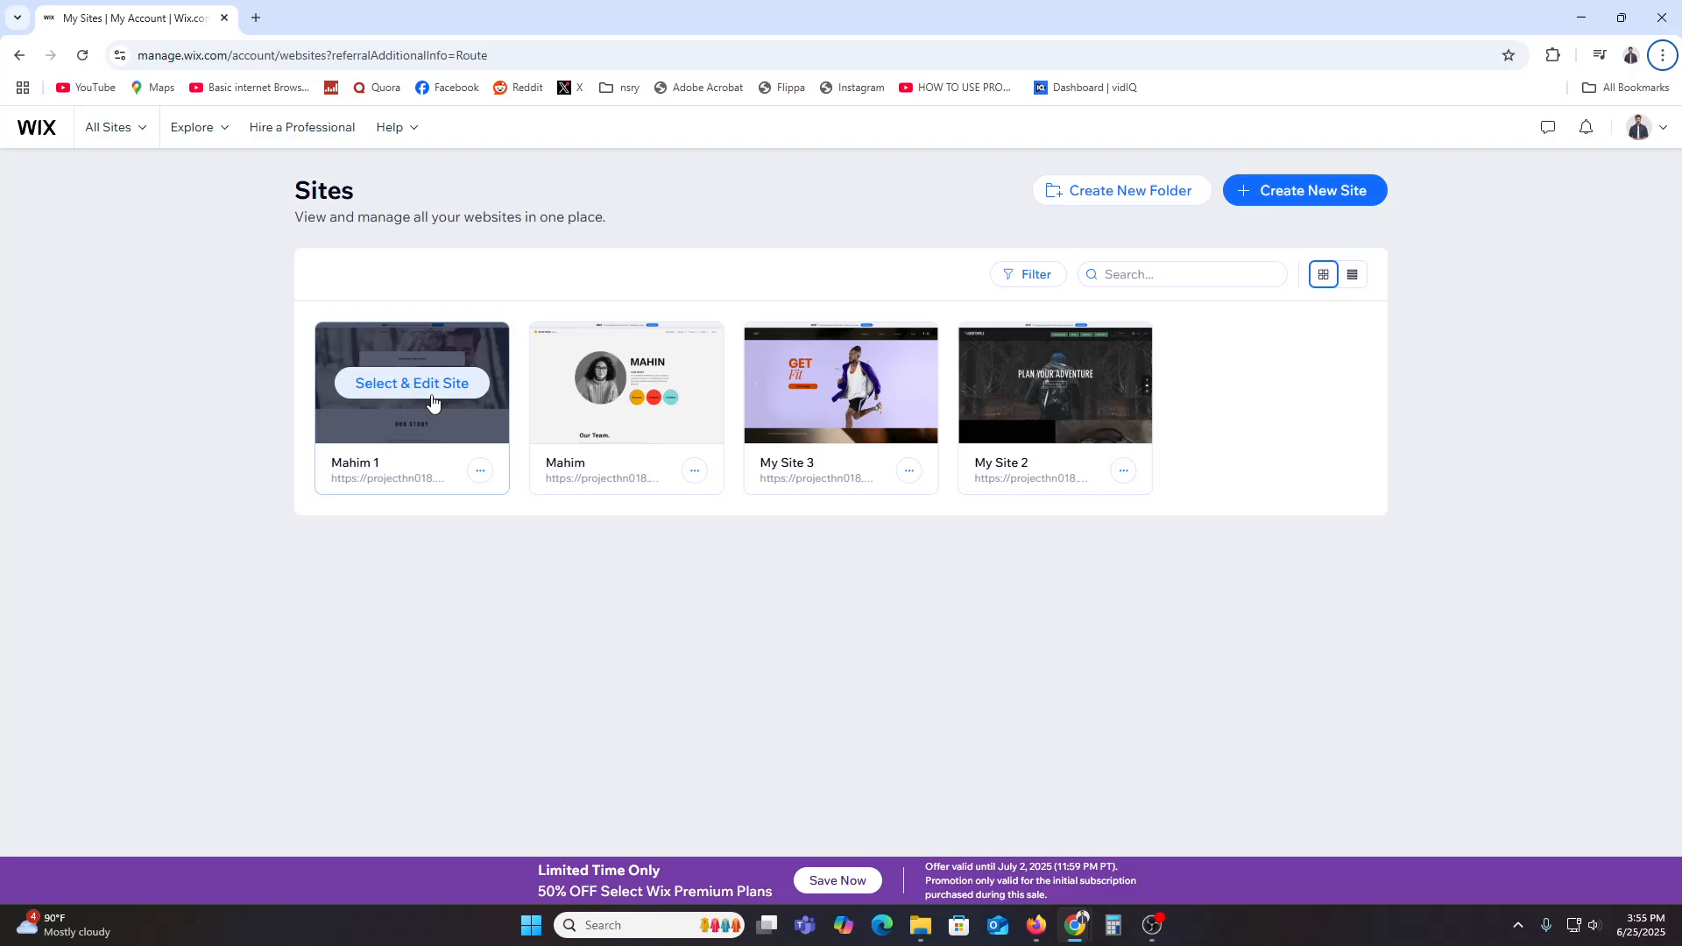
Step: Search the web for "wix booking" in a new tab and open the Wix scheduling software page
{"action": "left_click", "coordinate": [250, 18]}
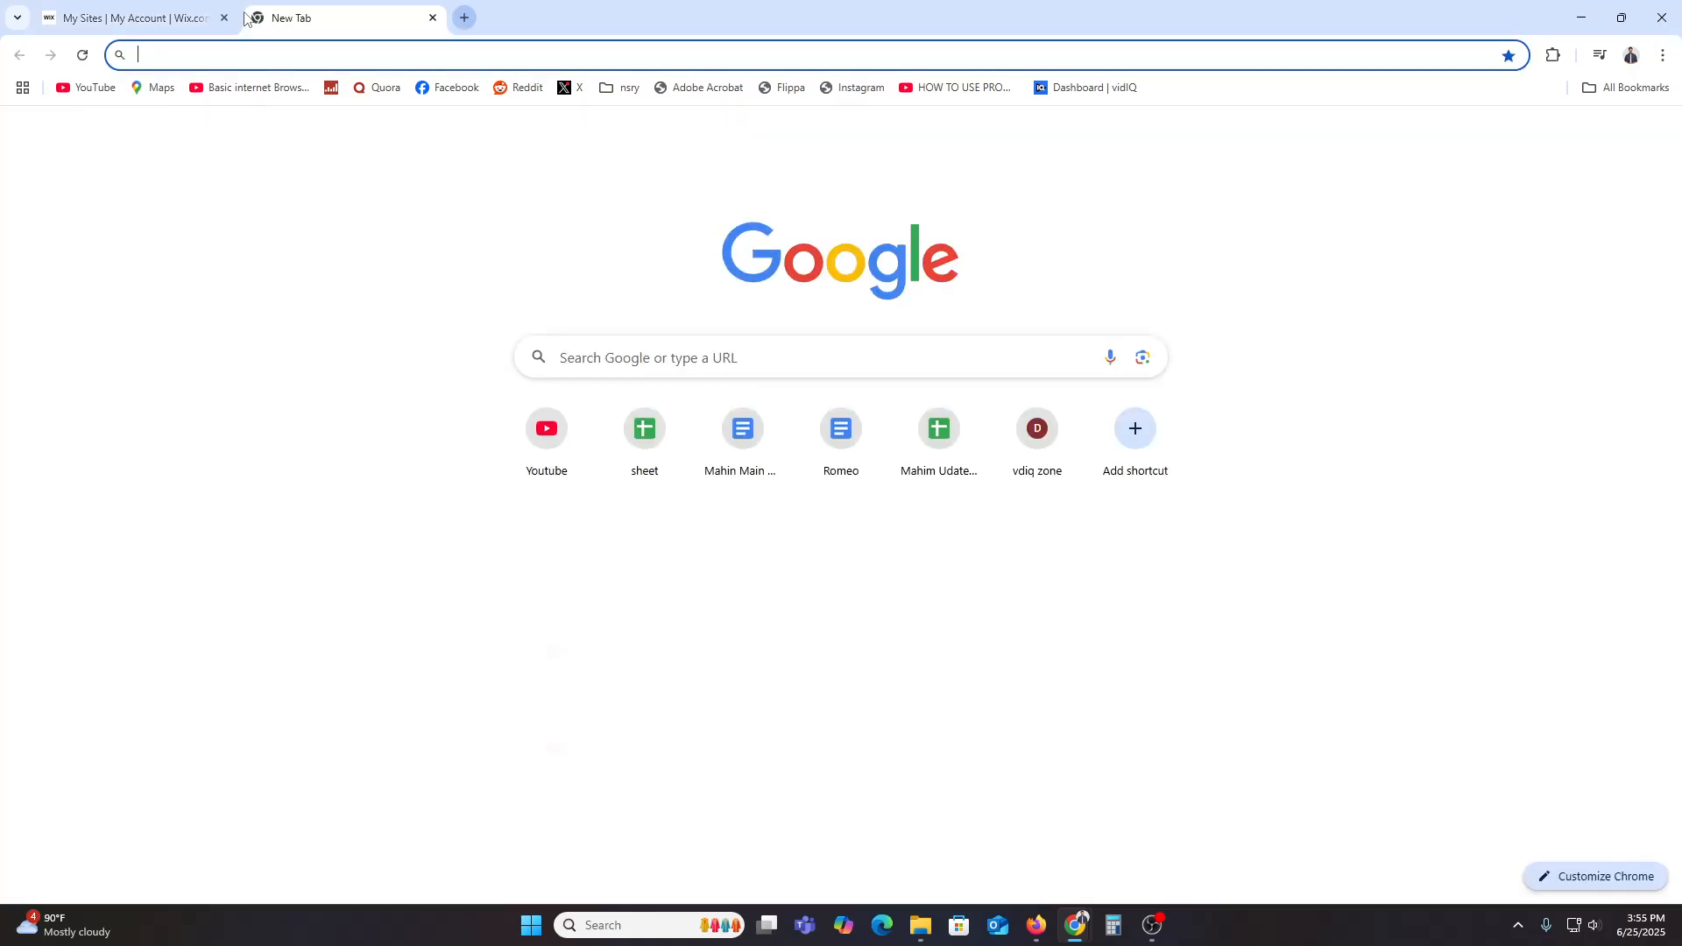
{"action": "type", "text": "wix b"}
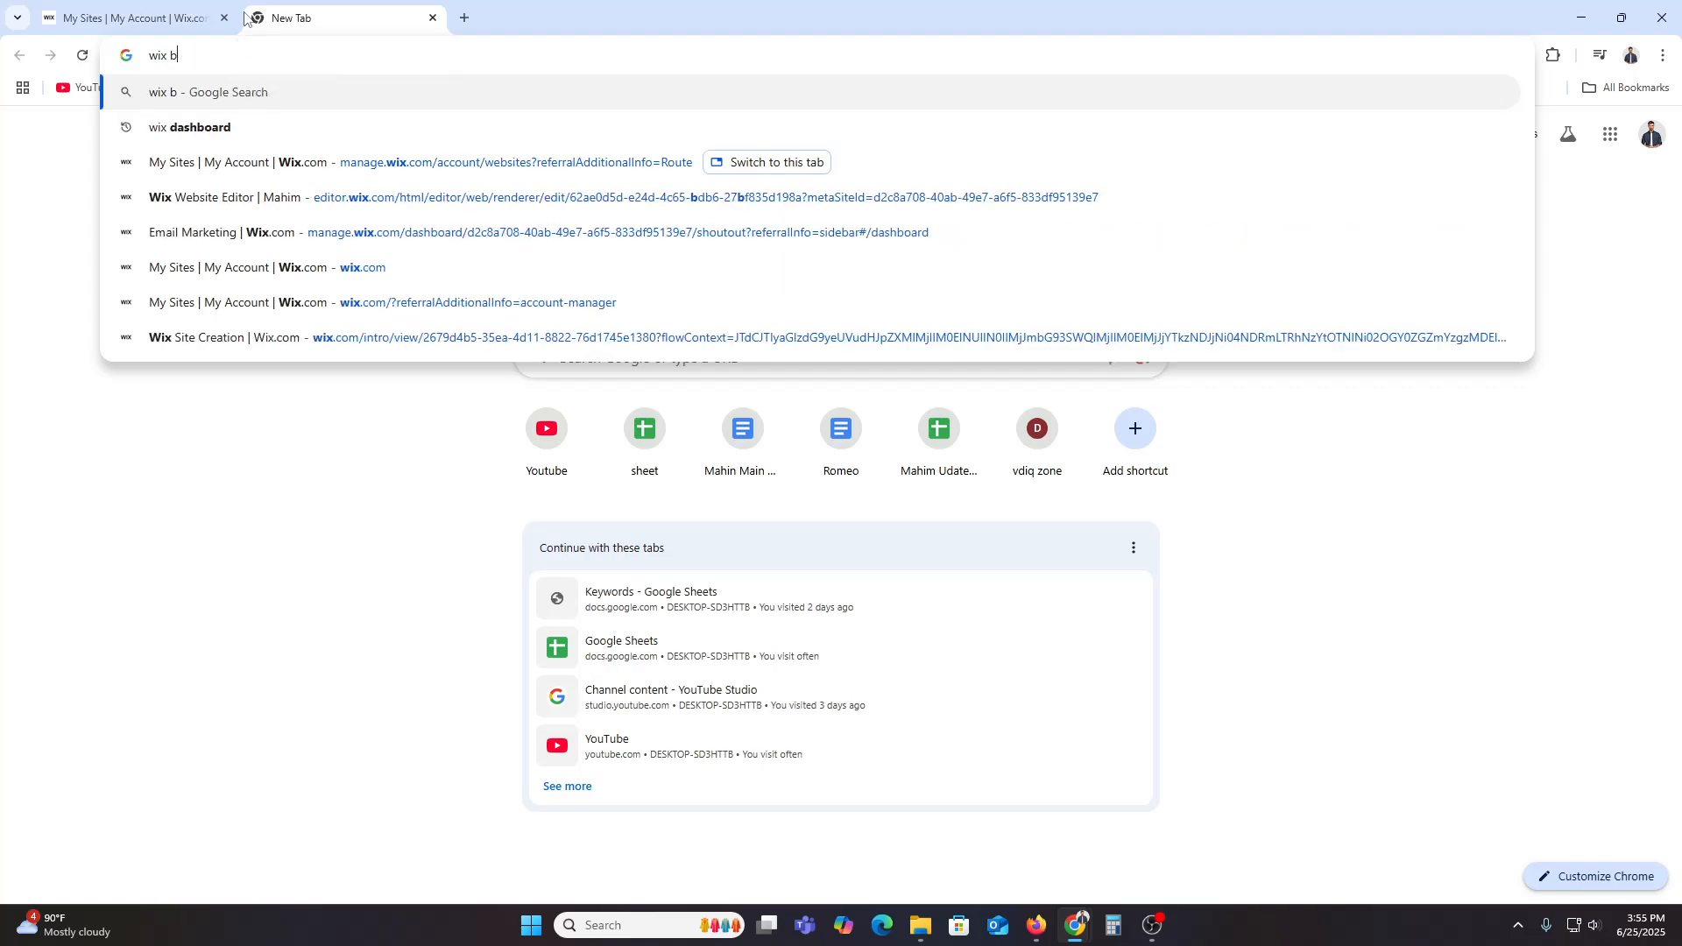
{"action": "type", "text": "ooking"}
{"action": "key", "text": "Return"}
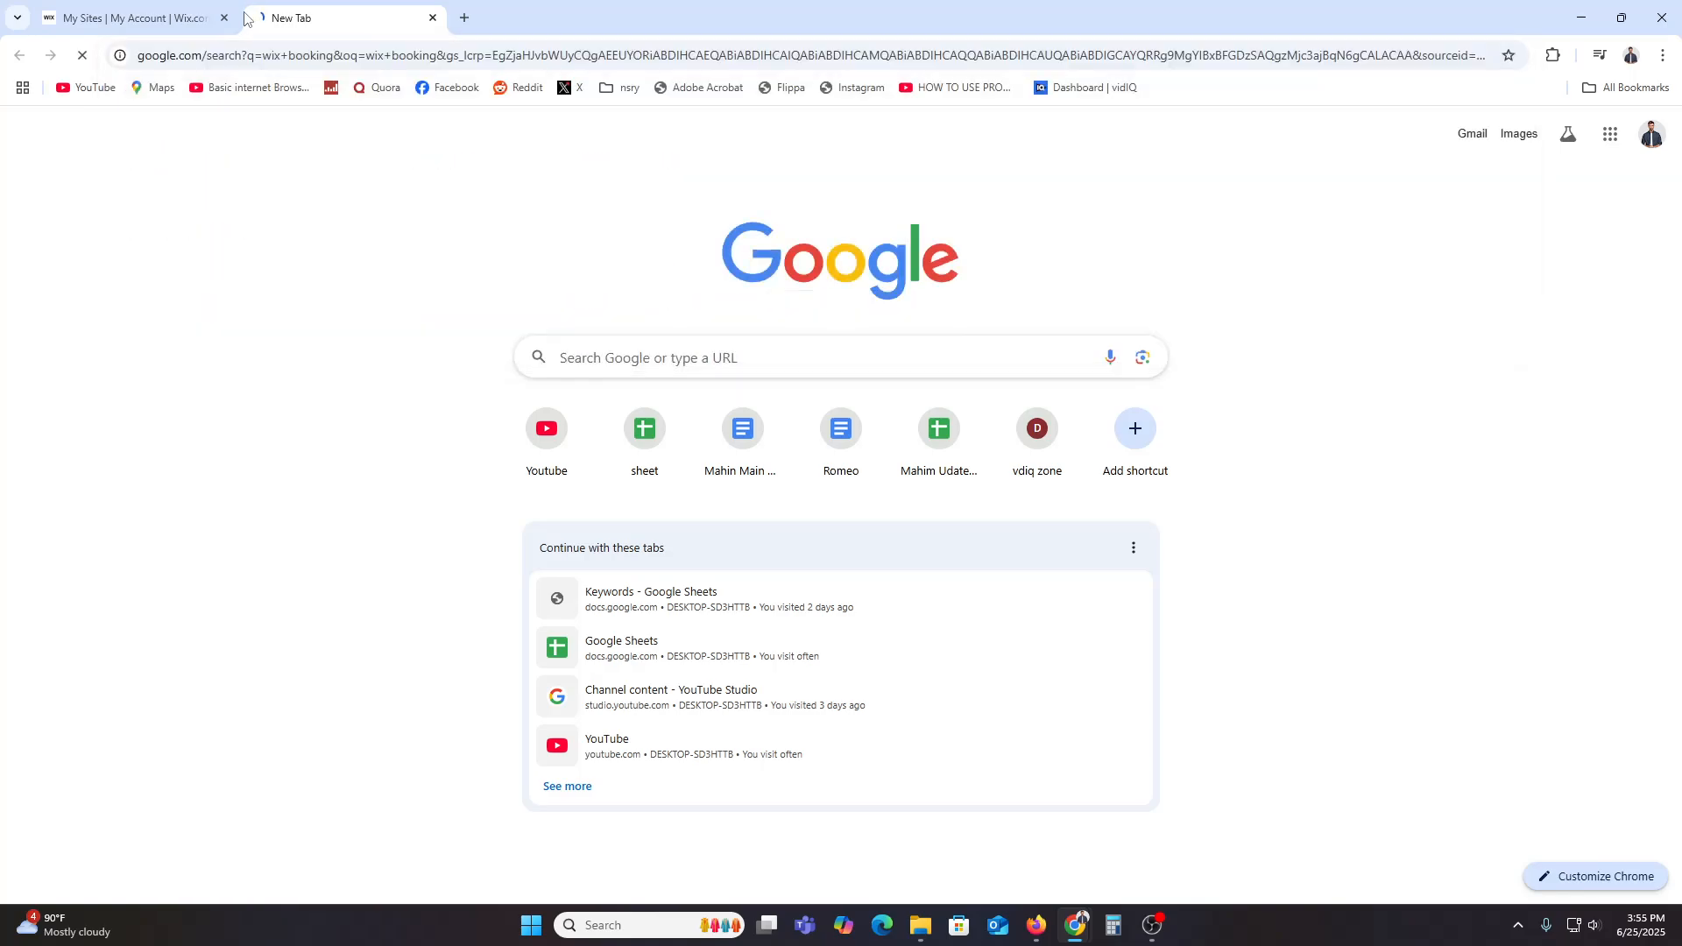
{"action": "left_click", "coordinate": [399, 353]}
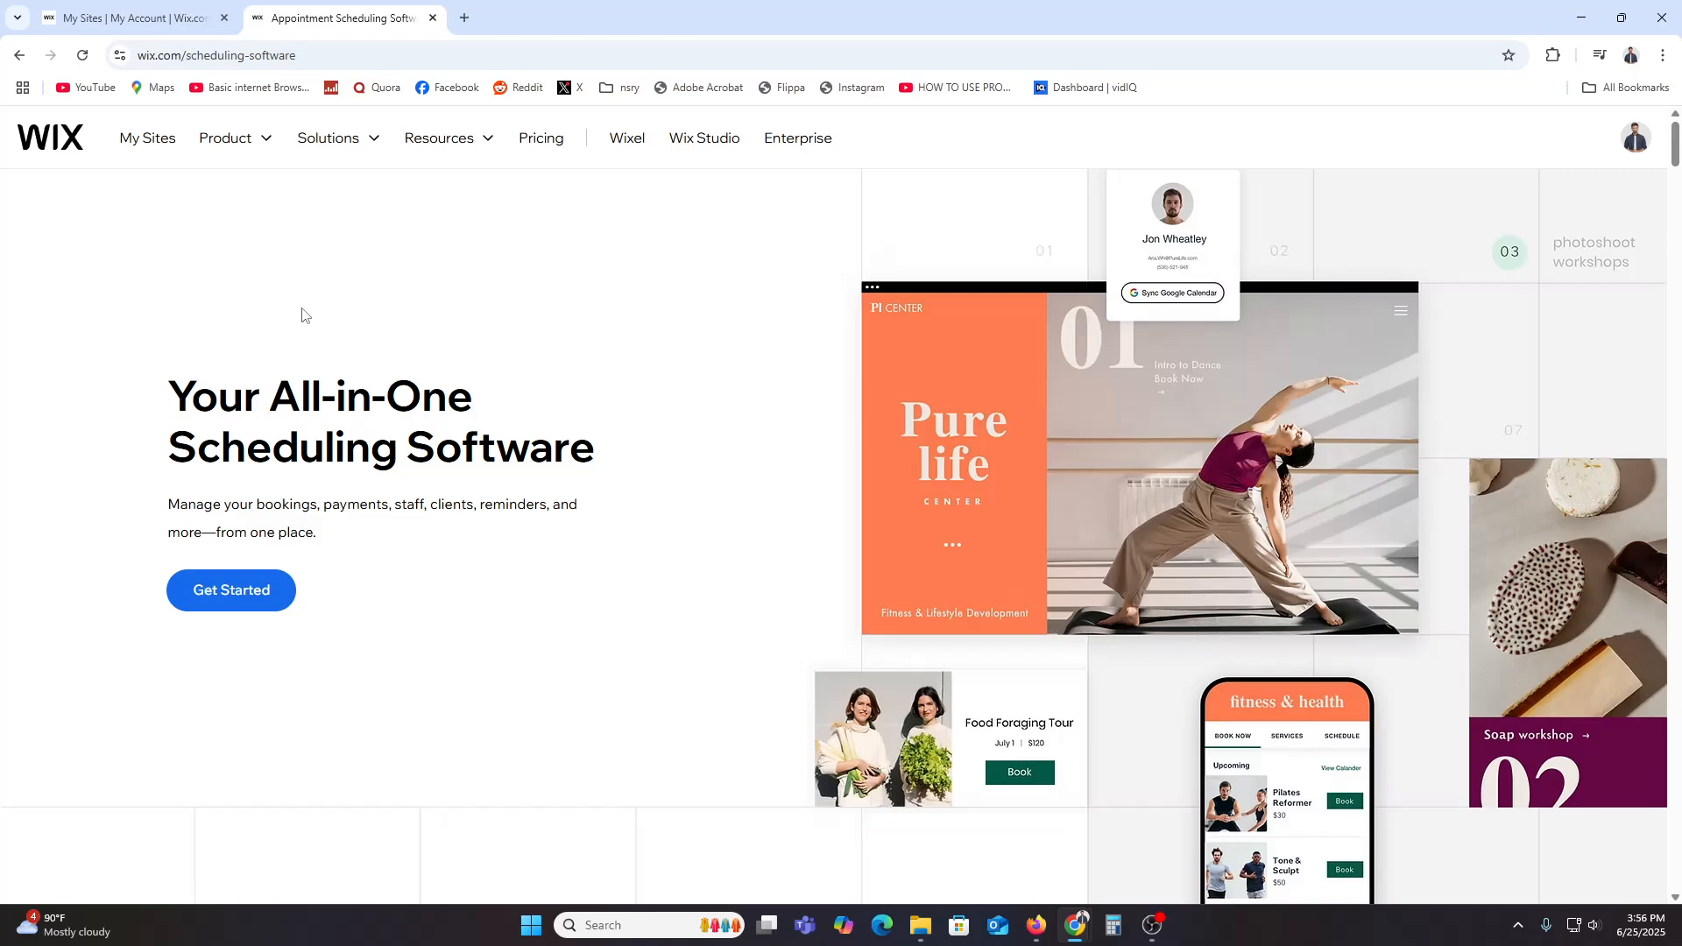
Step: Copy wix.com from the address bar, open it in a new incognito window and view the Get Started sign-up page
{"action": "left_click", "coordinate": [141, 7]}
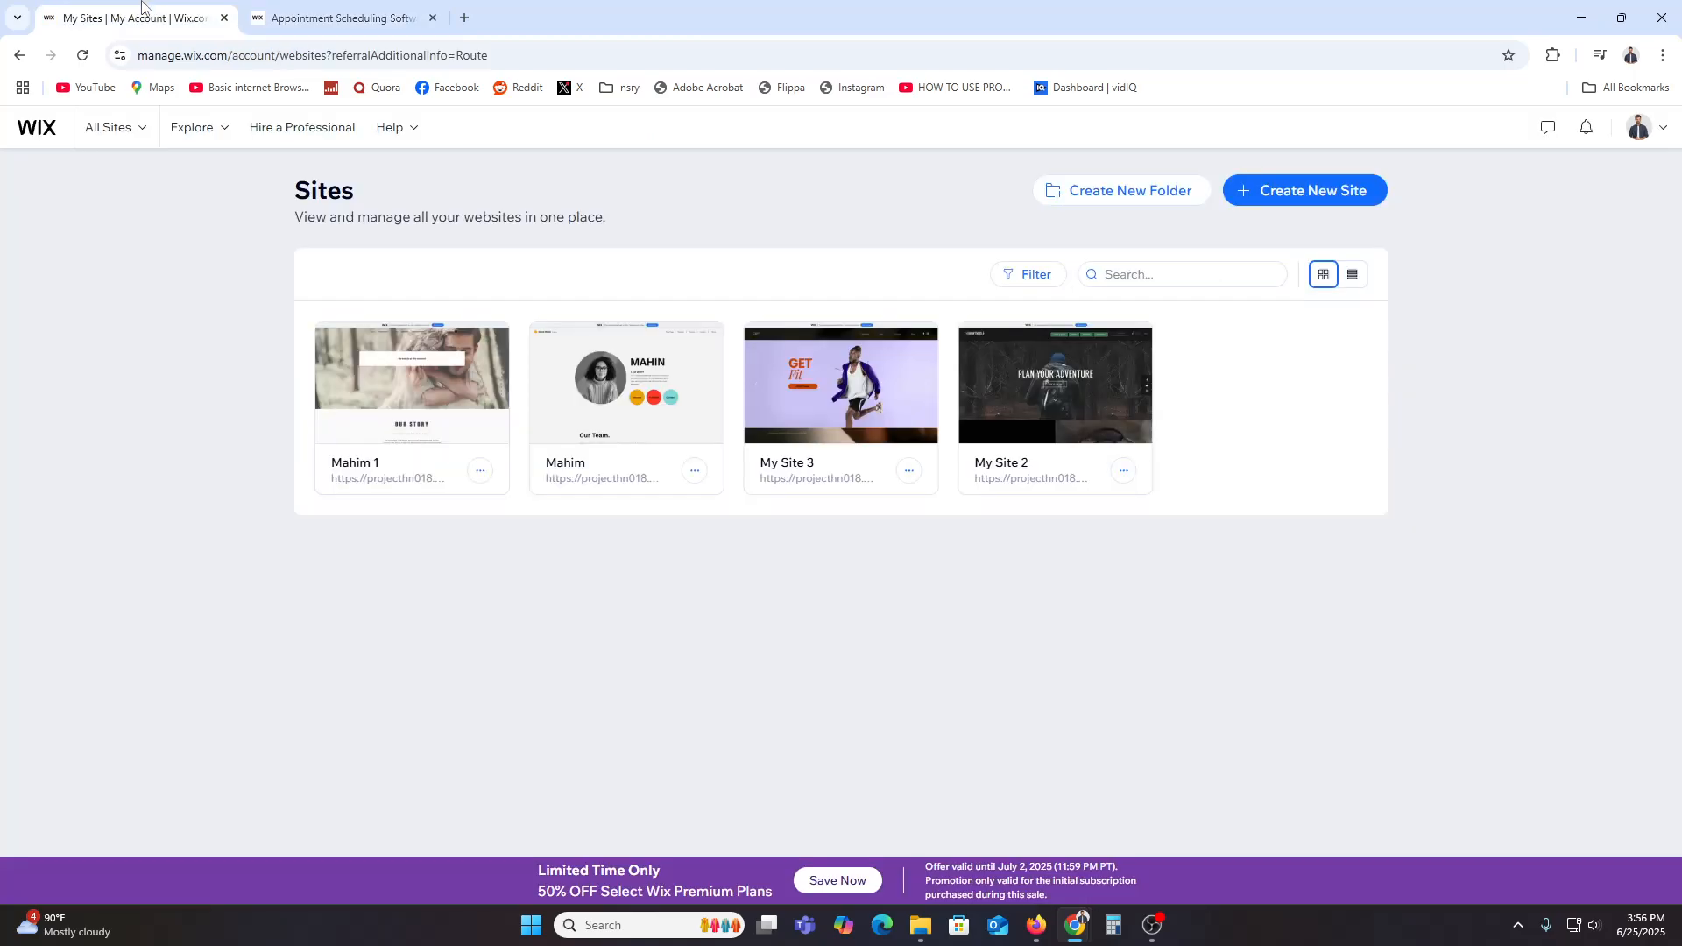
{"action": "double_click", "coordinate": [202, 52]}
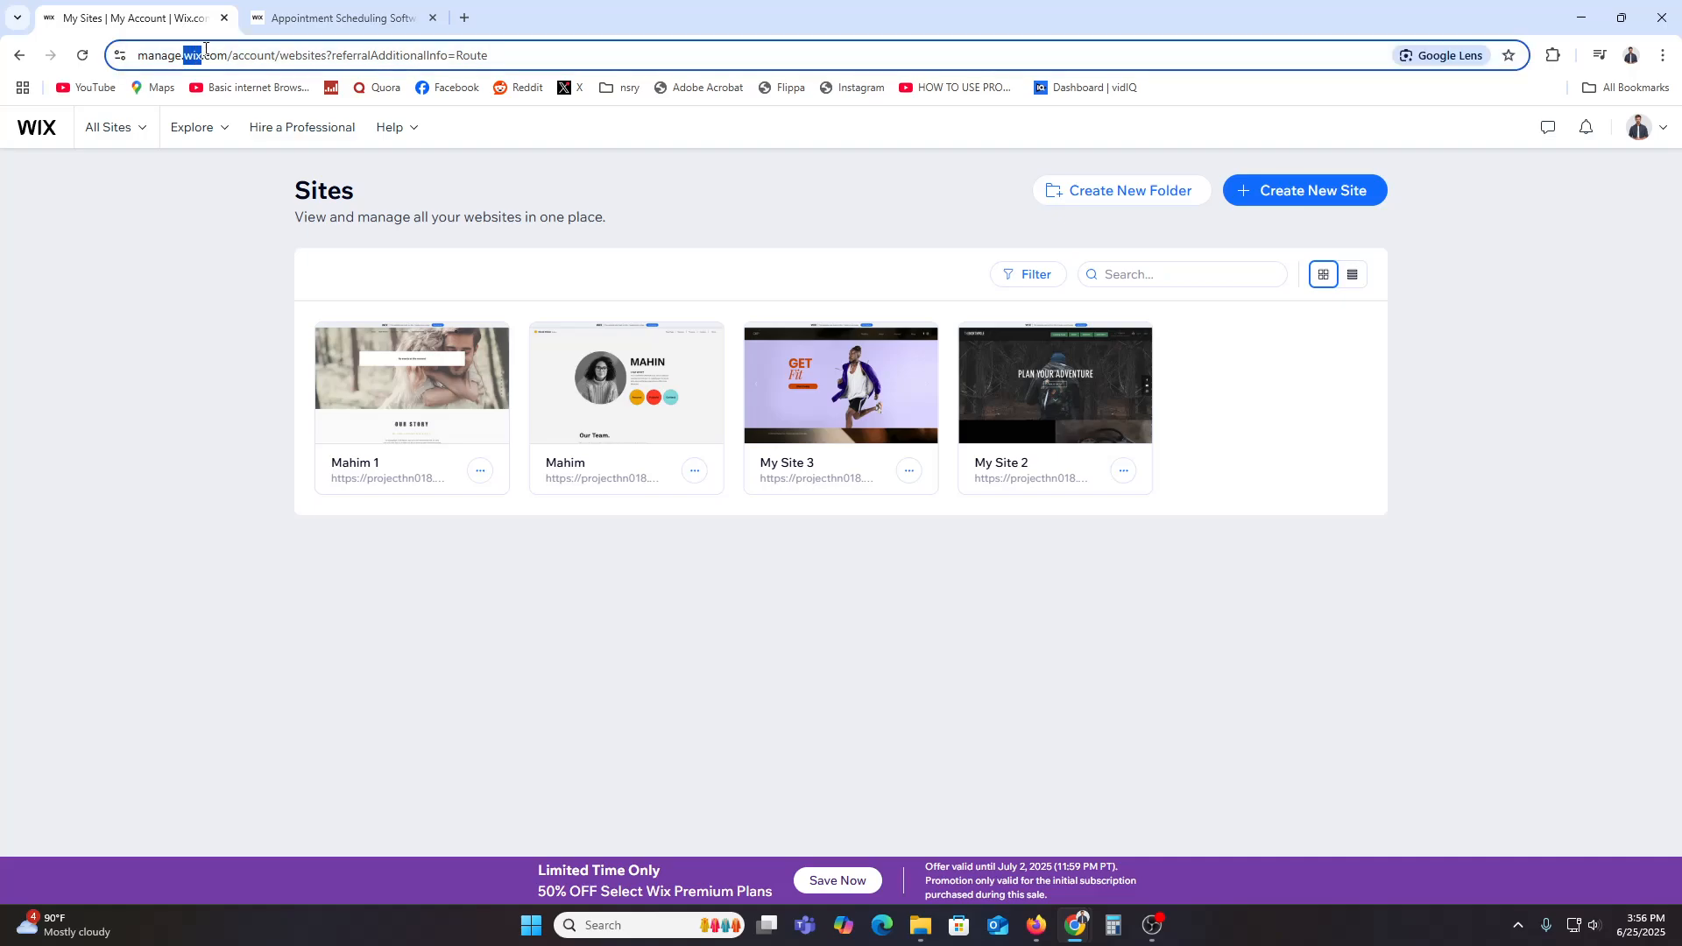
{"action": "left_click_drag", "start_coordinate": [205, 50], "coordinate": [230, 53]}
{"action": "key", "text": "ctrl+c"}
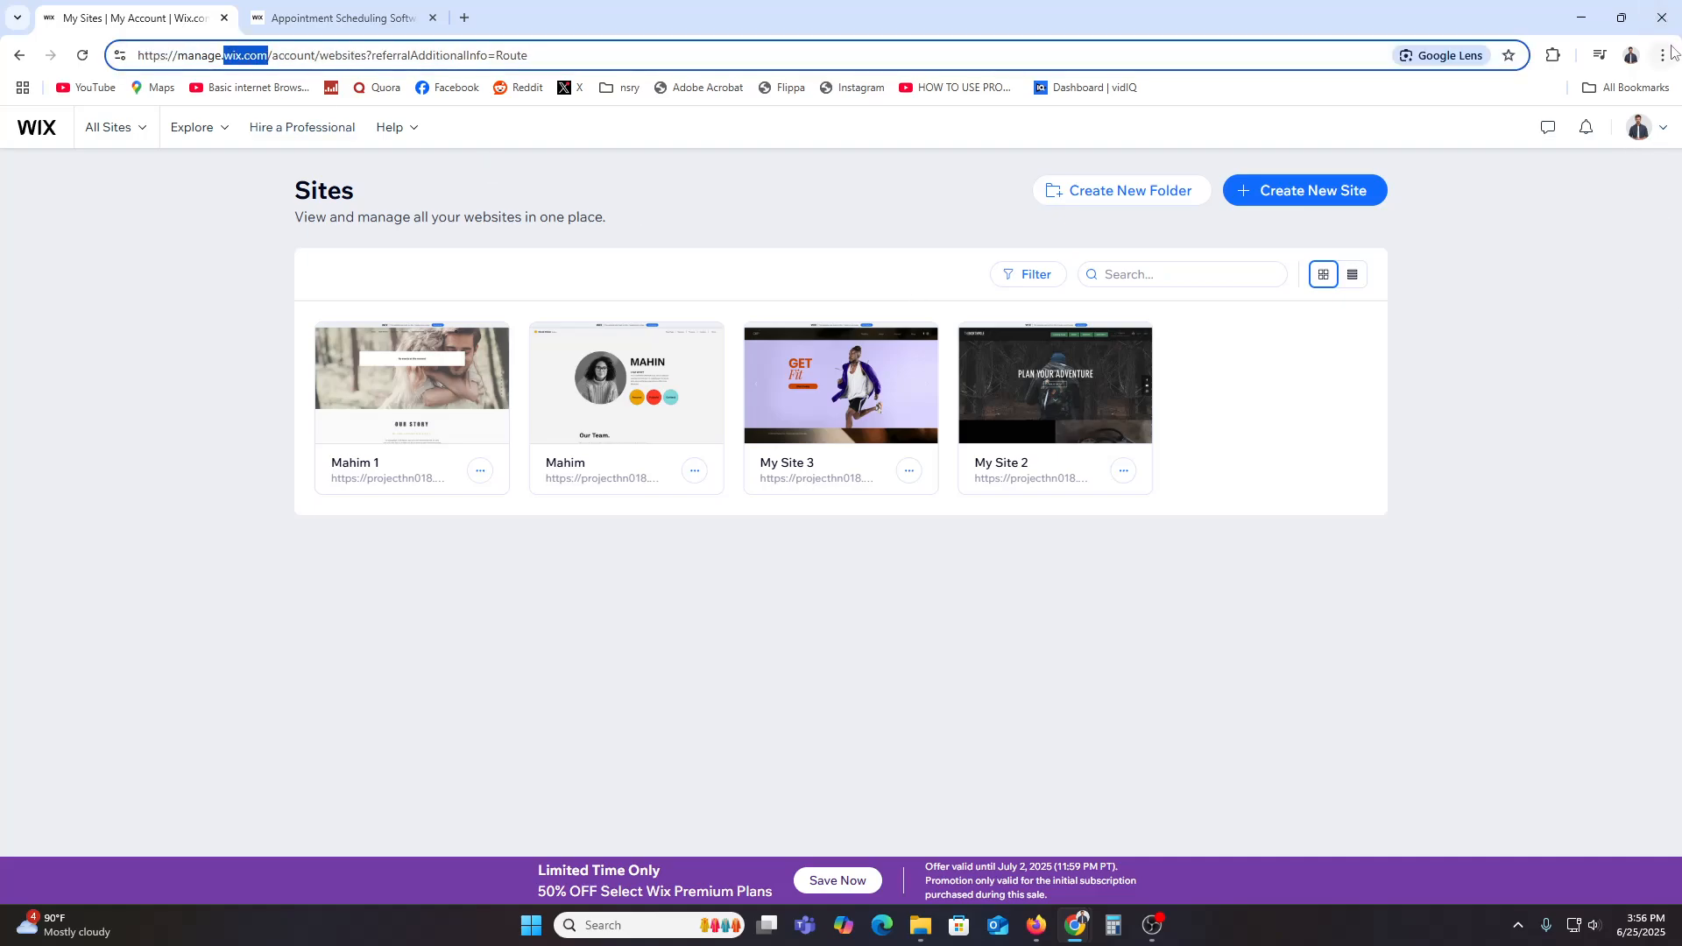
{"action": "left_click", "coordinate": [1663, 55]}
{"action": "left_click", "coordinate": [1510, 139]}
{"action": "key", "text": "ctrl+v"}
{"action": "key", "text": "Return"}
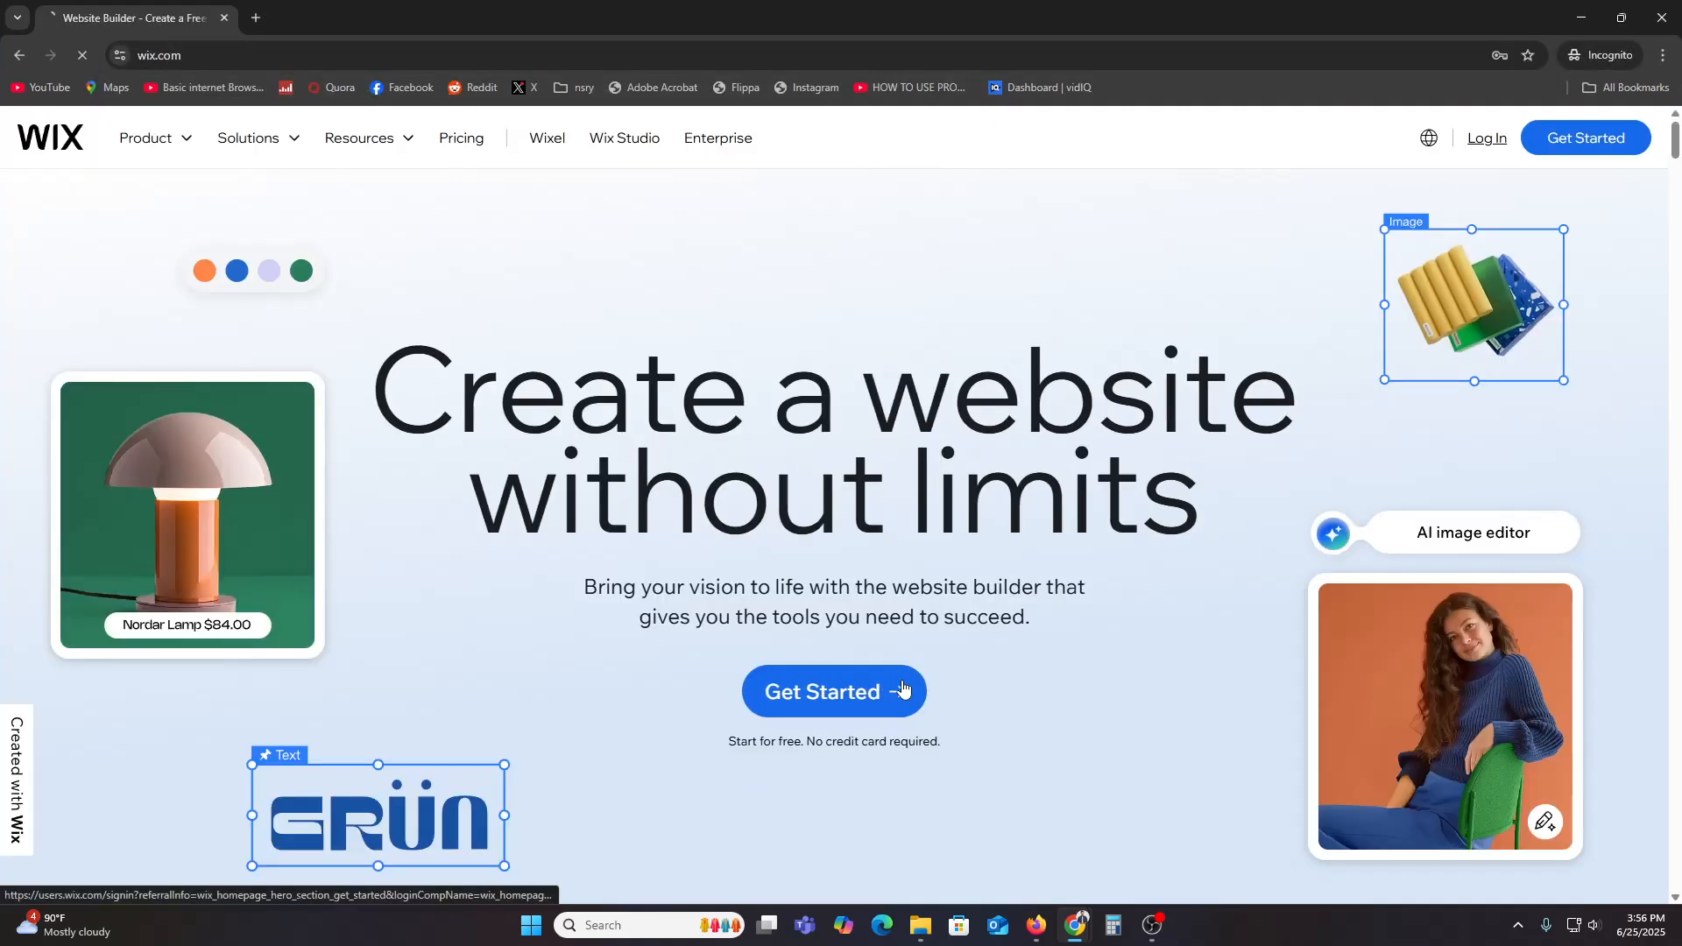
{"action": "left_click", "coordinate": [868, 688]}
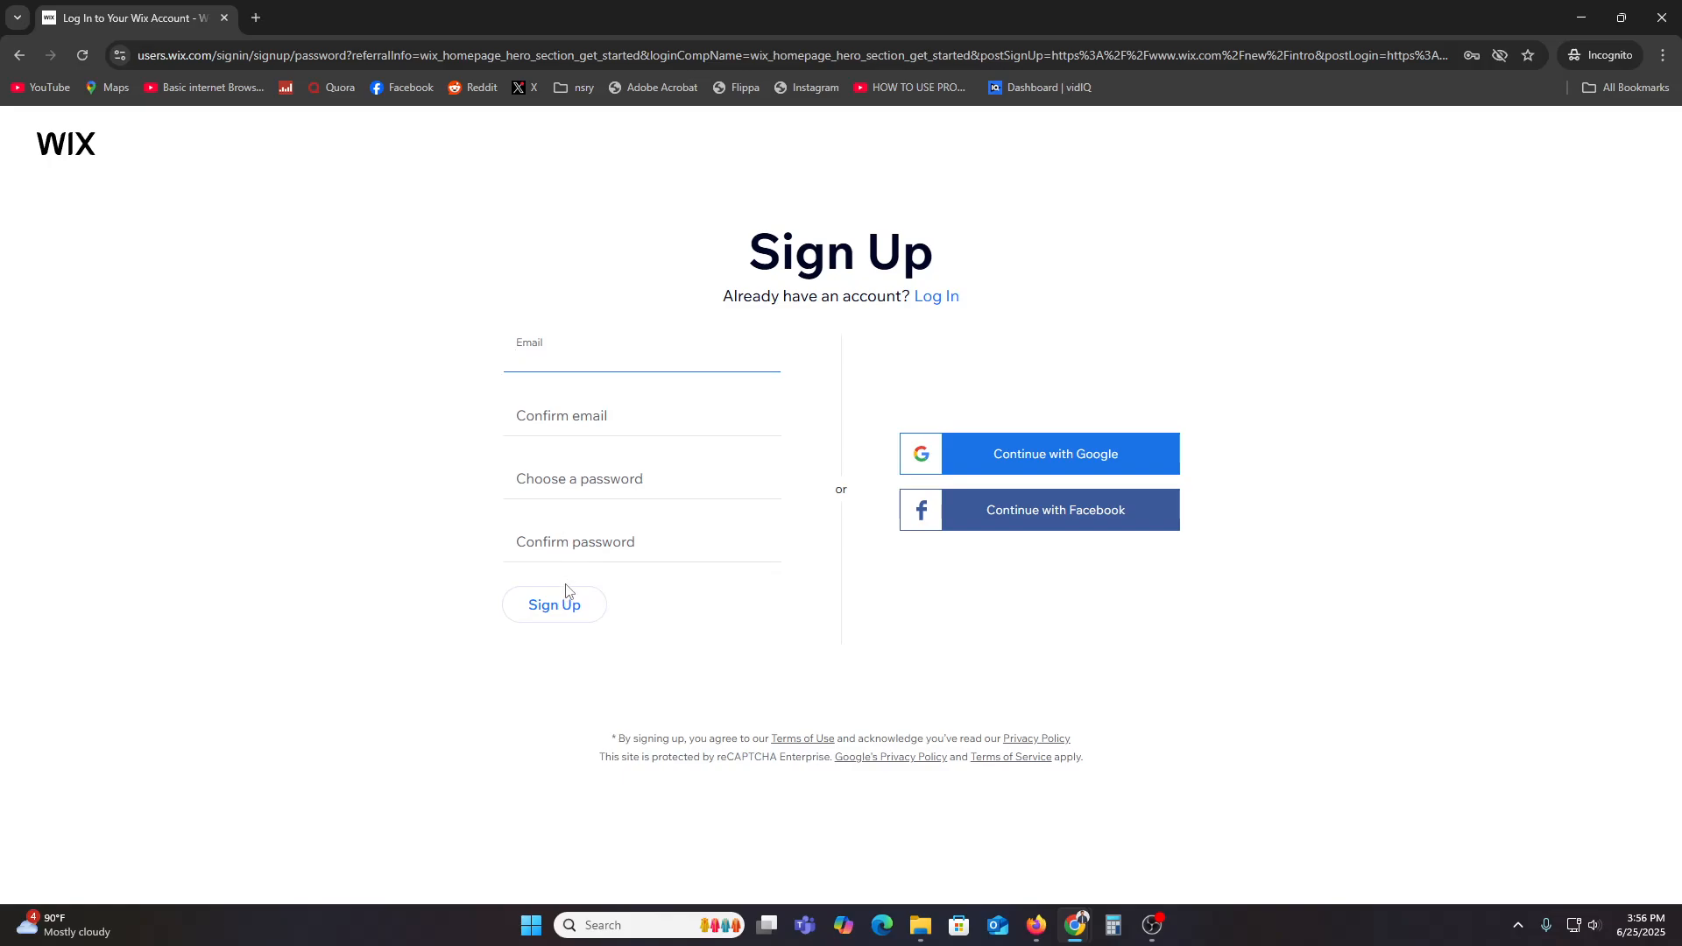
{"action": "left_click", "coordinate": [1581, 18]}
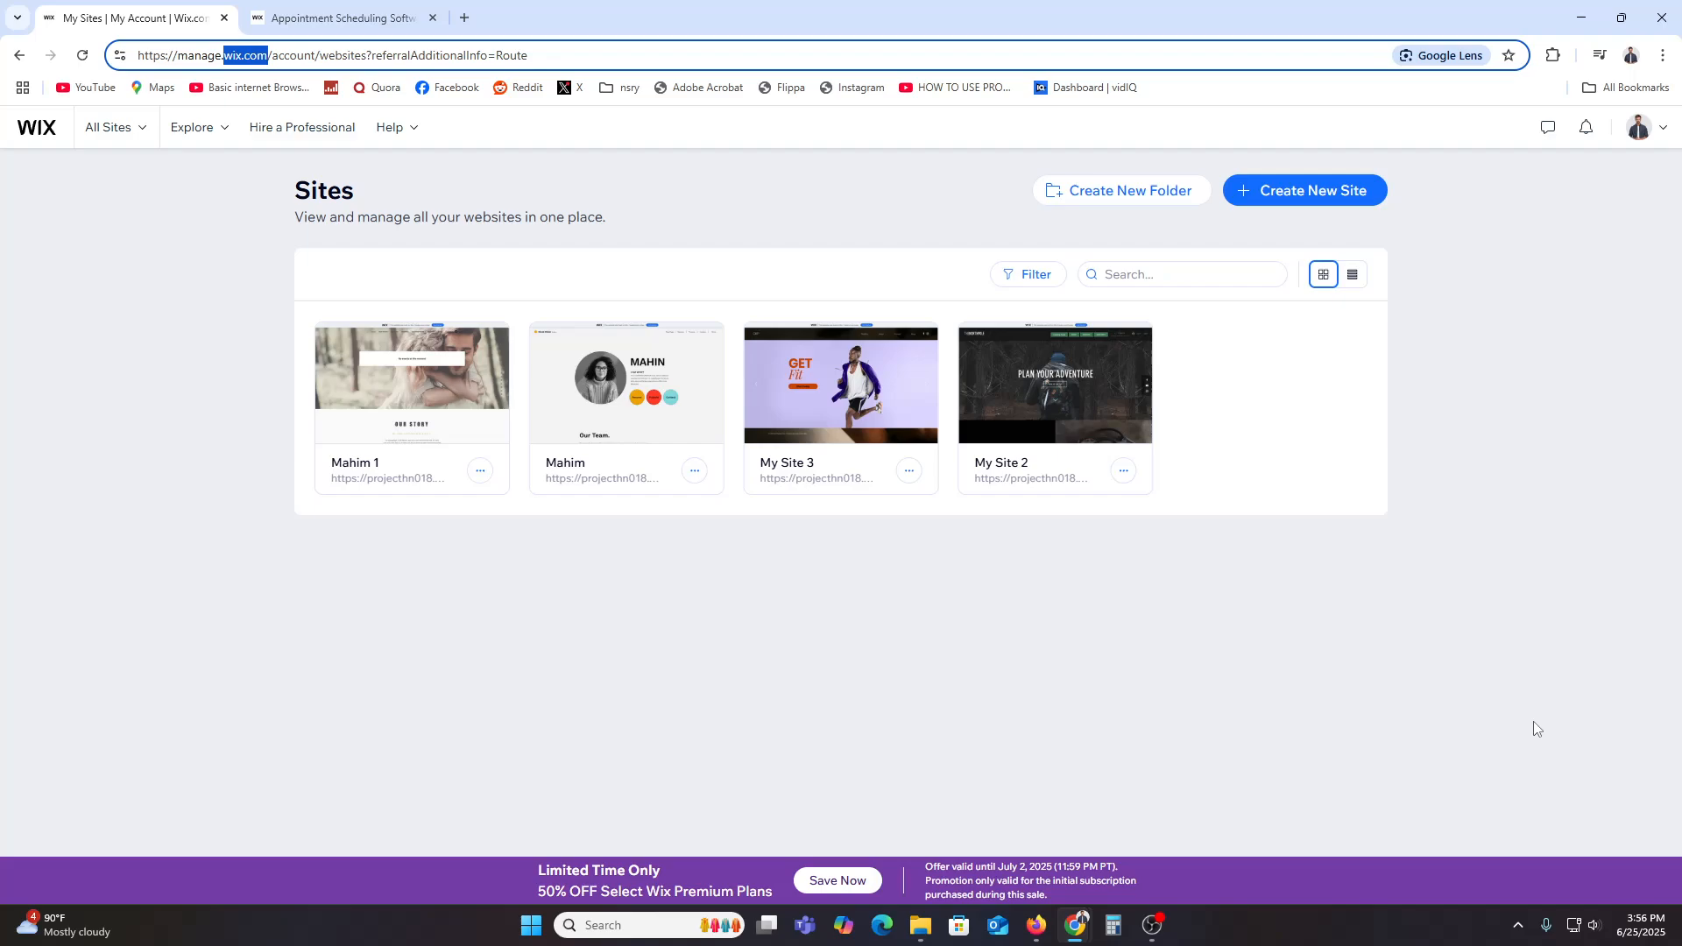
Step: Create a new site without the AI chat, choosing Consultant as the website type
{"action": "left_click", "coordinate": [1275, 197]}
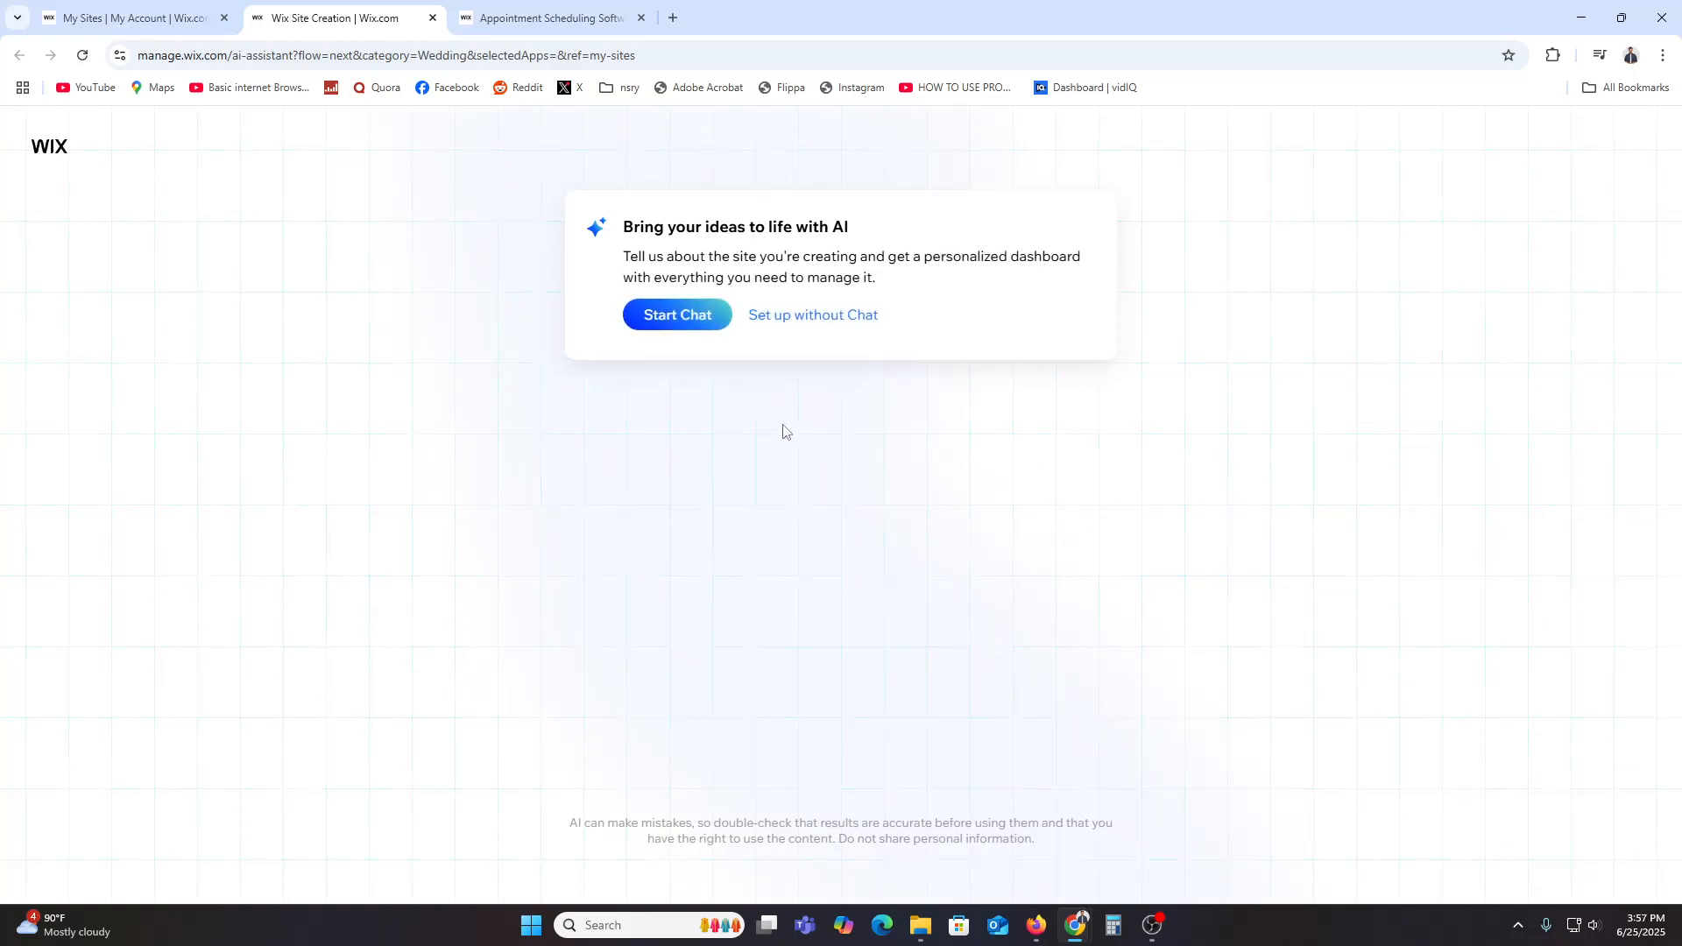
{"action": "left_click", "coordinate": [827, 323]}
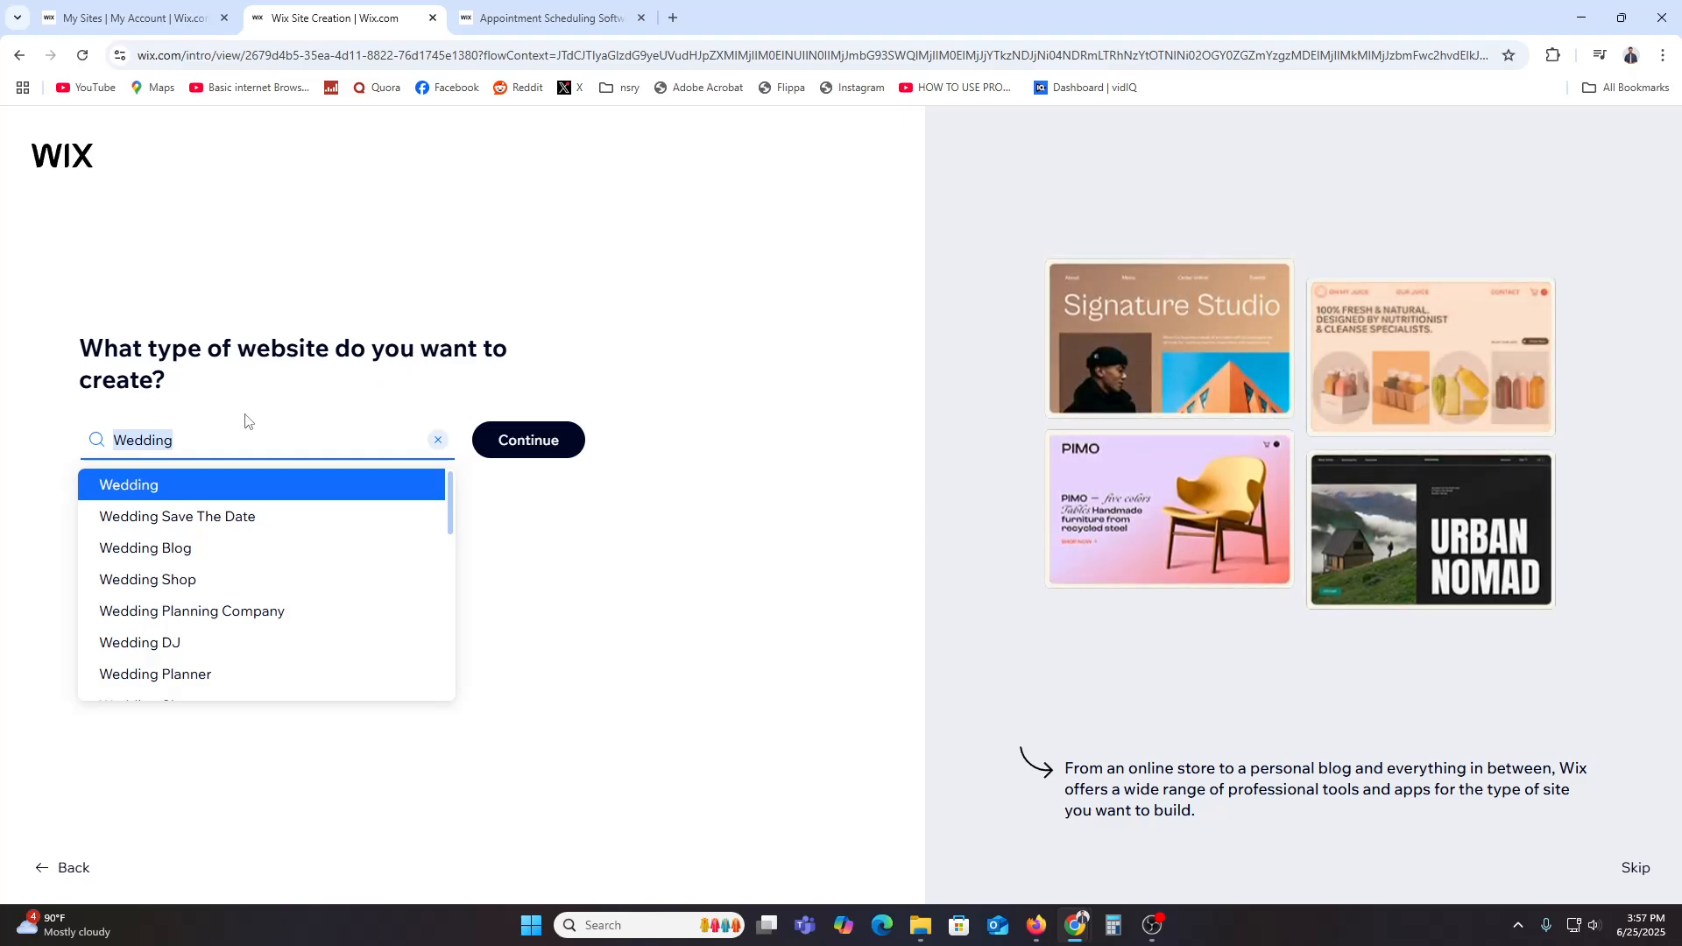
{"action": "key", "text": "BackSpace"}
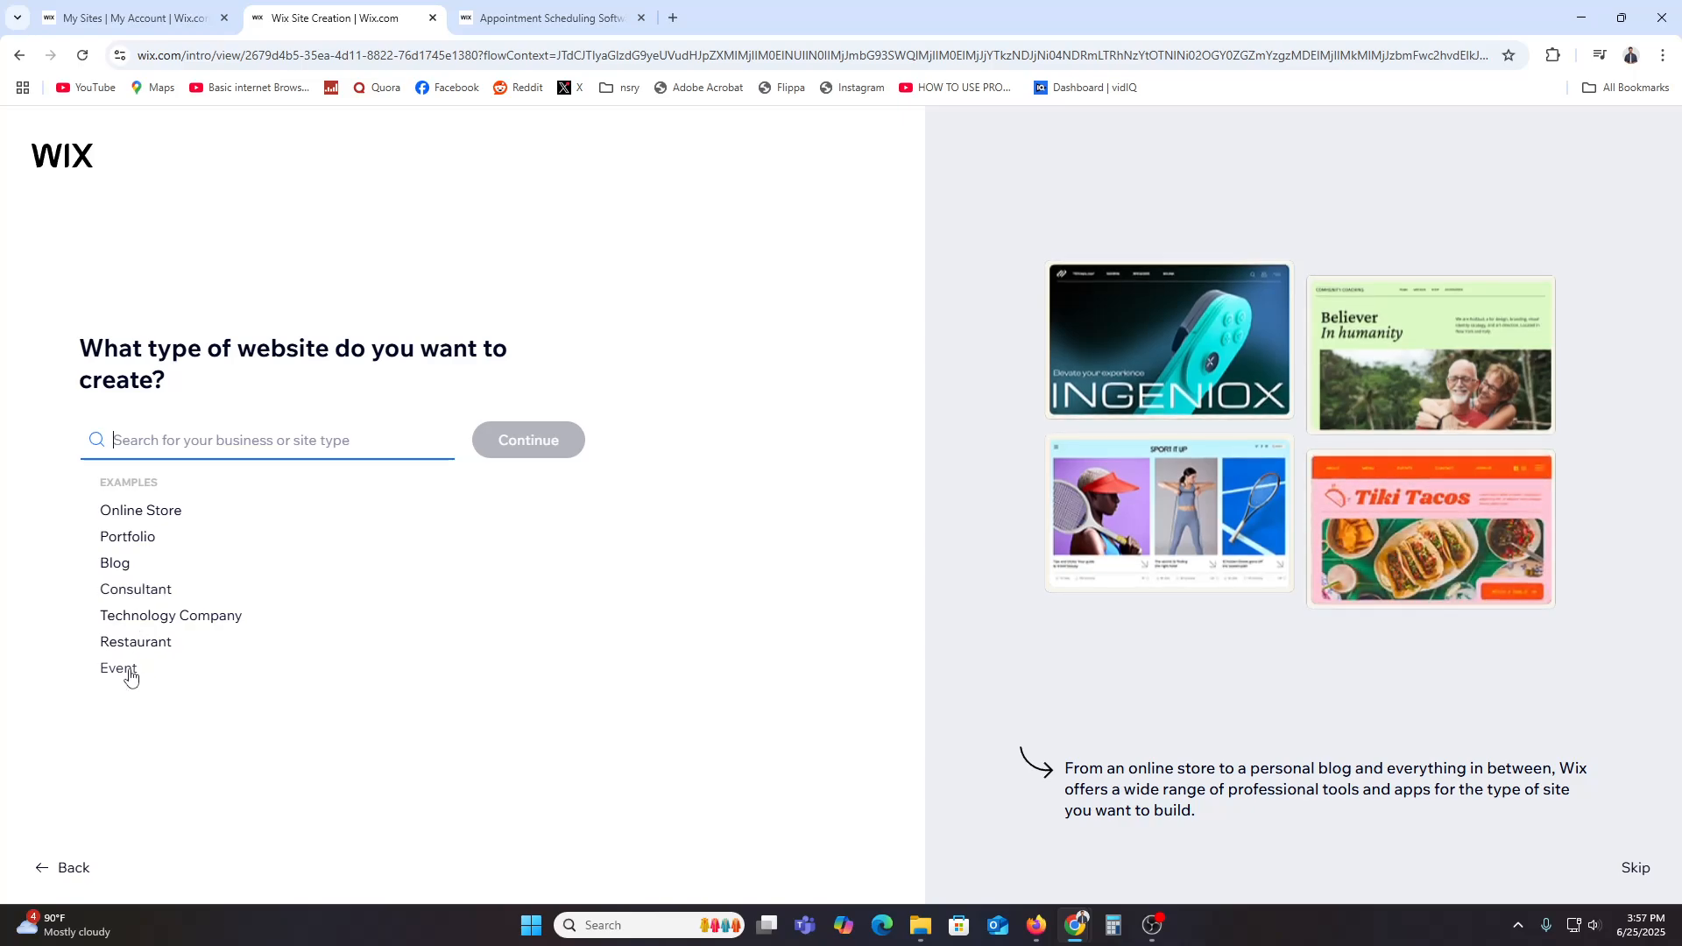
{"action": "left_click", "coordinate": [140, 589]}
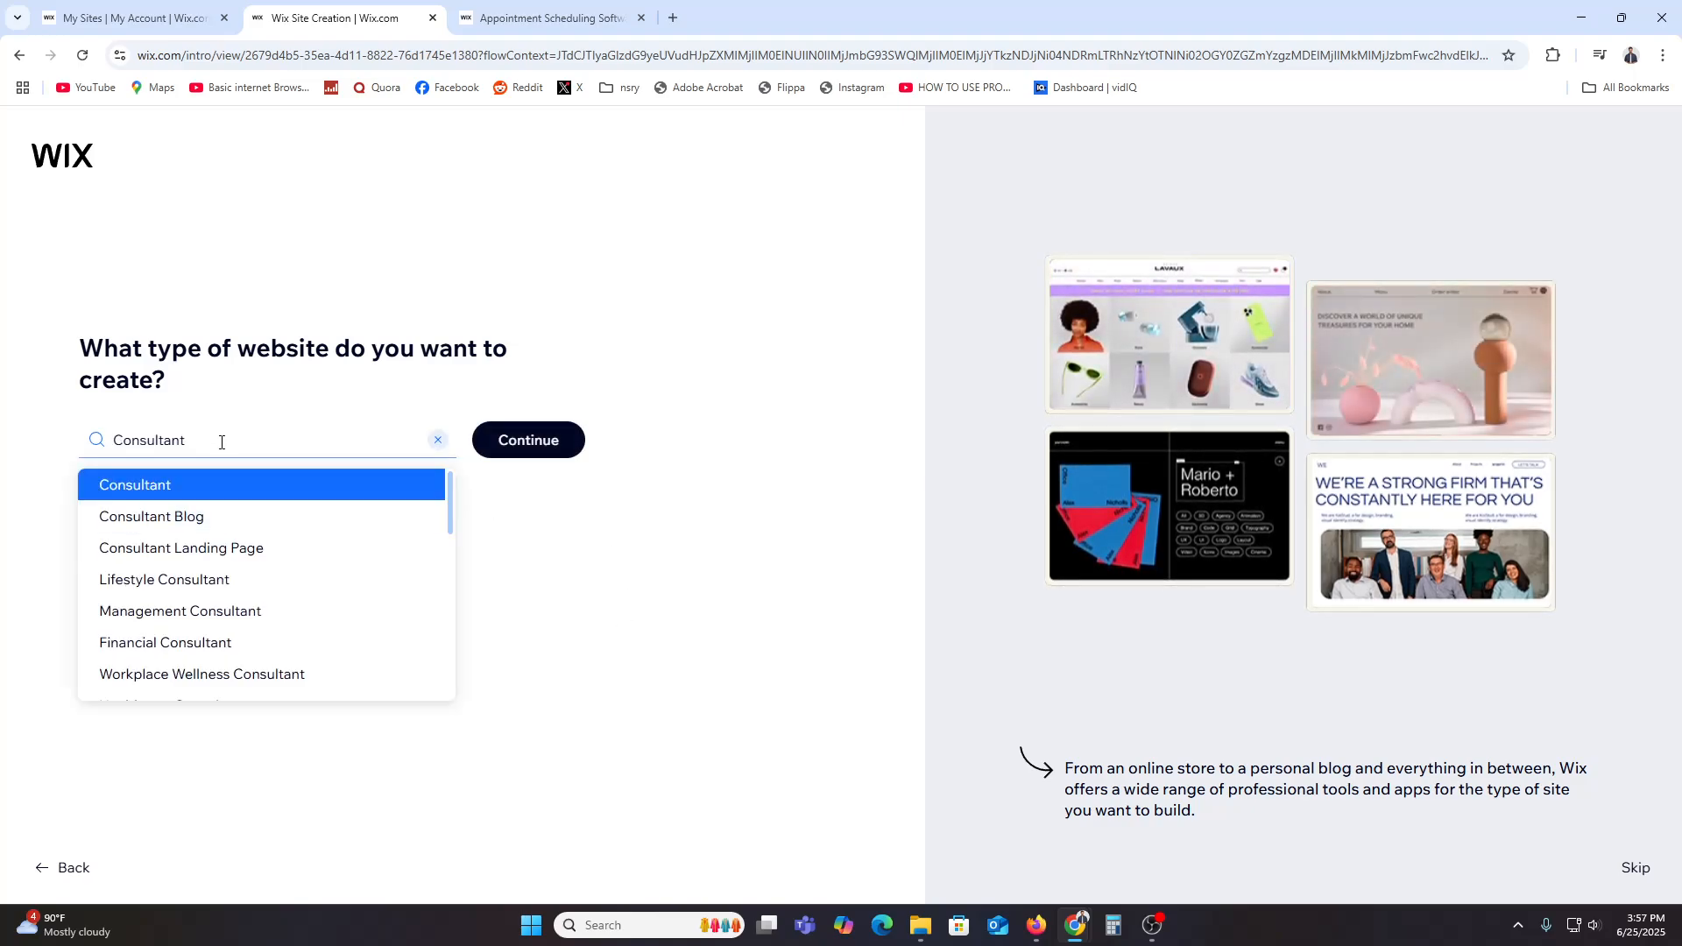
{"action": "left_click", "coordinate": [185, 484]}
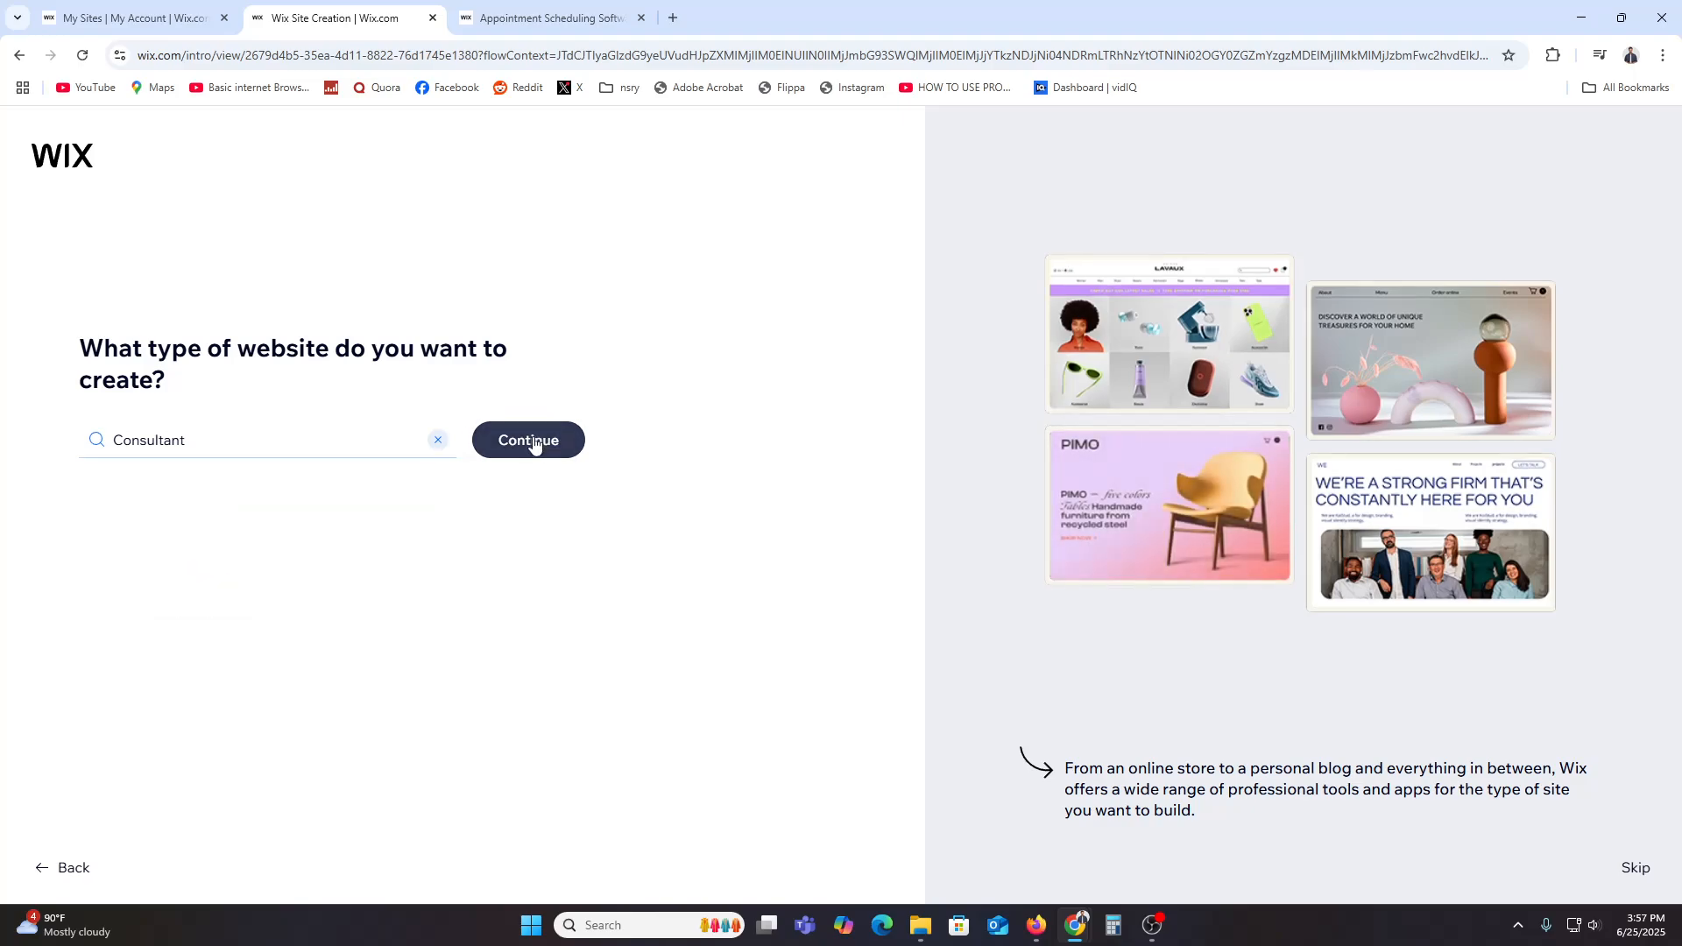
{"action": "left_click", "coordinate": [533, 439]}
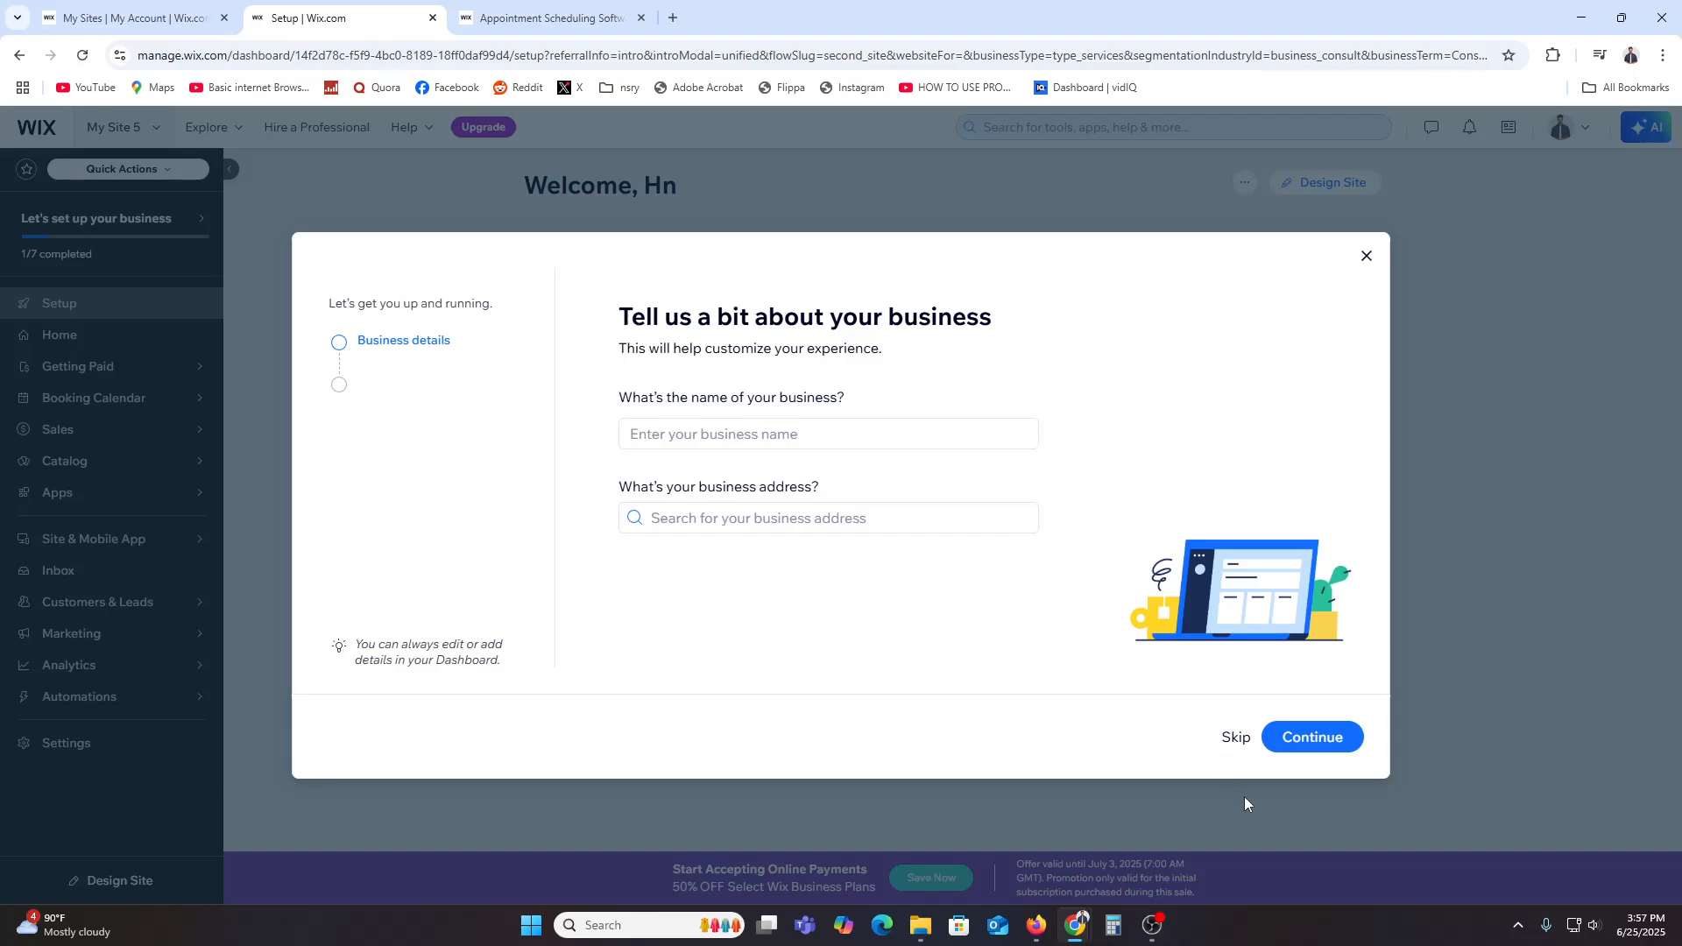
Step: Skip business details and working hours, and add the Brand Consulting, Marketing Consulting, Strategy Consulting and Business Consultation services
{"action": "left_click", "coordinate": [1235, 737]}
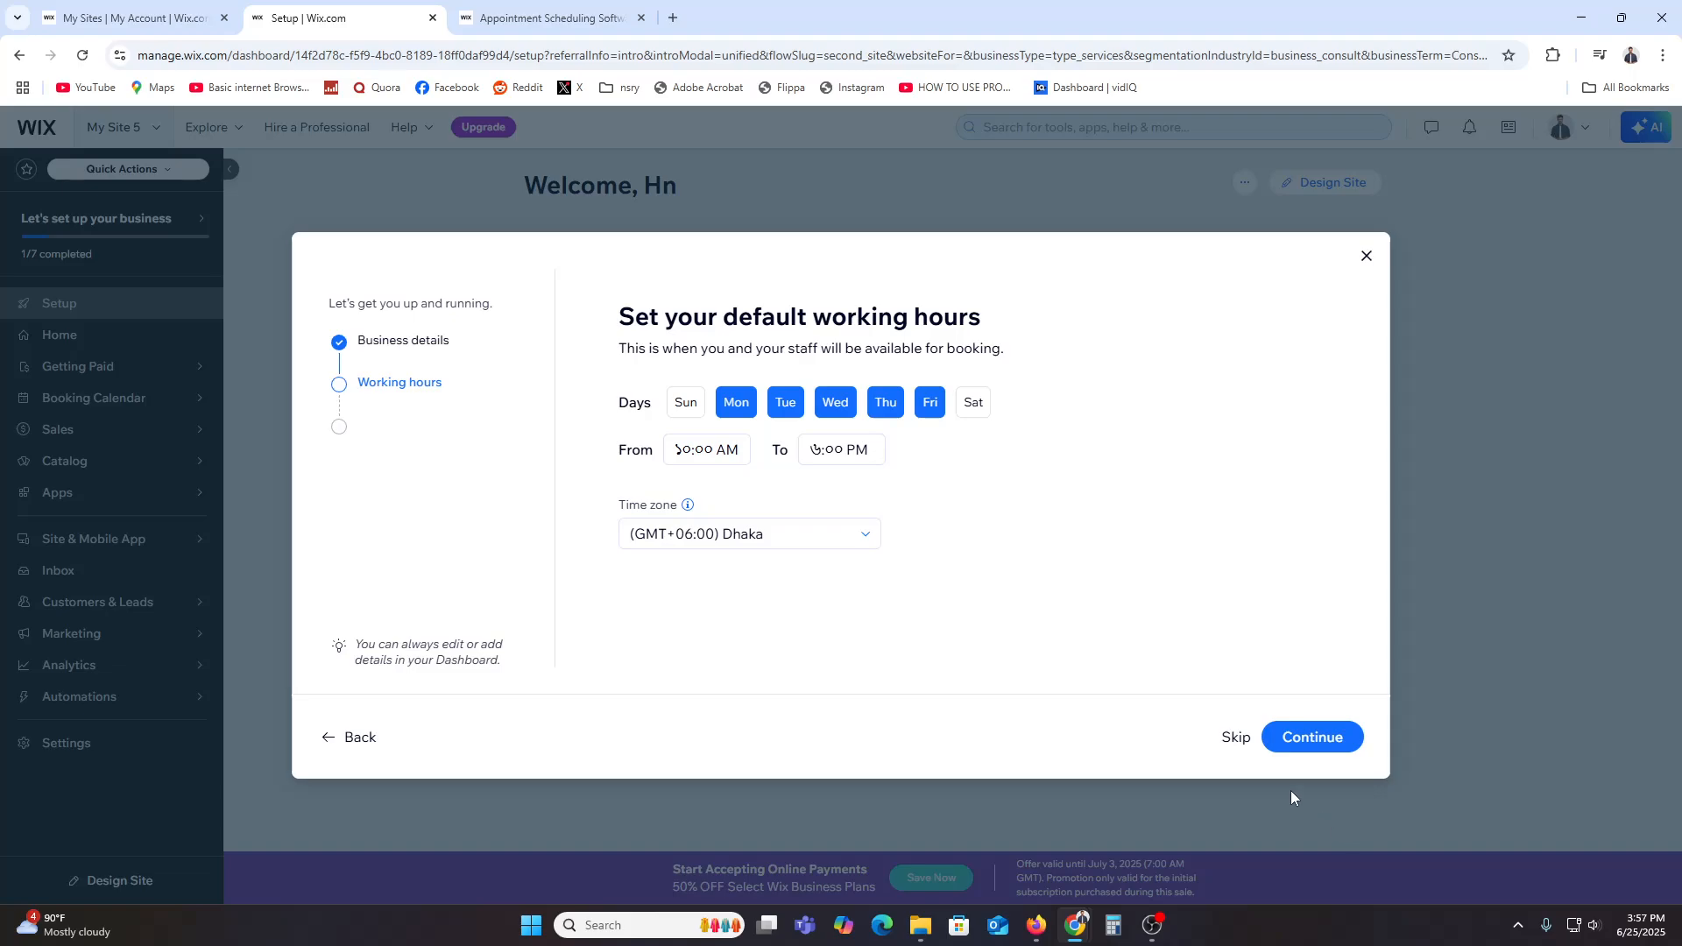
{"action": "left_click", "coordinate": [1237, 738]}
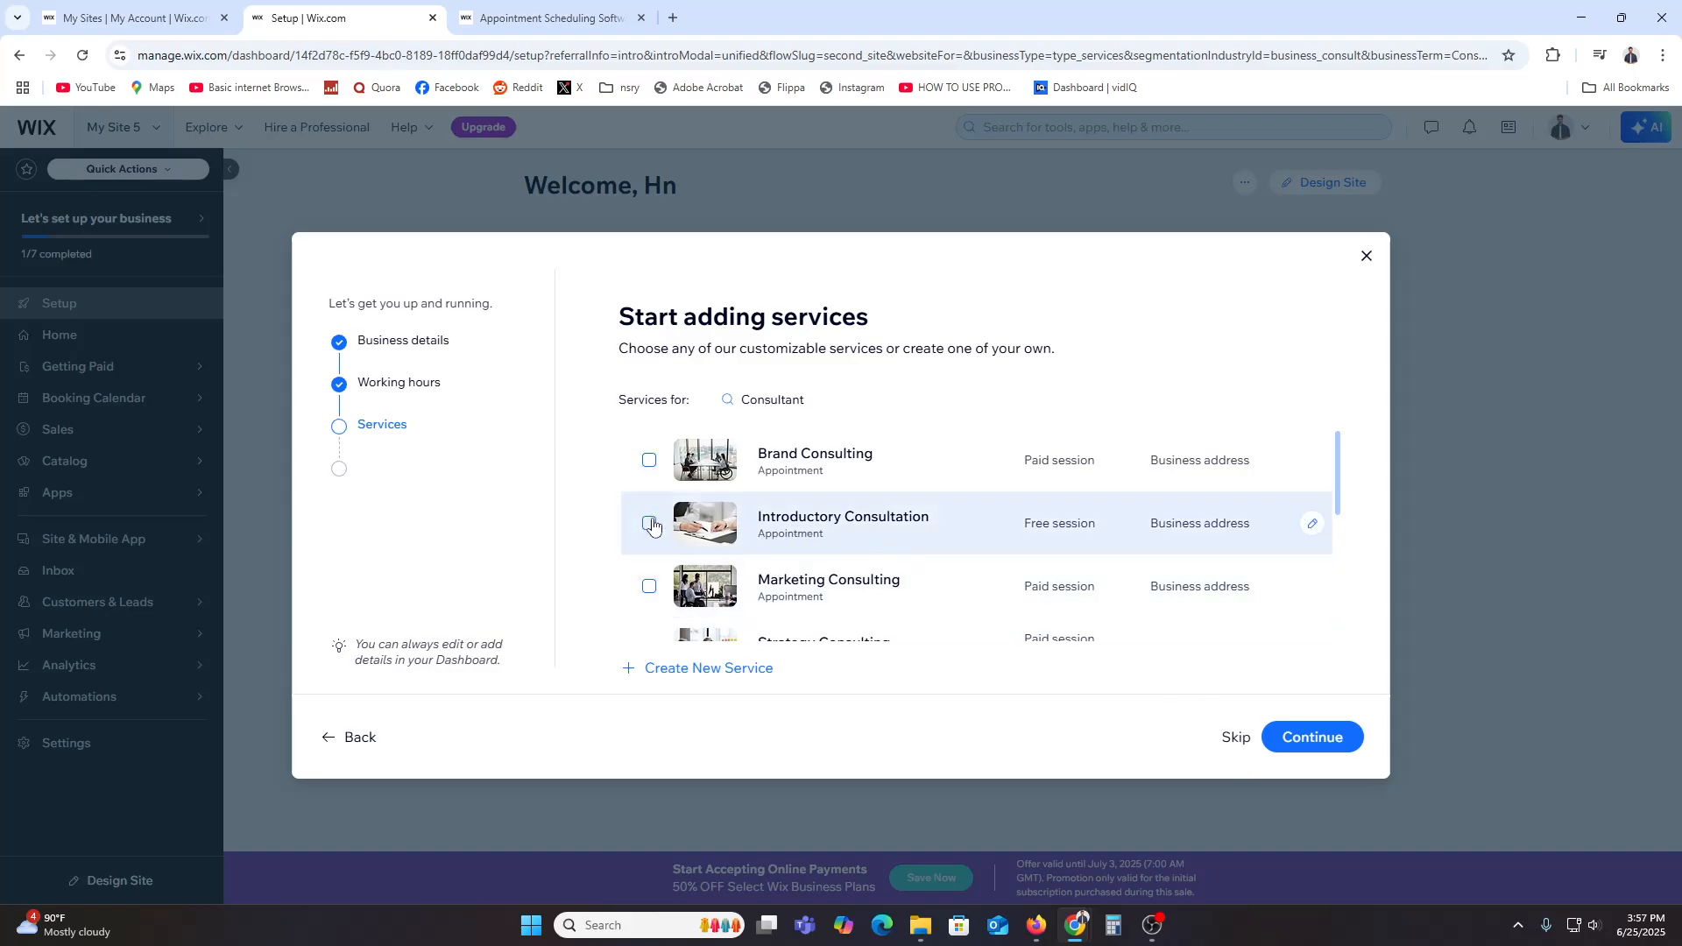
{"action": "left_click", "coordinate": [649, 460]}
{"action": "left_click", "coordinate": [650, 586]}
{"action": "scroll", "coordinate": [650, 560], "scroll_direction": "down", "scroll_amount": 3}
{"action": "left_click", "coordinate": [649, 474]}
{"action": "left_click", "coordinate": [649, 537]}
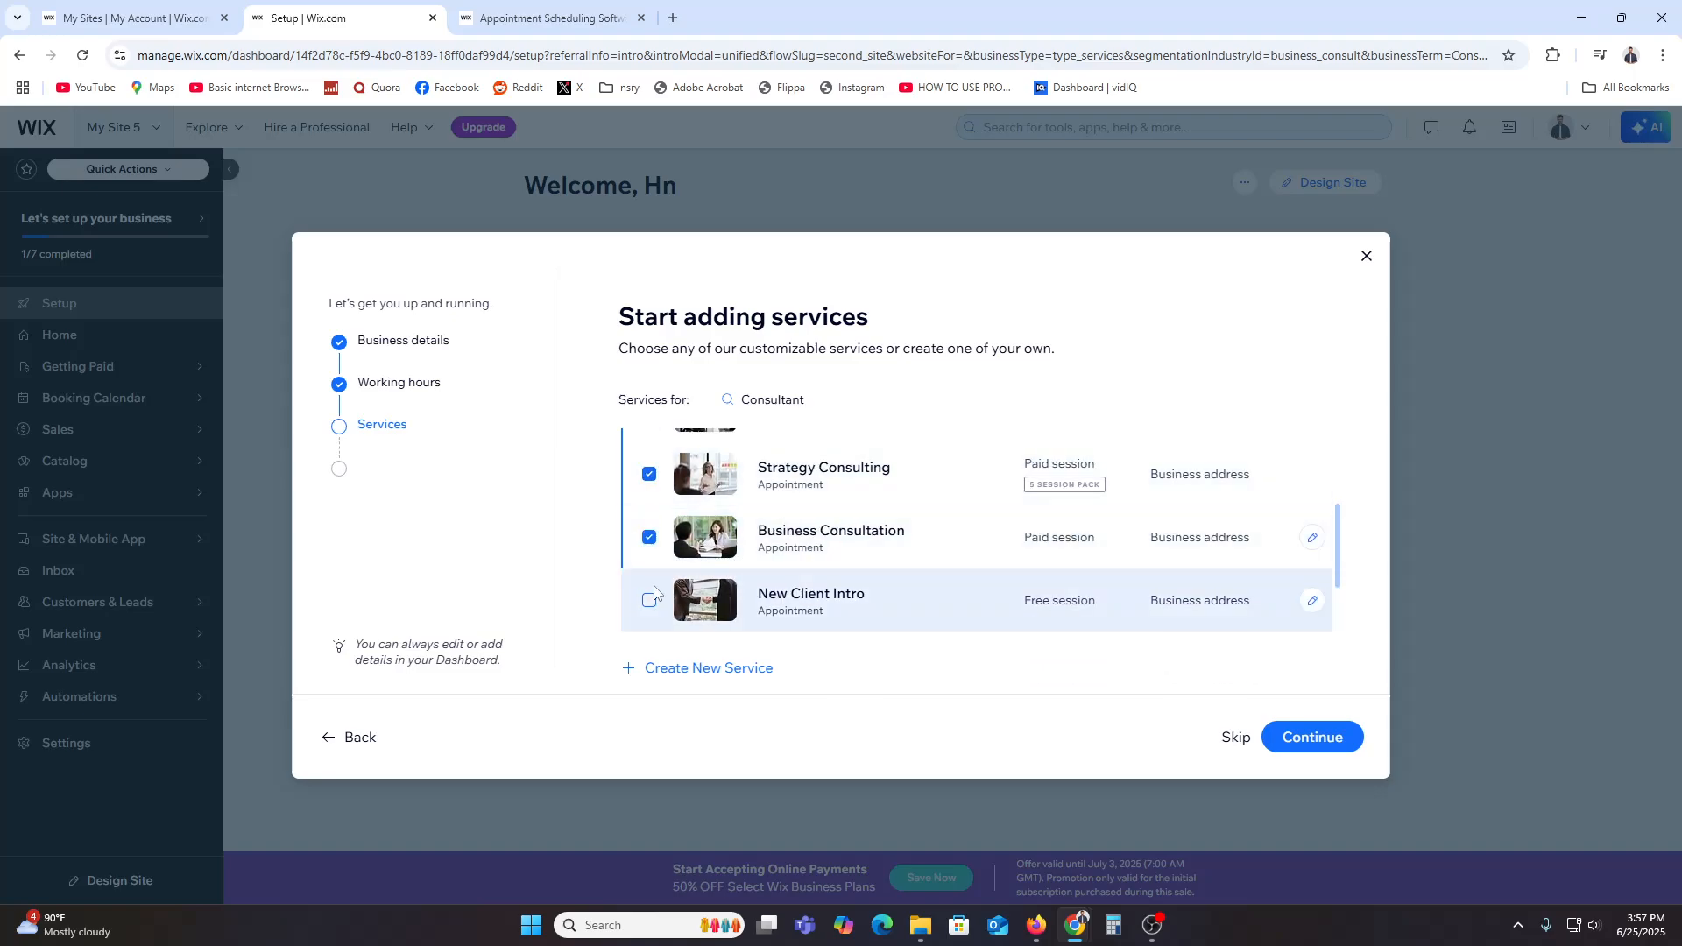
{"action": "left_click", "coordinate": [1312, 737]}
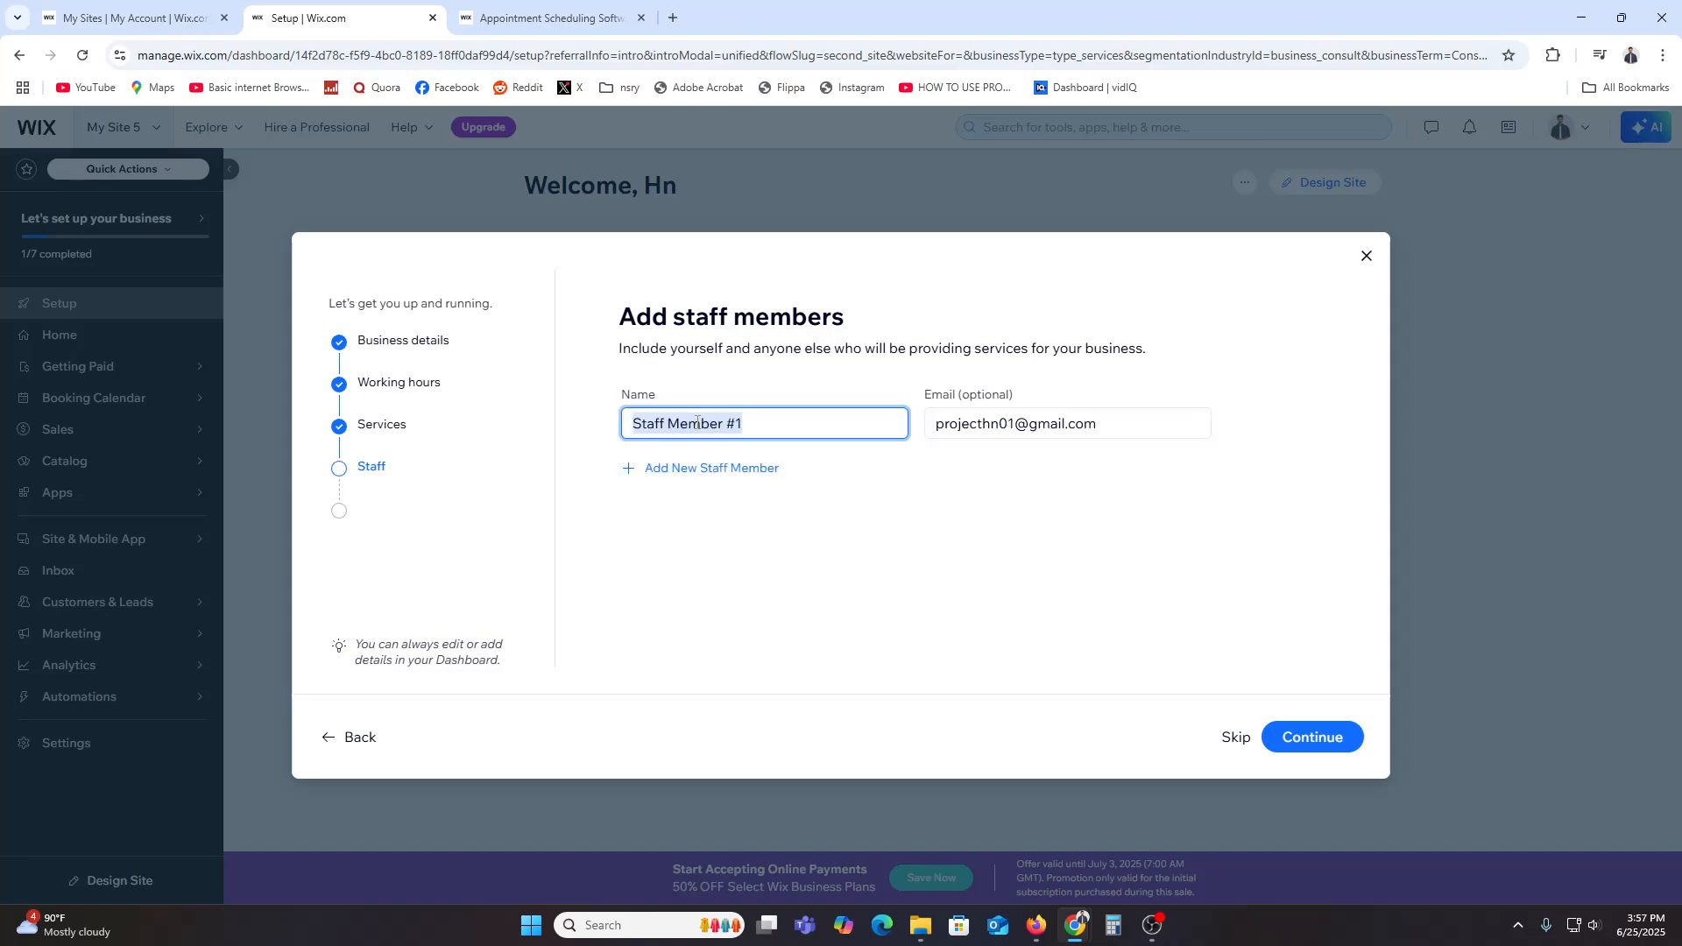
Step: Keep the default staff member, enable all five useful tools, and finish setup to reach the dashboard
{"action": "left_click", "coordinate": [1322, 740]}
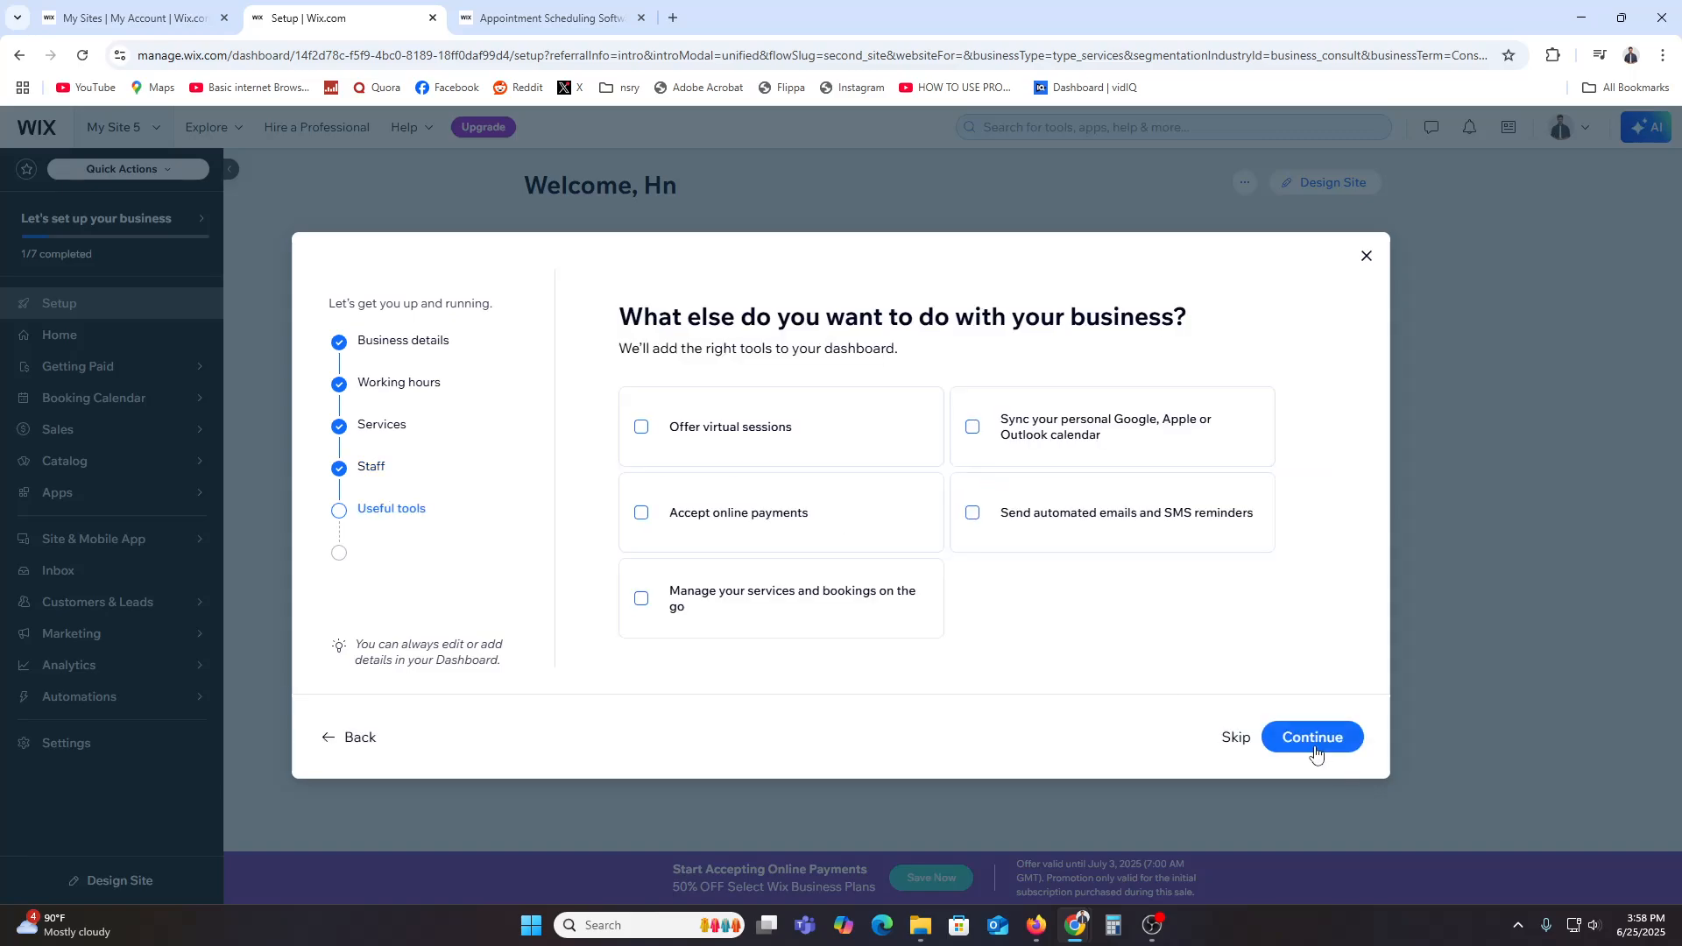
{"action": "left_click", "coordinate": [756, 435]}
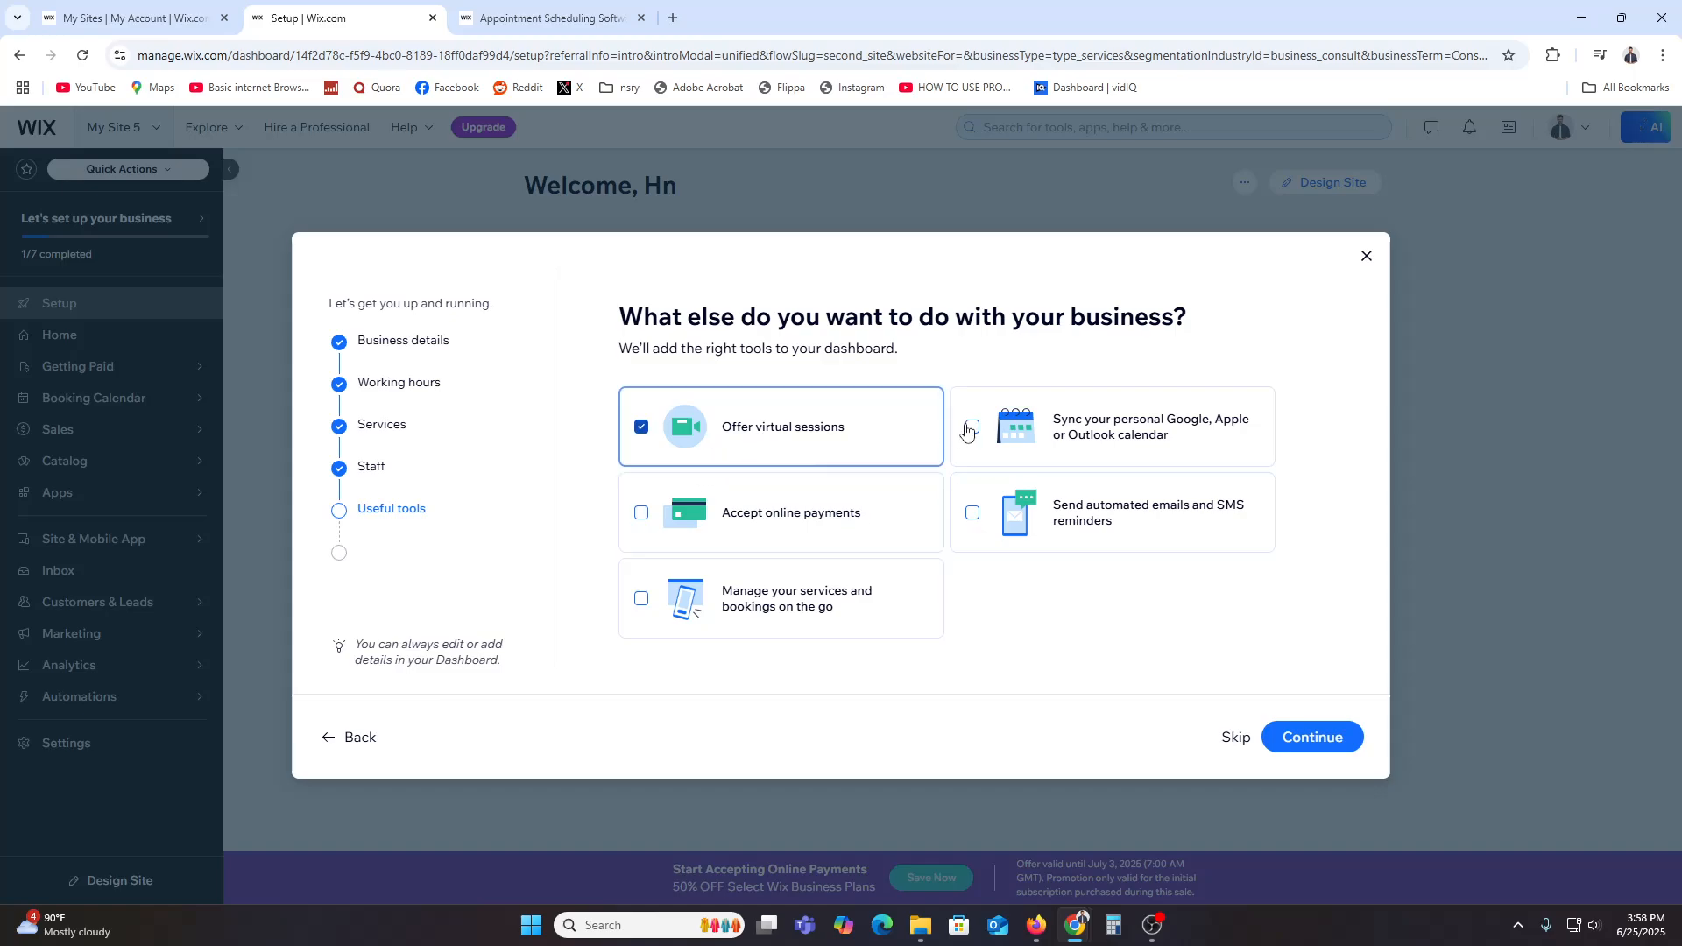
{"action": "left_click", "coordinate": [997, 432]}
{"action": "left_click", "coordinate": [749, 527]}
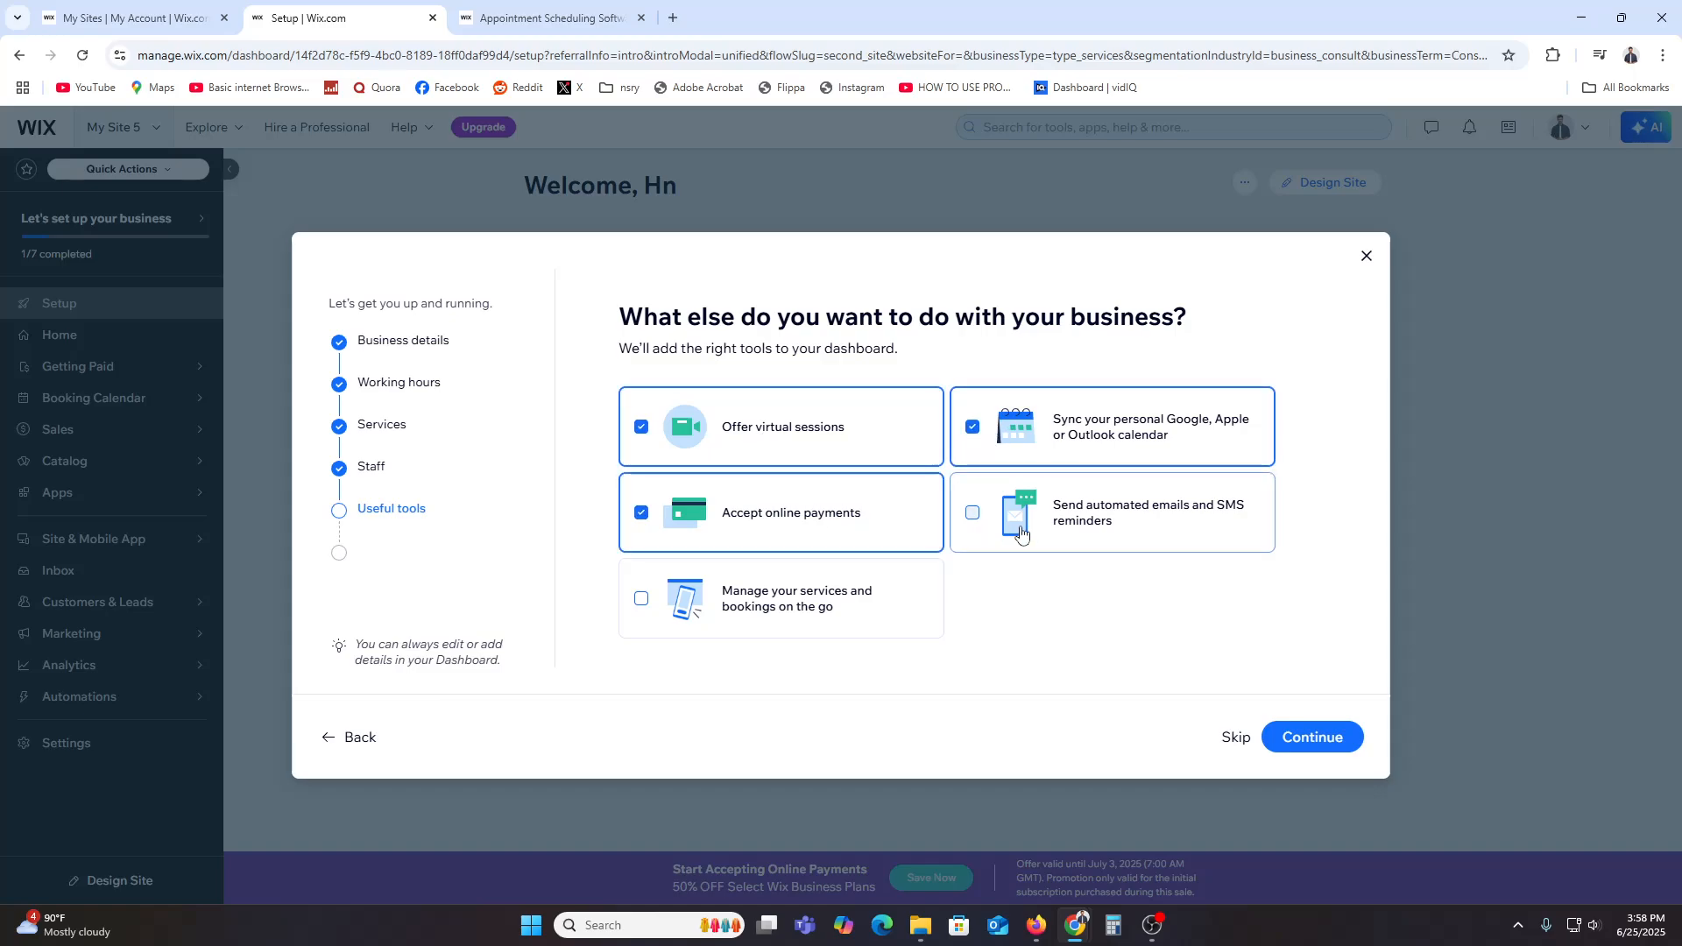
{"action": "left_click", "coordinate": [1095, 517]}
{"action": "left_click", "coordinate": [852, 589]}
{"action": "left_click", "coordinate": [1303, 746]}
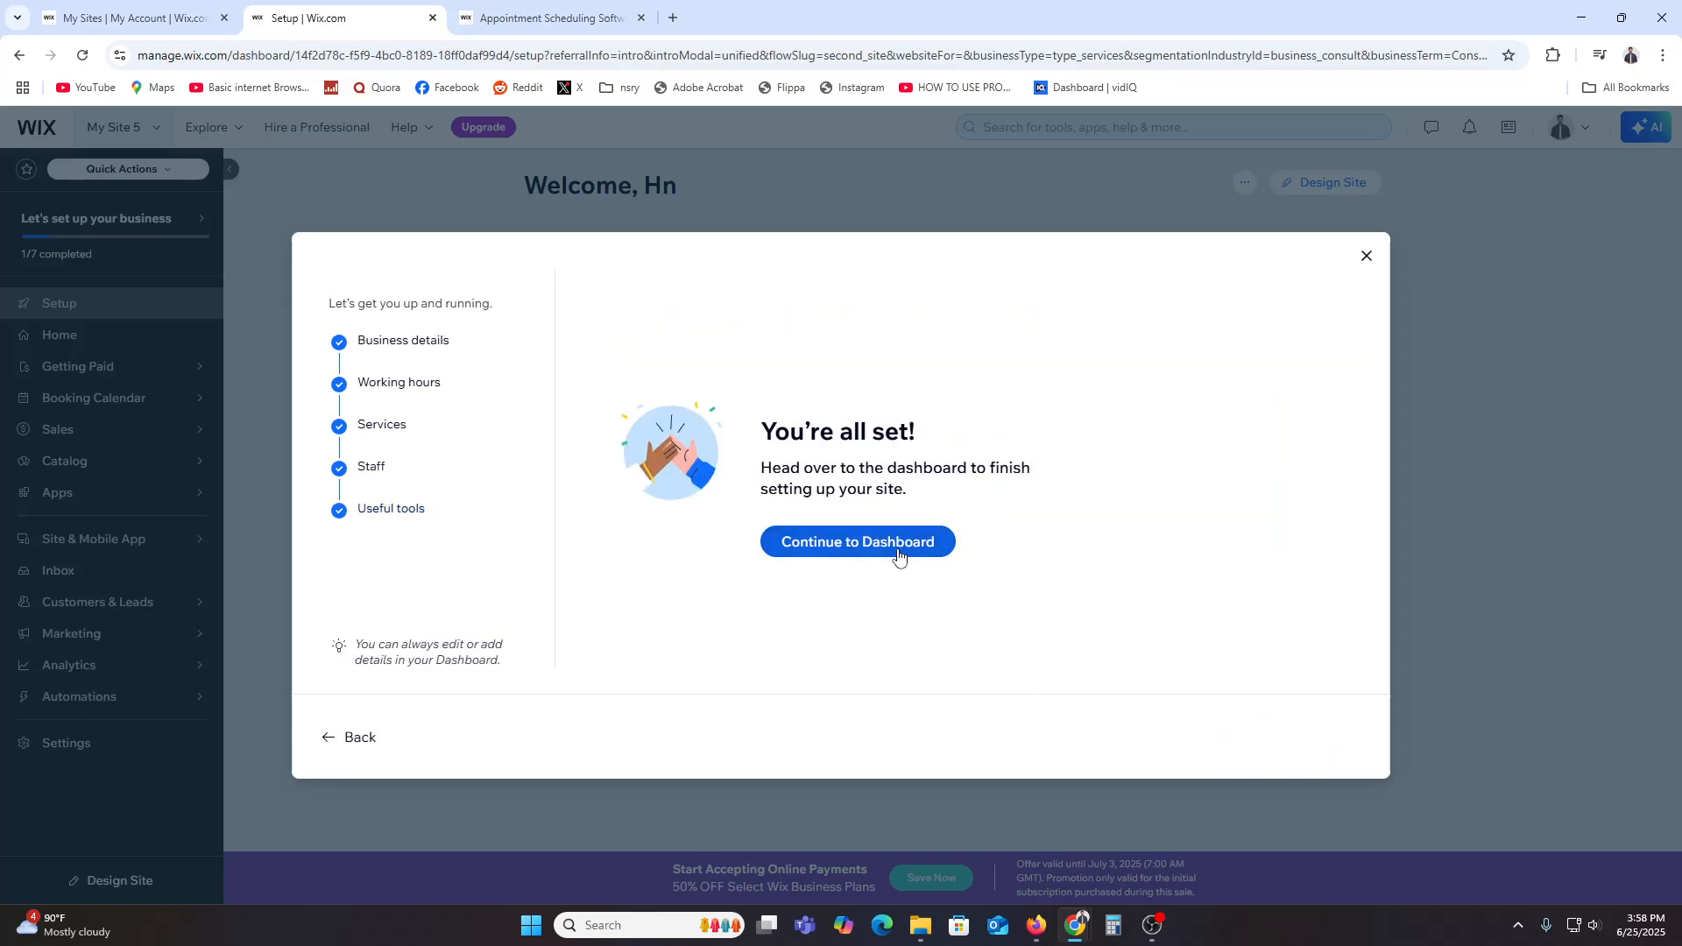
{"action": "left_click", "coordinate": [898, 558]}
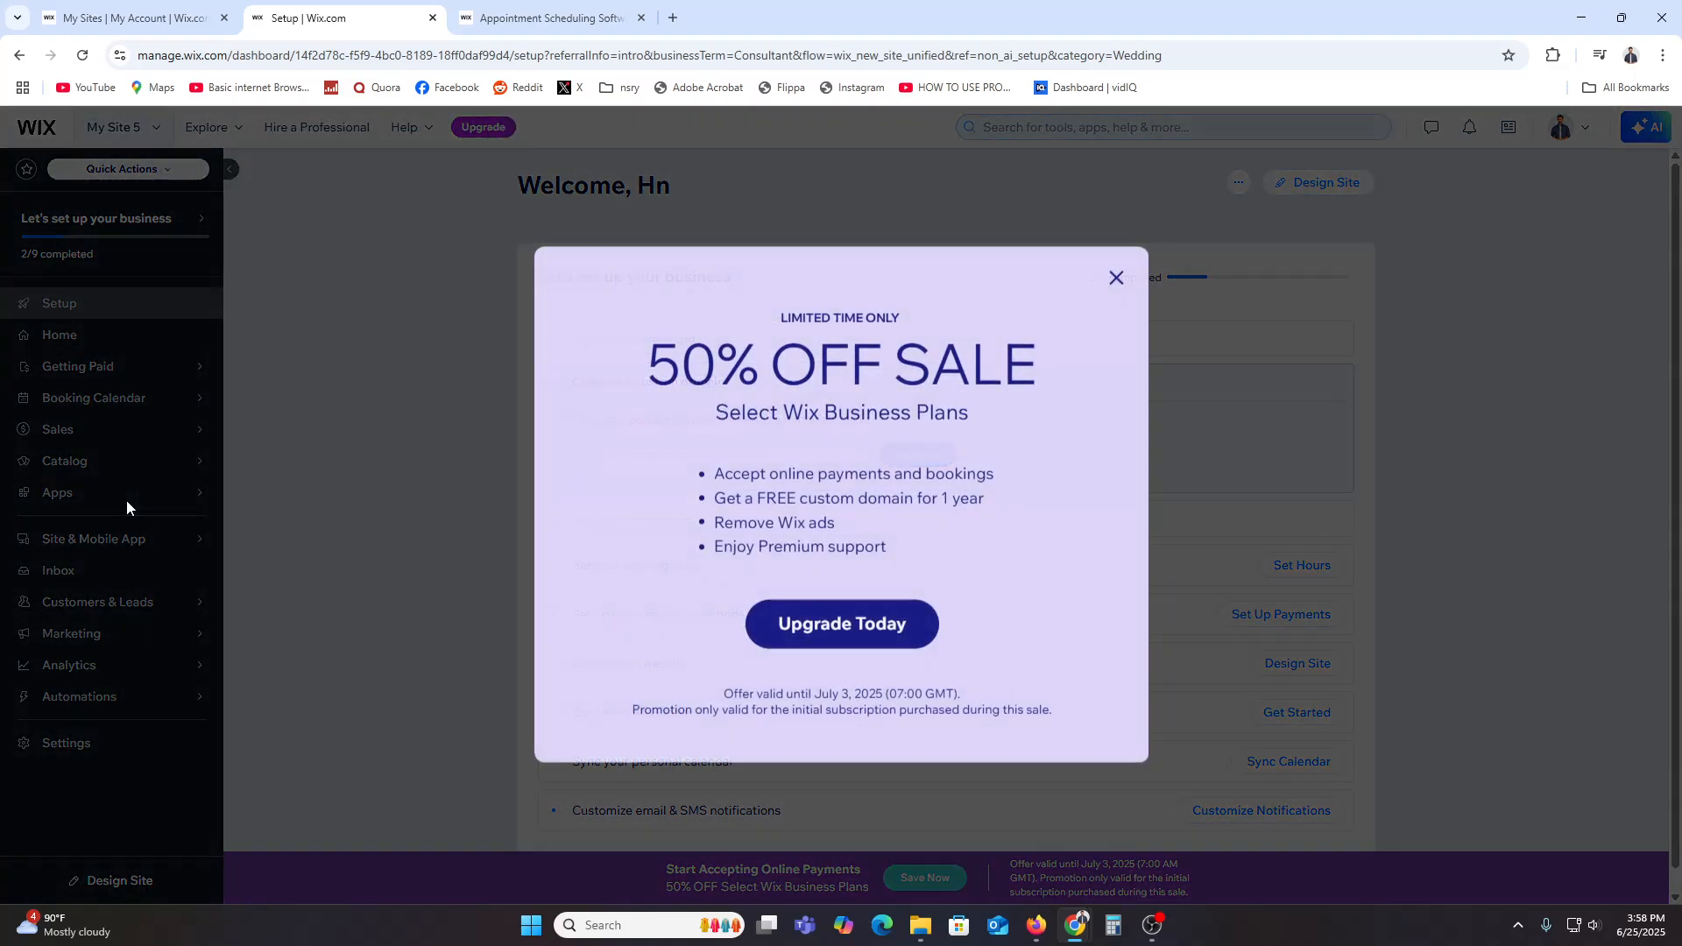
Step: Search the App Market for "wix booking" and open the Wix Bookings app page
{"action": "left_click", "coordinate": [1115, 277]}
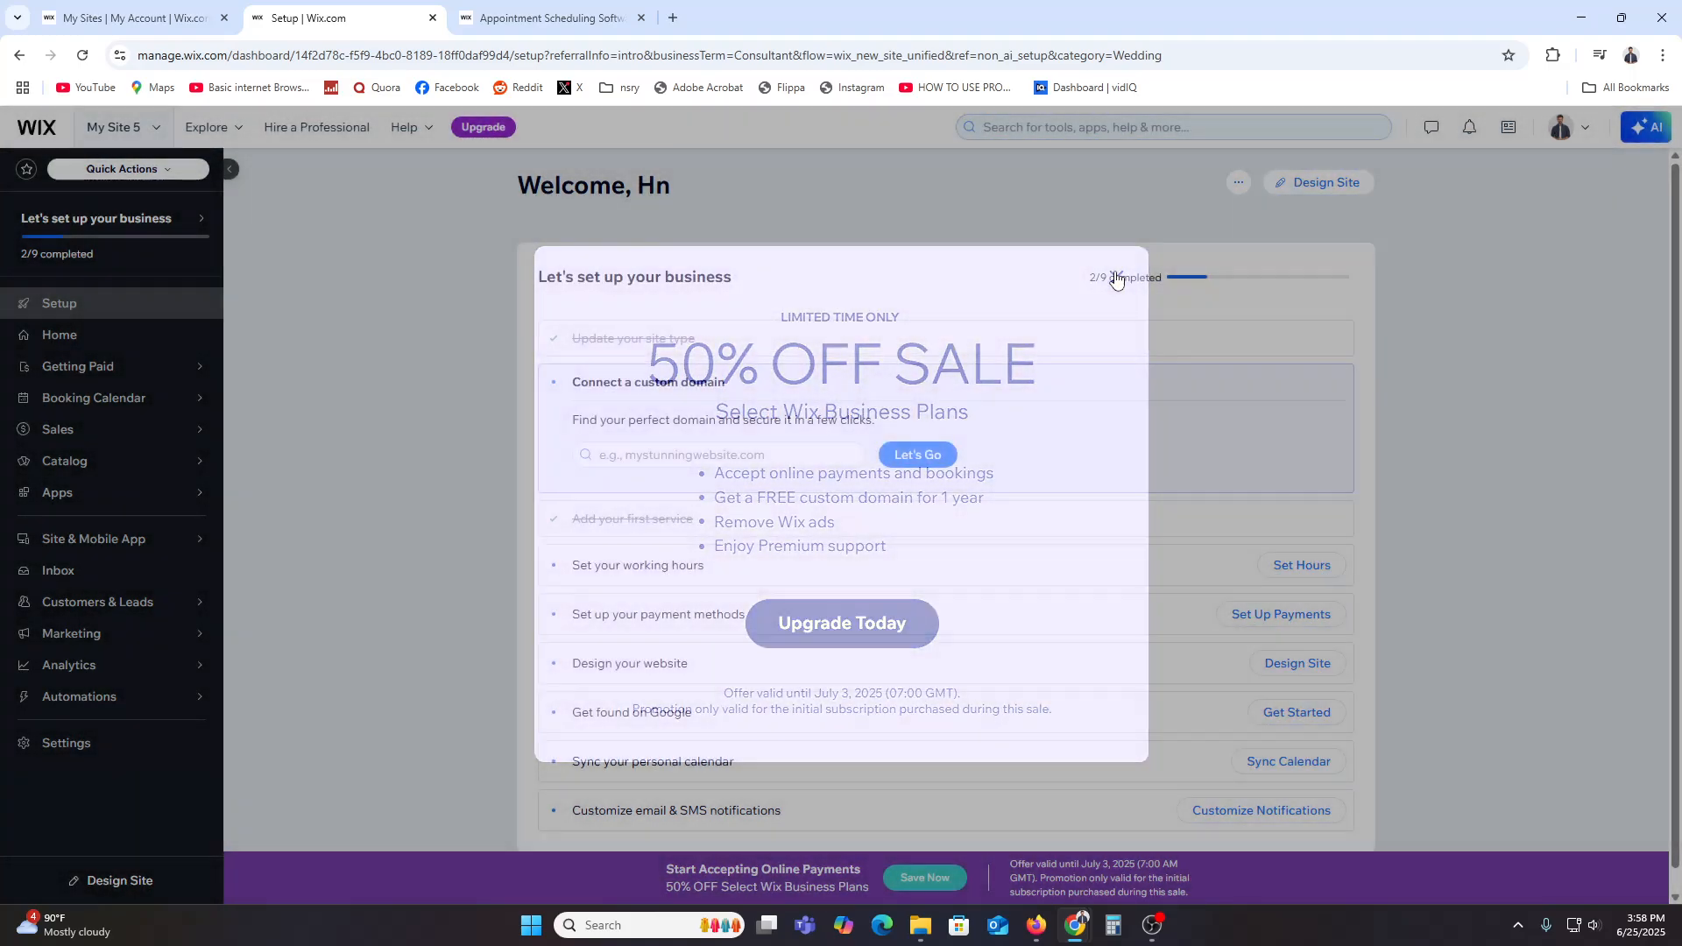
{"action": "left_click", "coordinate": [237, 487]}
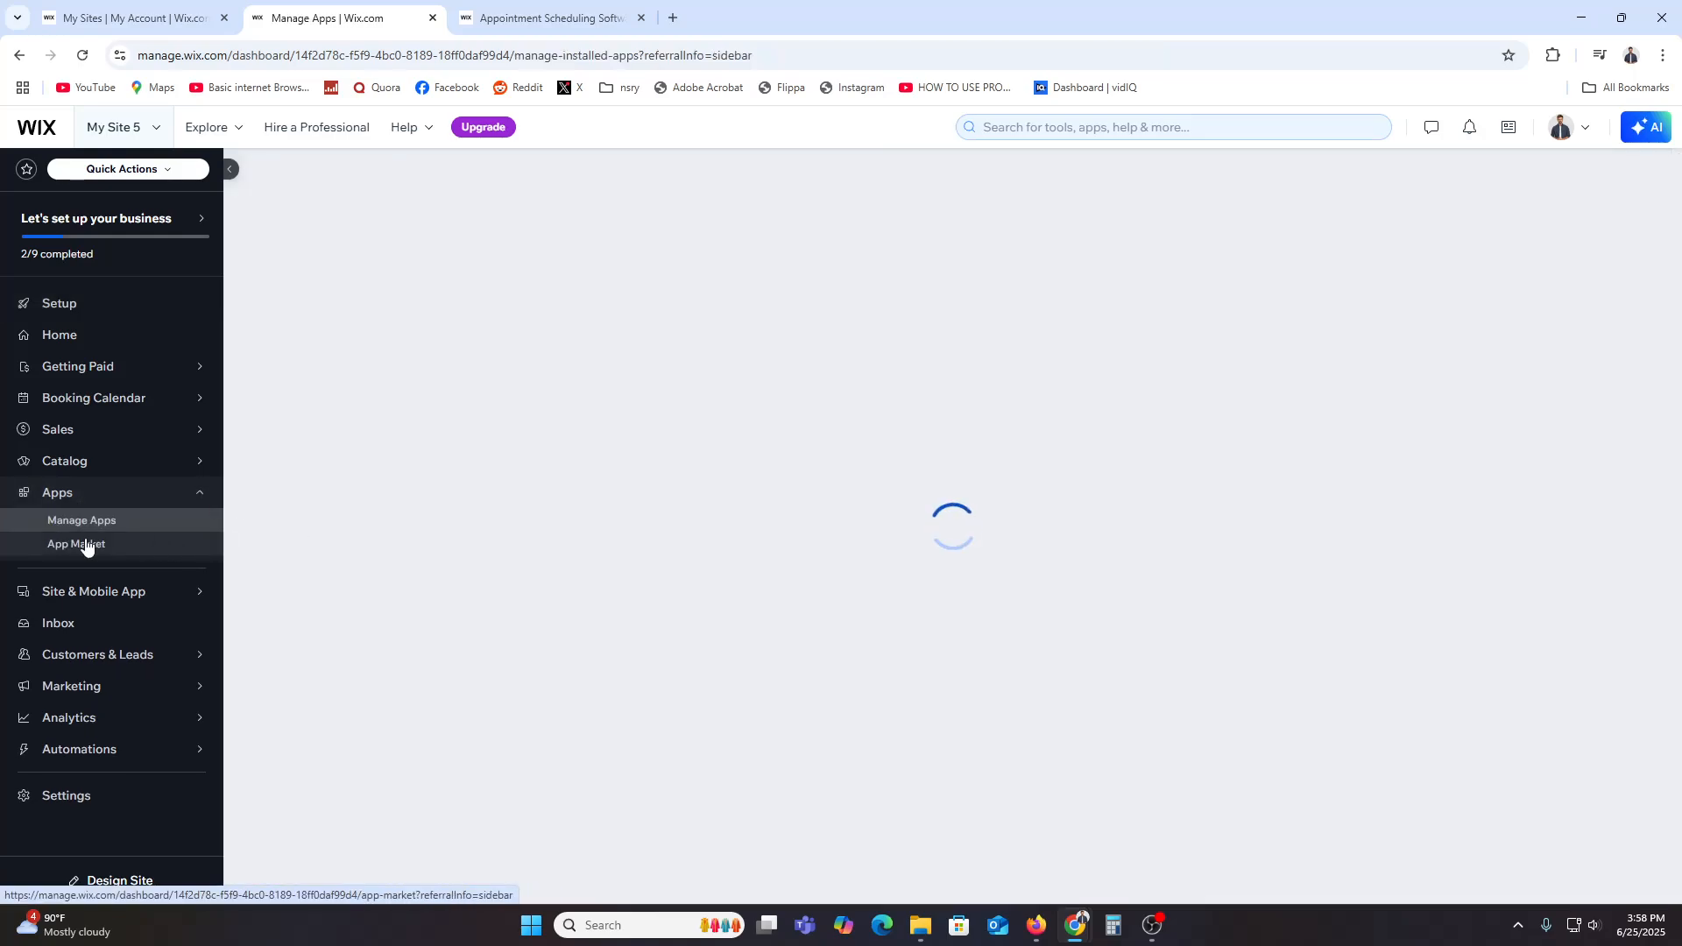
{"action": "left_click", "coordinate": [86, 544]}
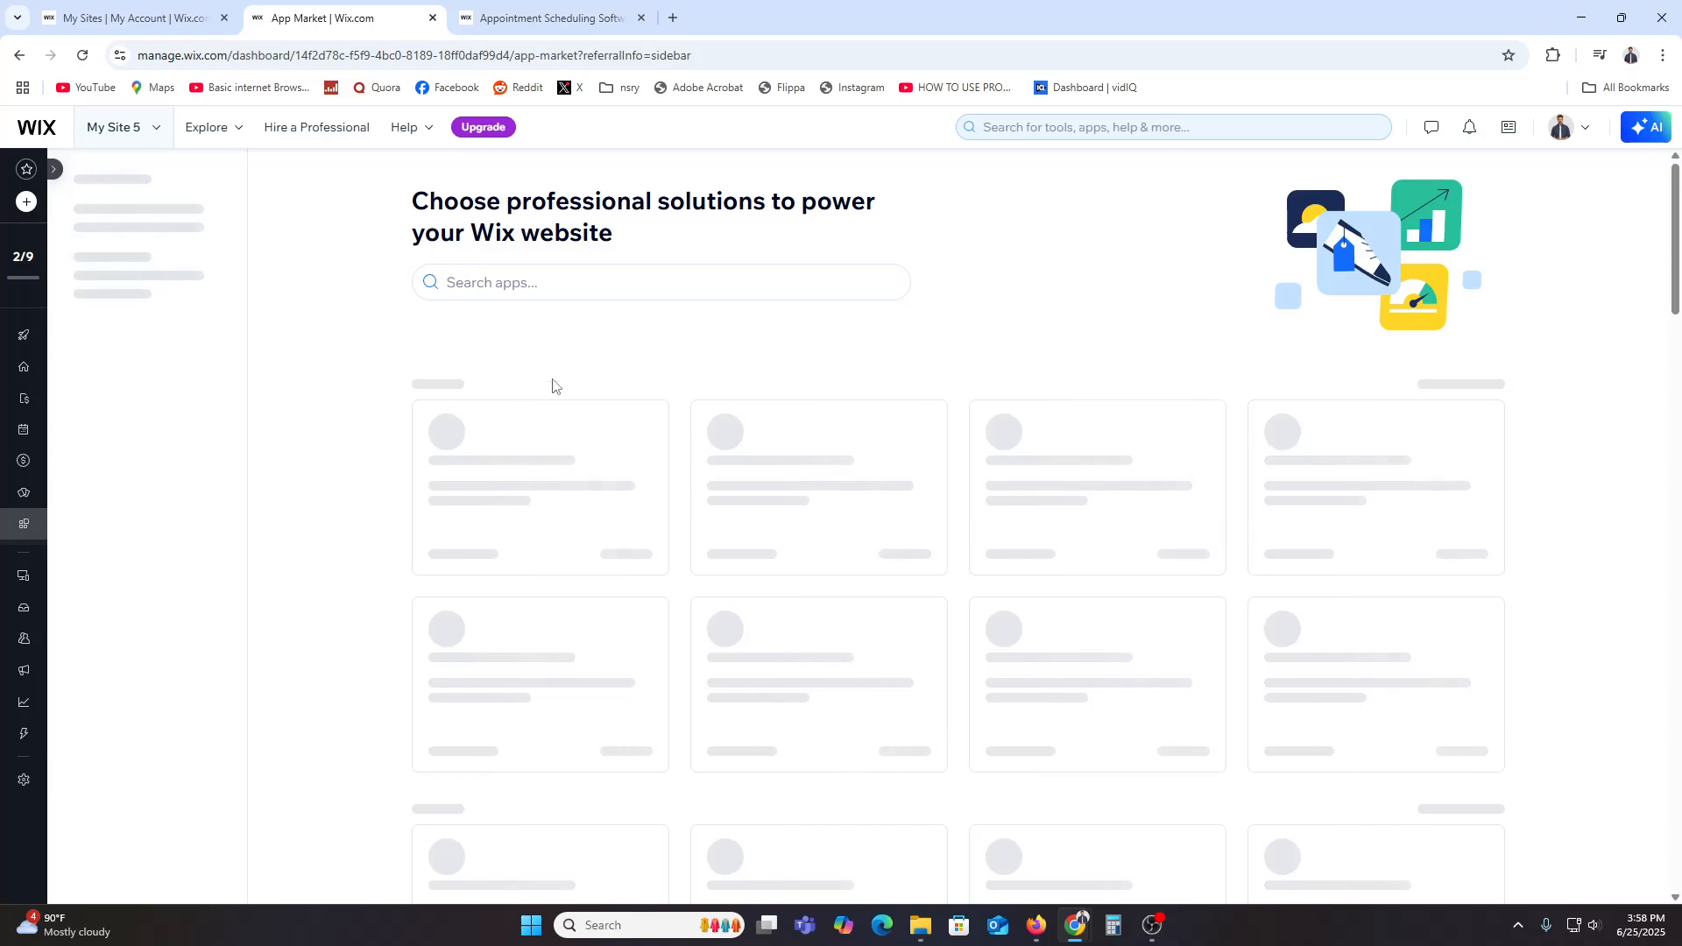
{"action": "left_click", "coordinate": [532, 288]}
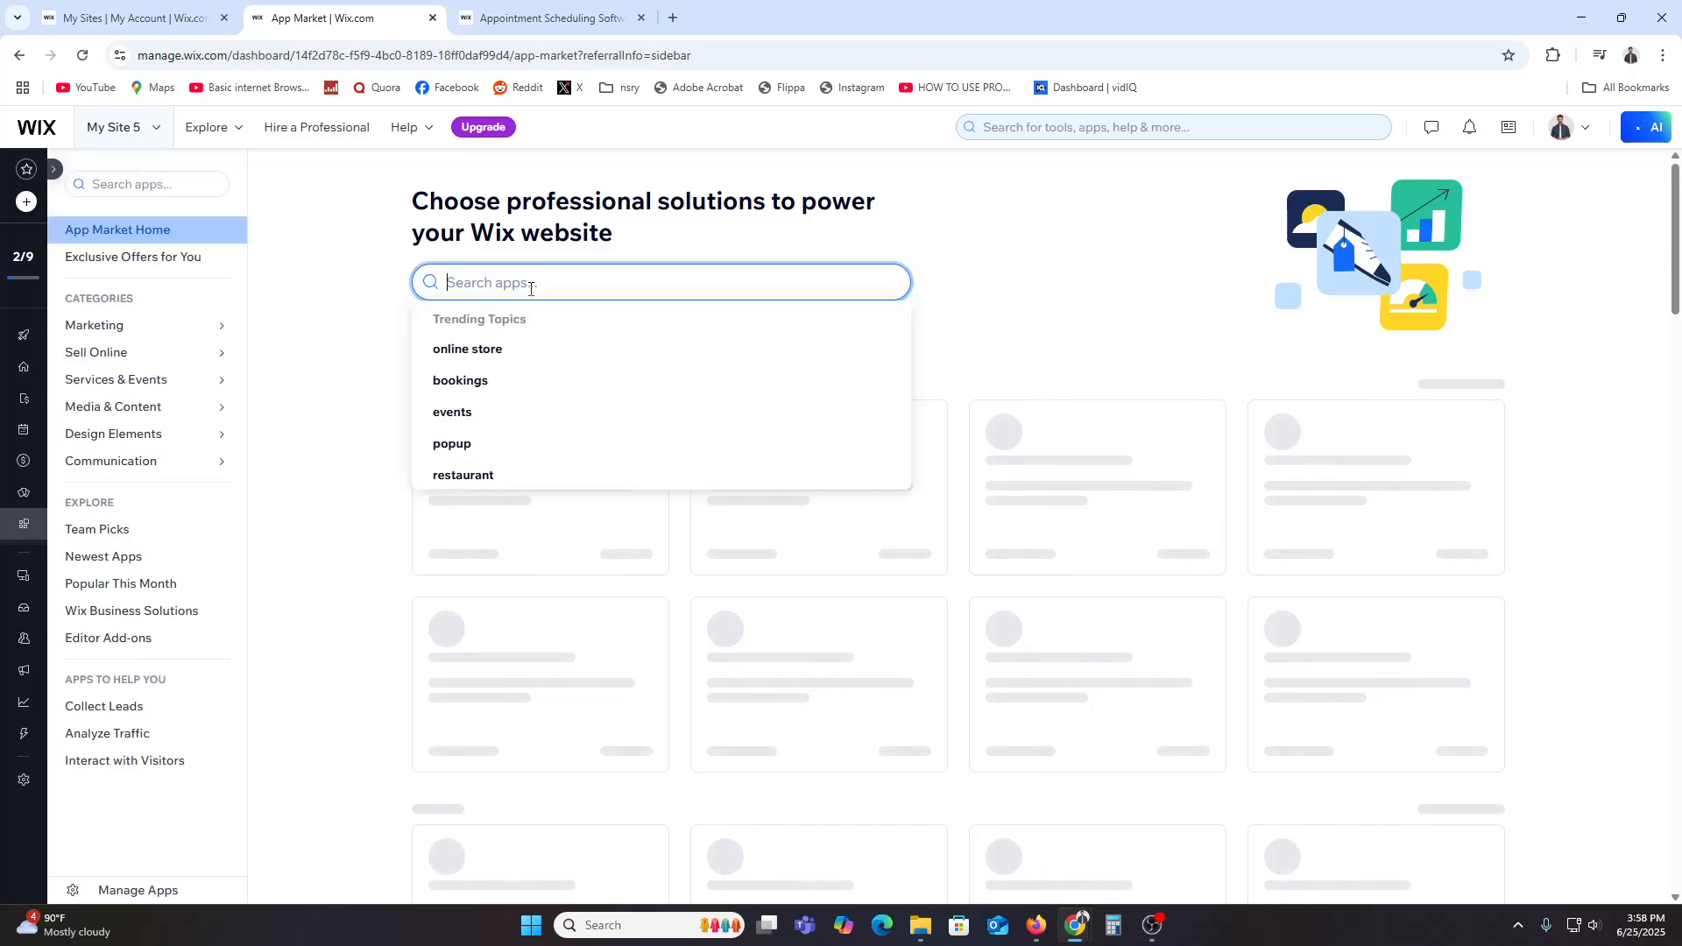
{"action": "type", "text": "w"}
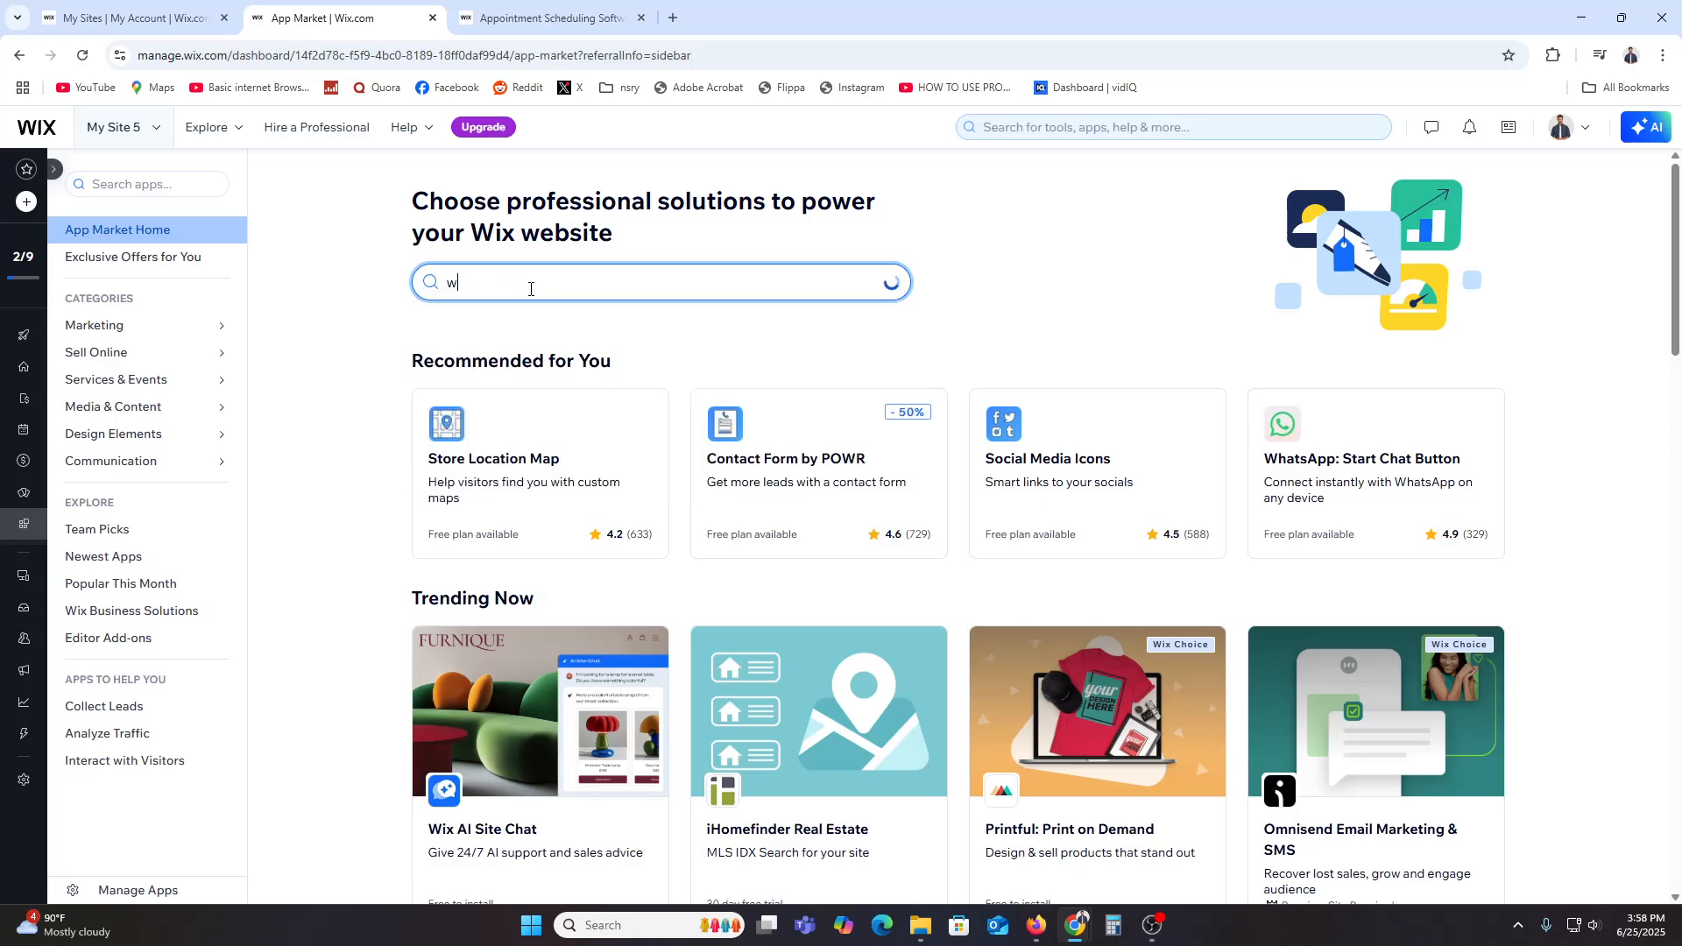
{"action": "type", "text": "ix booking"}
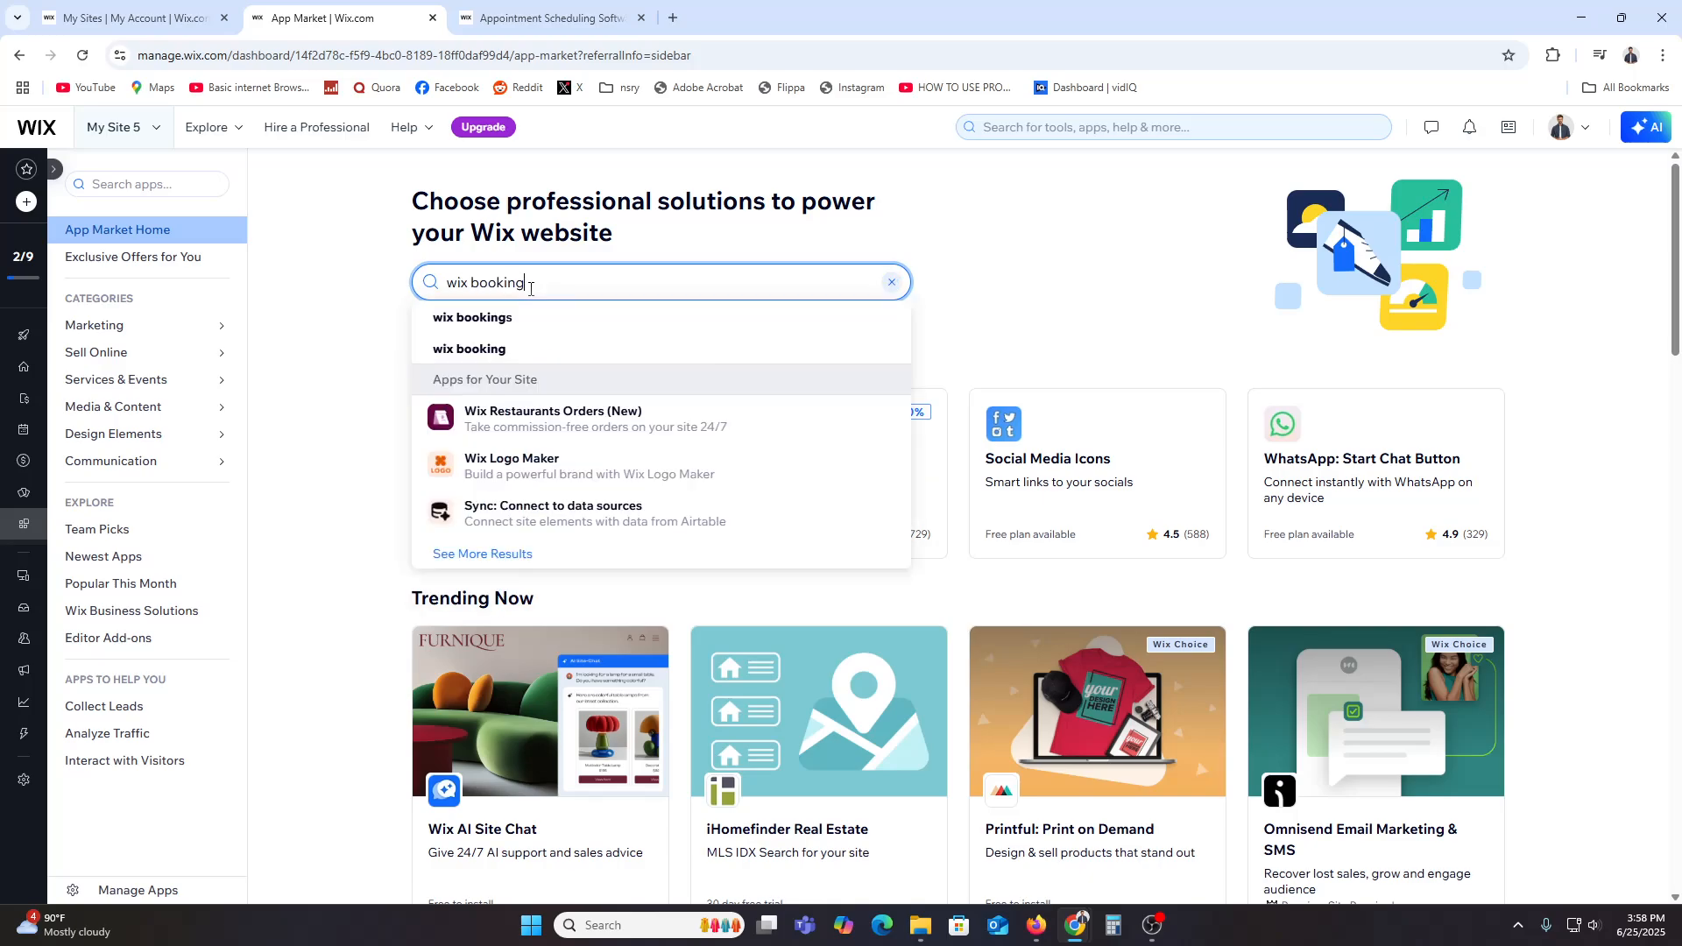
{"action": "key", "text": "Return"}
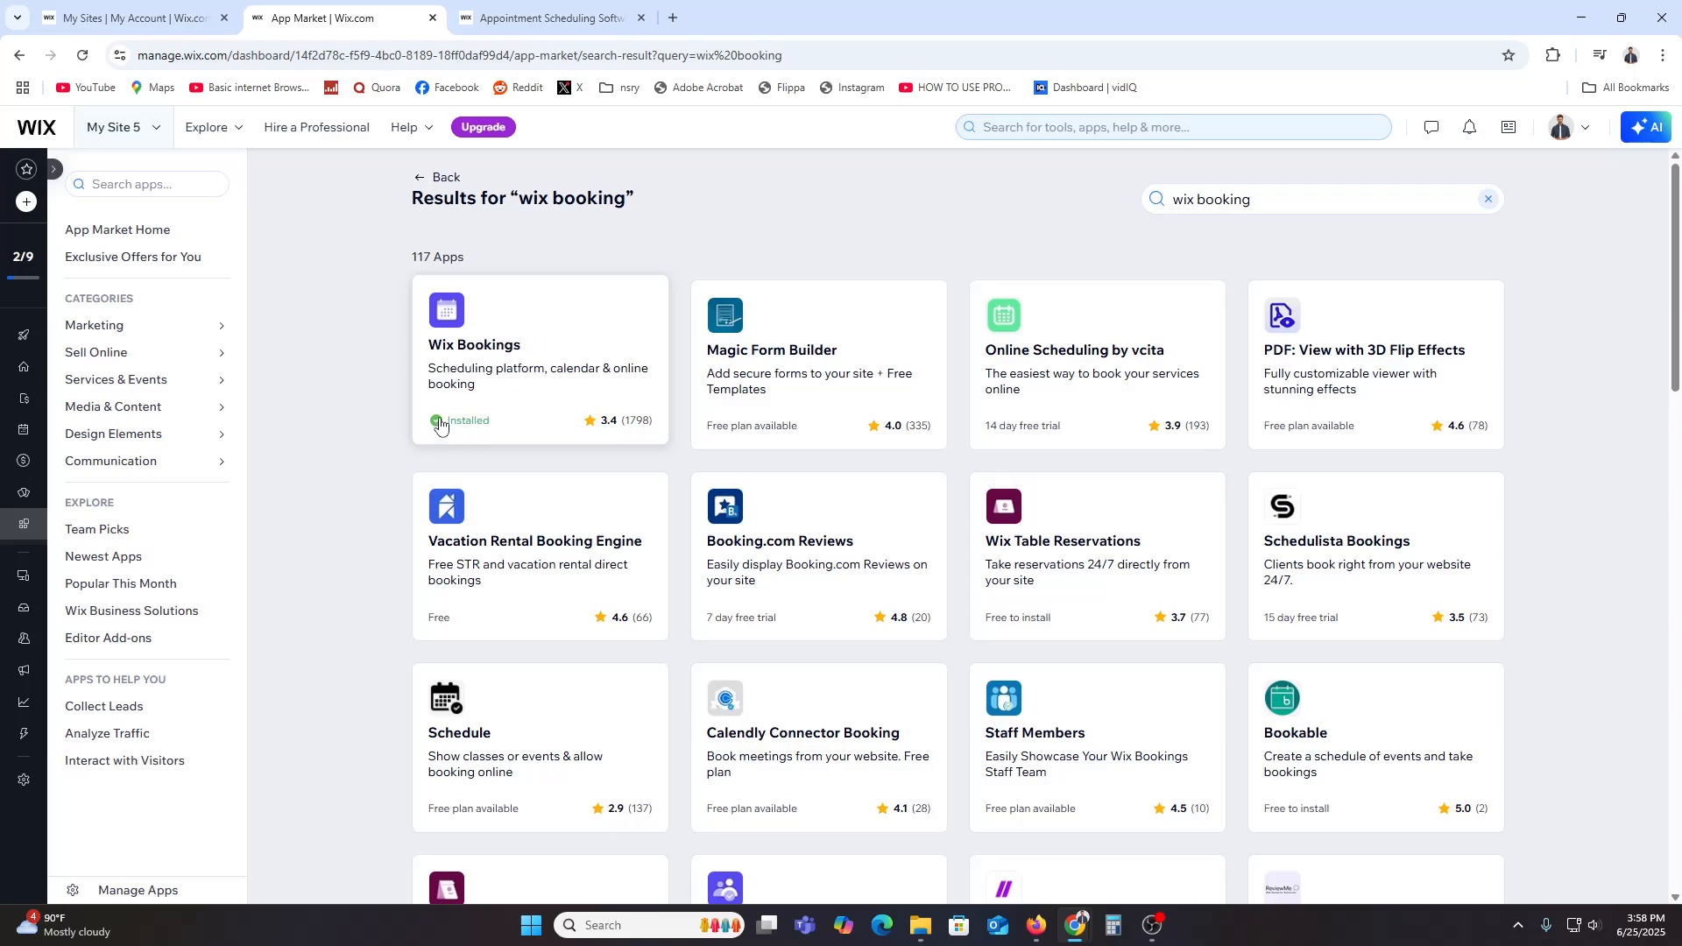
{"action": "left_click", "coordinate": [564, 290]}
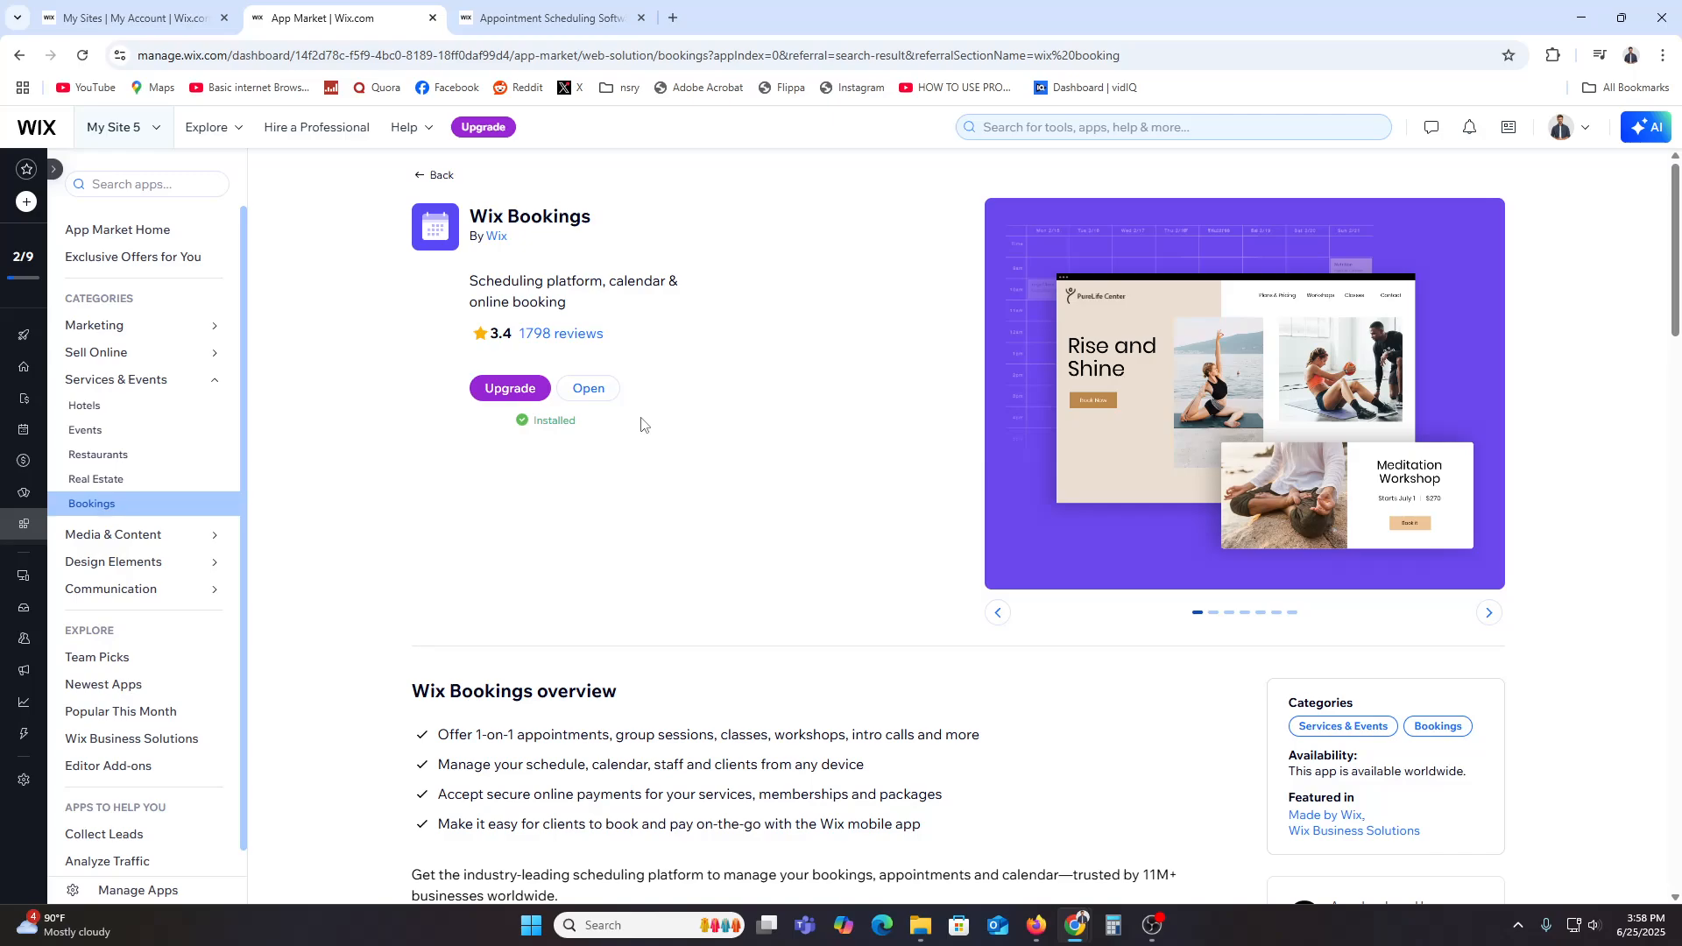
Step: Open My Site 5's dashboard from the sites list and choose to design it from a template
{"action": "left_click", "coordinate": [48, 135]}
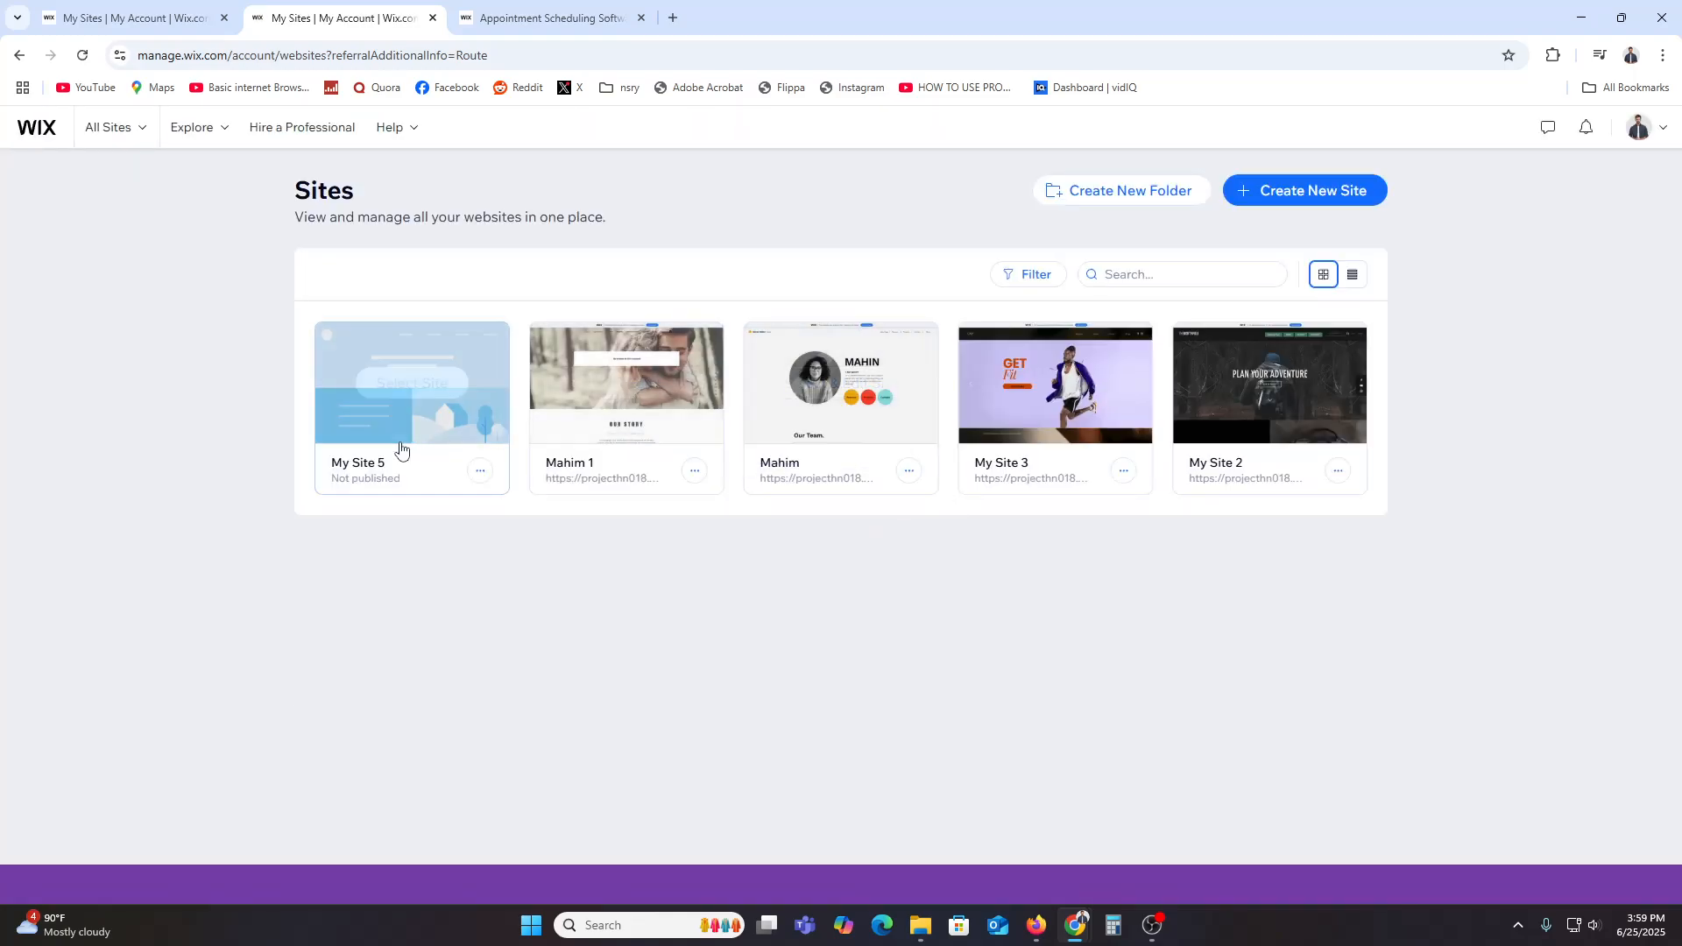
{"action": "mouse_move", "coordinate": [368, 468]}
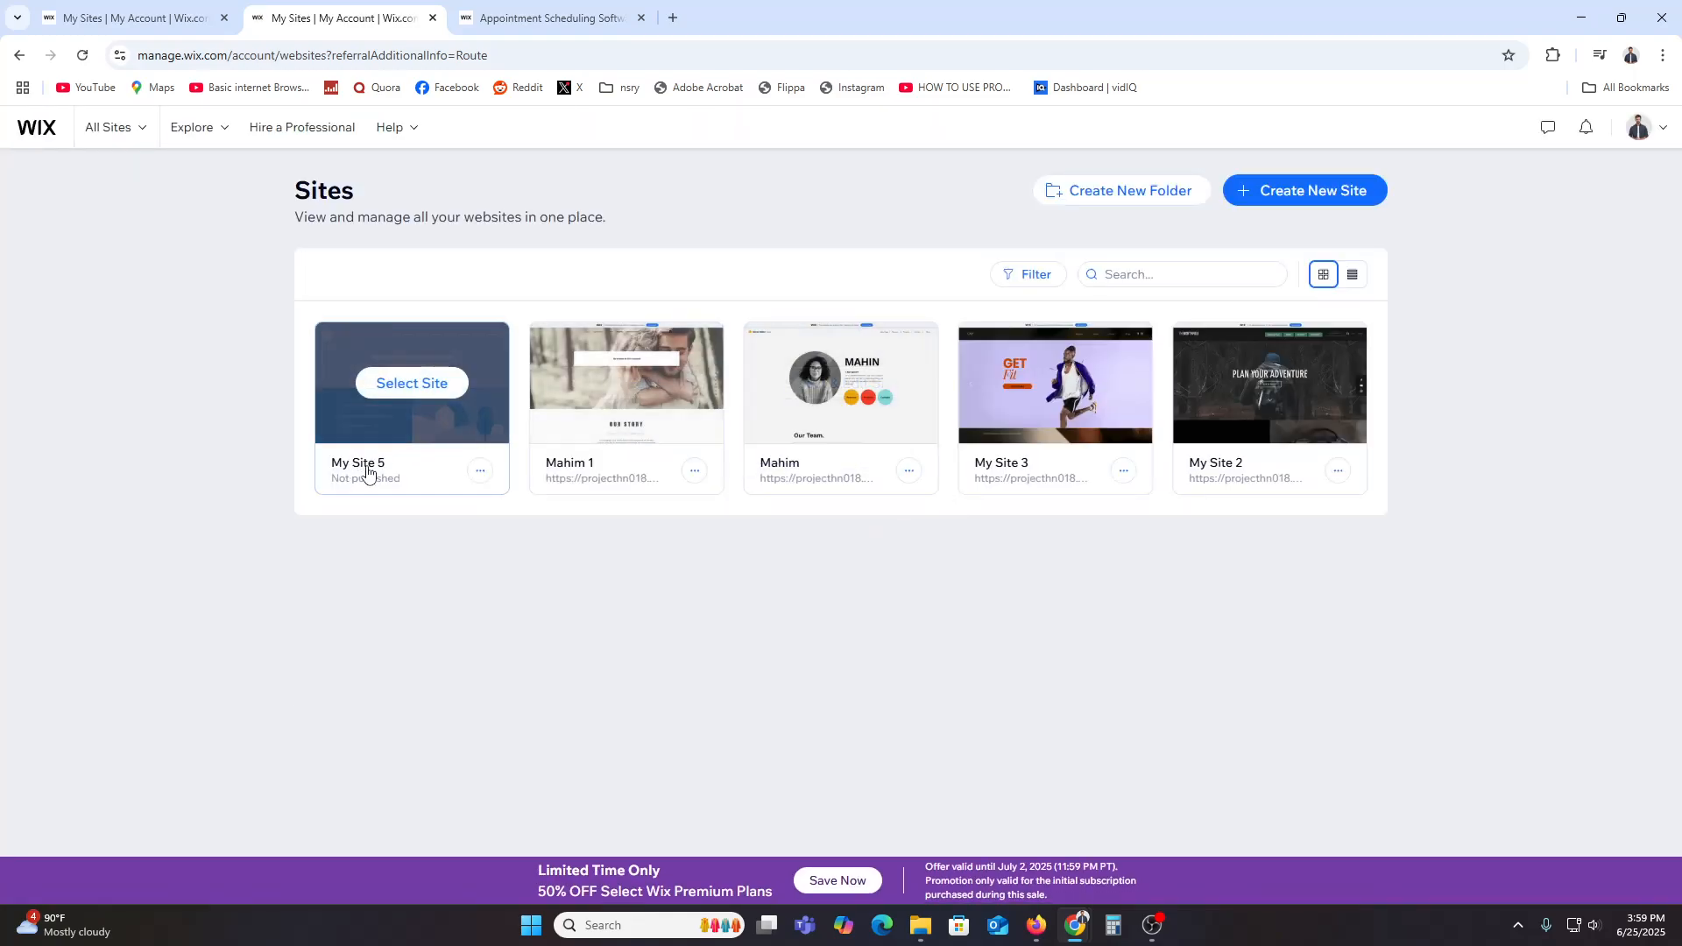
{"action": "left_click", "coordinate": [412, 383]}
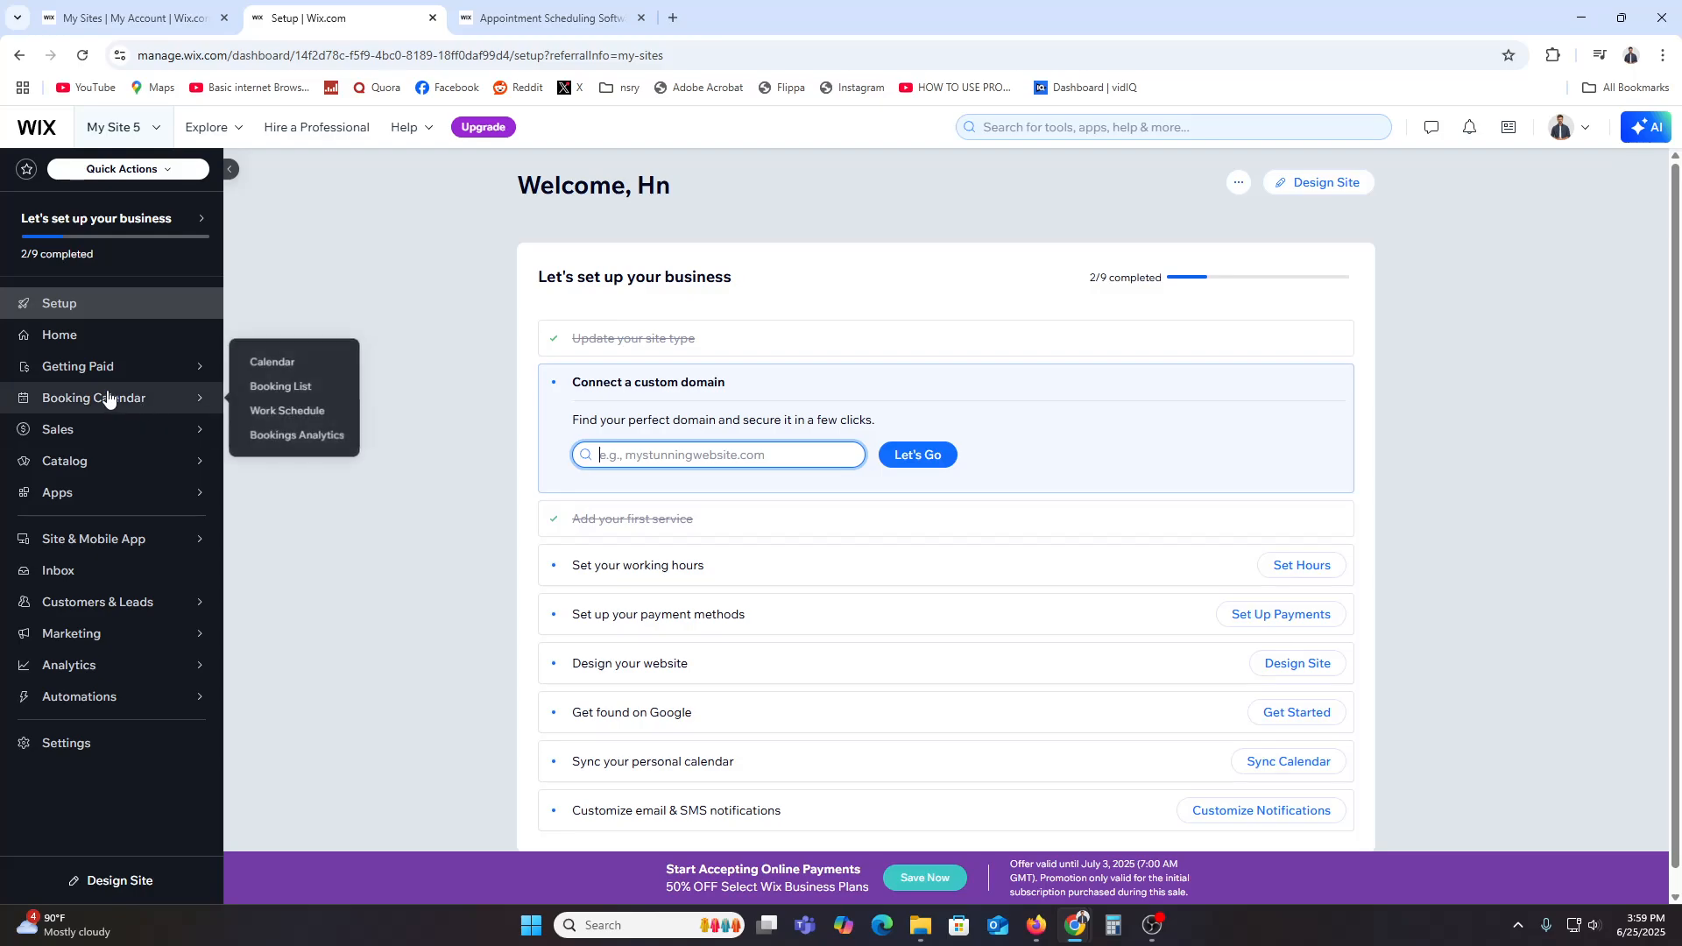
{"action": "left_click", "coordinate": [1329, 184]}
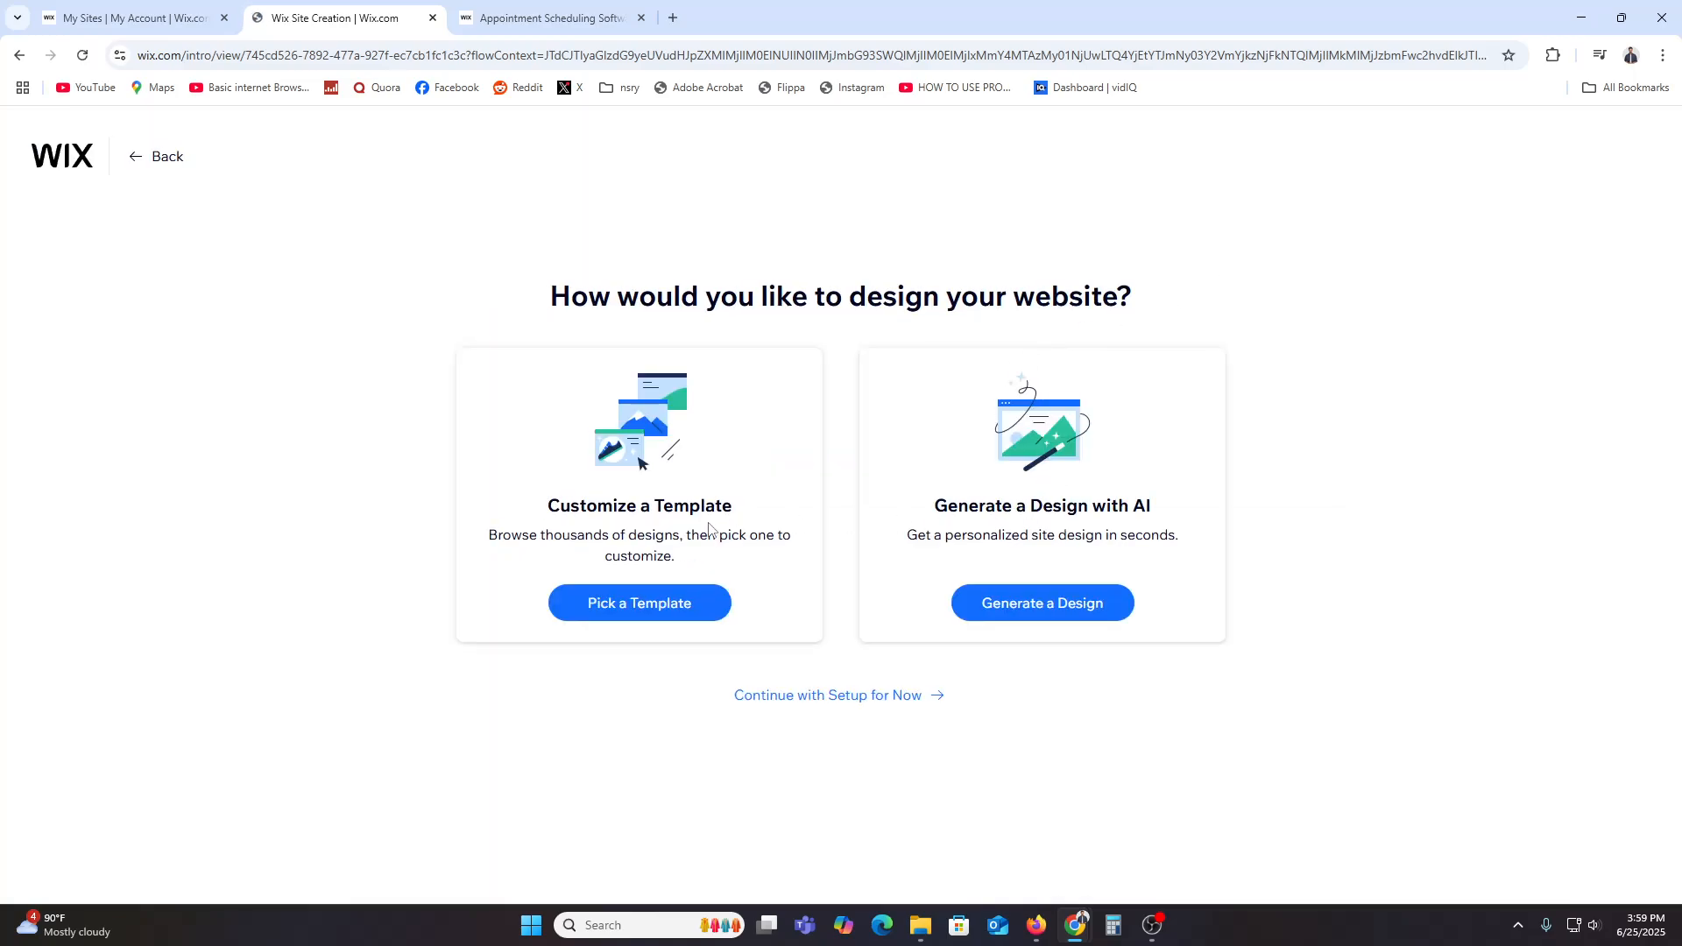
{"action": "left_click_drag", "start_coordinate": [580, 506], "coordinate": [722, 506]}
{"action": "left_click", "coordinate": [670, 527]}
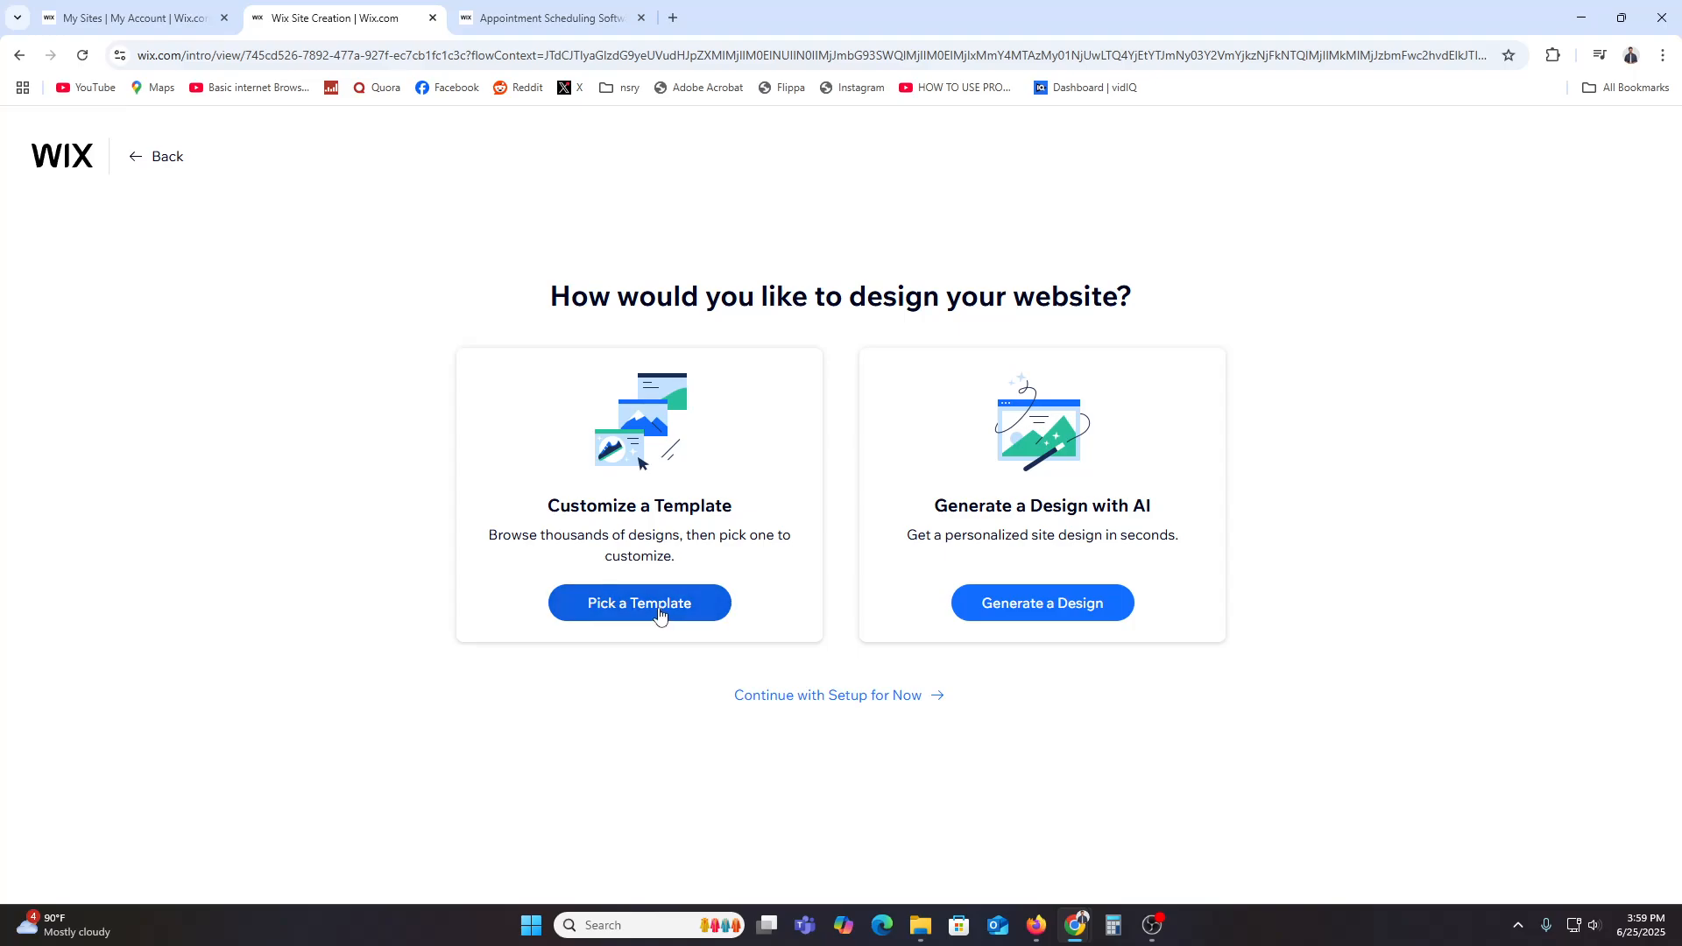
{"action": "left_click", "coordinate": [659, 614]}
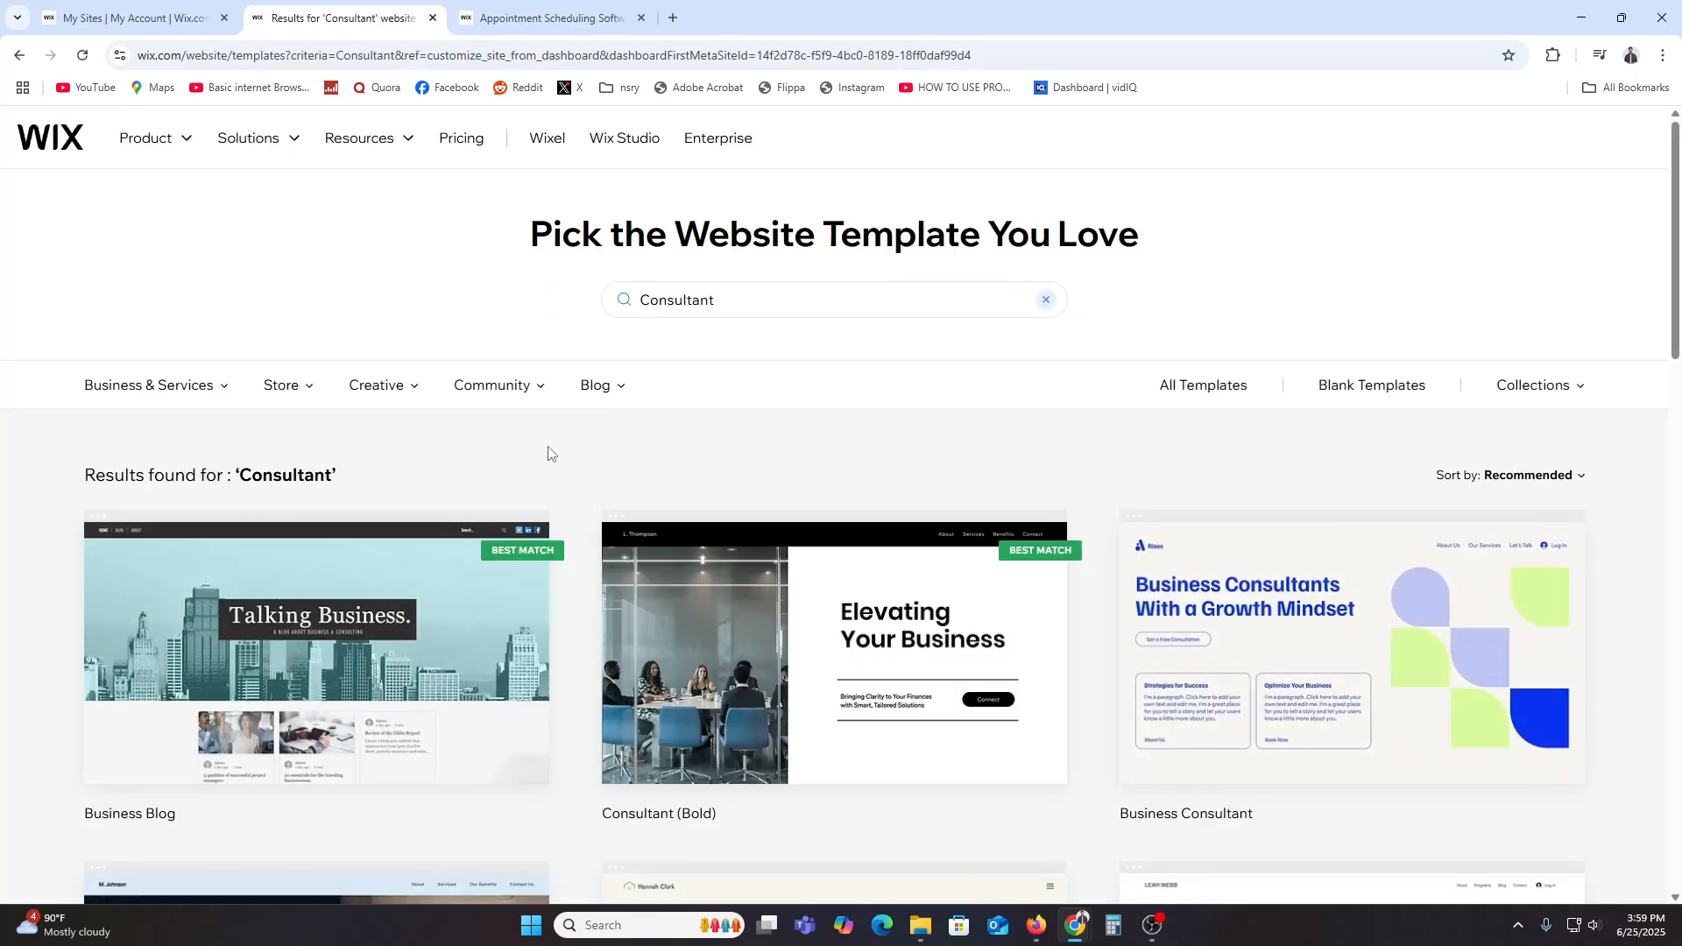
Step: Browse the Consultant templates and open the Consultant Landing Page template for editing
{"action": "scroll", "coordinate": [1297, 675], "scroll_direction": "down", "scroll_amount": 7}
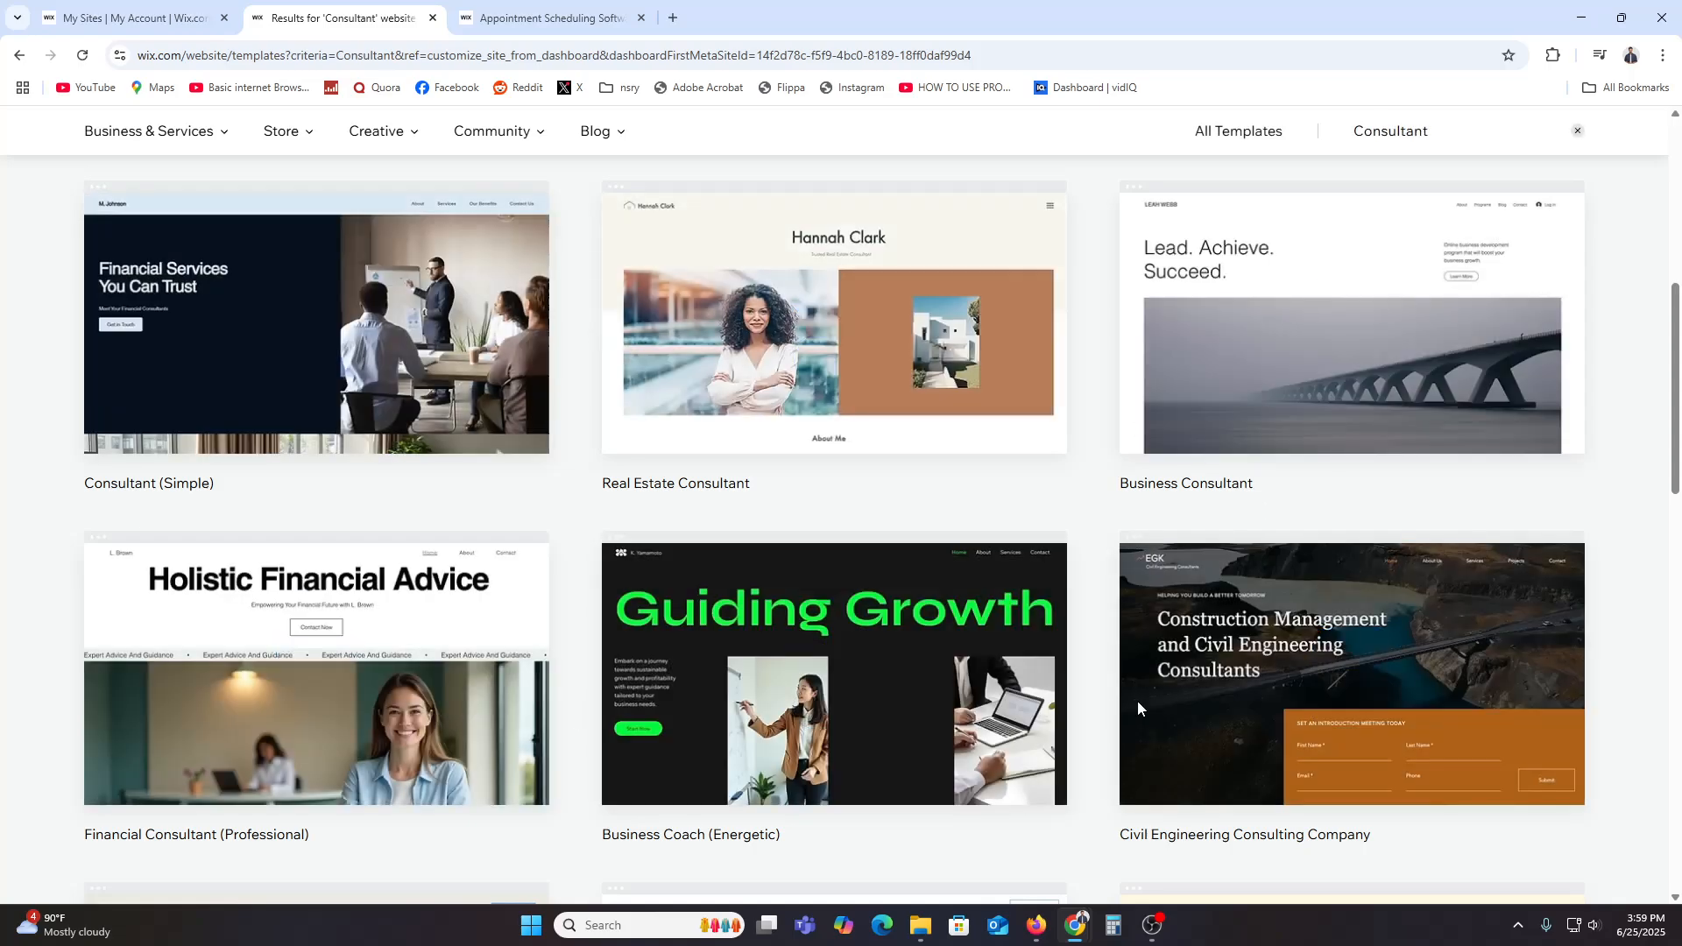
{"action": "scroll", "coordinate": [324, 702], "scroll_direction": "down", "scroll_amount": 2}
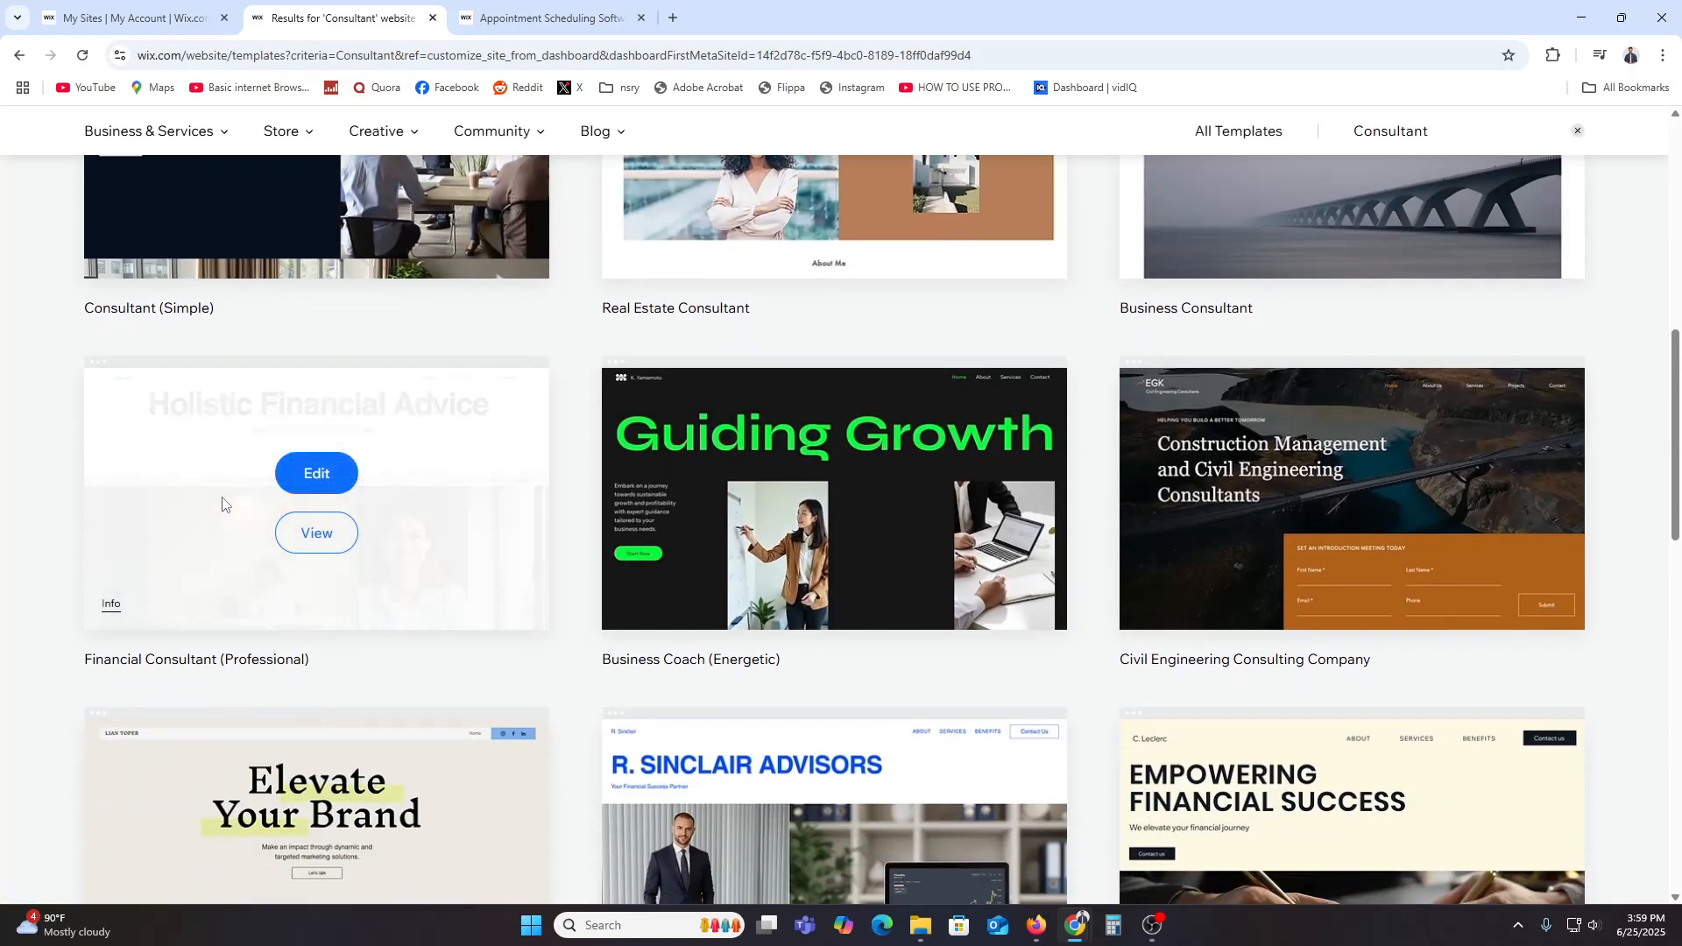
{"action": "scroll", "coordinate": [222, 505], "scroll_direction": "down", "scroll_amount": 2}
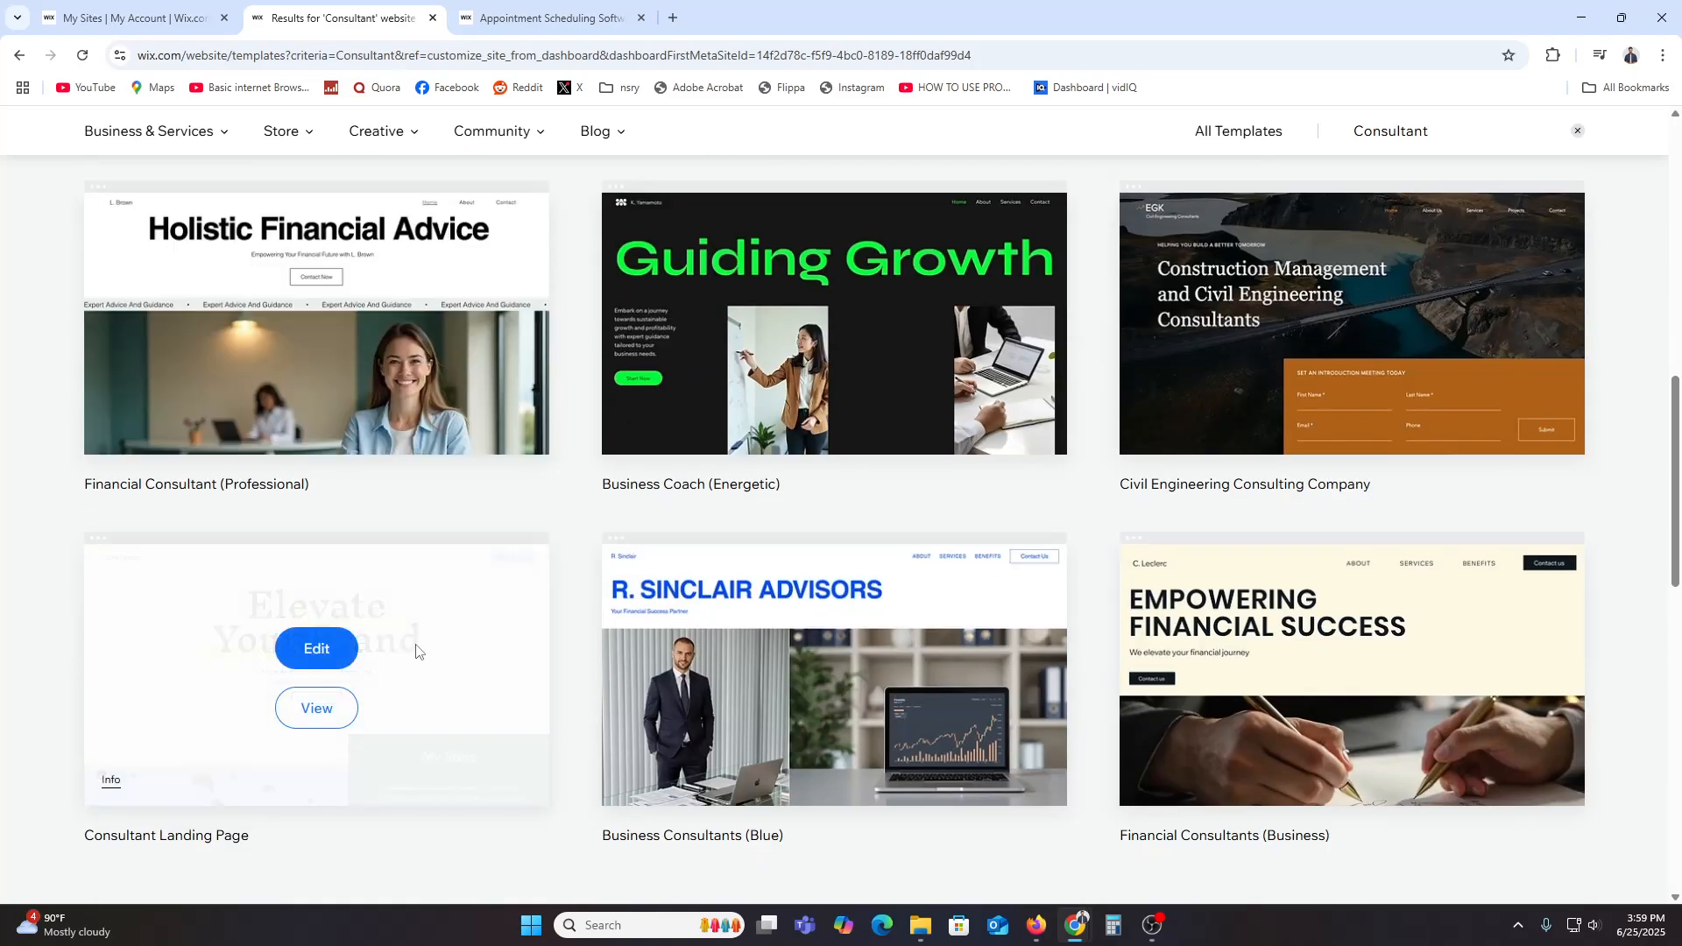
{"action": "left_click", "coordinate": [317, 649]}
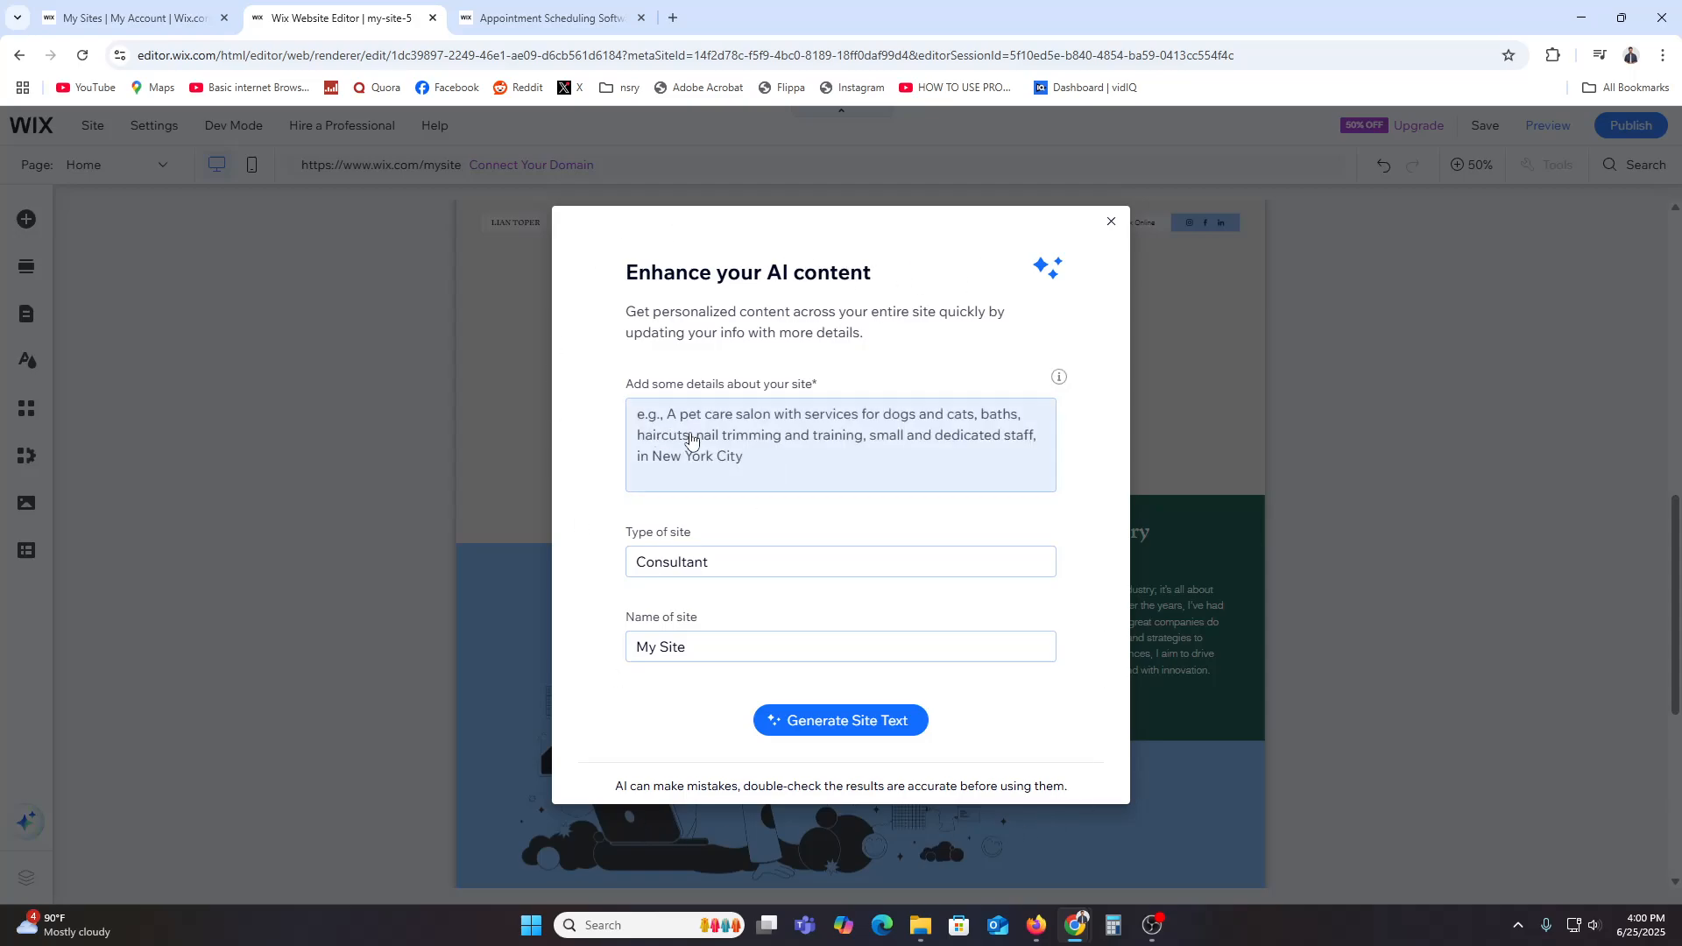
Step: Dismiss the AI content prompt and publish the site
{"action": "left_click", "coordinate": [1112, 225]}
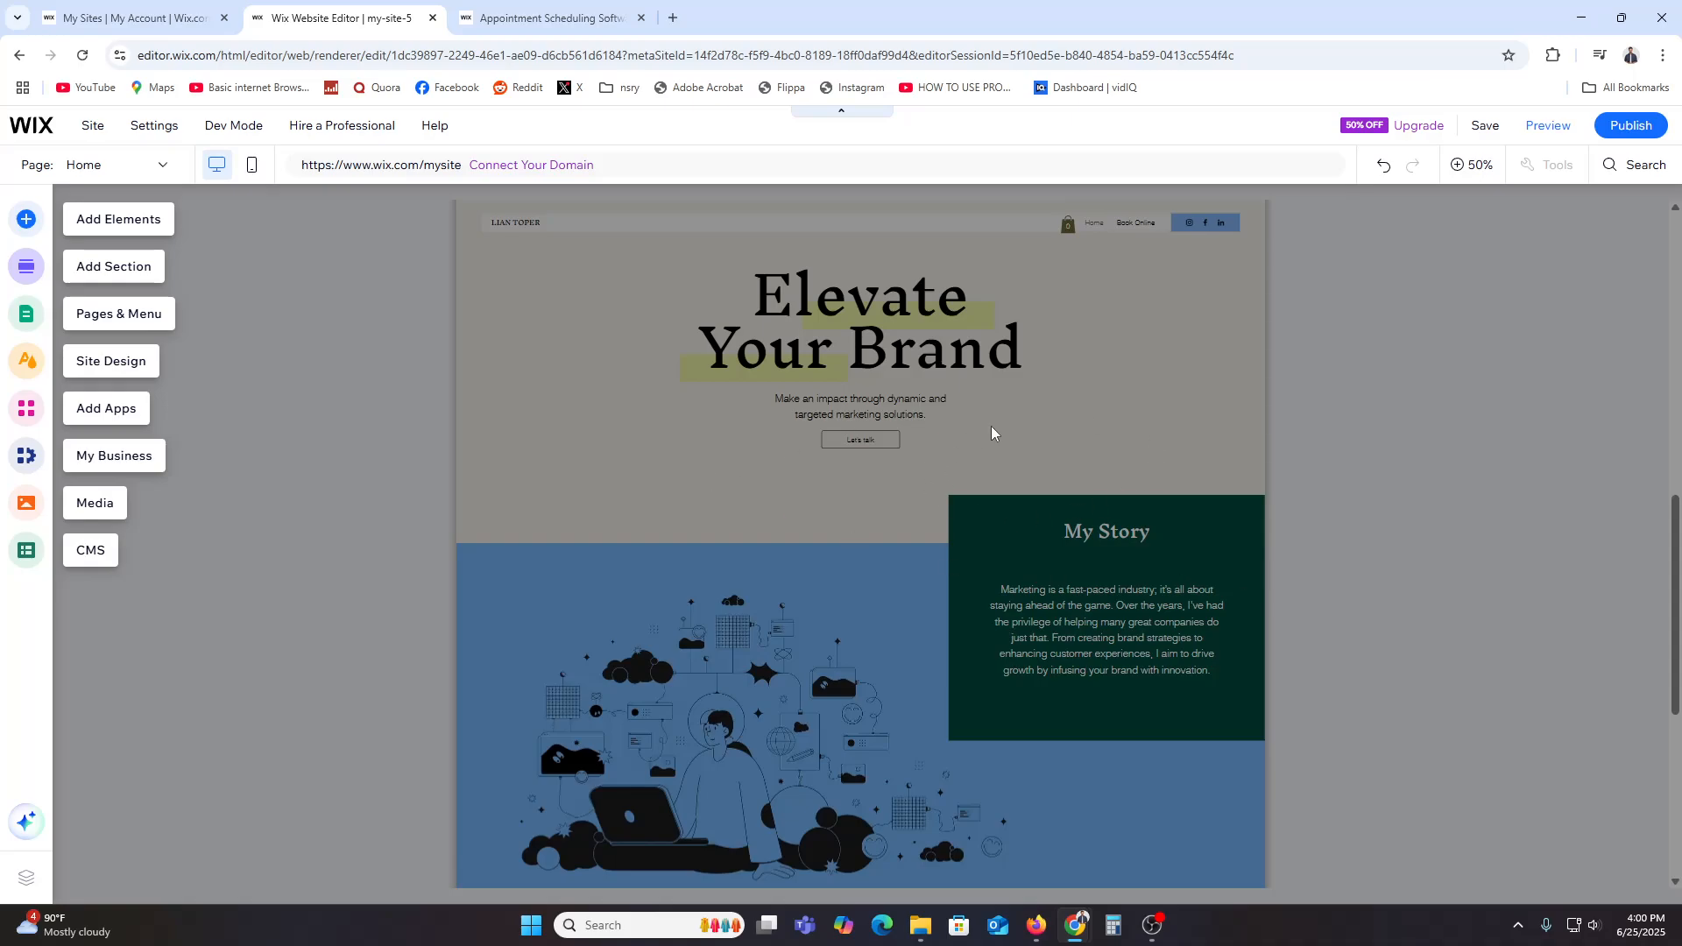
{"action": "left_click", "coordinate": [1624, 132]}
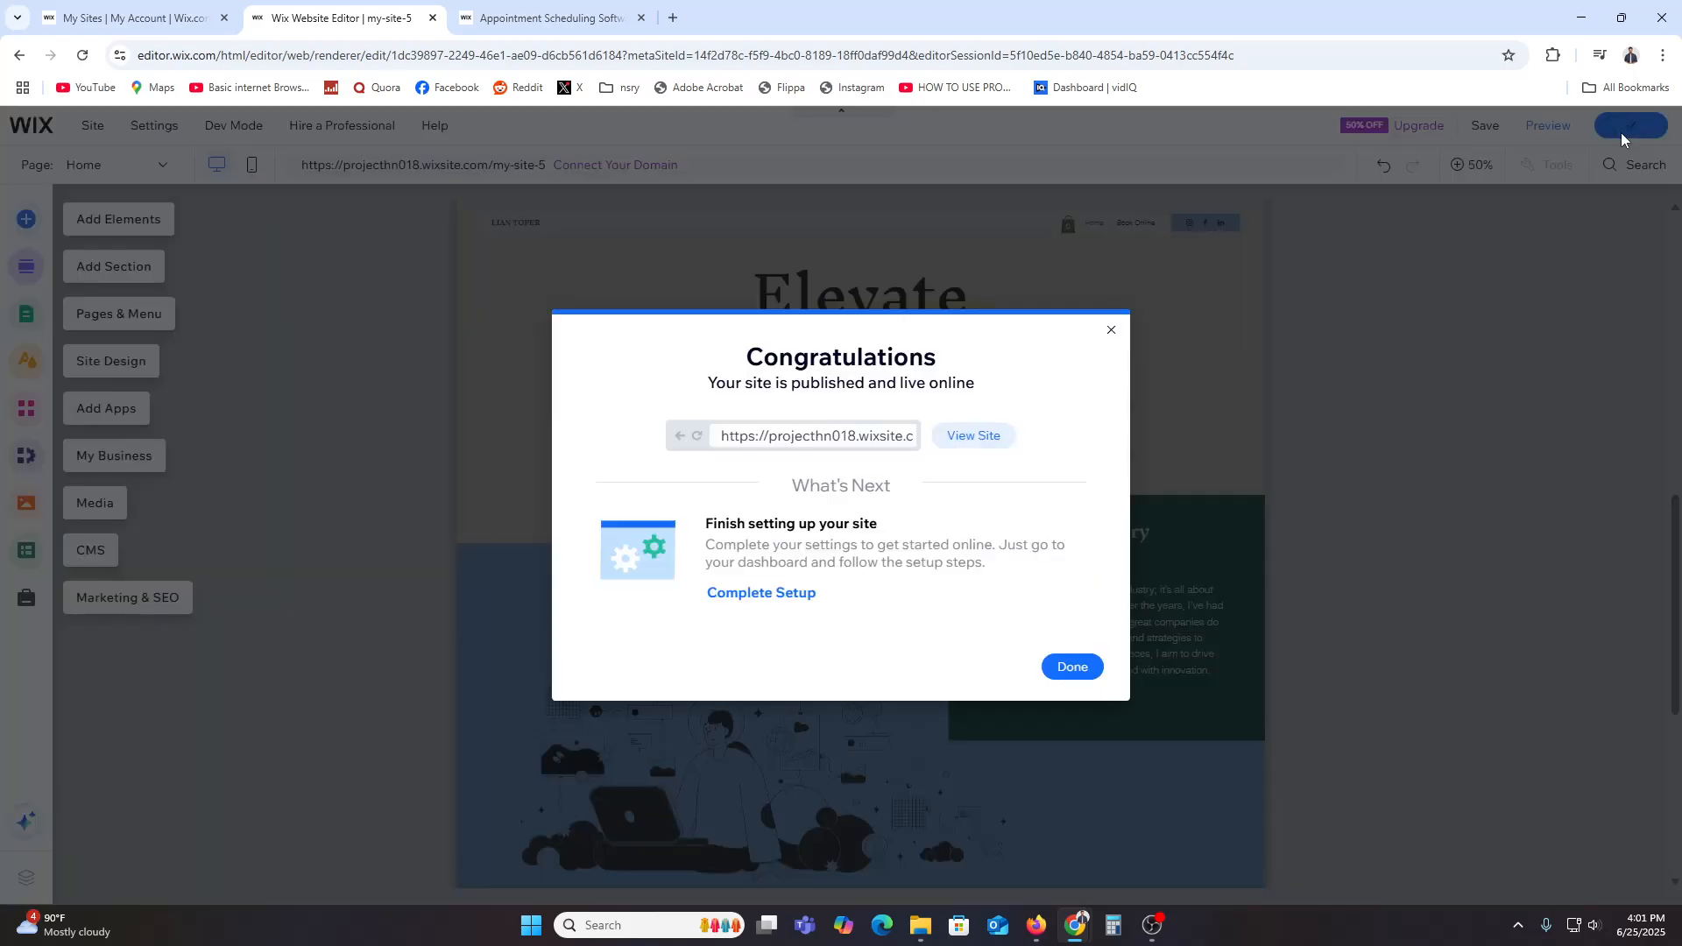
Step: View the published site in a new browser tab
{"action": "left_click", "coordinate": [977, 436]}
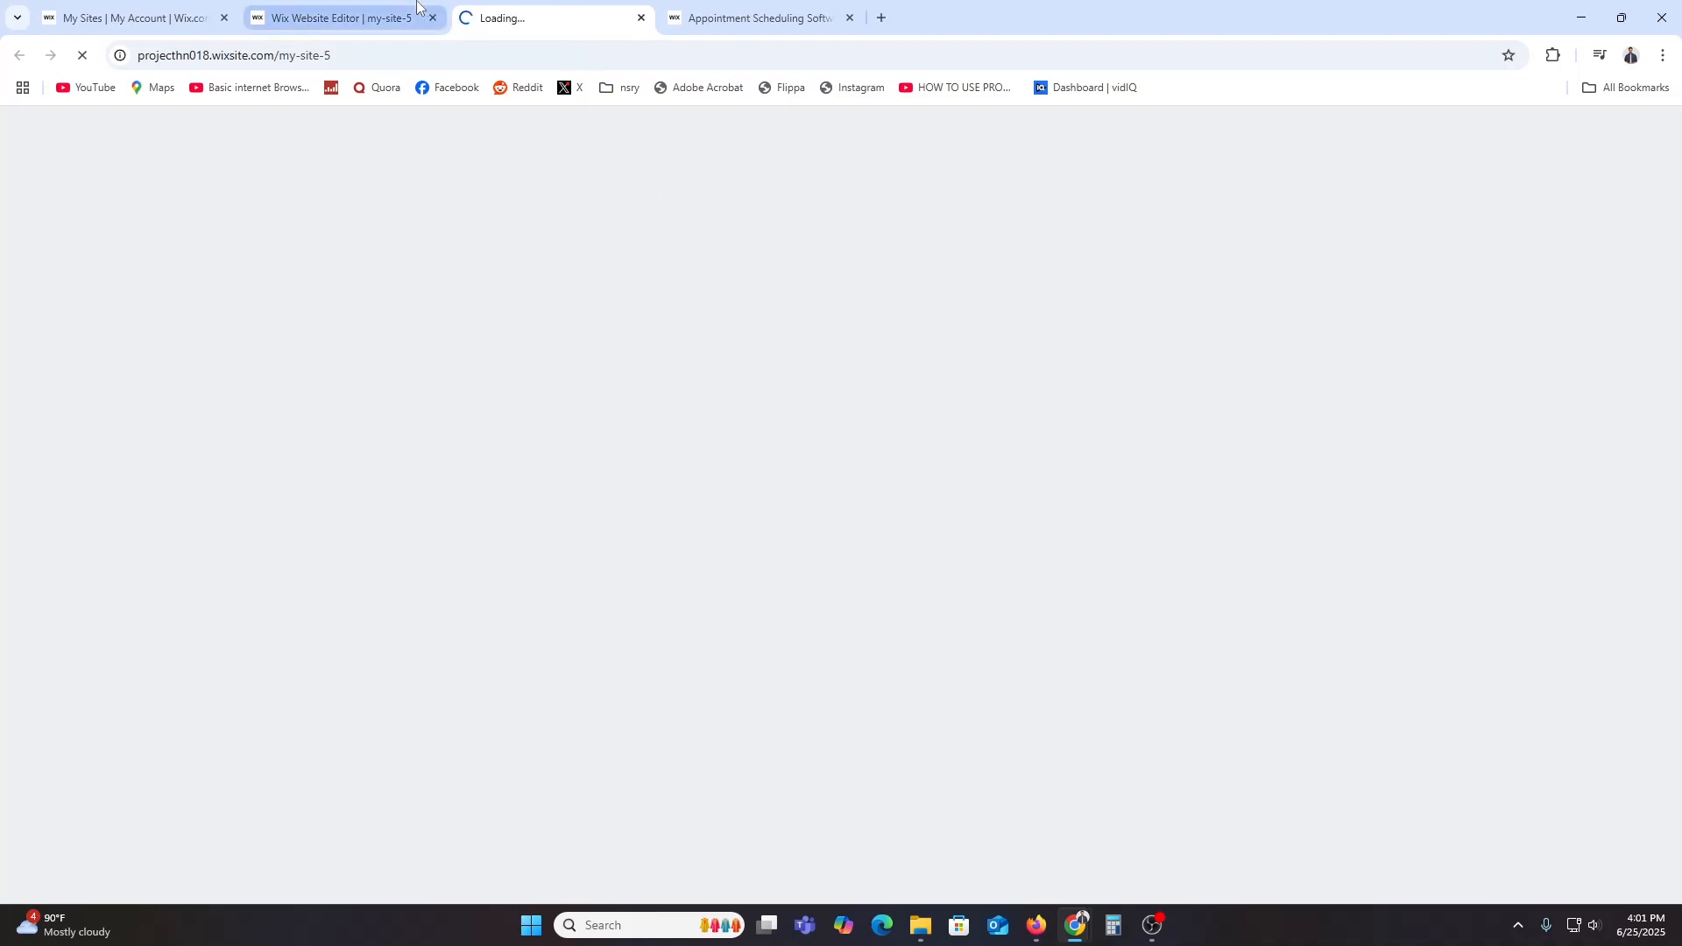
{"action": "left_click", "coordinate": [438, 22]}
{"action": "left_click", "coordinate": [552, 17]}
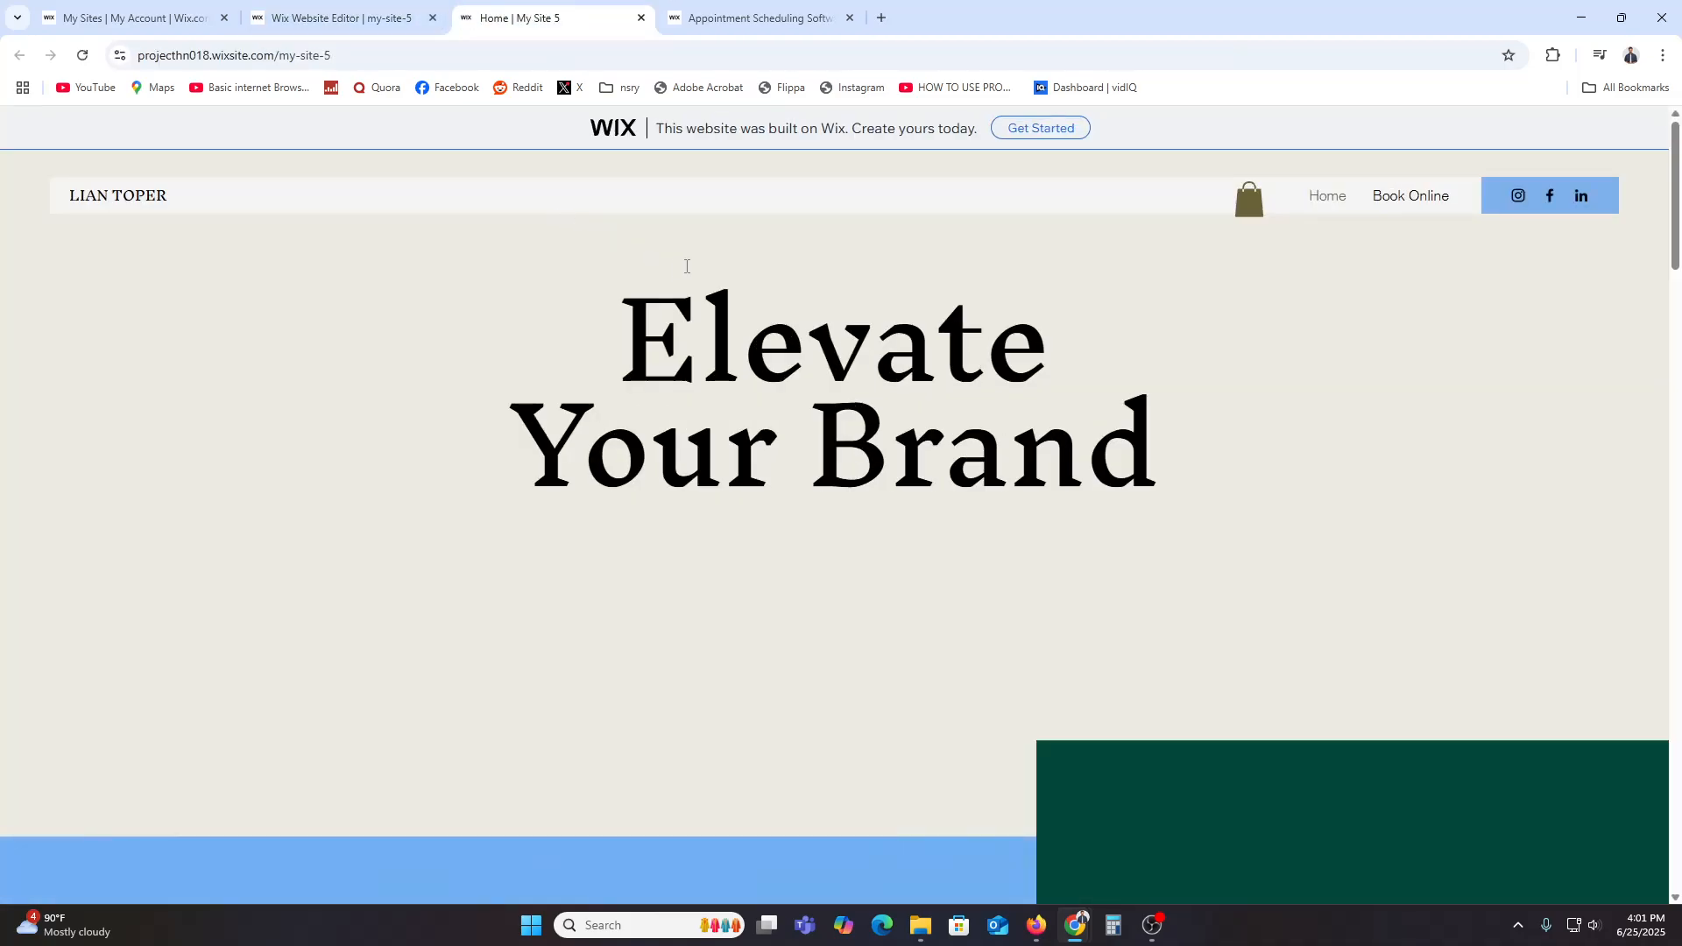
{"action": "scroll", "coordinate": [738, 268], "scroll_direction": "down", "scroll_amount": 5}
{"action": "scroll", "coordinate": [737, 268], "scroll_direction": "up", "scroll_amount": 5}
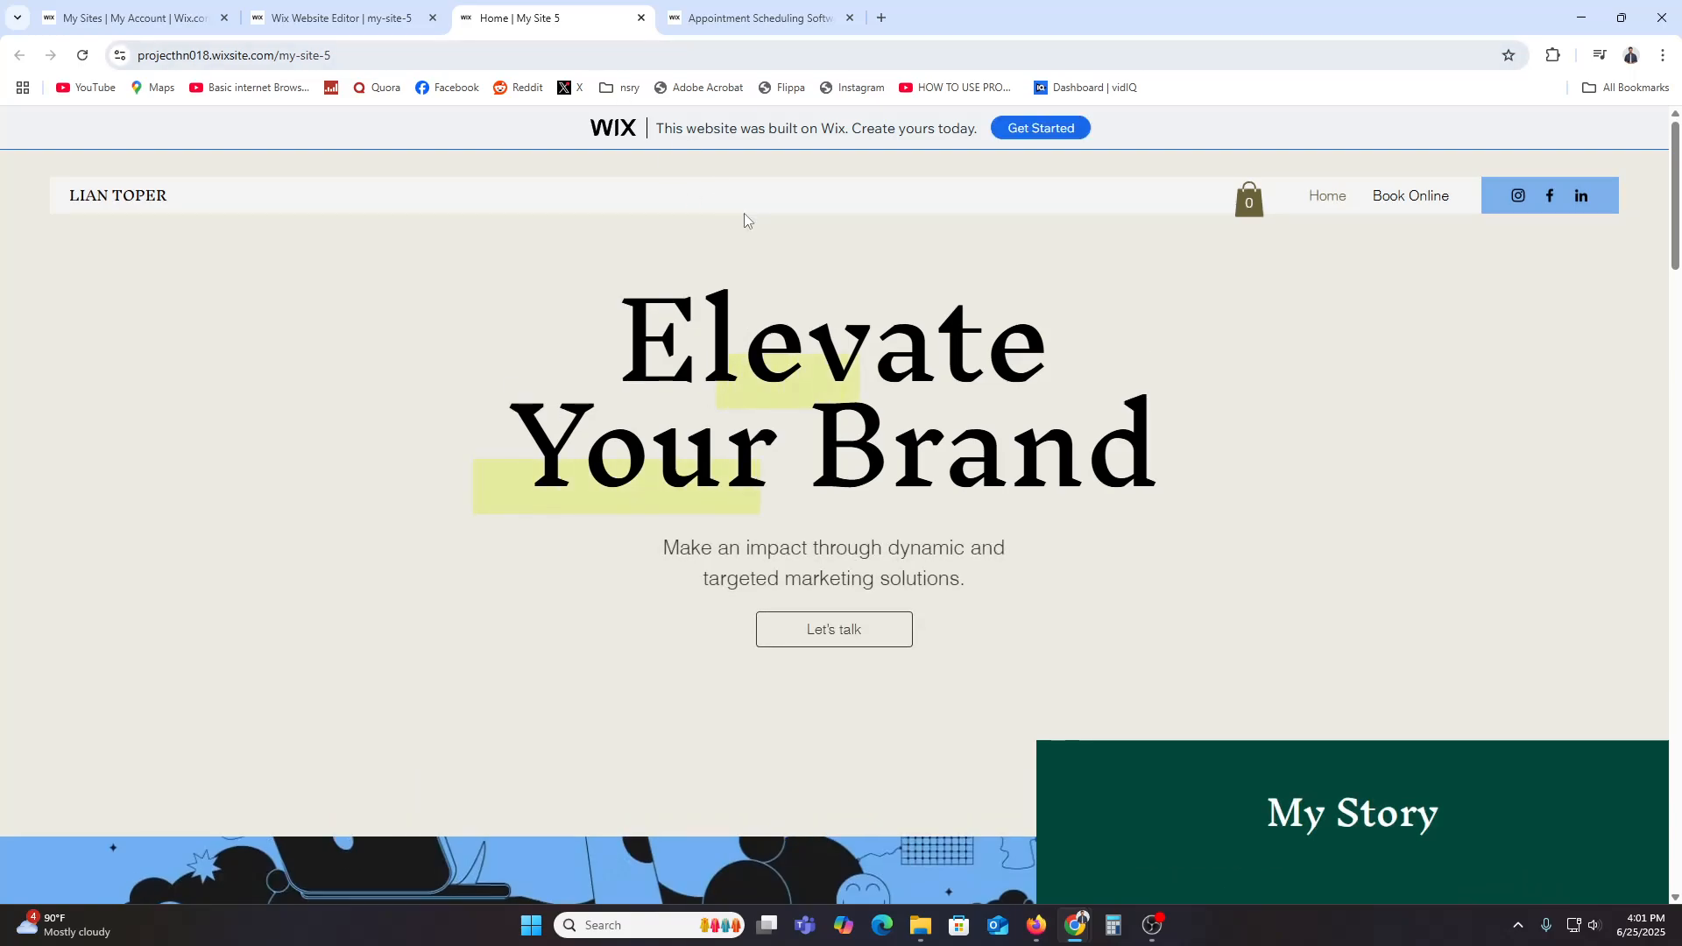
Step: Close the publish confirmation and return to the reloaded sites list
{"action": "left_click", "coordinate": [368, 18]}
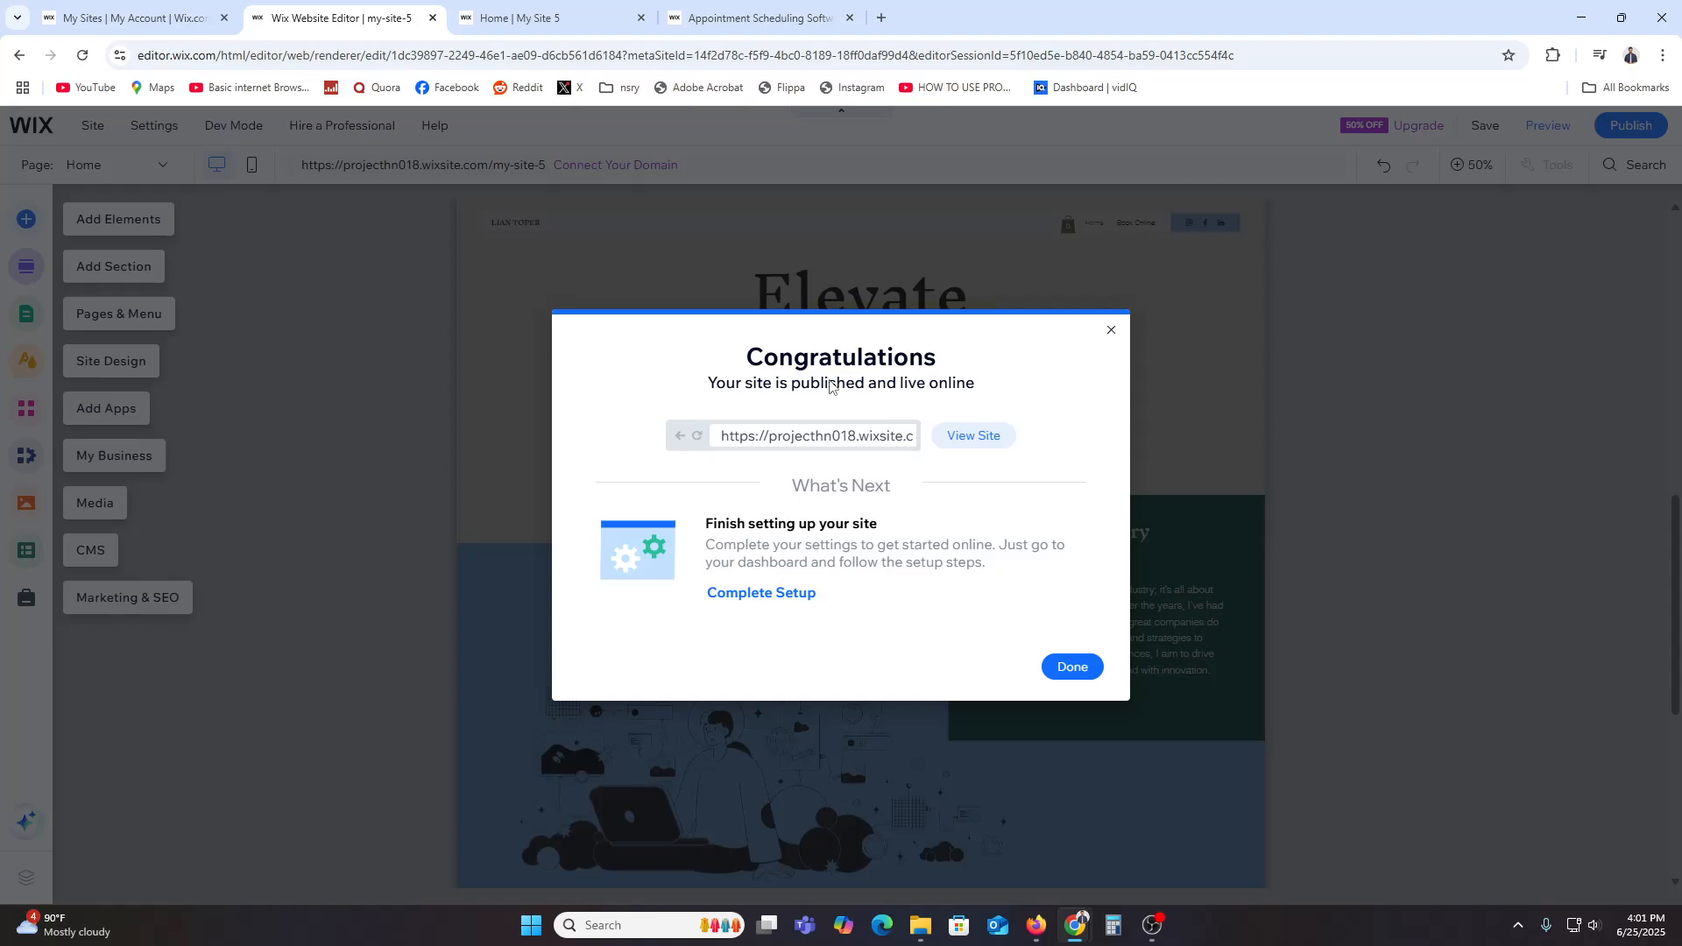
{"action": "left_click", "coordinate": [1073, 668]}
{"action": "left_click", "coordinate": [158, 9]}
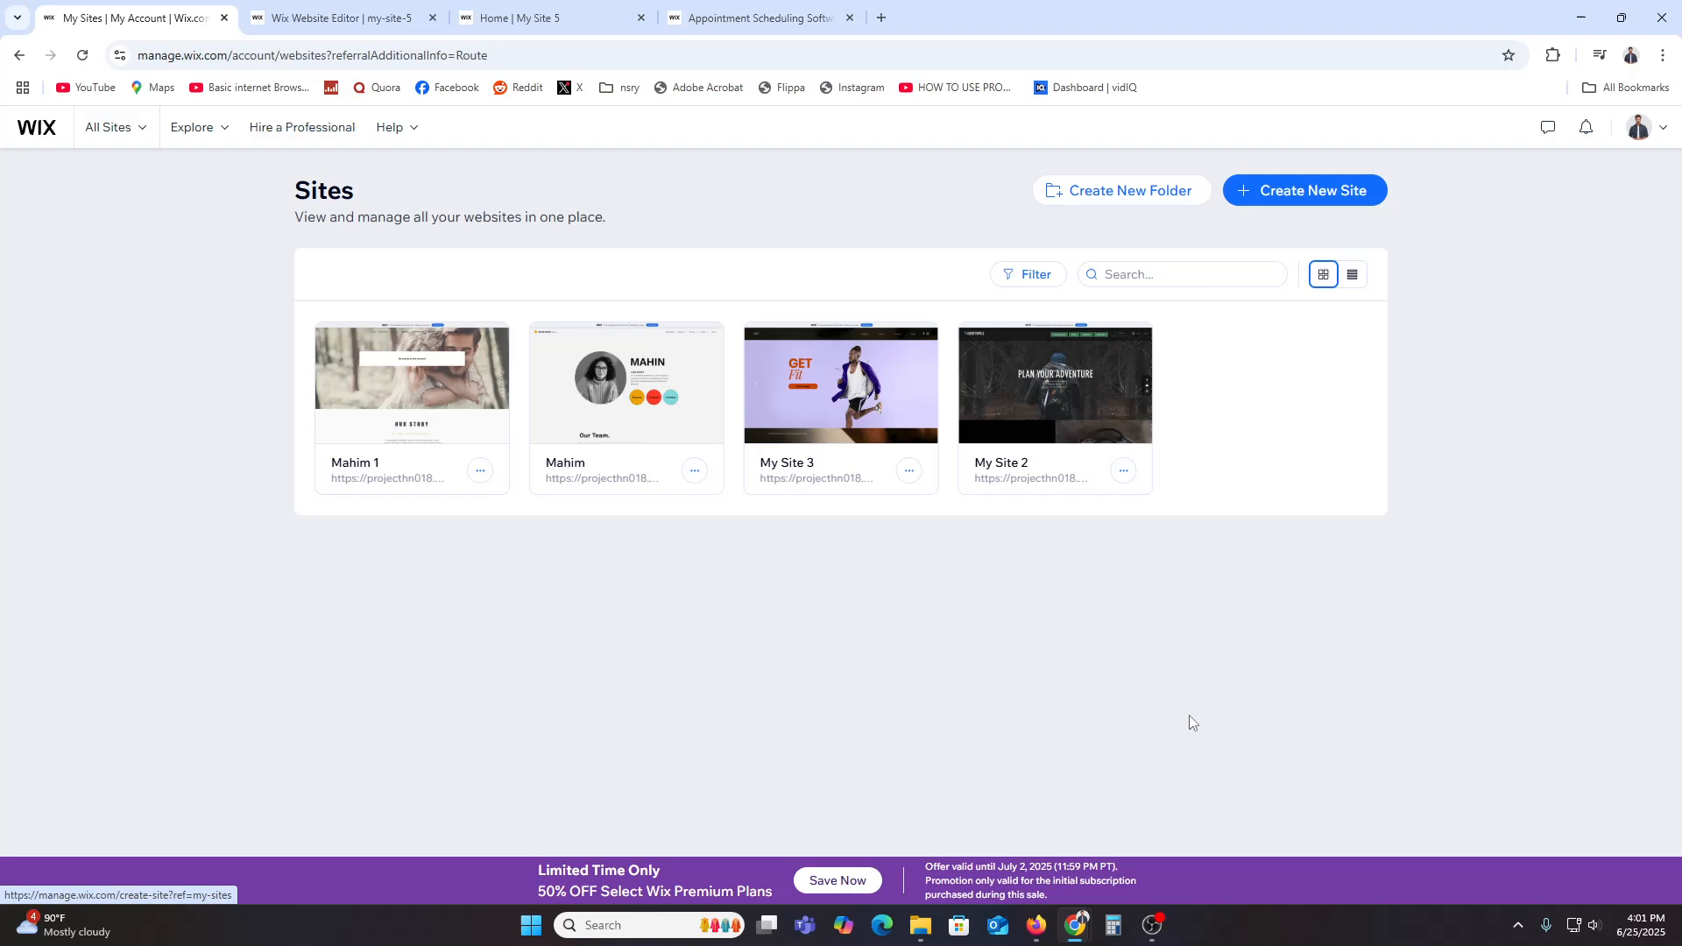
{"action": "left_click", "coordinate": [83, 56]}
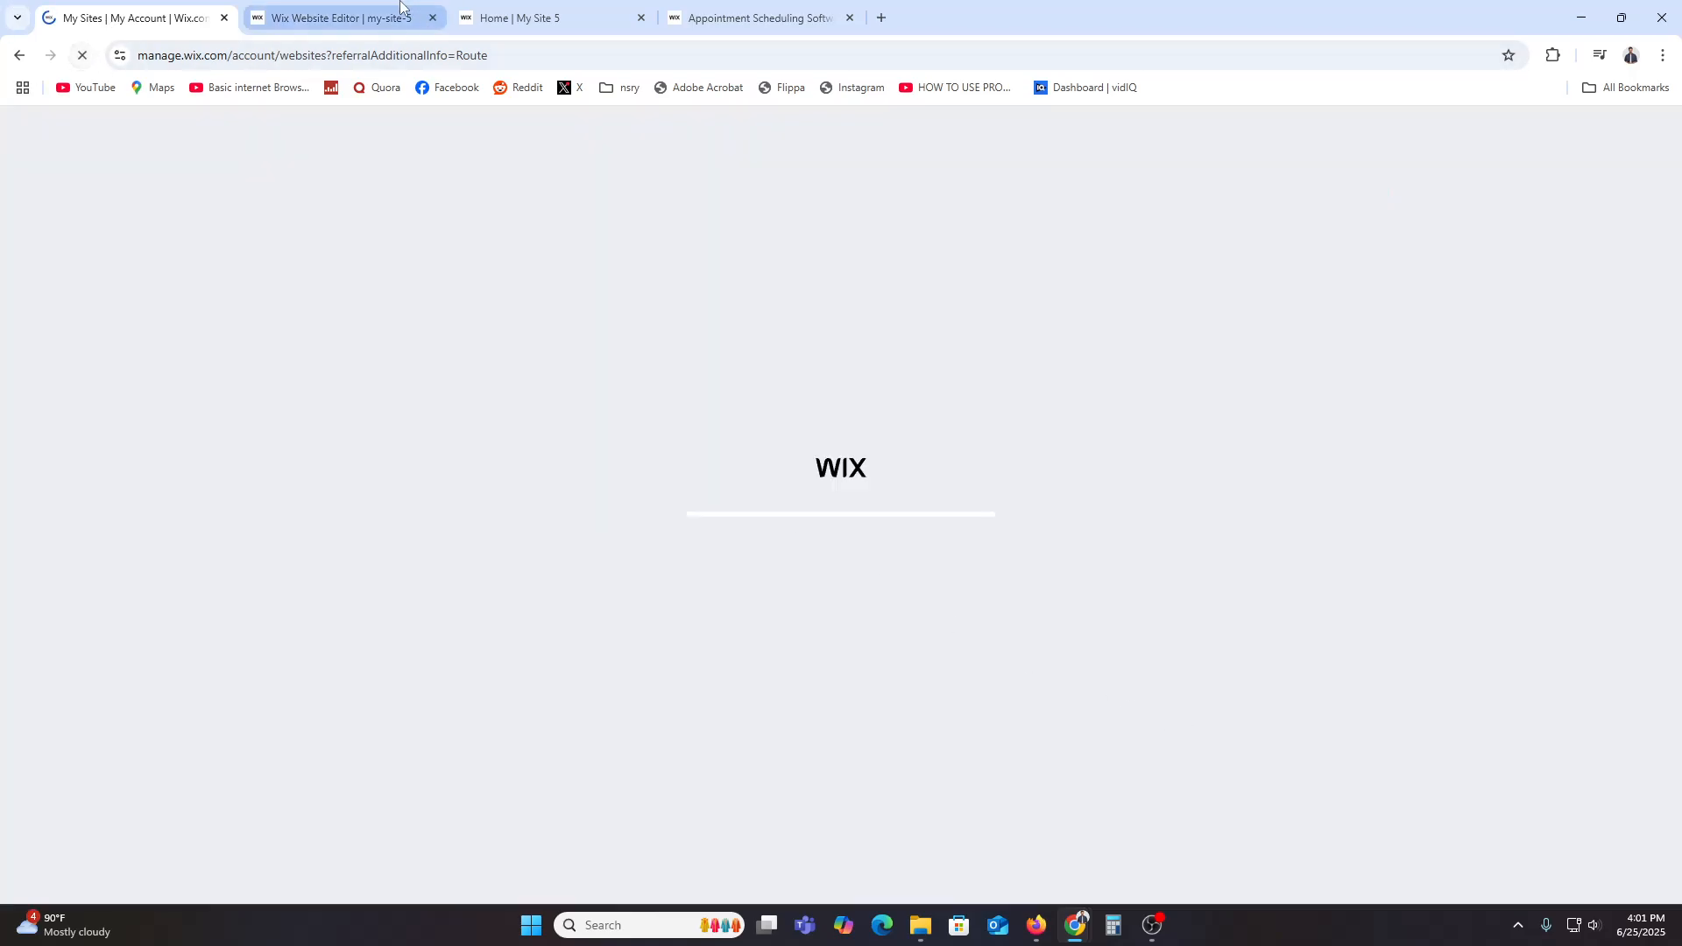
{"action": "left_click", "coordinate": [341, 17]}
{"action": "left_click", "coordinate": [520, 10]}
{"action": "left_click", "coordinate": [719, 17]}
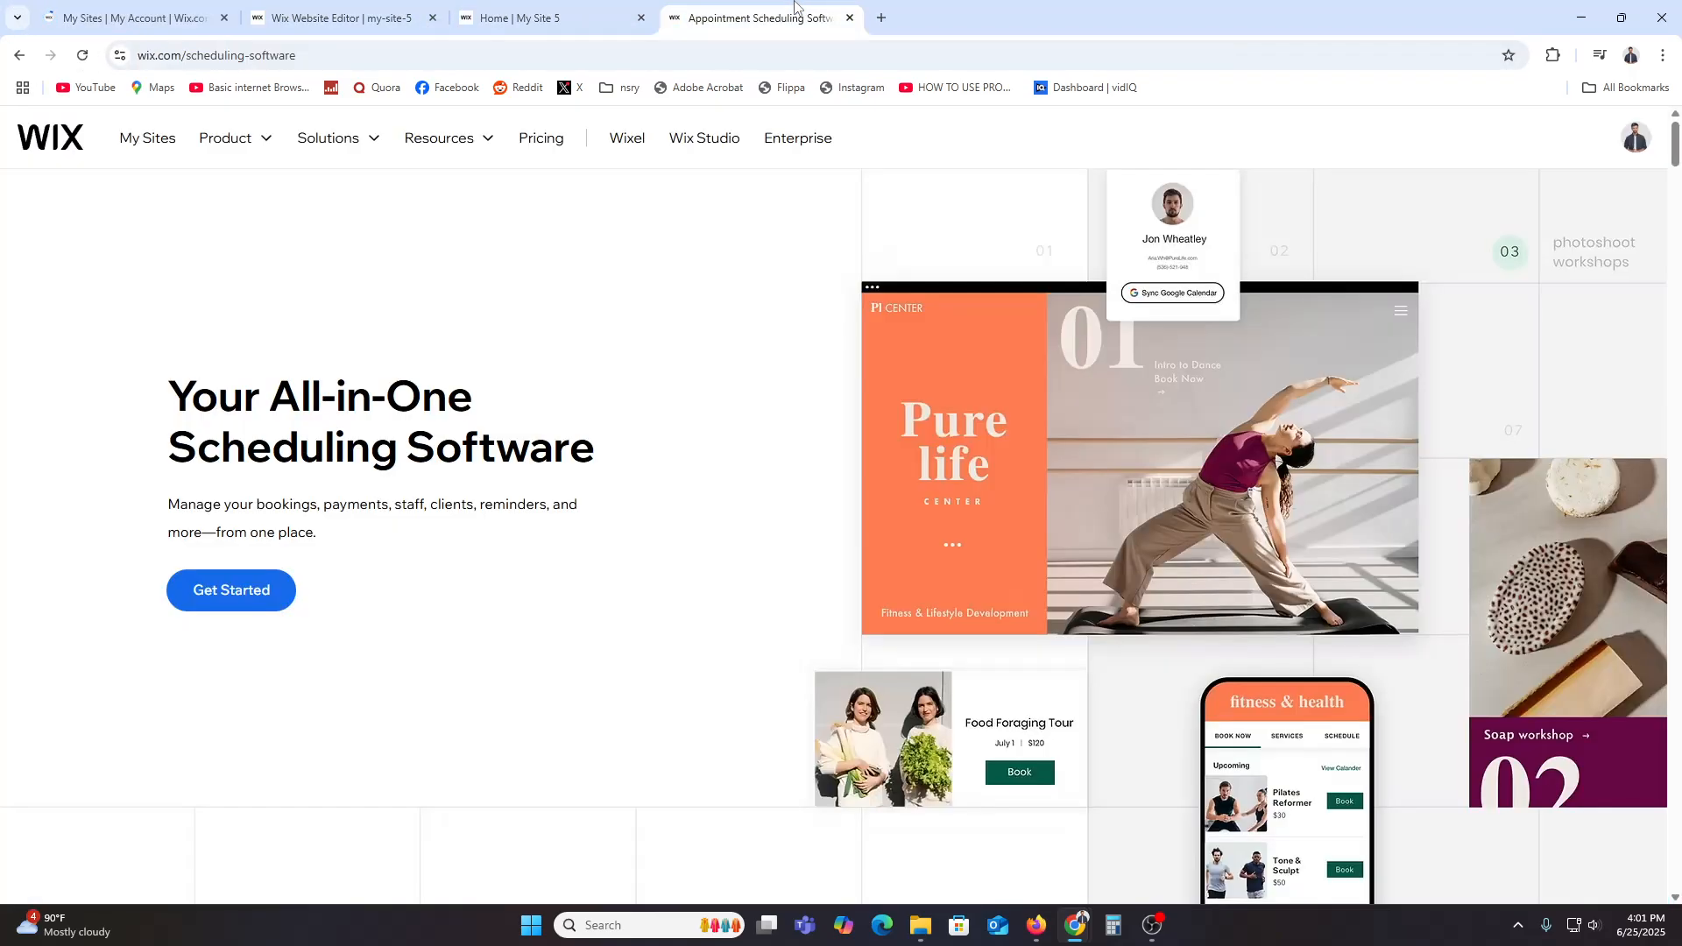
{"action": "left_click", "coordinate": [131, 17]}
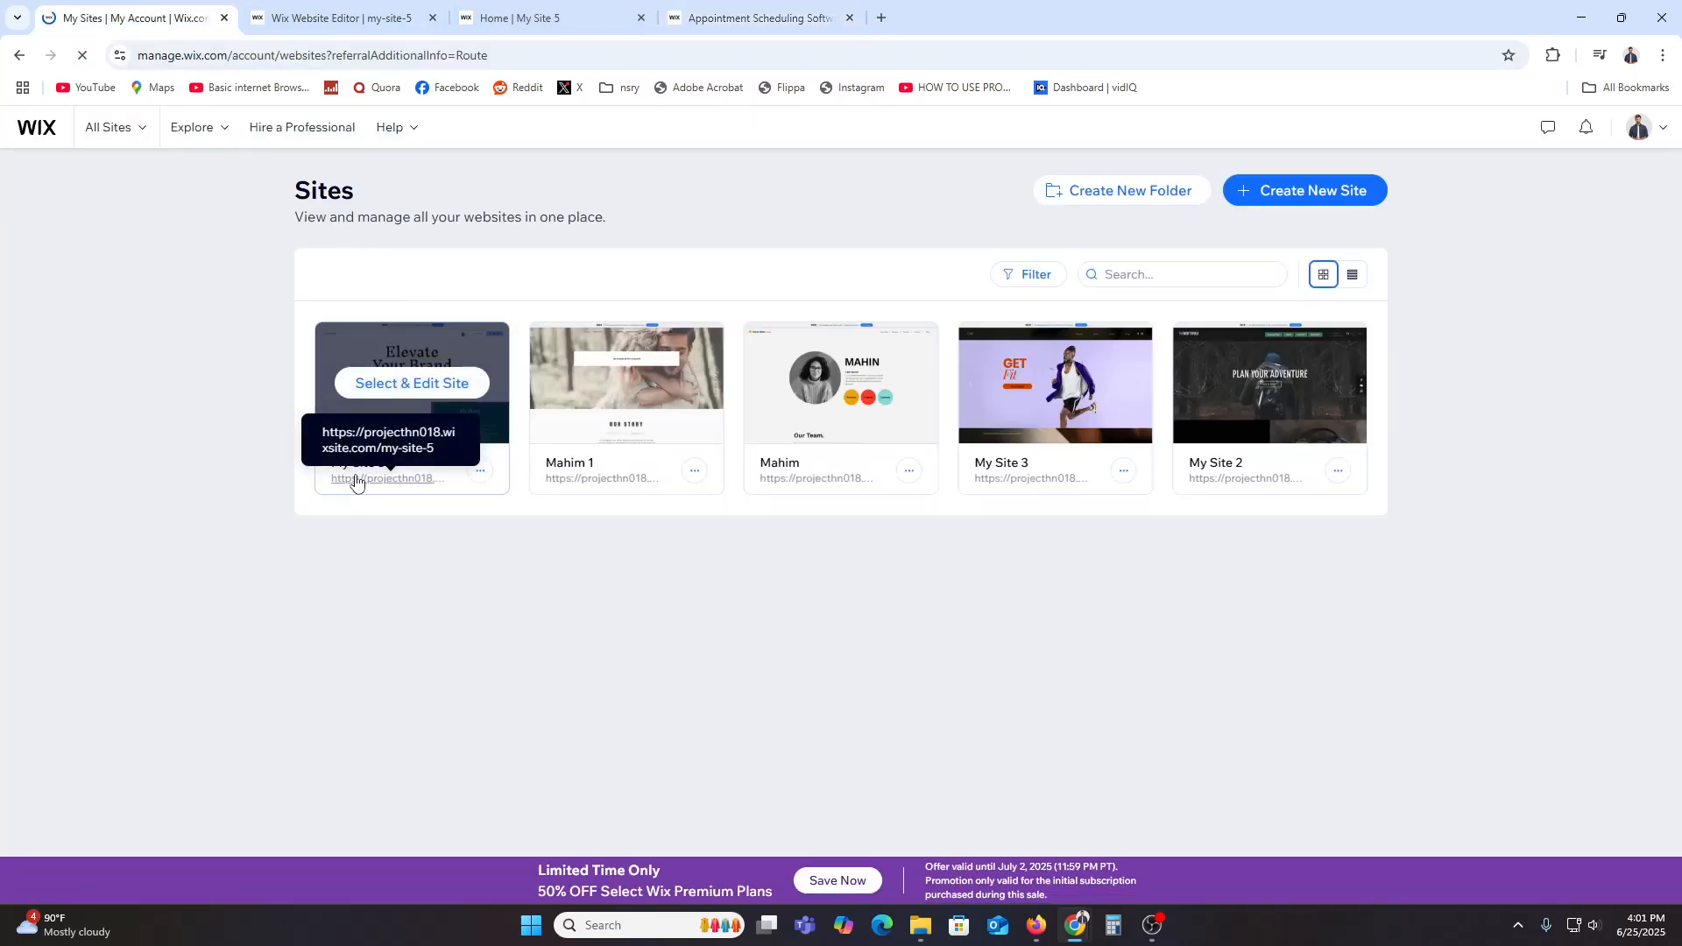
Step: Open My Site 5's dashboard and go to the Booking Calendar
{"action": "left_click", "coordinate": [411, 437]}
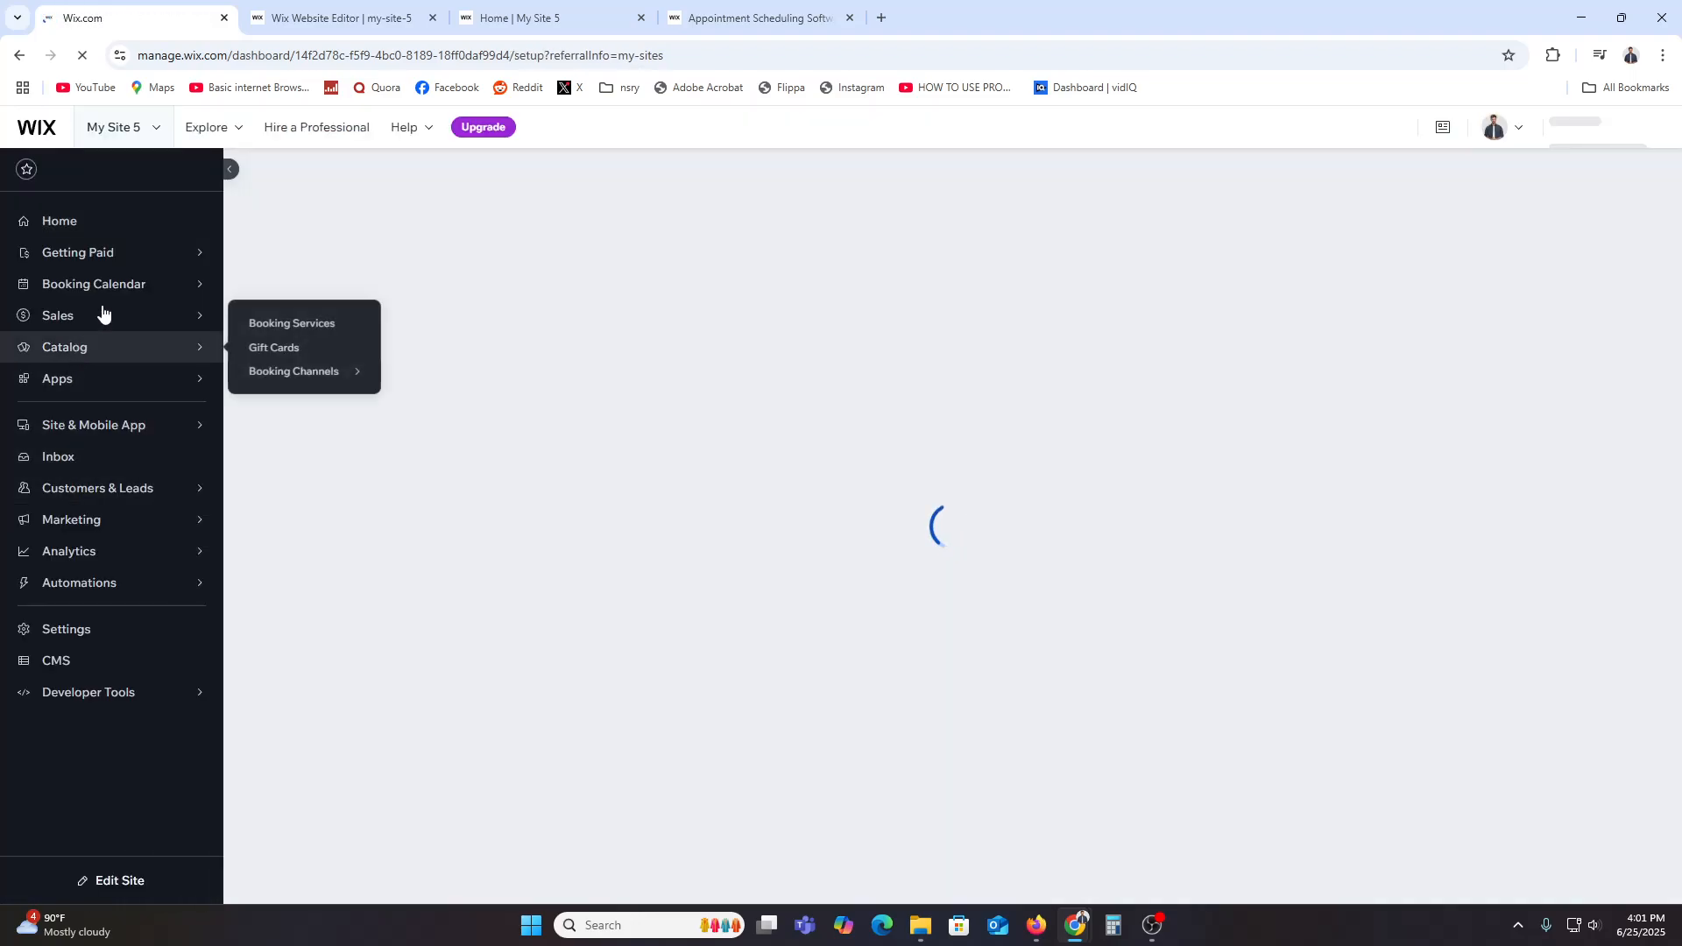
{"action": "mouse_move", "coordinate": [112, 365]}
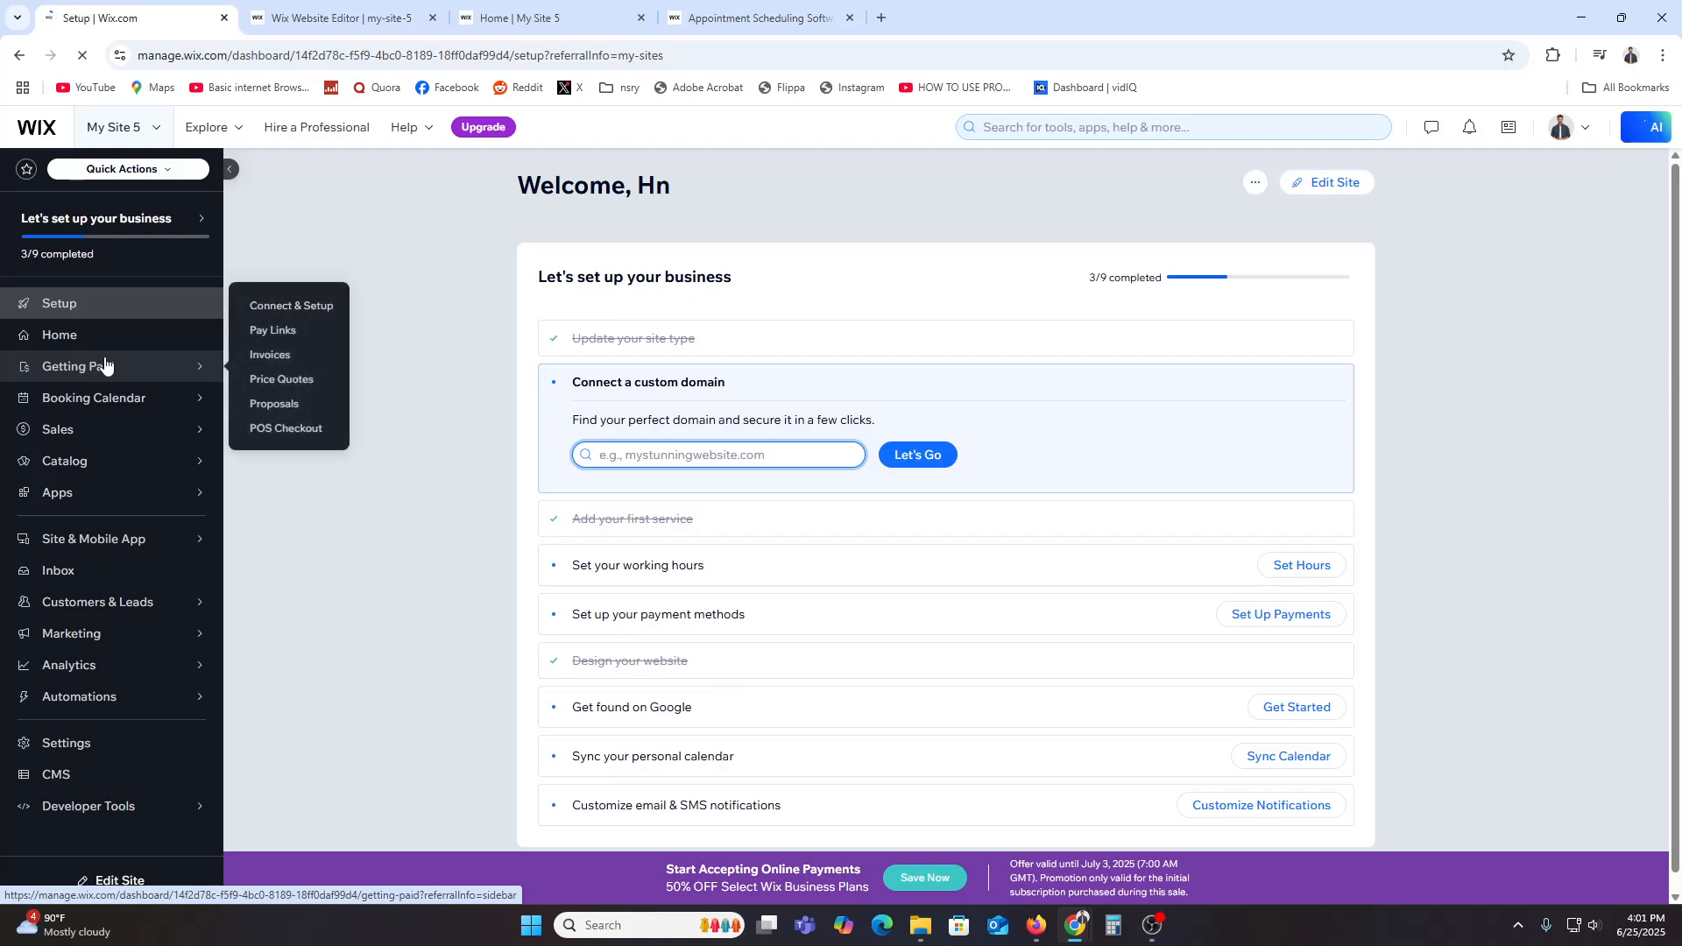
{"action": "mouse_move", "coordinate": [97, 400]}
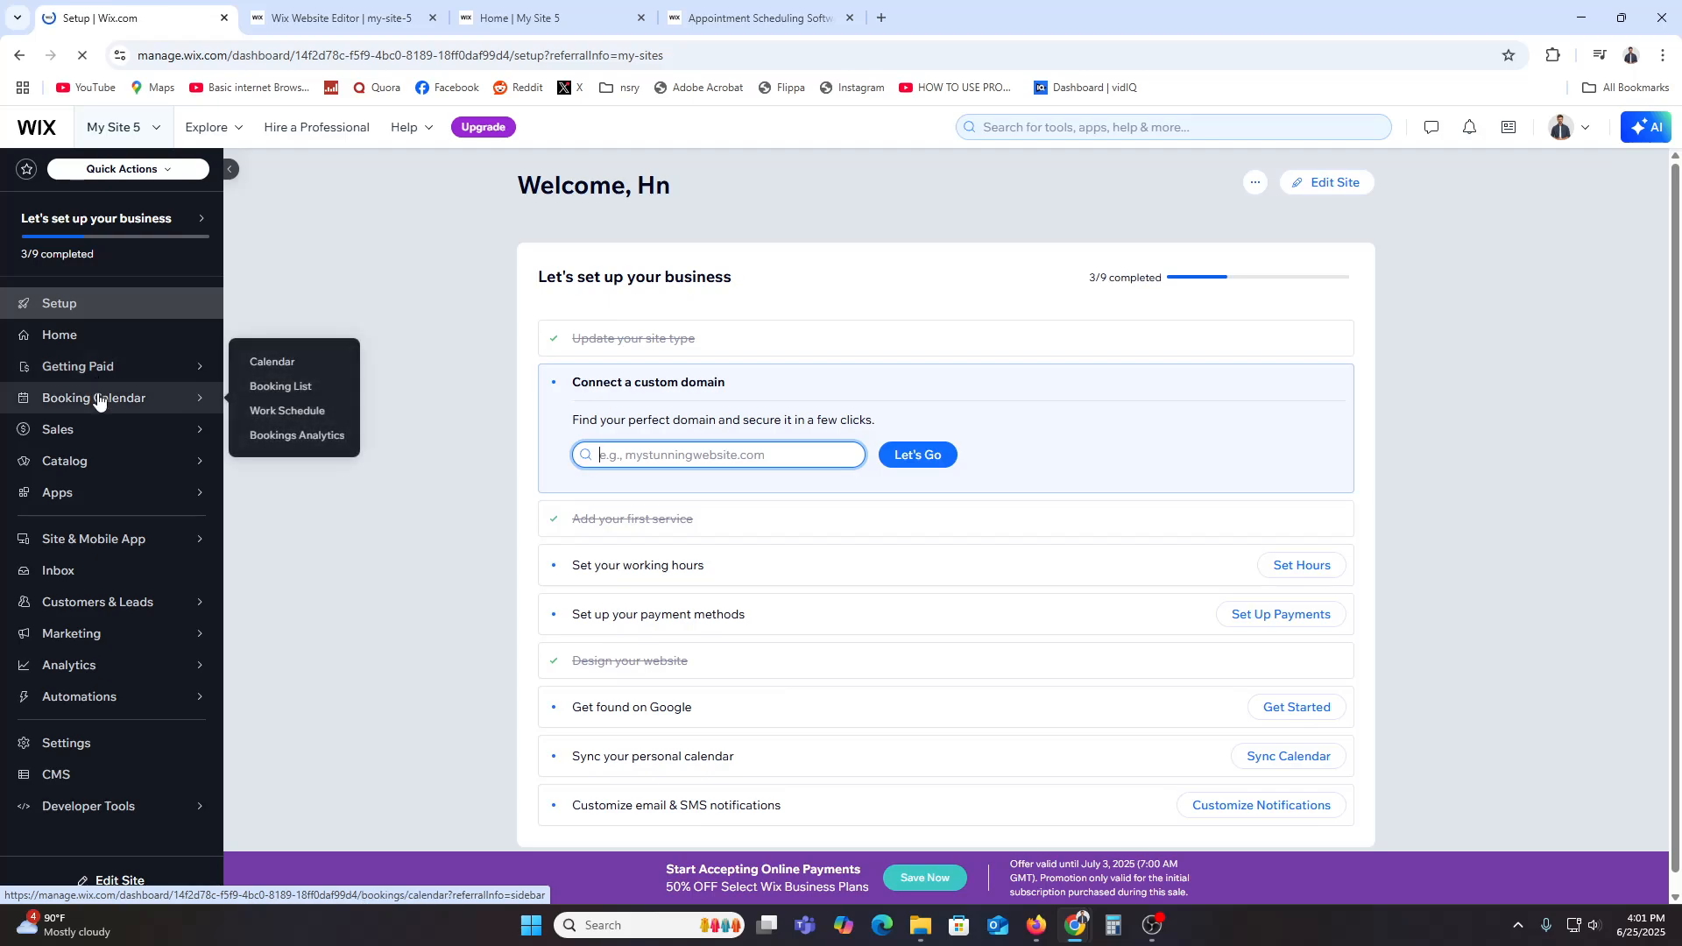
{"action": "left_click", "coordinate": [97, 399]}
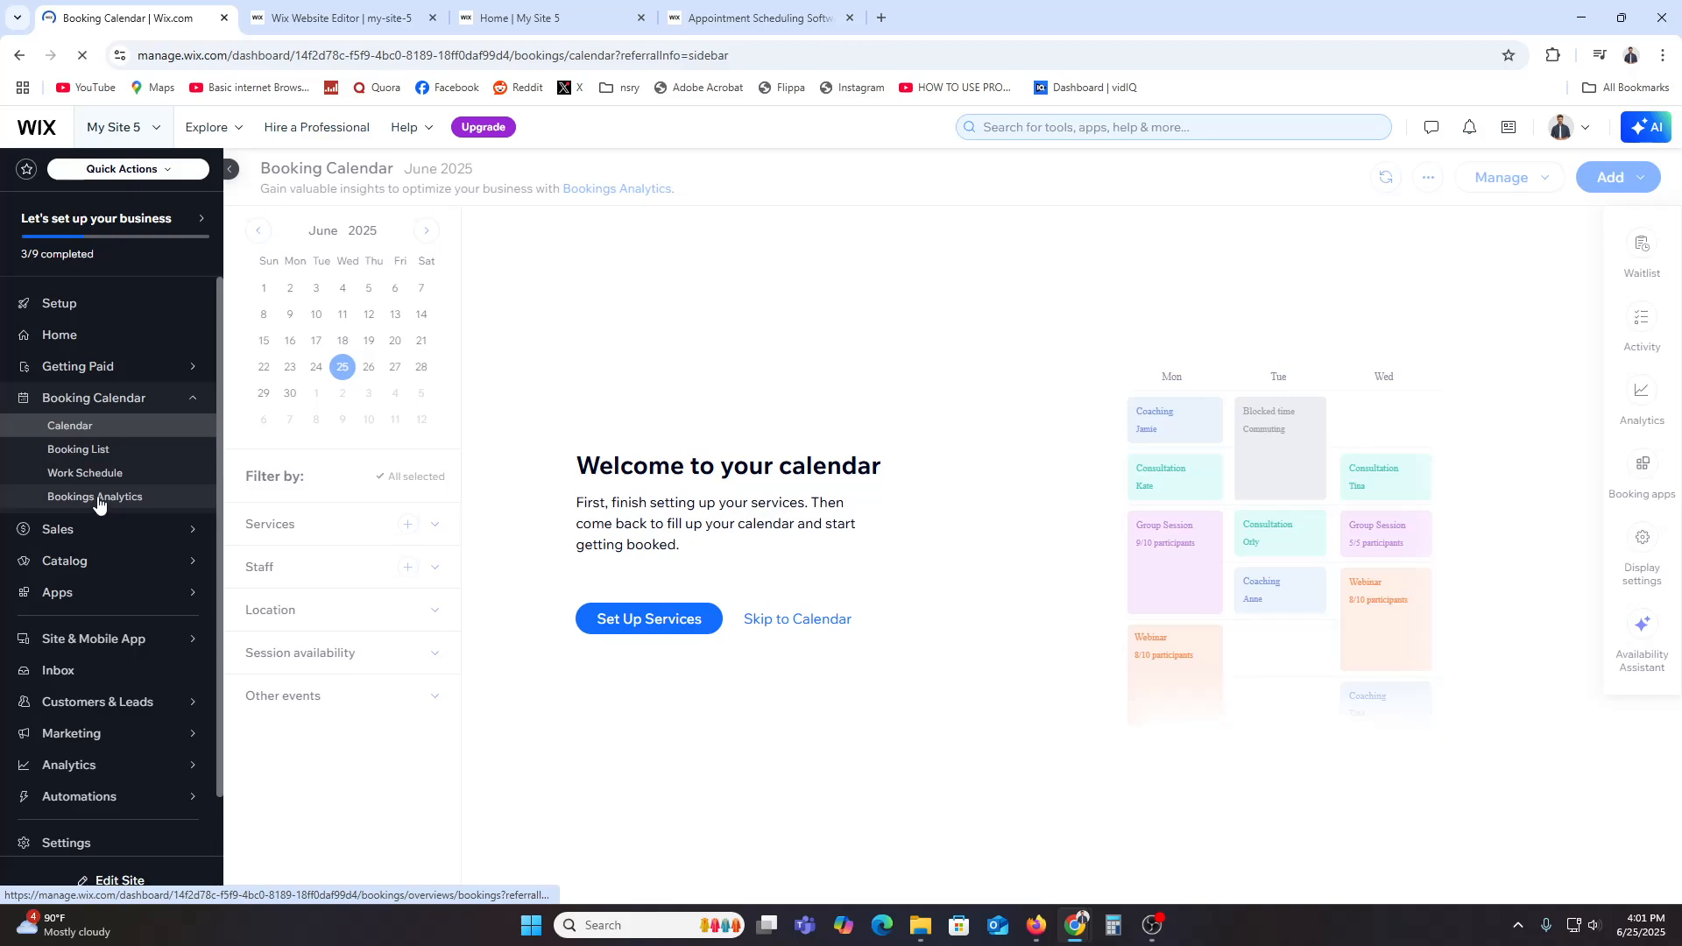
Step: Open the booking services list and start a new appointment service from scratch
{"action": "left_click", "coordinate": [650, 622]}
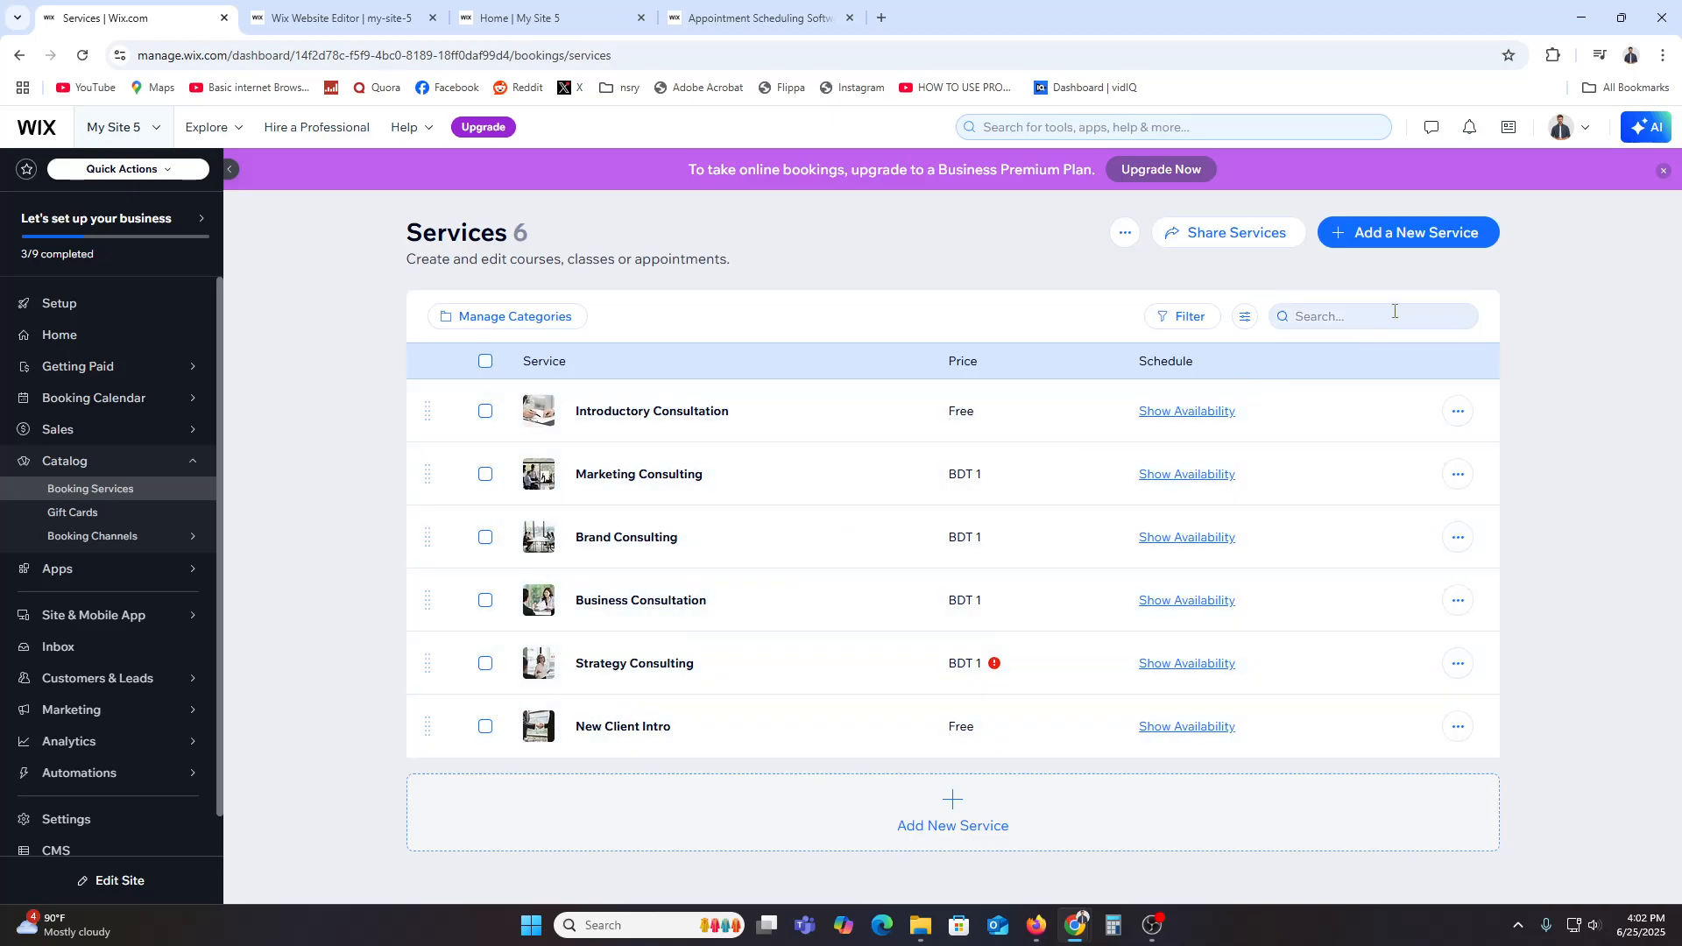
{"action": "left_click", "coordinate": [1433, 233]}
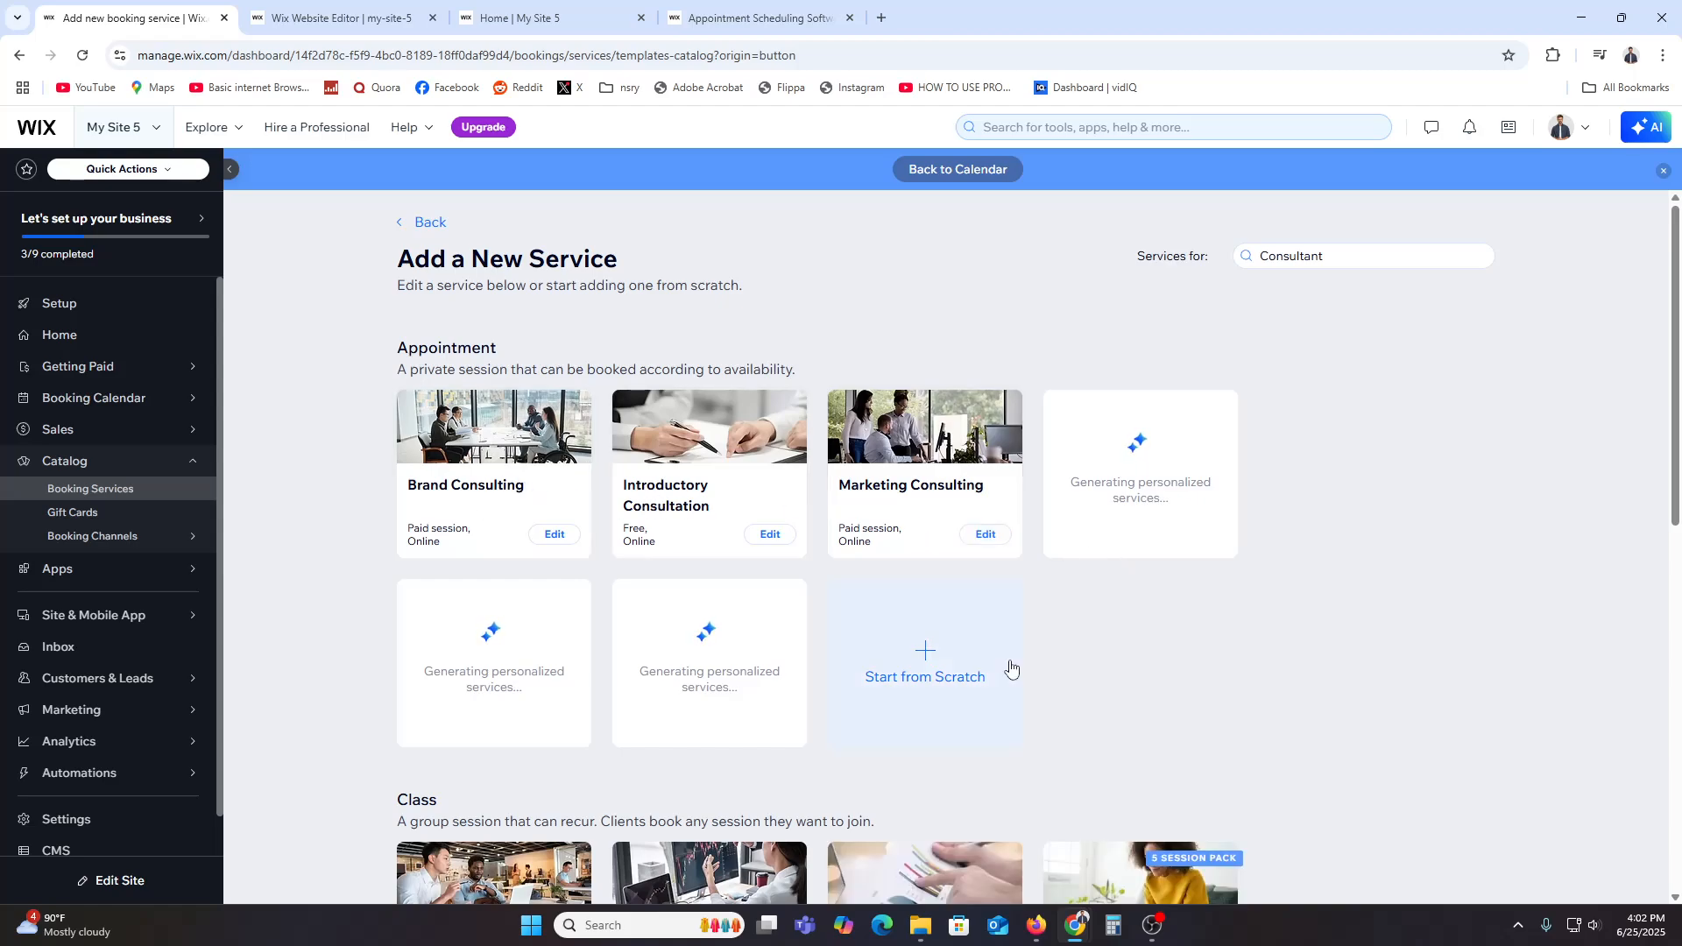
{"action": "scroll", "coordinate": [533, 548], "scroll_direction": "down", "scroll_amount": 3}
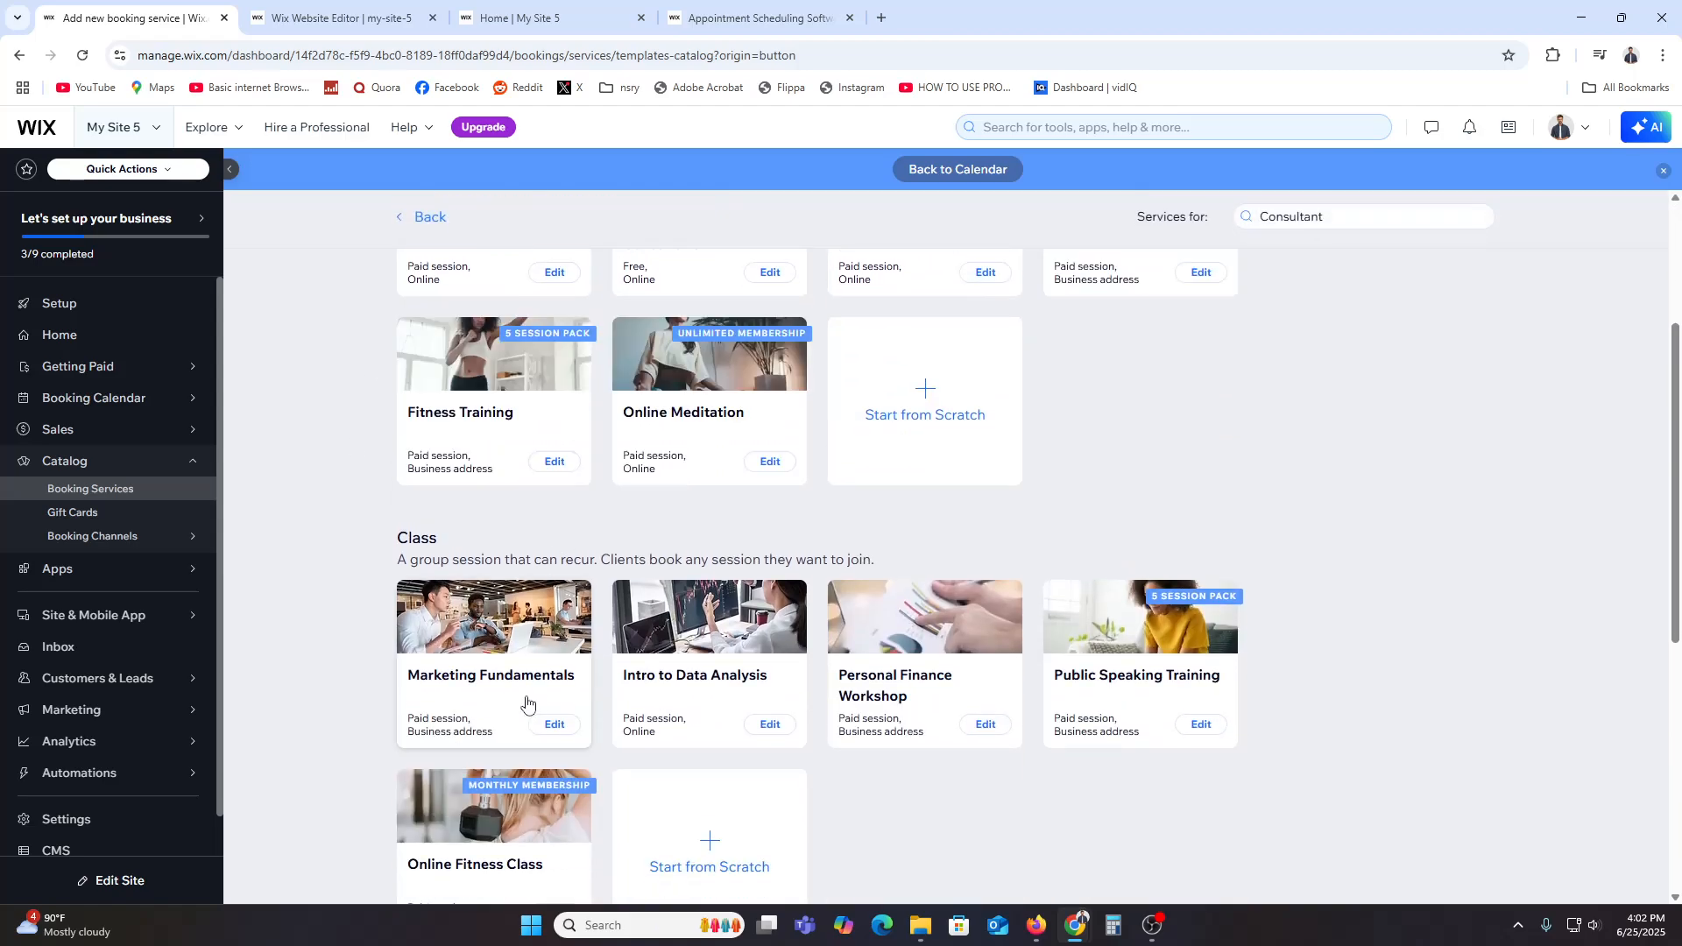
{"action": "scroll", "coordinate": [647, 692], "scroll_direction": "up", "scroll_amount": 3}
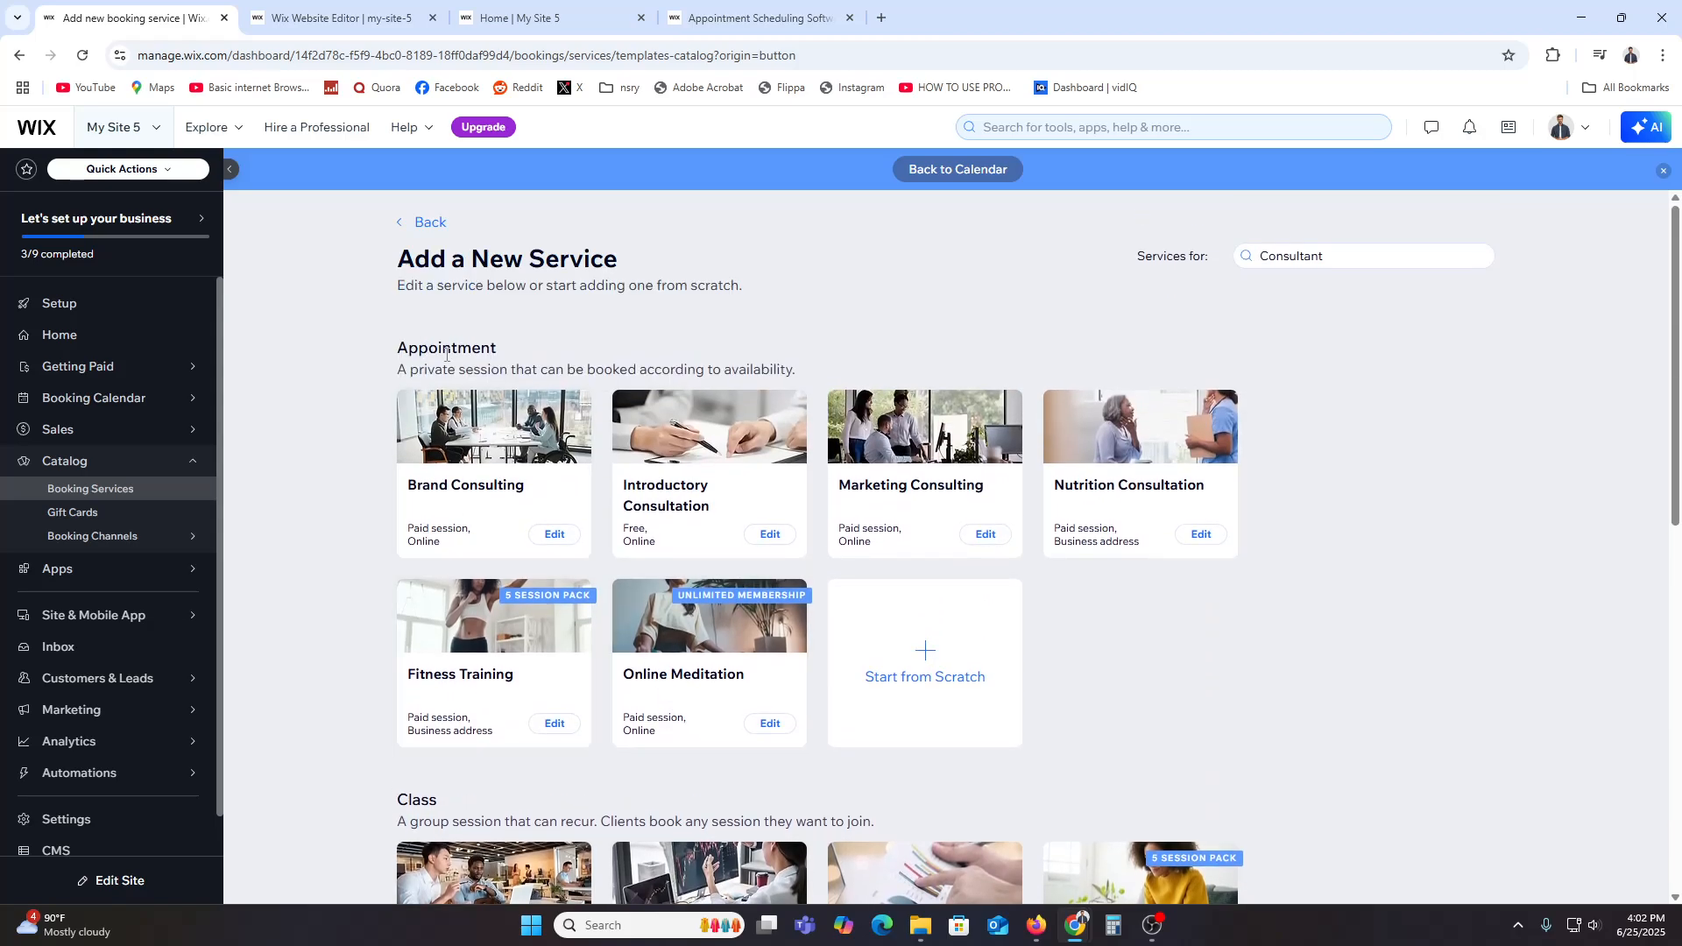
{"action": "scroll", "coordinate": [470, 612], "scroll_direction": "down", "scroll_amount": 3}
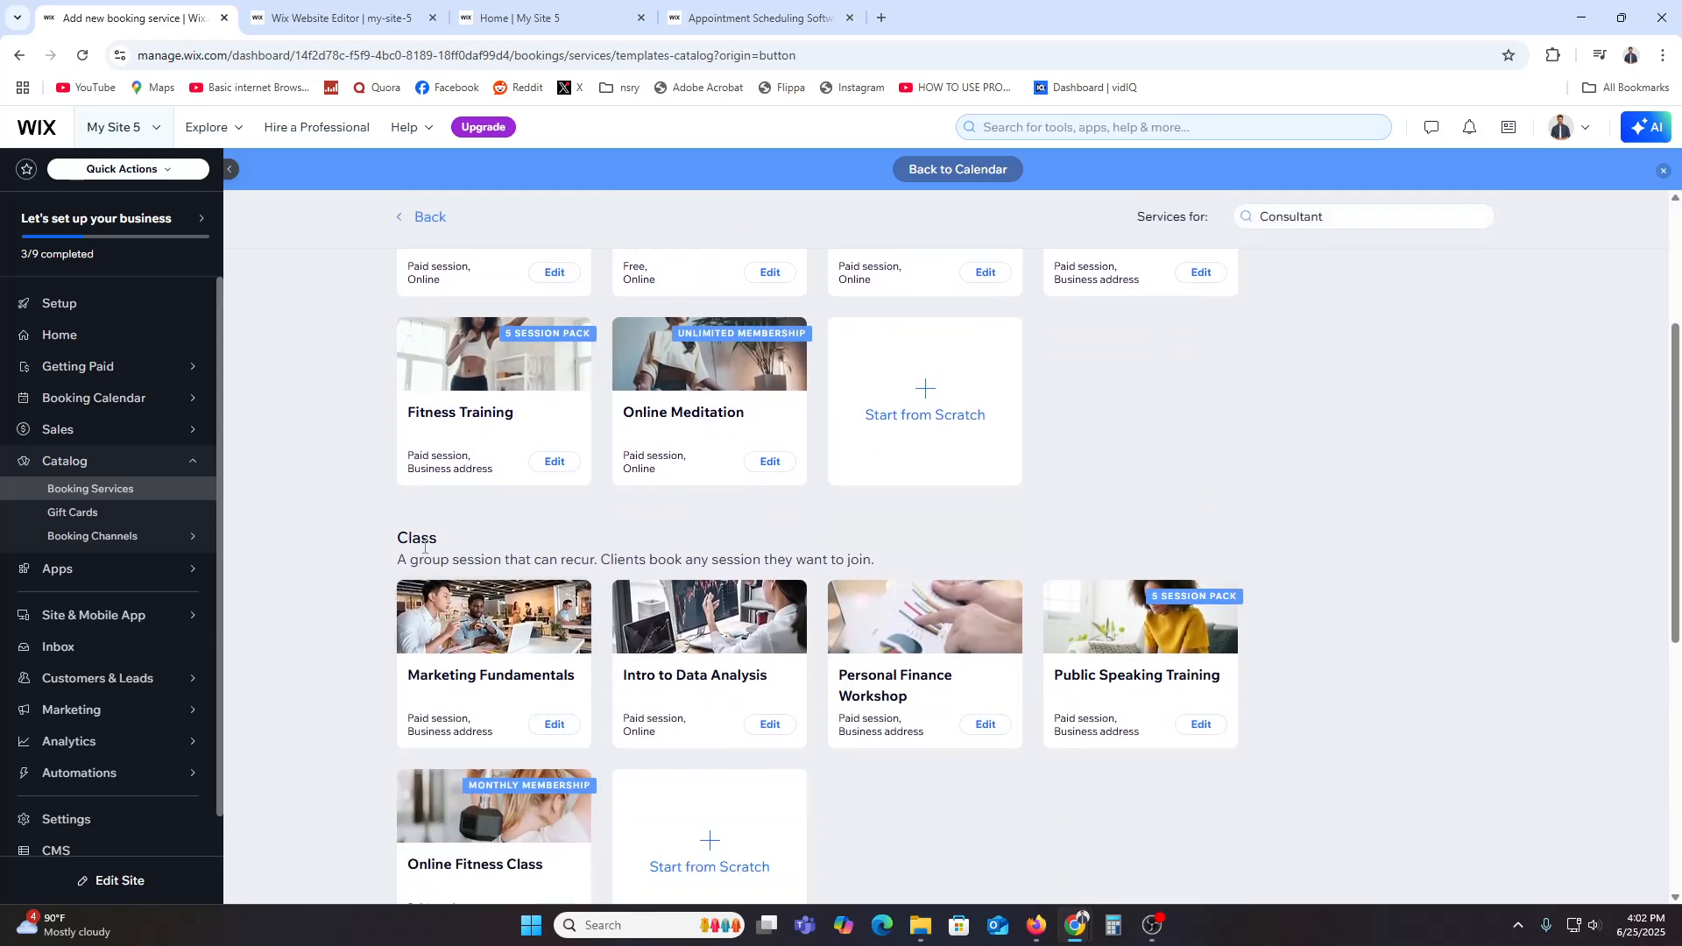
{"action": "scroll", "coordinate": [451, 646], "scroll_direction": "down", "scroll_amount": 3}
{"action": "scroll", "coordinate": [465, 666], "scroll_direction": "down", "scroll_amount": 3}
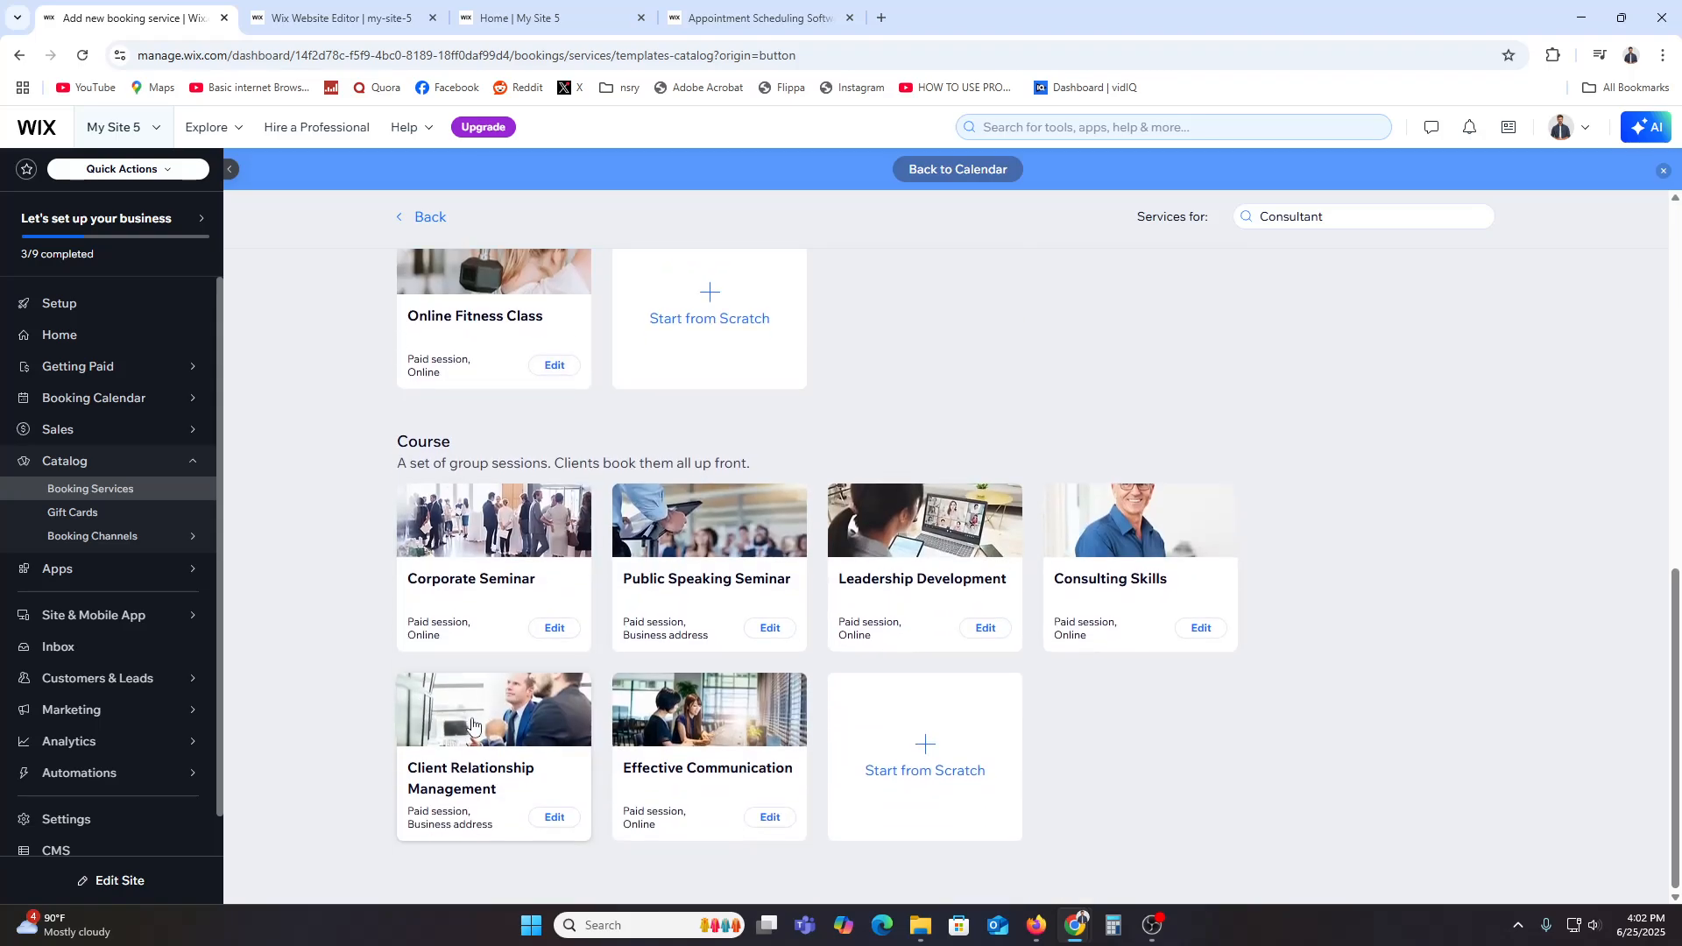
{"action": "scroll", "coordinate": [701, 735], "scroll_direction": "up", "scroll_amount": 10}
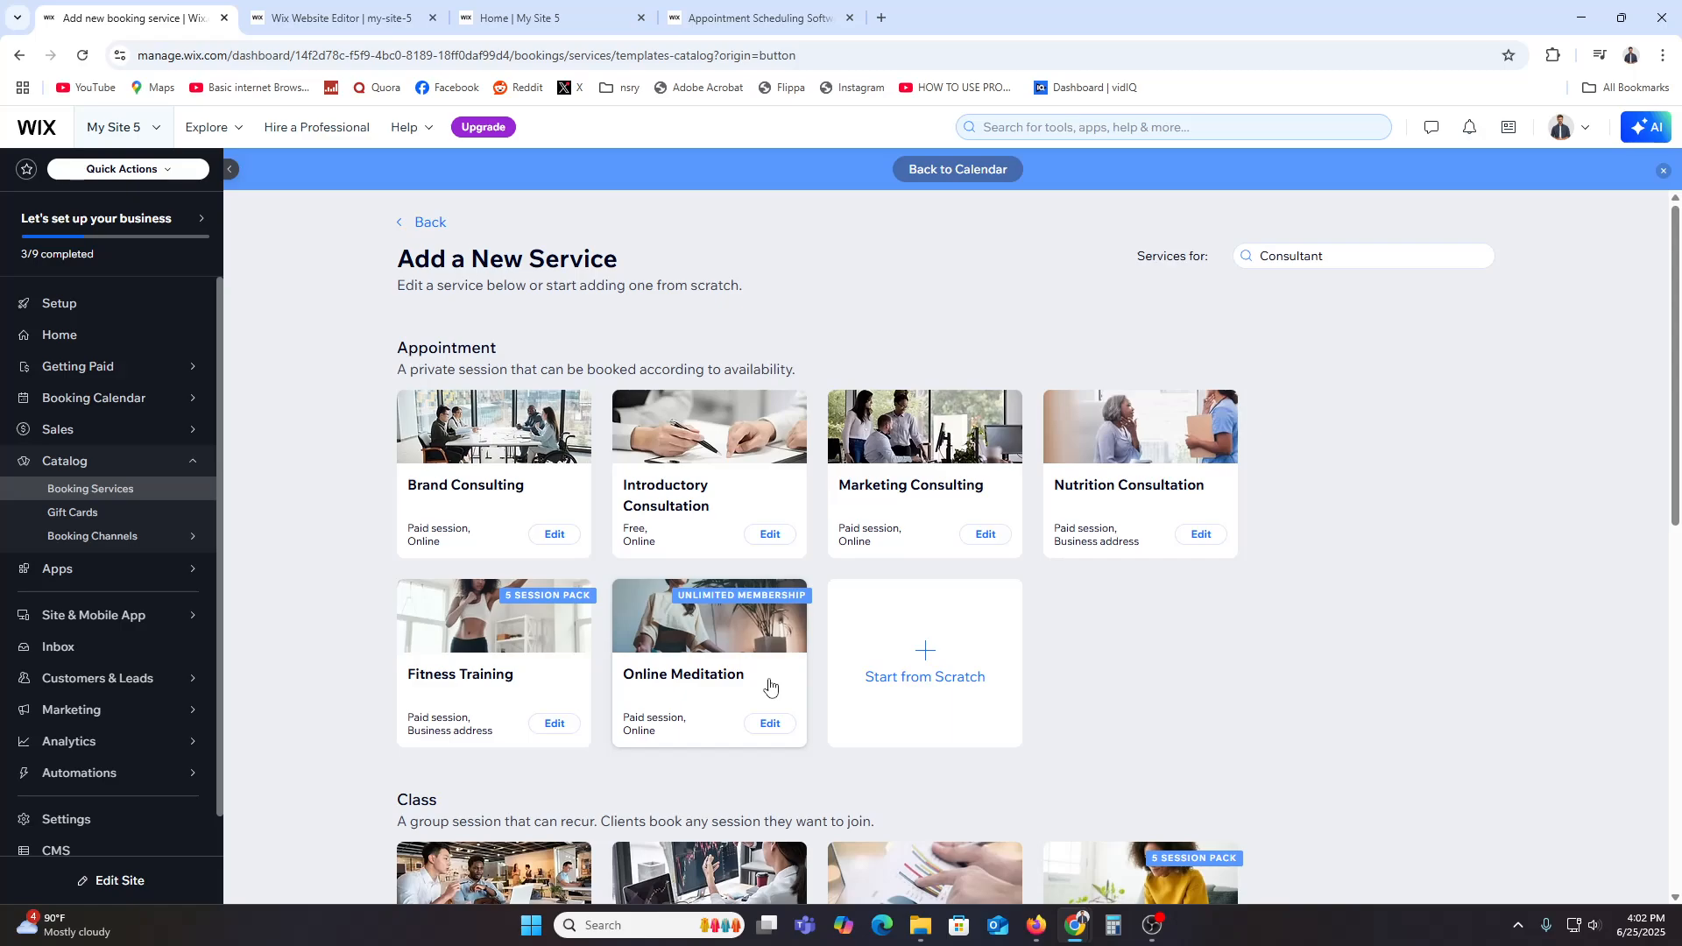
{"action": "left_click", "coordinate": [912, 680]}
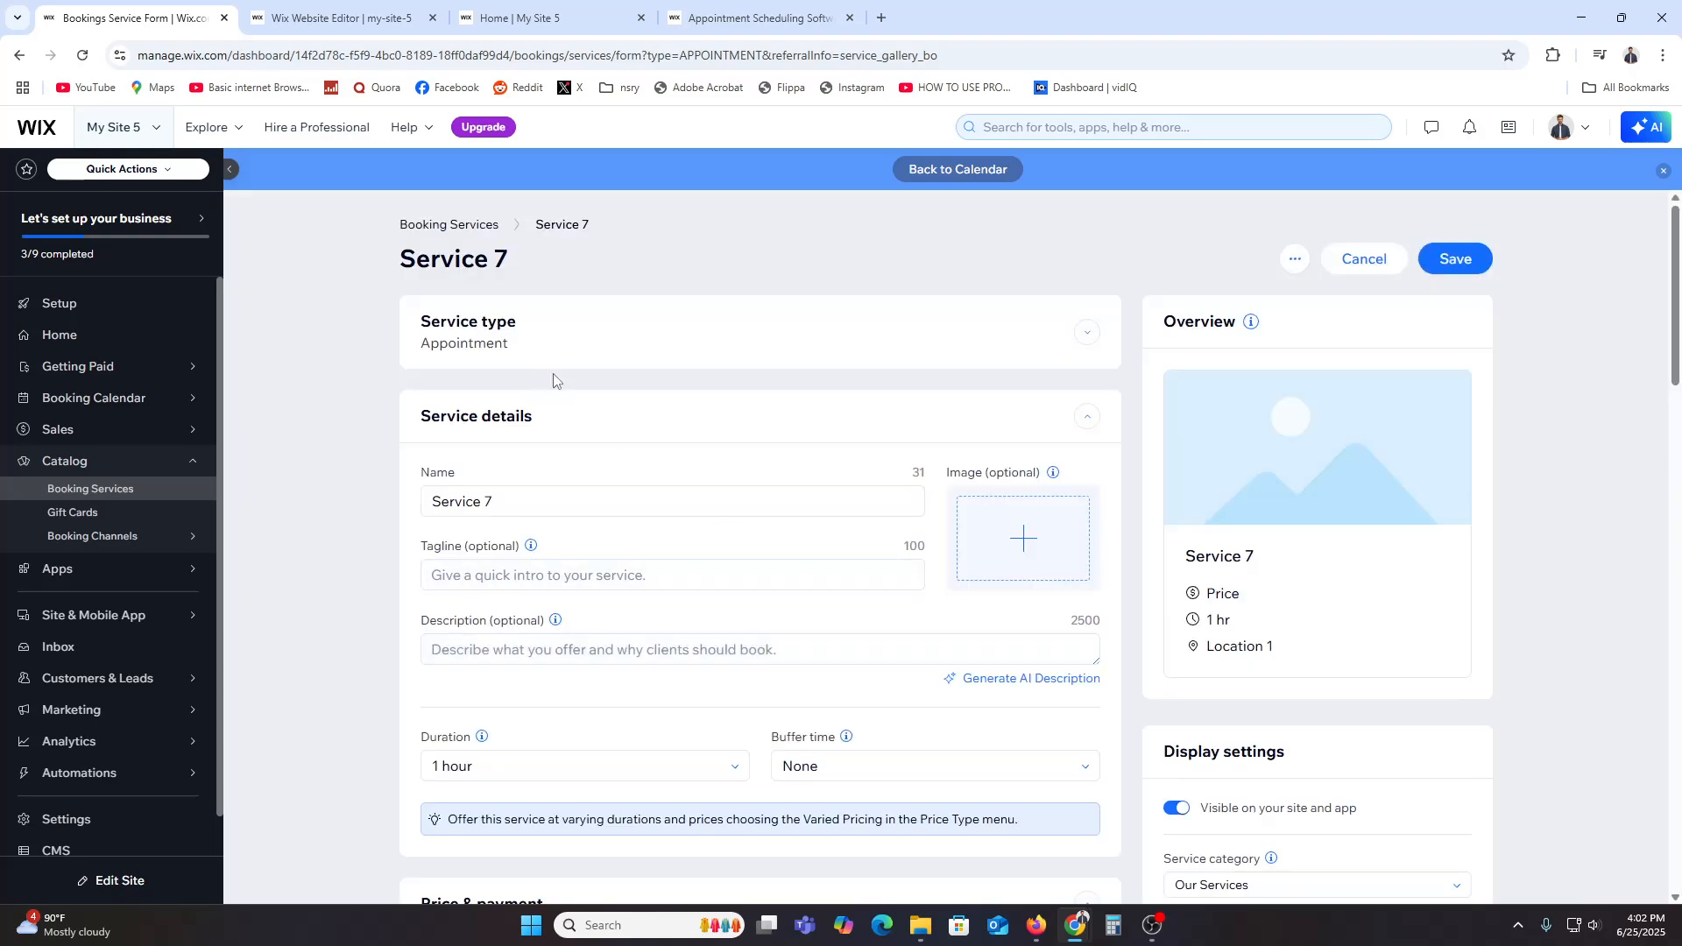
Step: Name the new appointment service 1 on 1
{"action": "triple_click", "coordinate": [531, 495]}
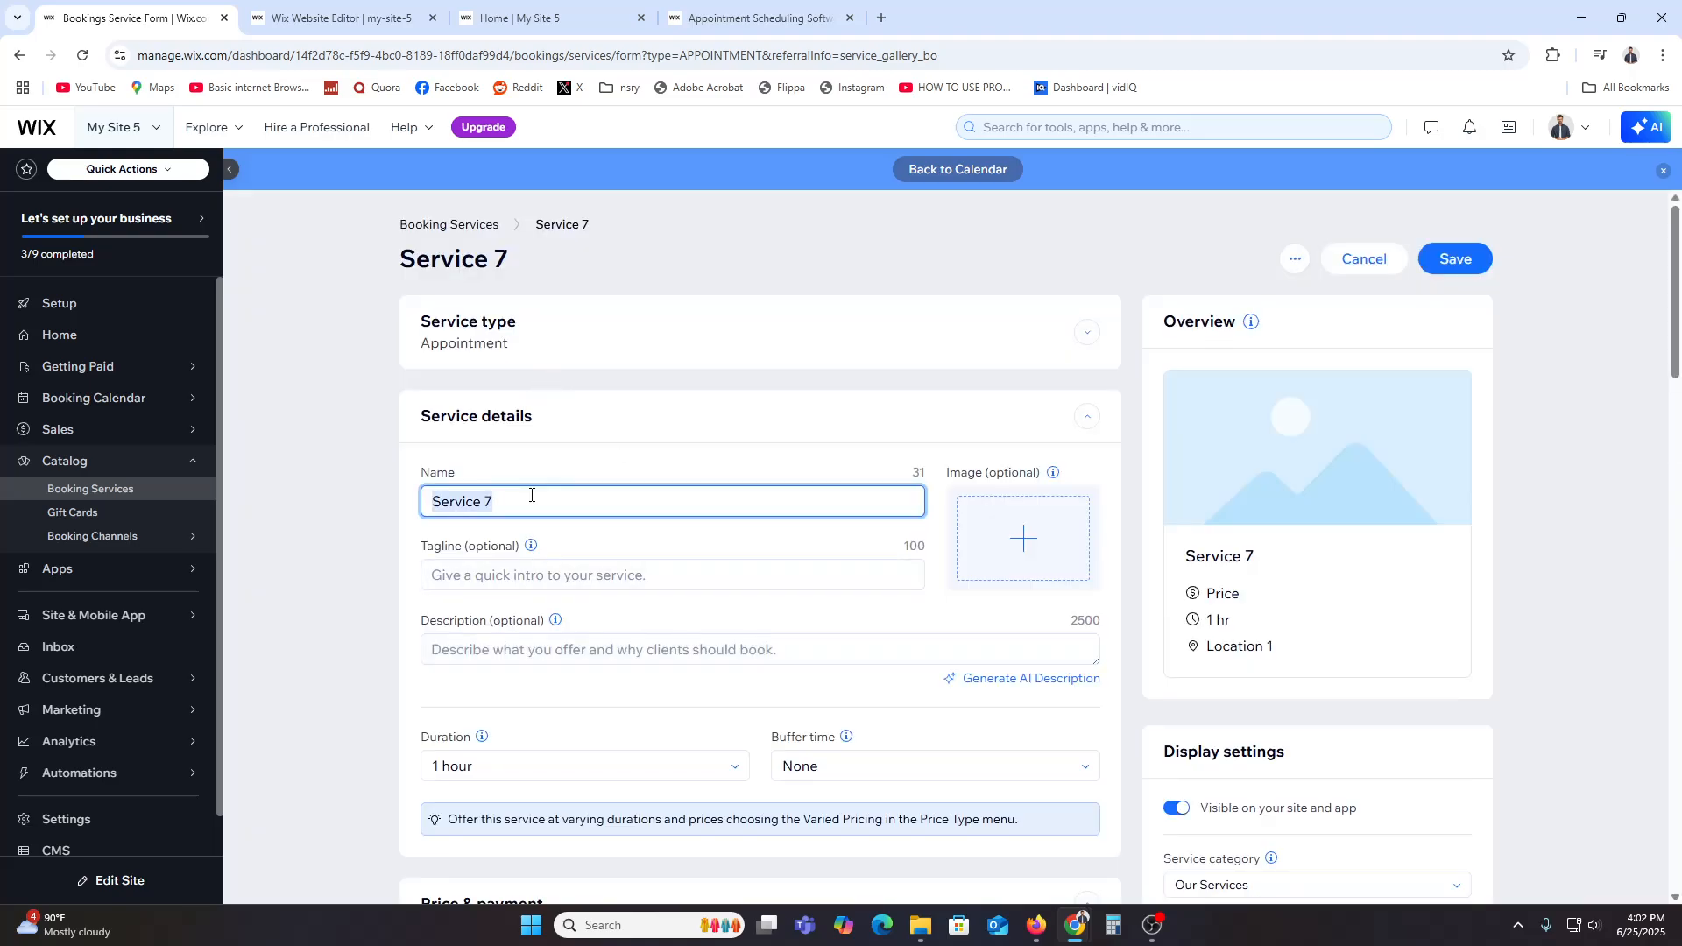
{"action": "type", "text": "1 on 1"}
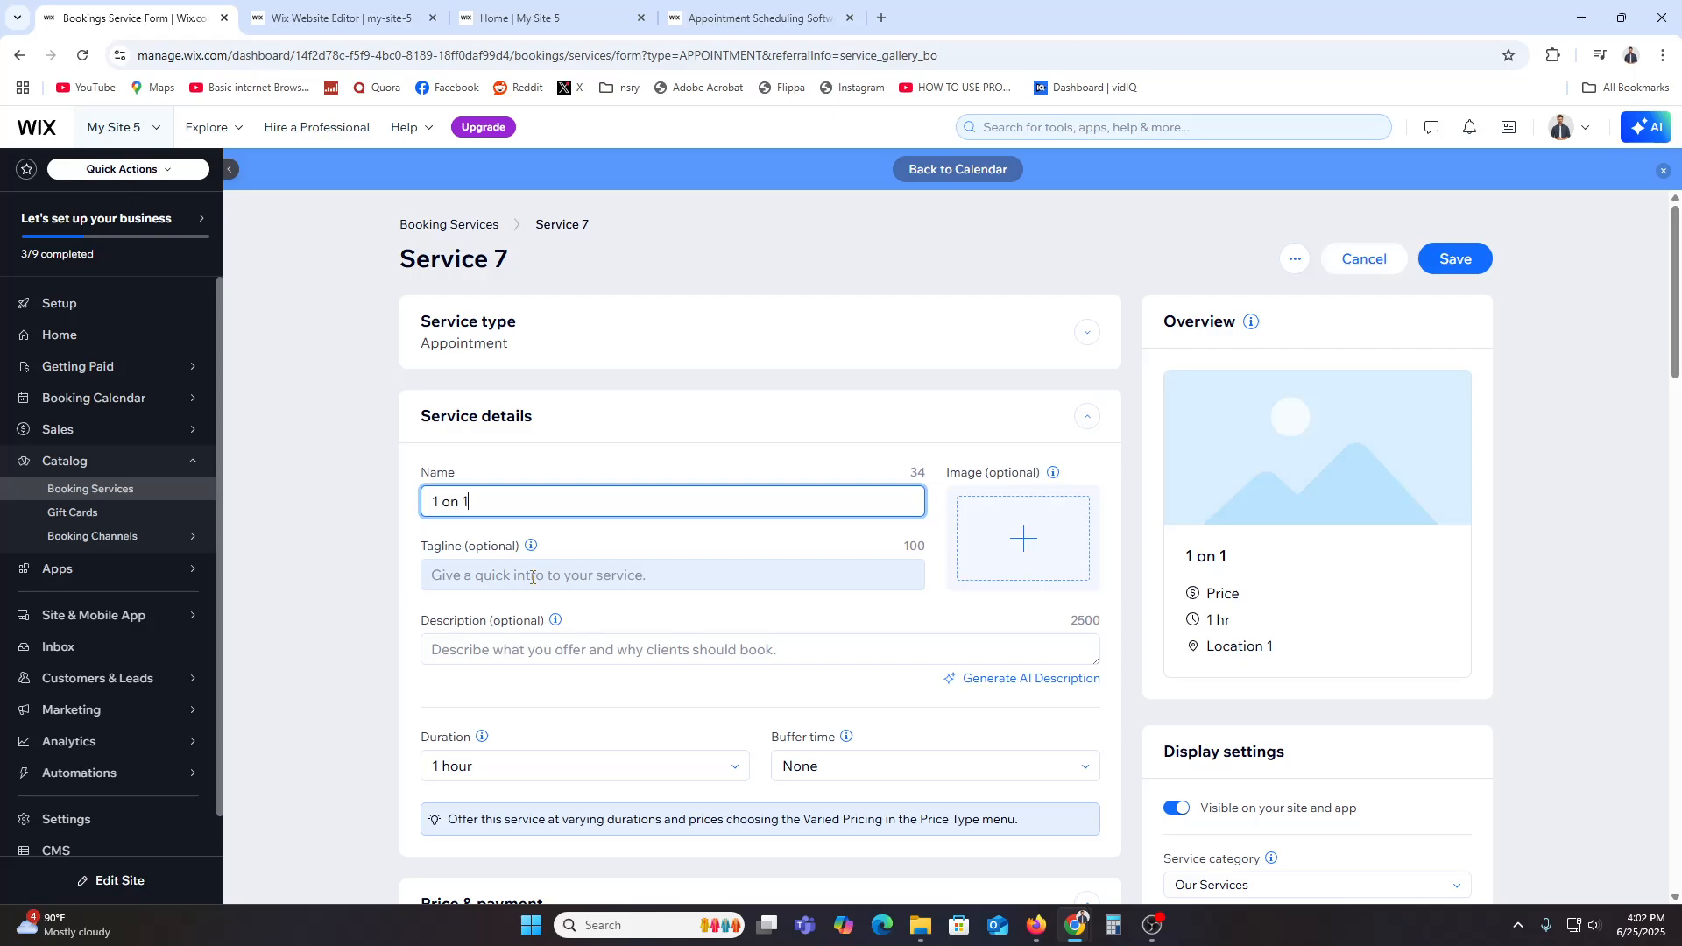
{"action": "scroll", "coordinate": [537, 581], "scroll_direction": "down", "scroll_amount": 2}
{"action": "left_click", "coordinate": [488, 404]}
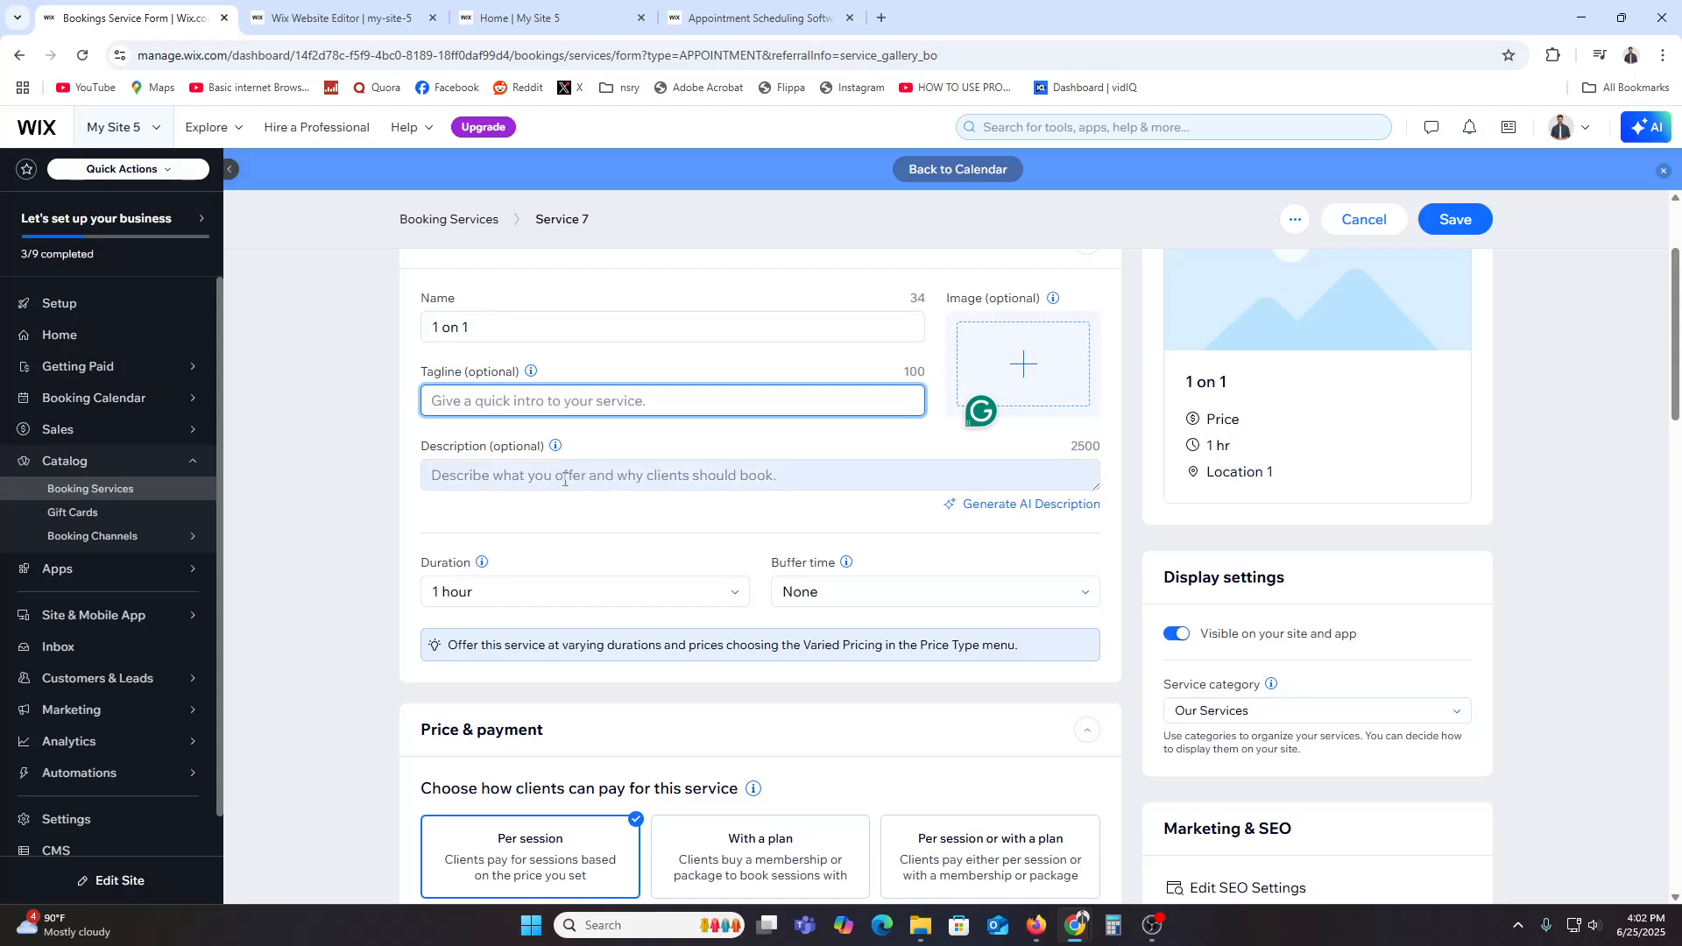
Step: Set the service's fixed price per session to 1500, keeping the entire amount paid online
{"action": "left_click", "coordinate": [293, 480]}
{"action": "scroll", "coordinate": [292, 480], "scroll_direction": "down", "scroll_amount": 3}
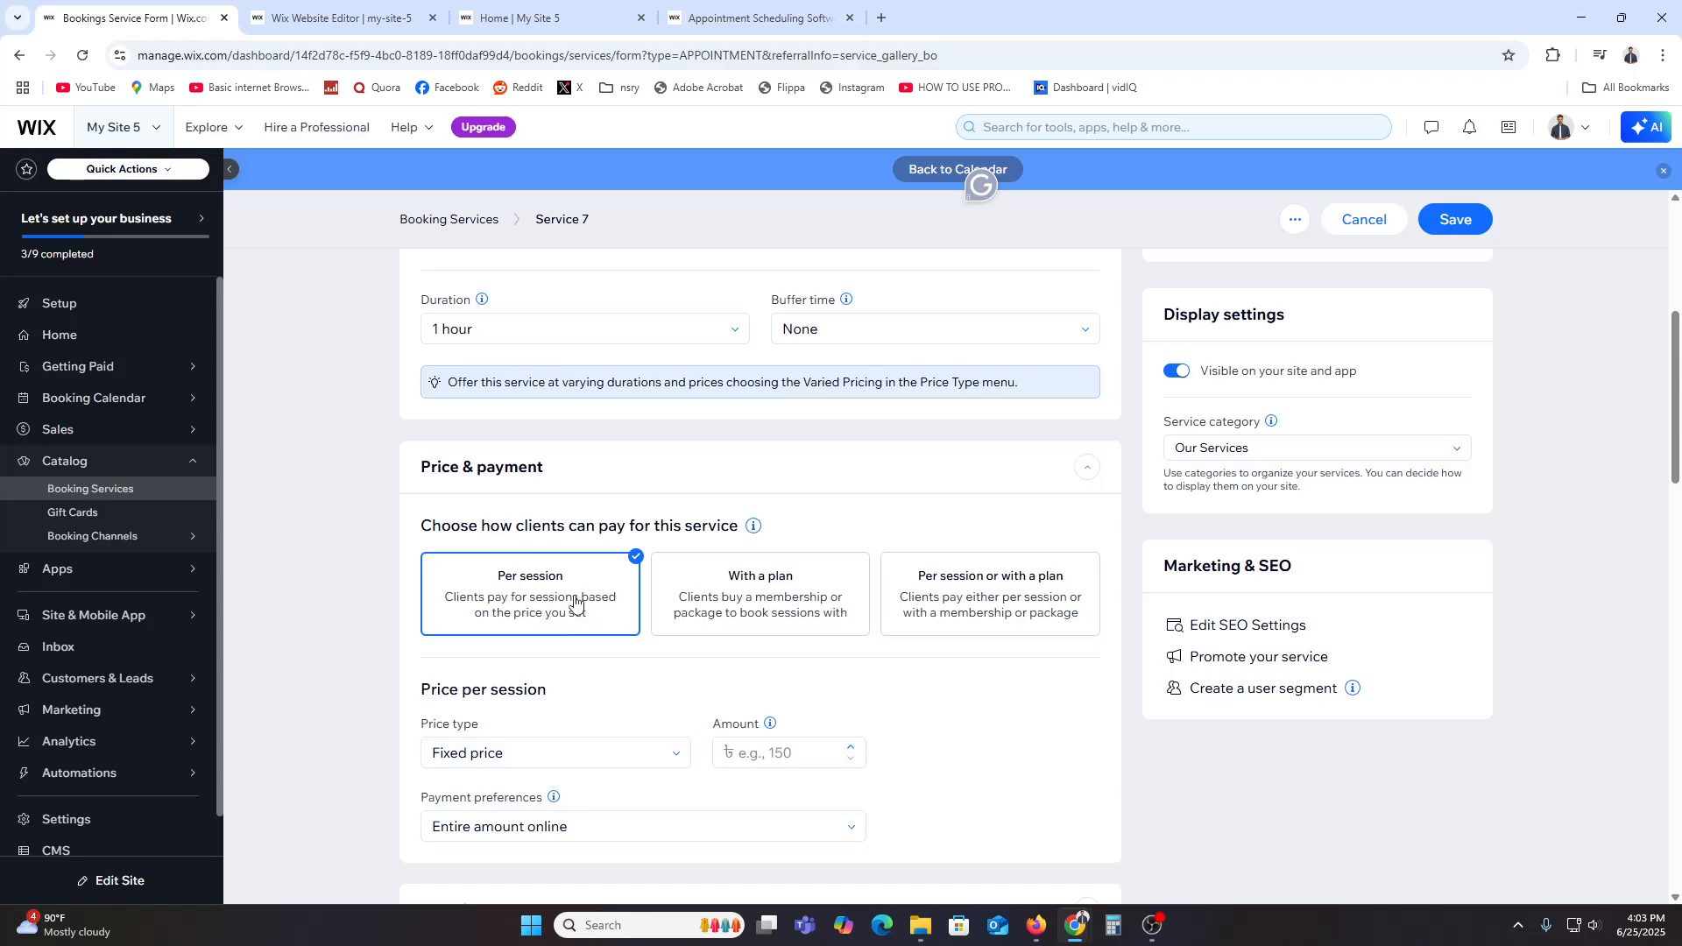
{"action": "scroll", "coordinate": [578, 601], "scroll_direction": "down", "scroll_amount": 4}
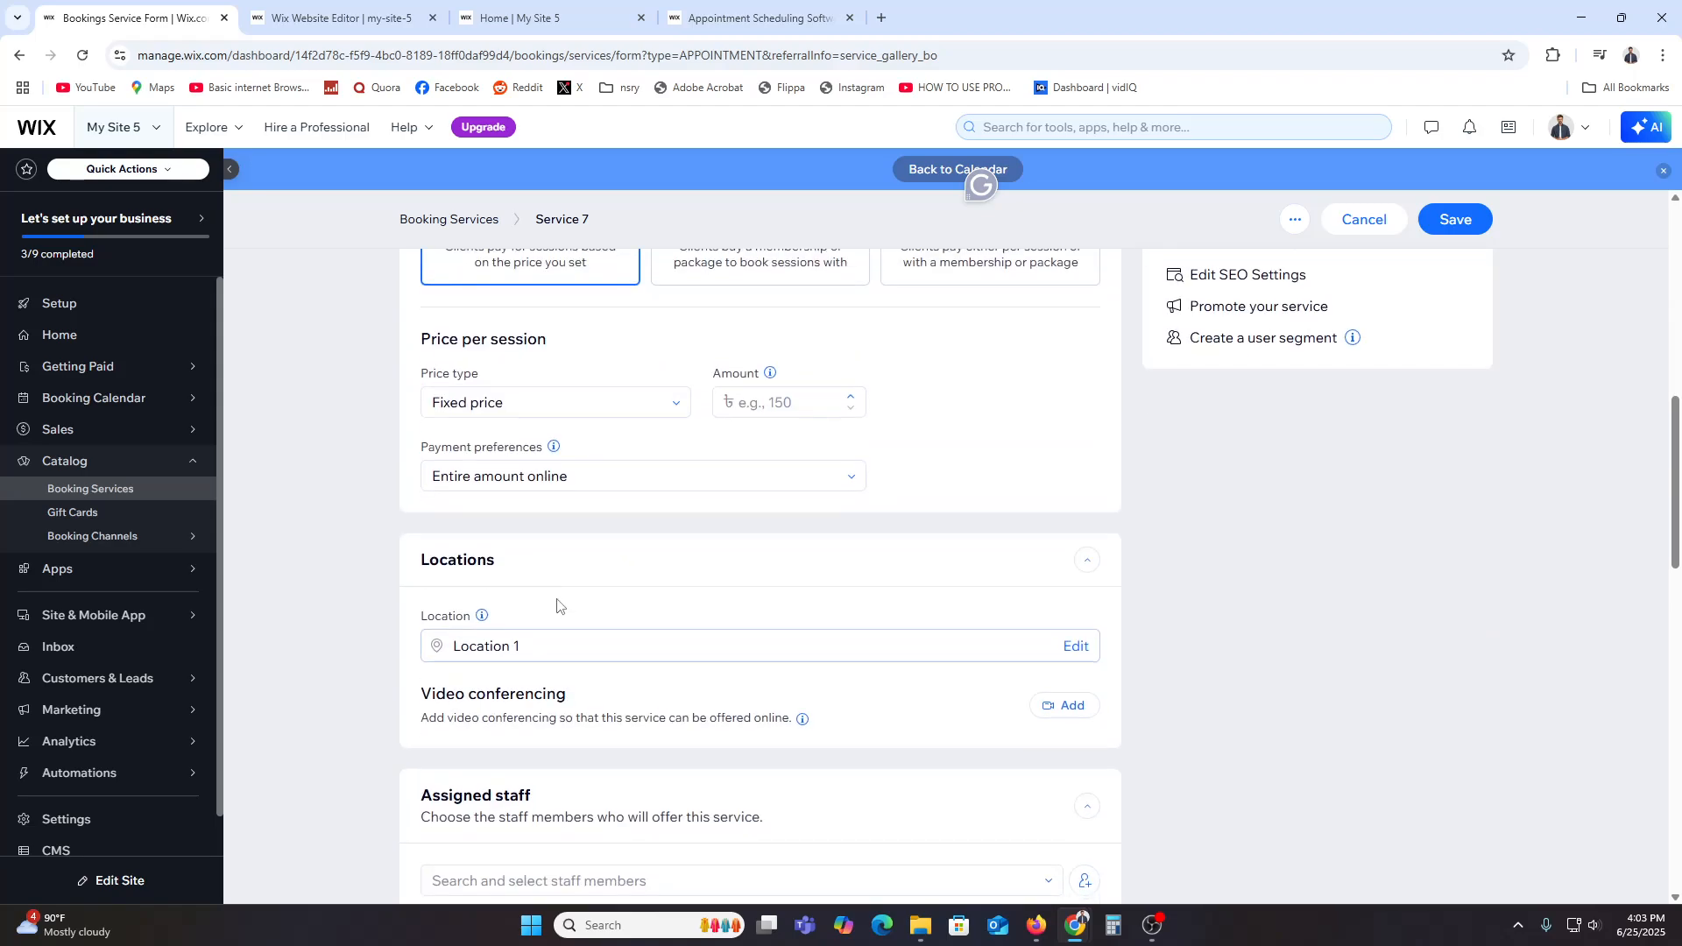
{"action": "left_click", "coordinate": [537, 492]}
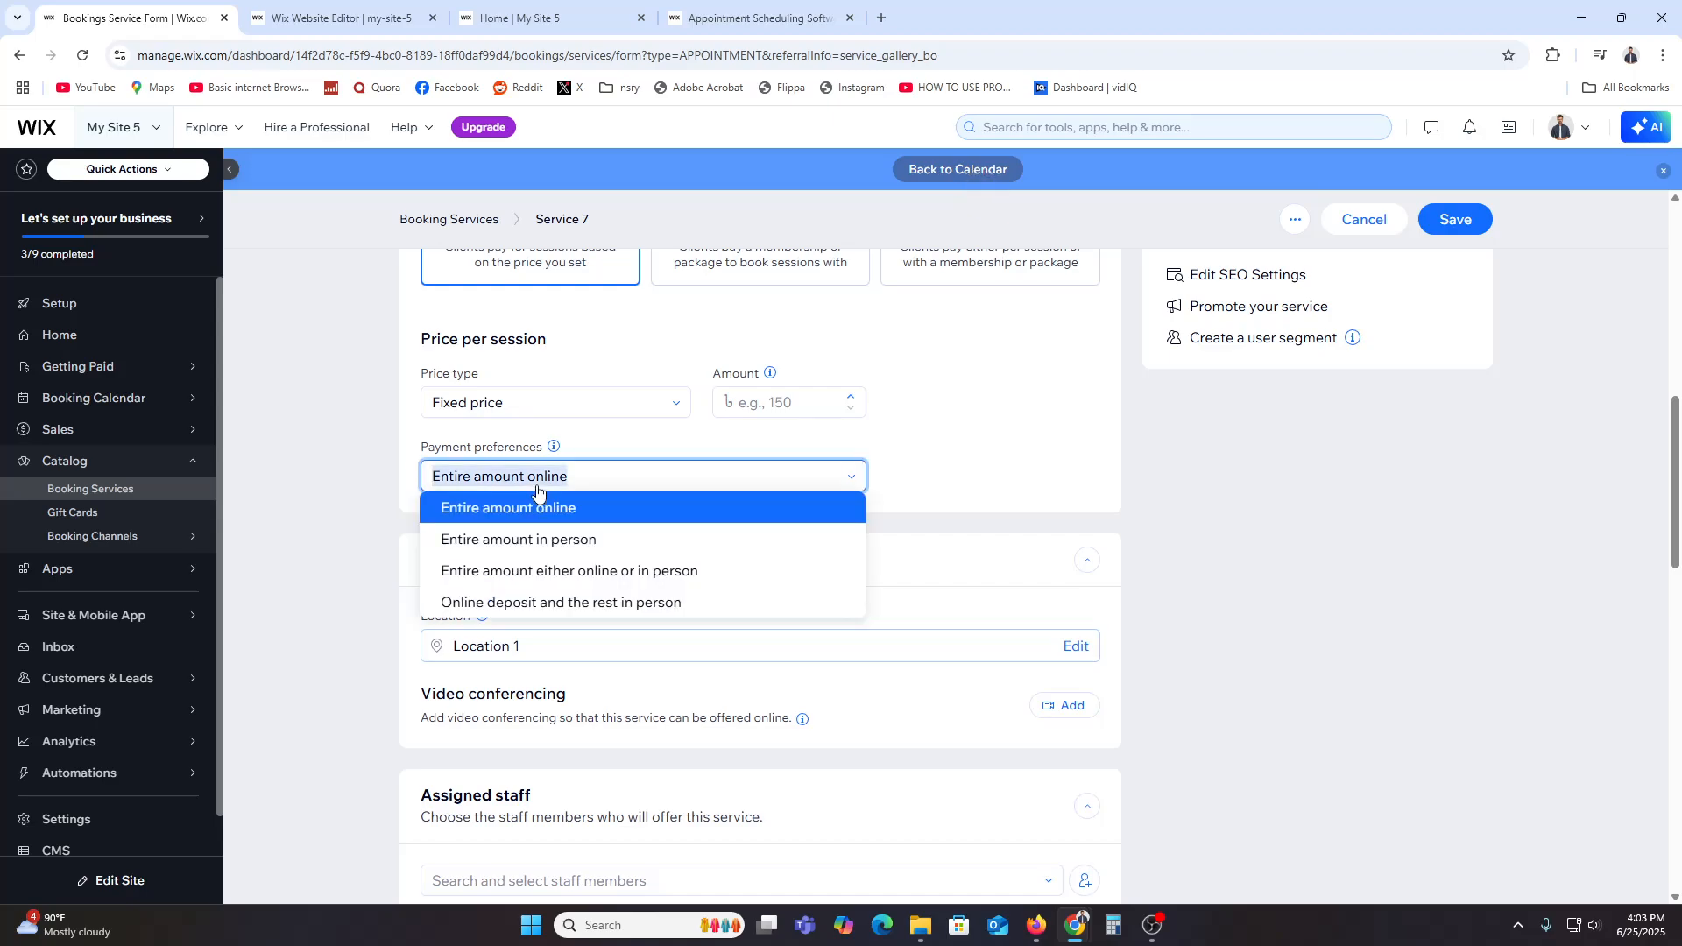
{"action": "left_click", "coordinate": [1026, 476]}
{"action": "left_click", "coordinate": [786, 405]}
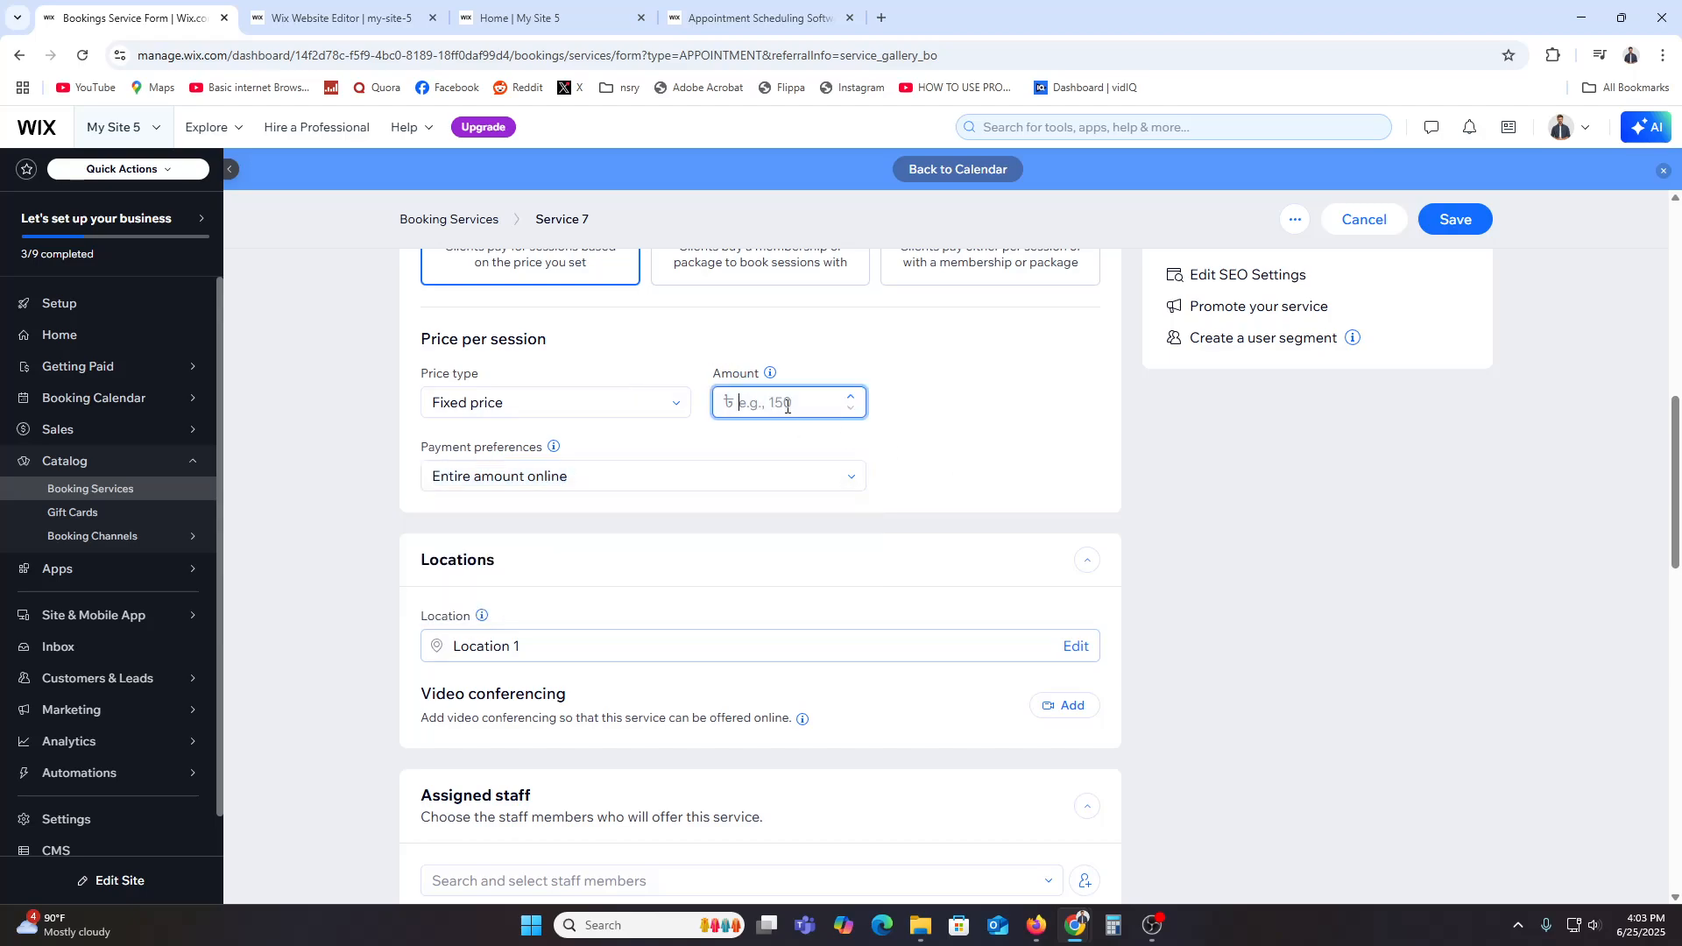
{"action": "type", "text": "1500"}
{"action": "left_click", "coordinate": [1159, 507]}
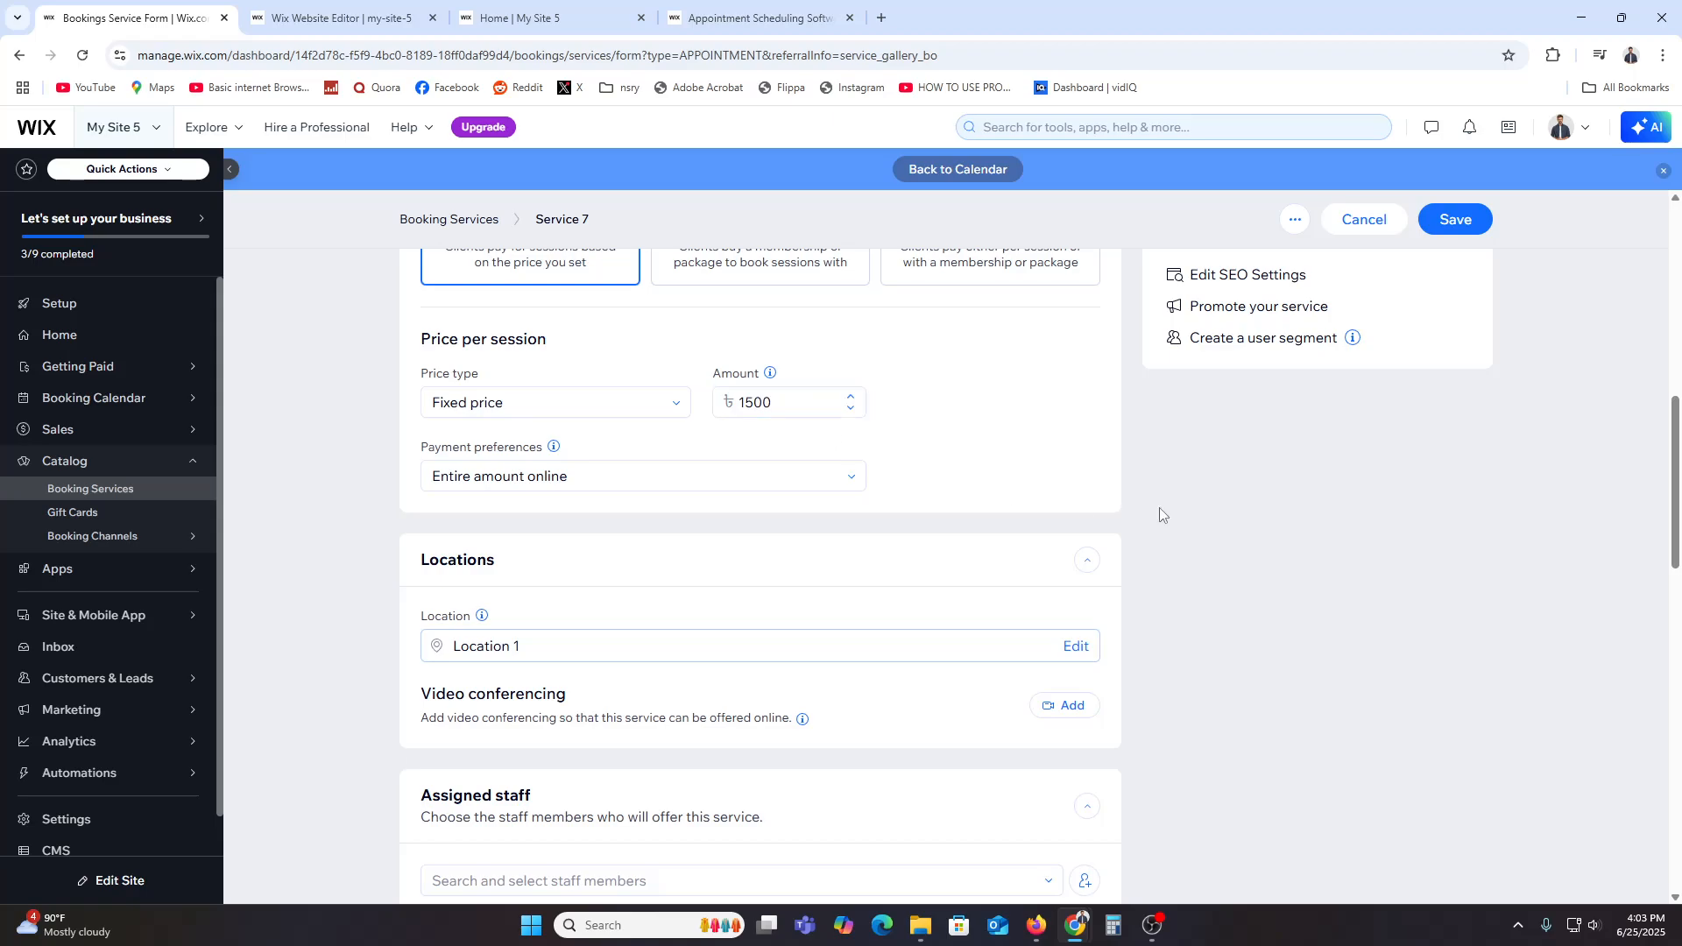
Step: Save the service's progress to edit its location, then close the location selection without changes
{"action": "left_click", "coordinate": [549, 647]}
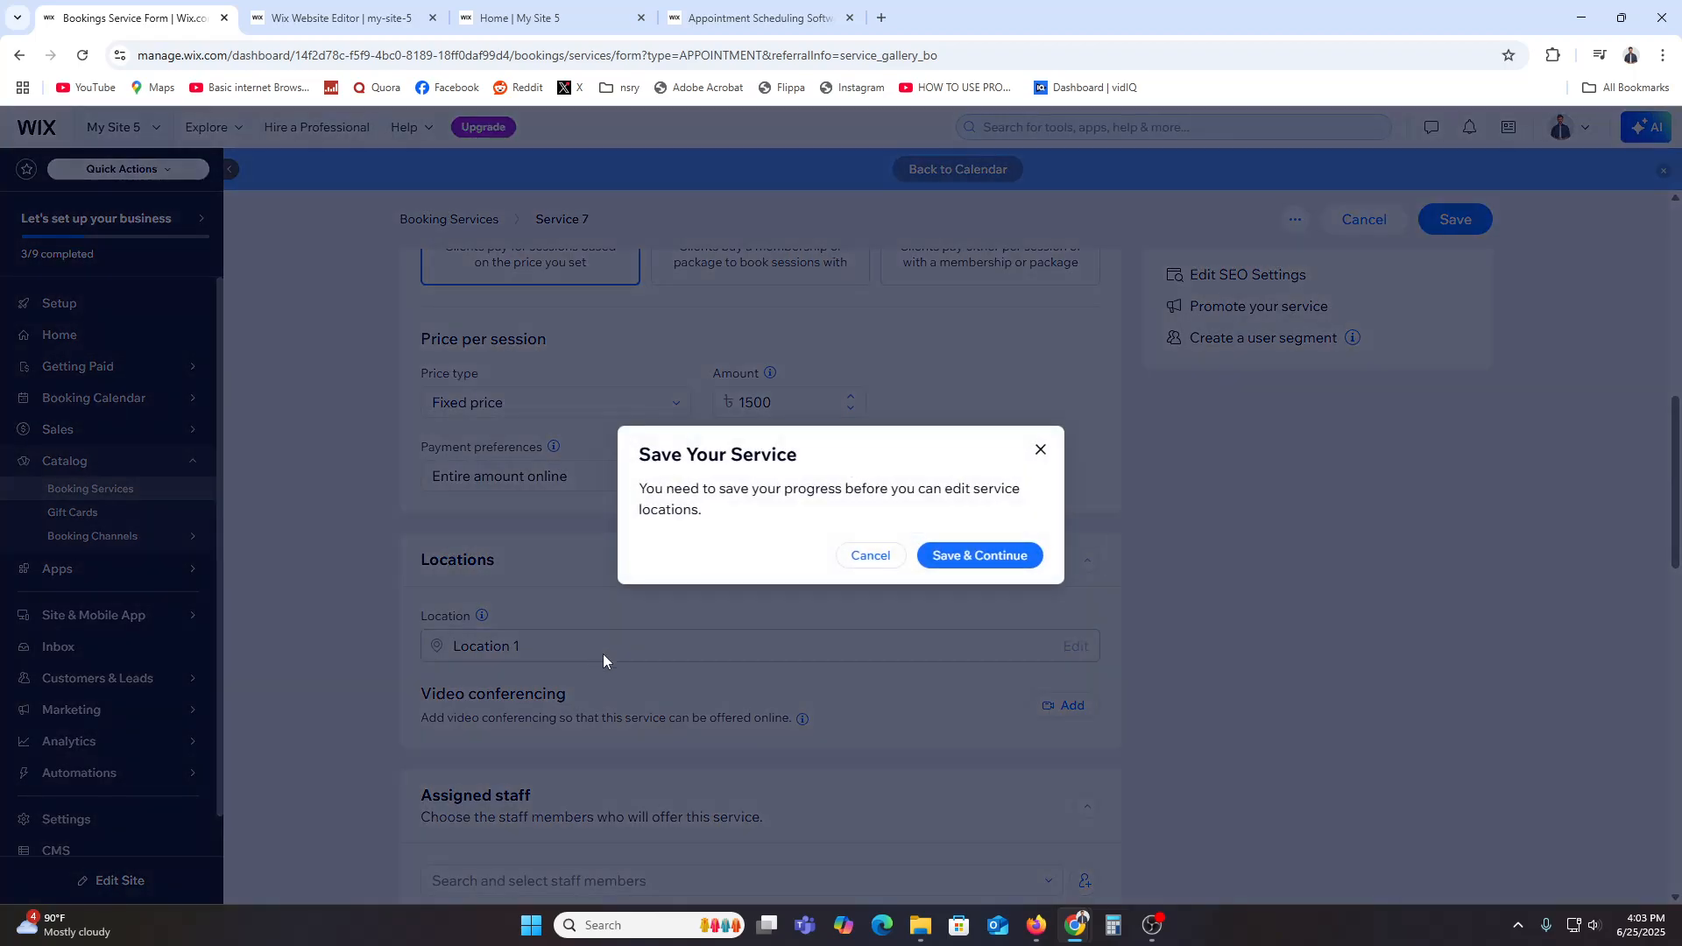
{"action": "left_click", "coordinate": [1041, 449]}
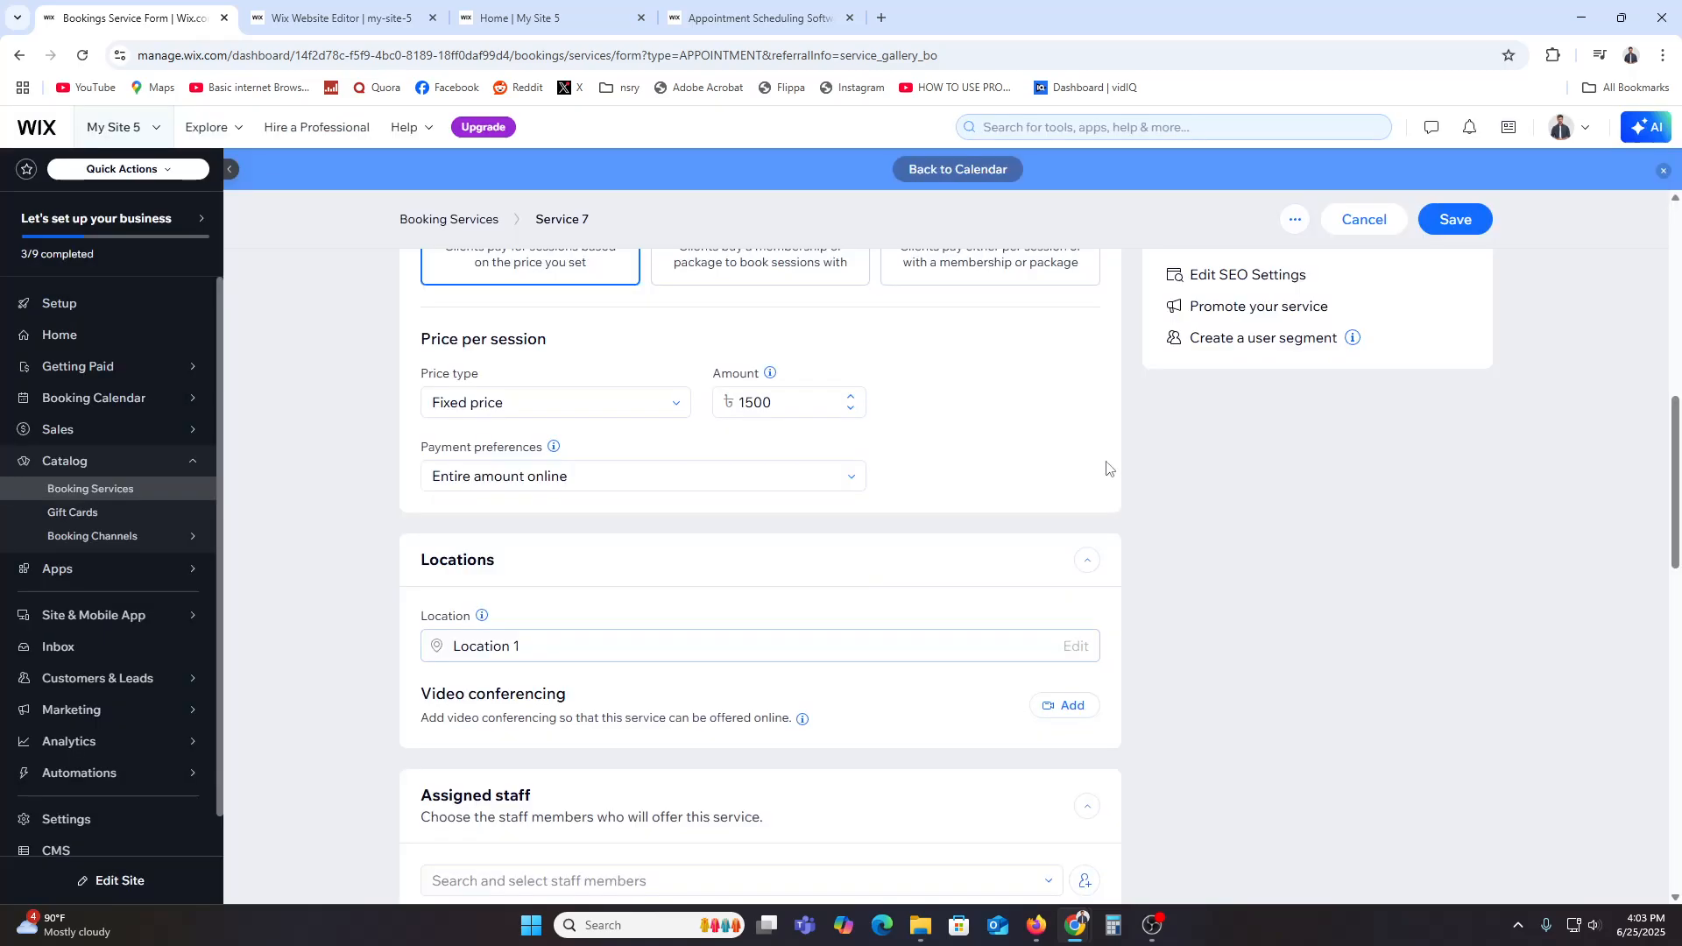
{"action": "scroll", "coordinate": [1237, 675], "scroll_direction": "down", "scroll_amount": 1}
{"action": "scroll", "coordinate": [1236, 675], "scroll_direction": "down", "scroll_amount": 2}
{"action": "left_click", "coordinate": [1076, 470]}
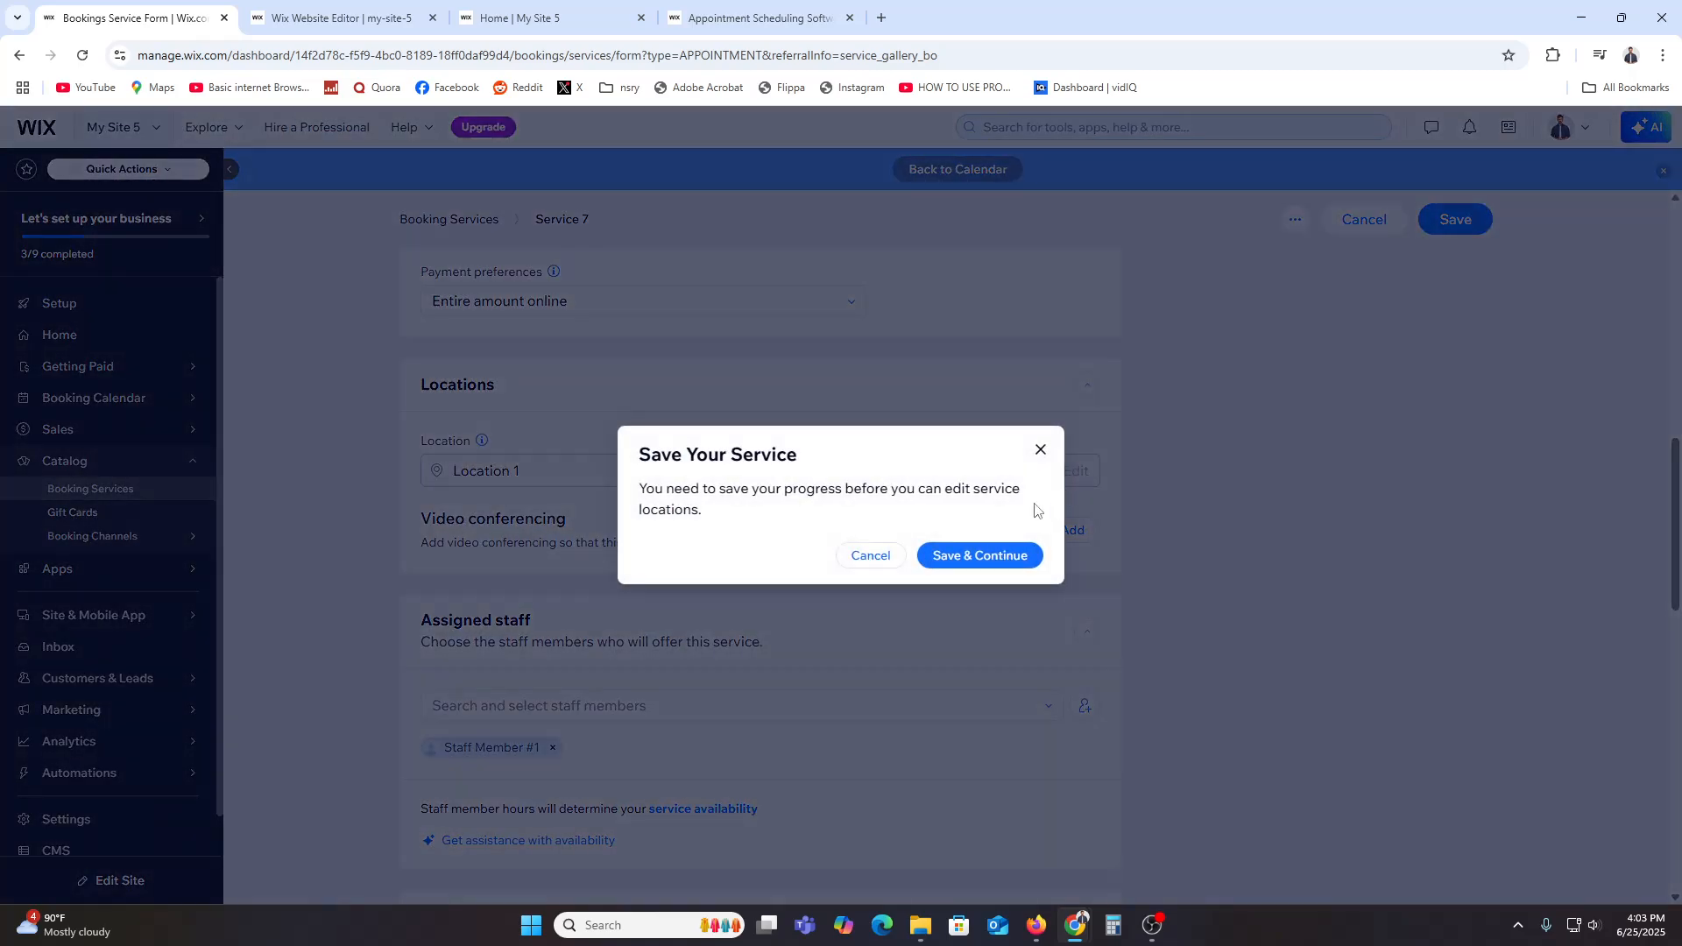
{"action": "left_click", "coordinate": [983, 555]}
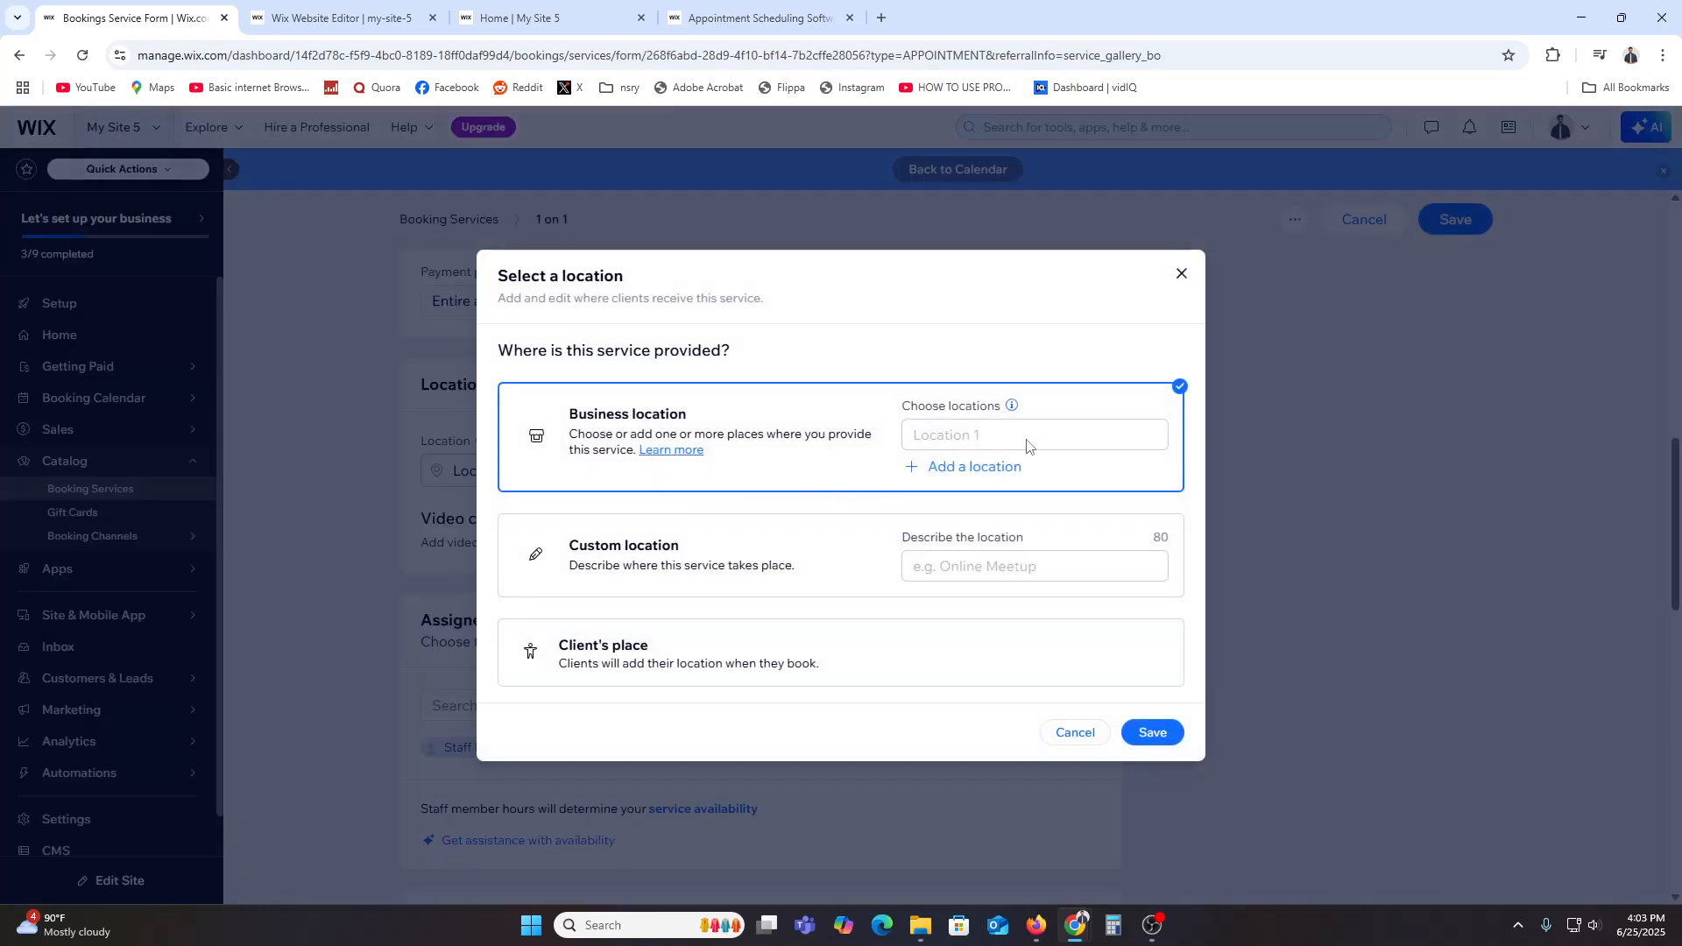
{"action": "left_click", "coordinate": [1181, 274]}
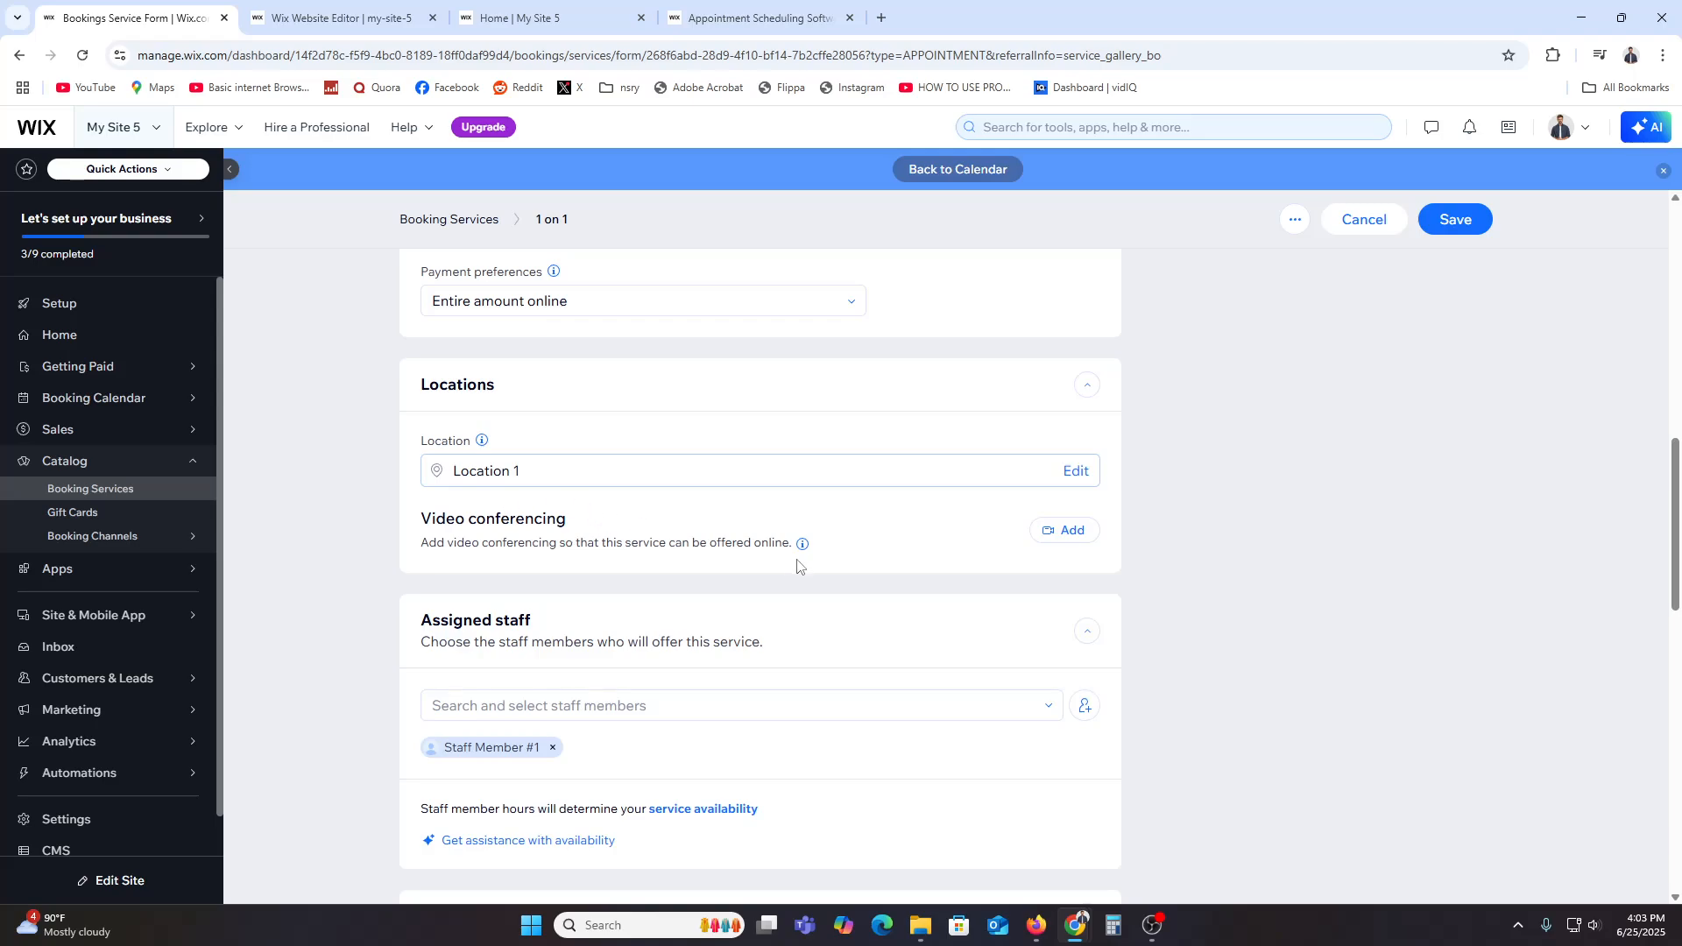
Step: Open the assigned staff selector and check that Staff Member #1 is assigned to the service
{"action": "scroll", "coordinate": [775, 565], "scroll_direction": "down", "scroll_amount": 2}
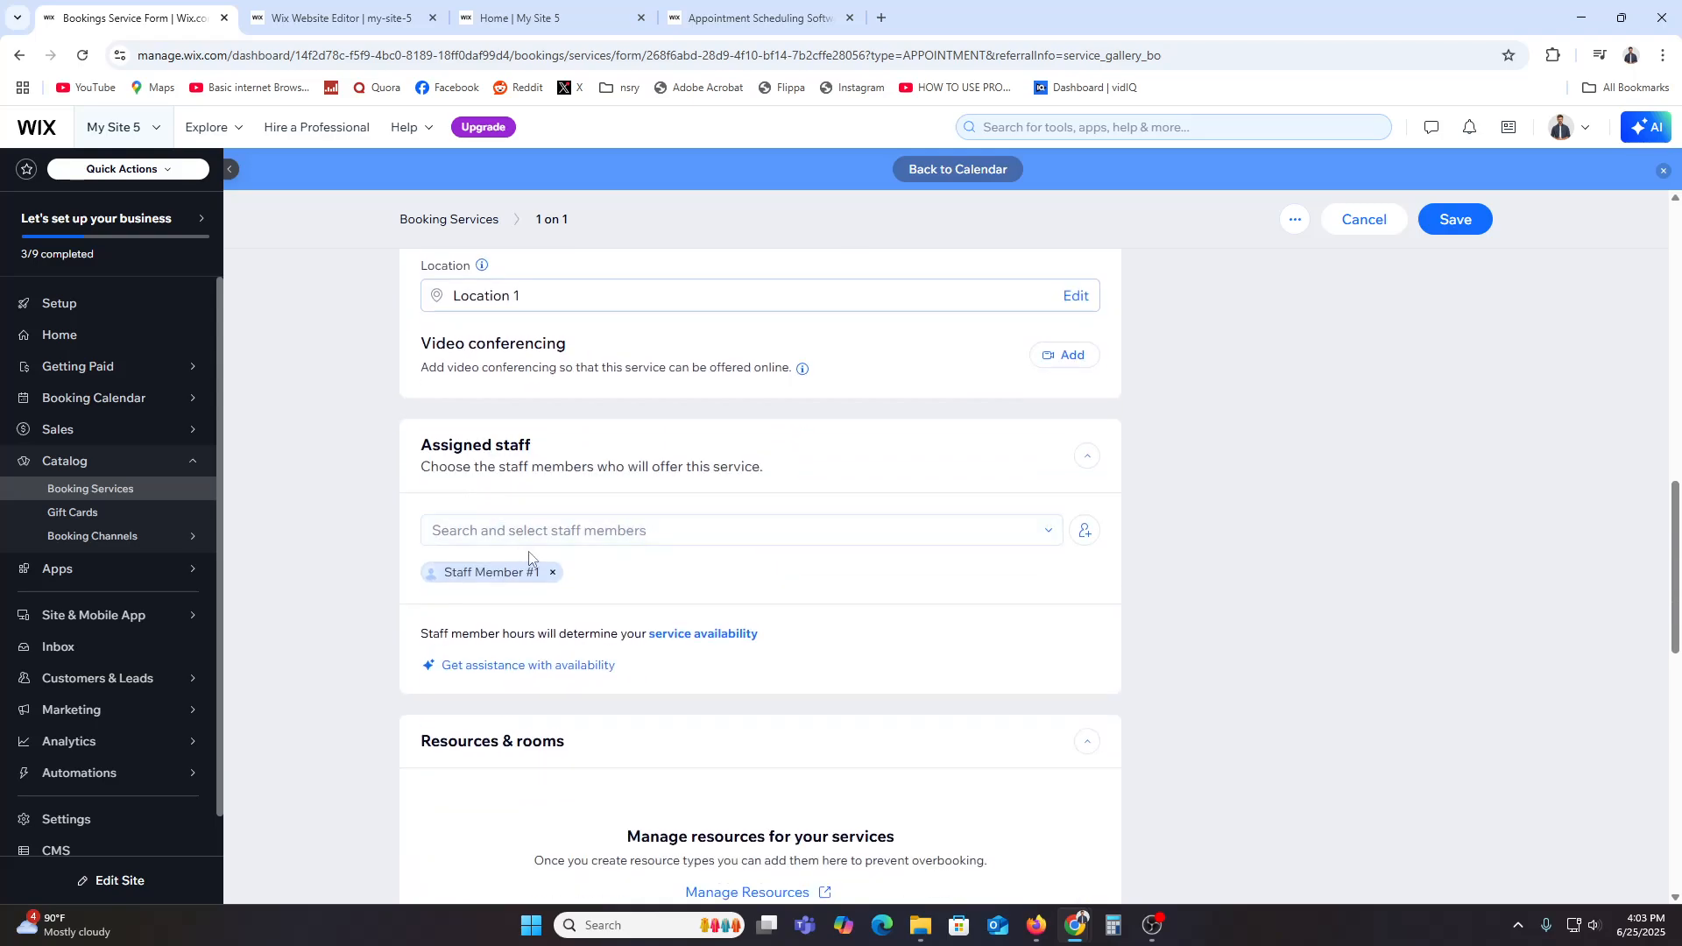
{"action": "left_click", "coordinate": [601, 527]}
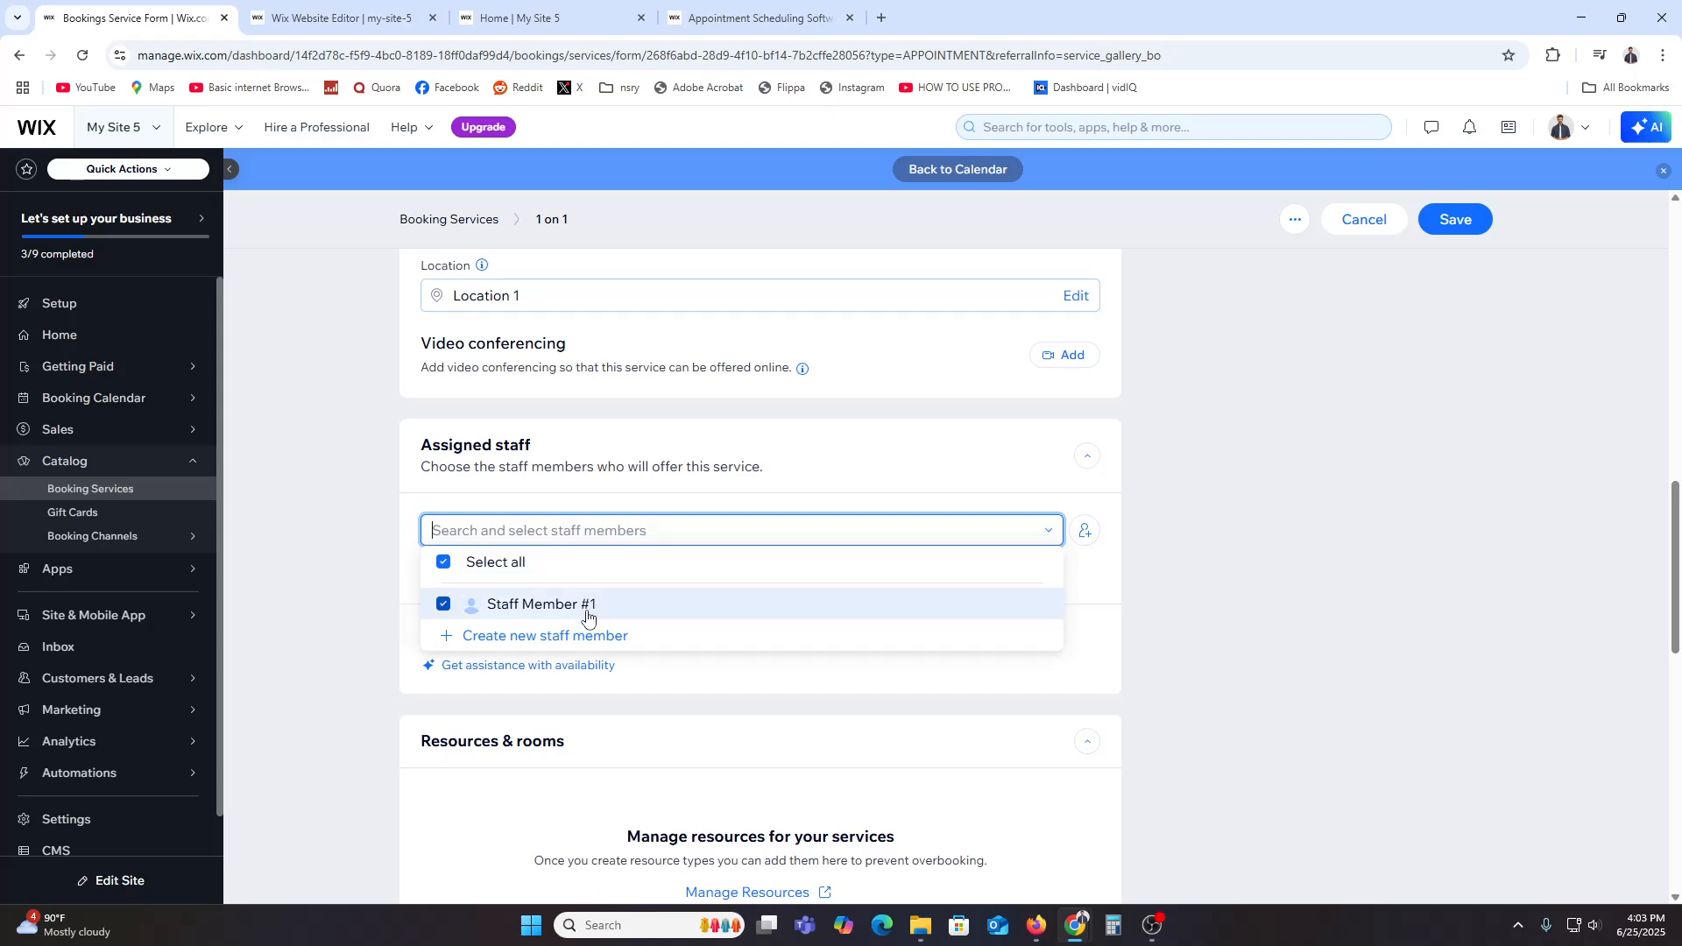
{"action": "left_click", "coordinate": [636, 606]}
{"action": "left_click", "coordinate": [574, 603]}
{"action": "left_click", "coordinate": [316, 560]}
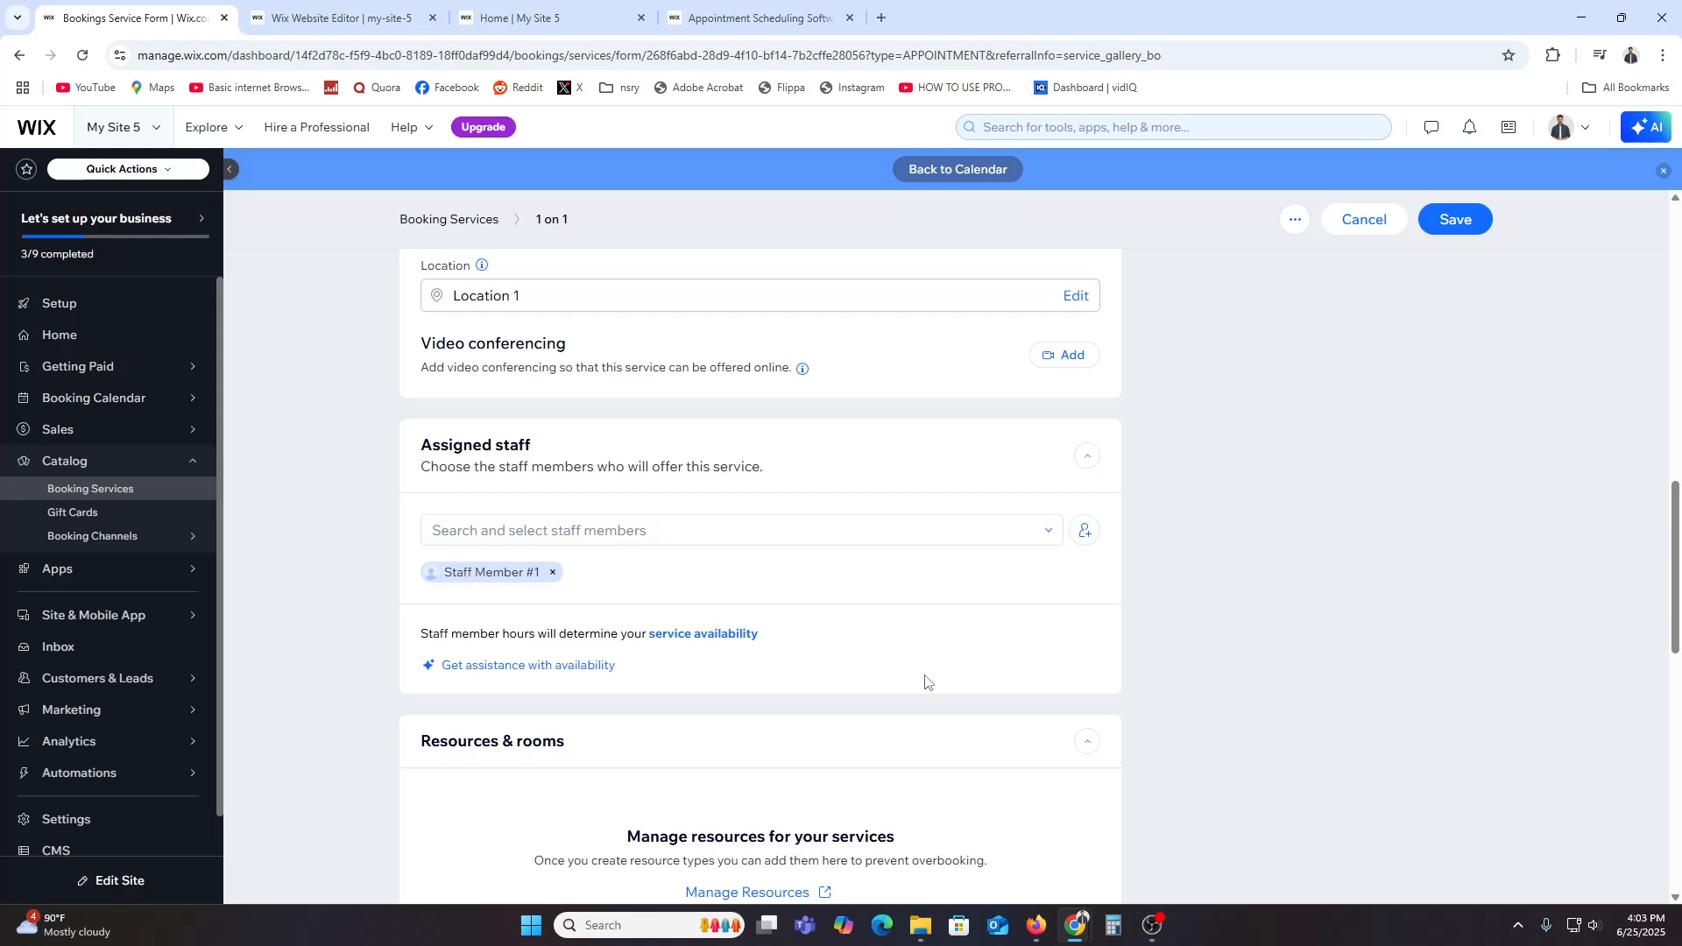
Step: Review the resources, images and booking preferences sections, including the booking policy options
{"action": "scroll", "coordinate": [927, 682], "scroll_direction": "down", "scroll_amount": 3}
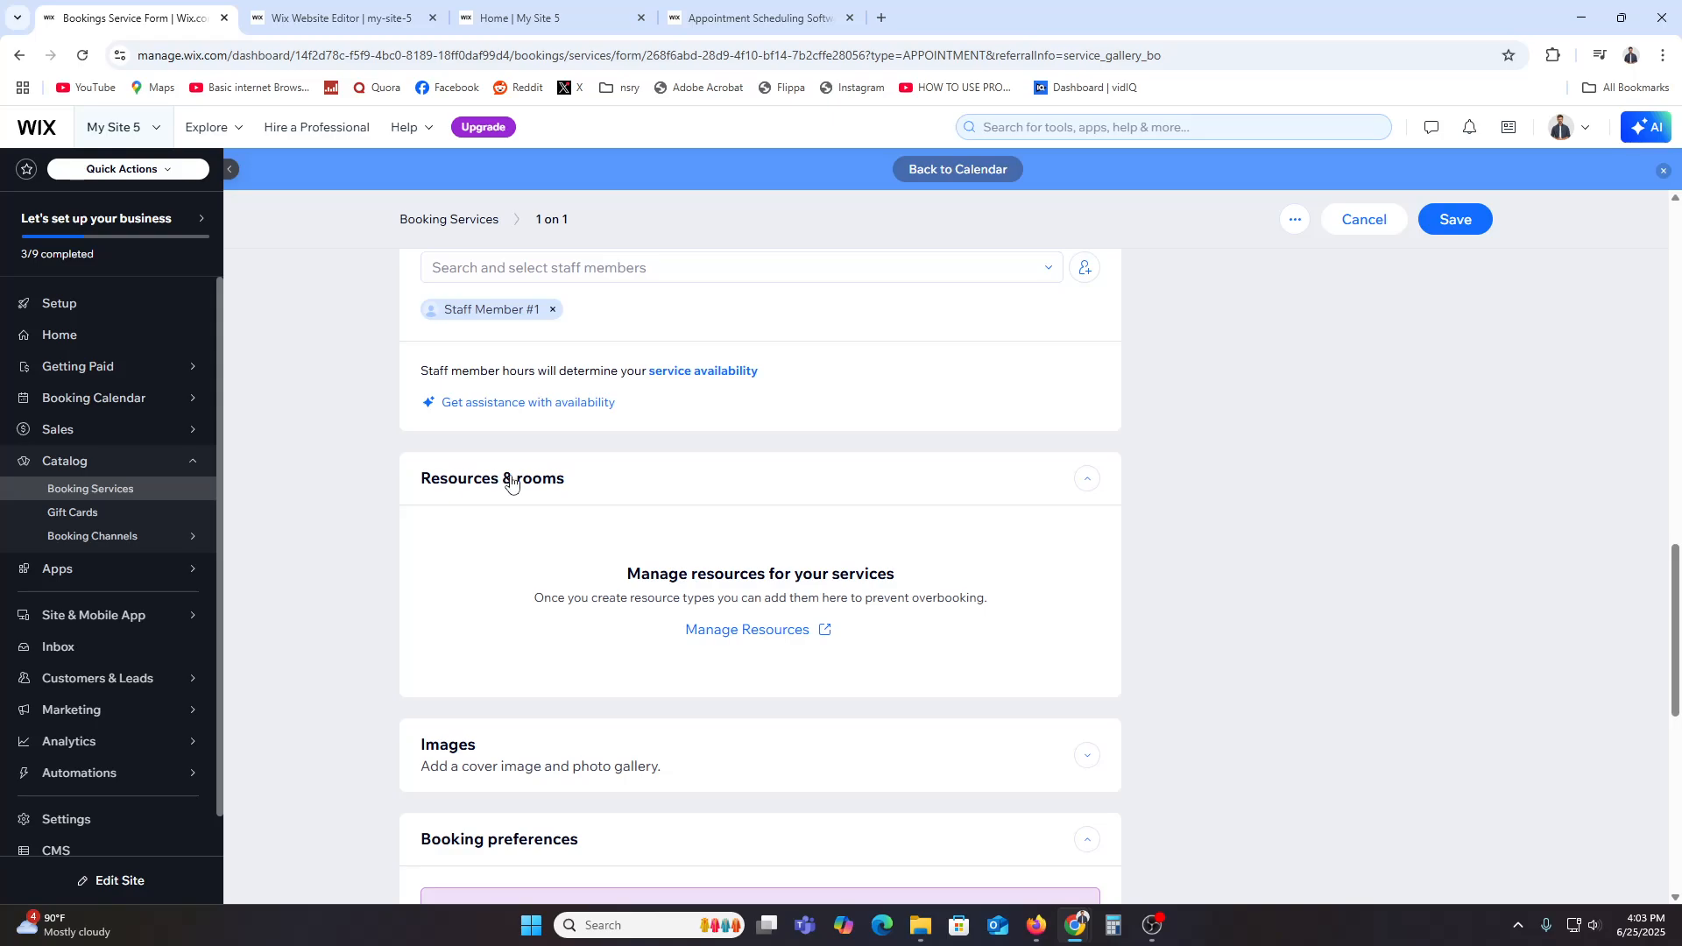
{"action": "scroll", "coordinate": [582, 544], "scroll_direction": "down", "scroll_amount": 3}
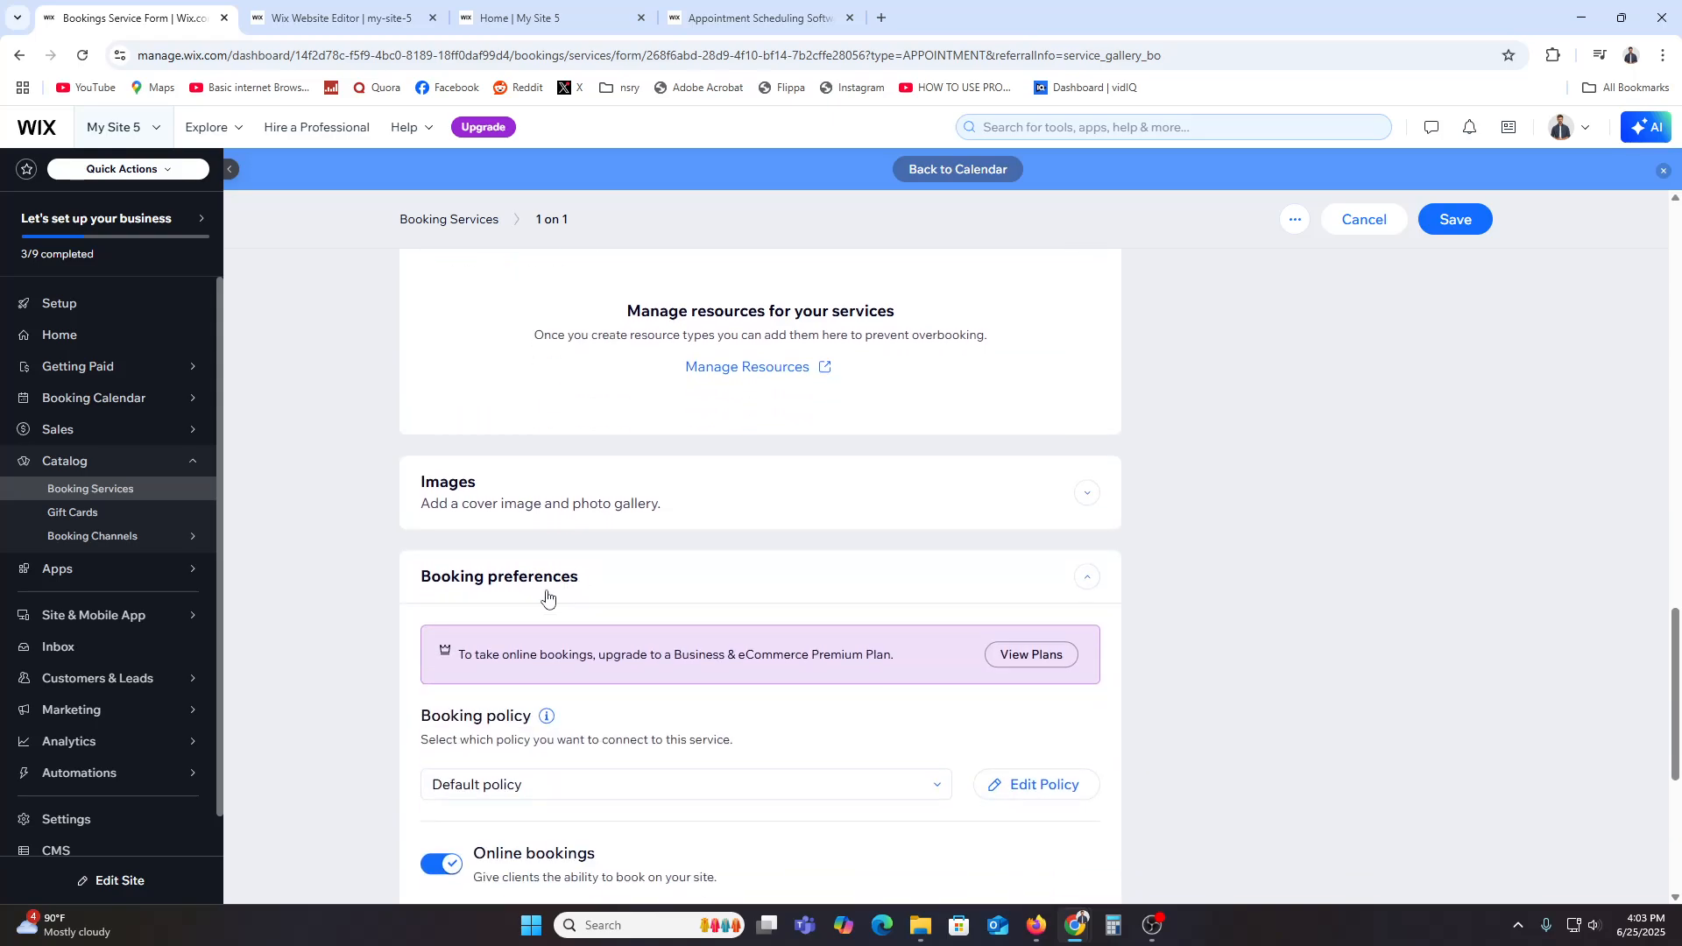
{"action": "scroll", "coordinate": [544, 595], "scroll_direction": "down", "scroll_amount": 2}
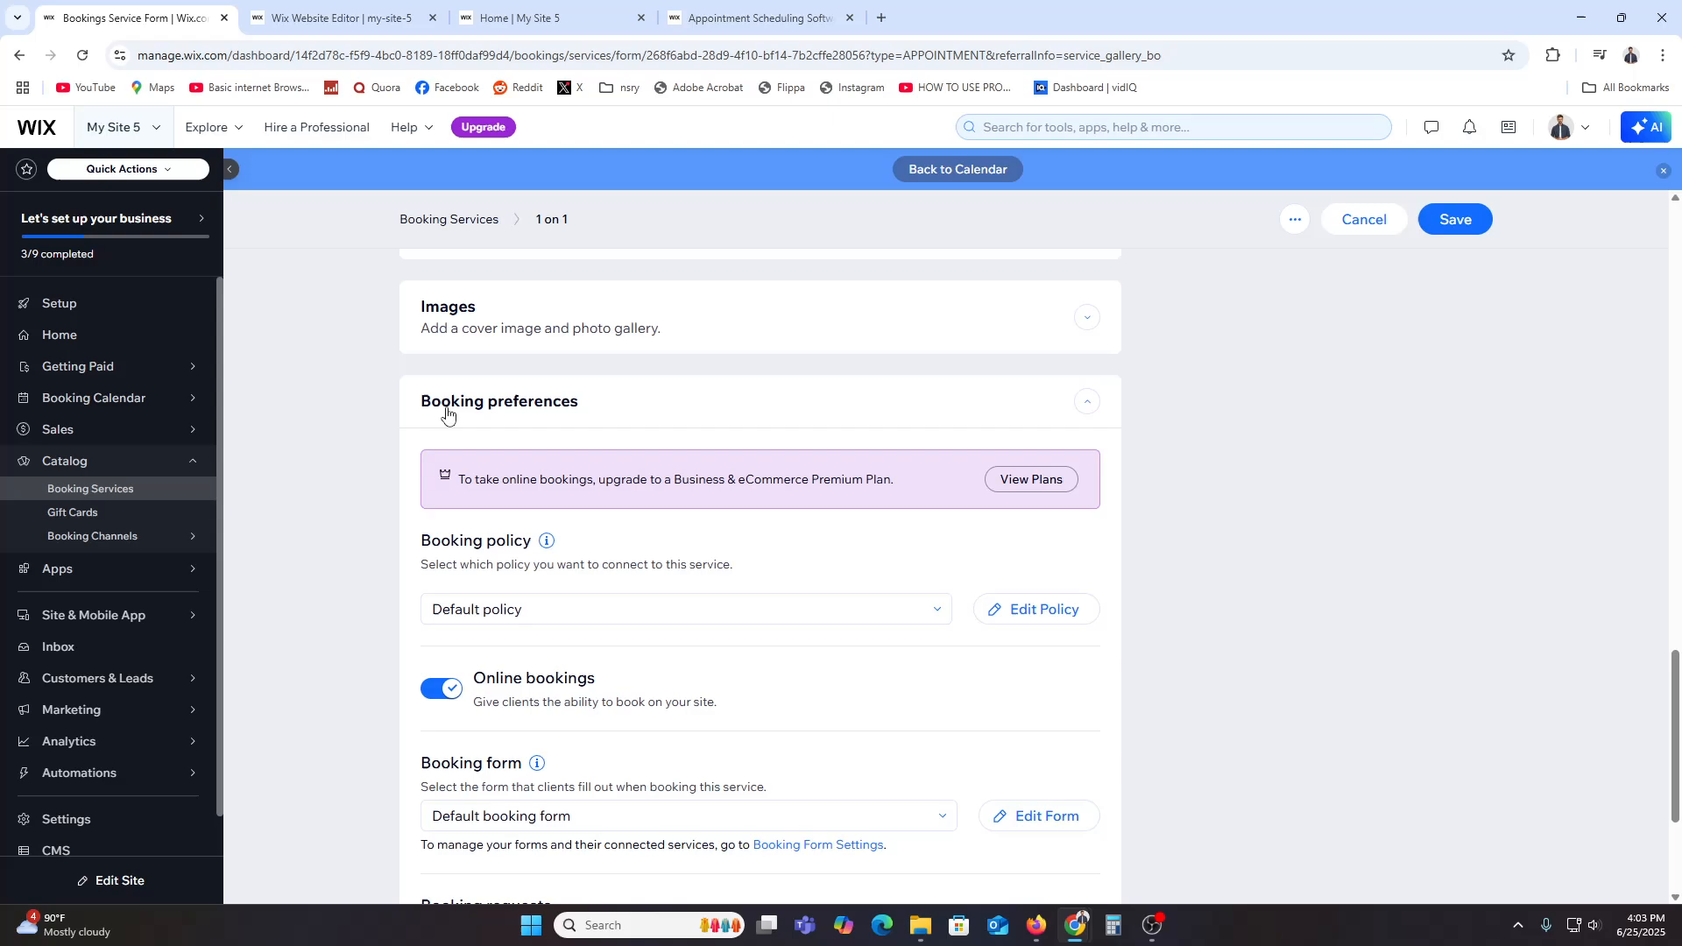
{"action": "left_click", "coordinate": [592, 614]}
{"action": "left_click", "coordinate": [594, 617]}
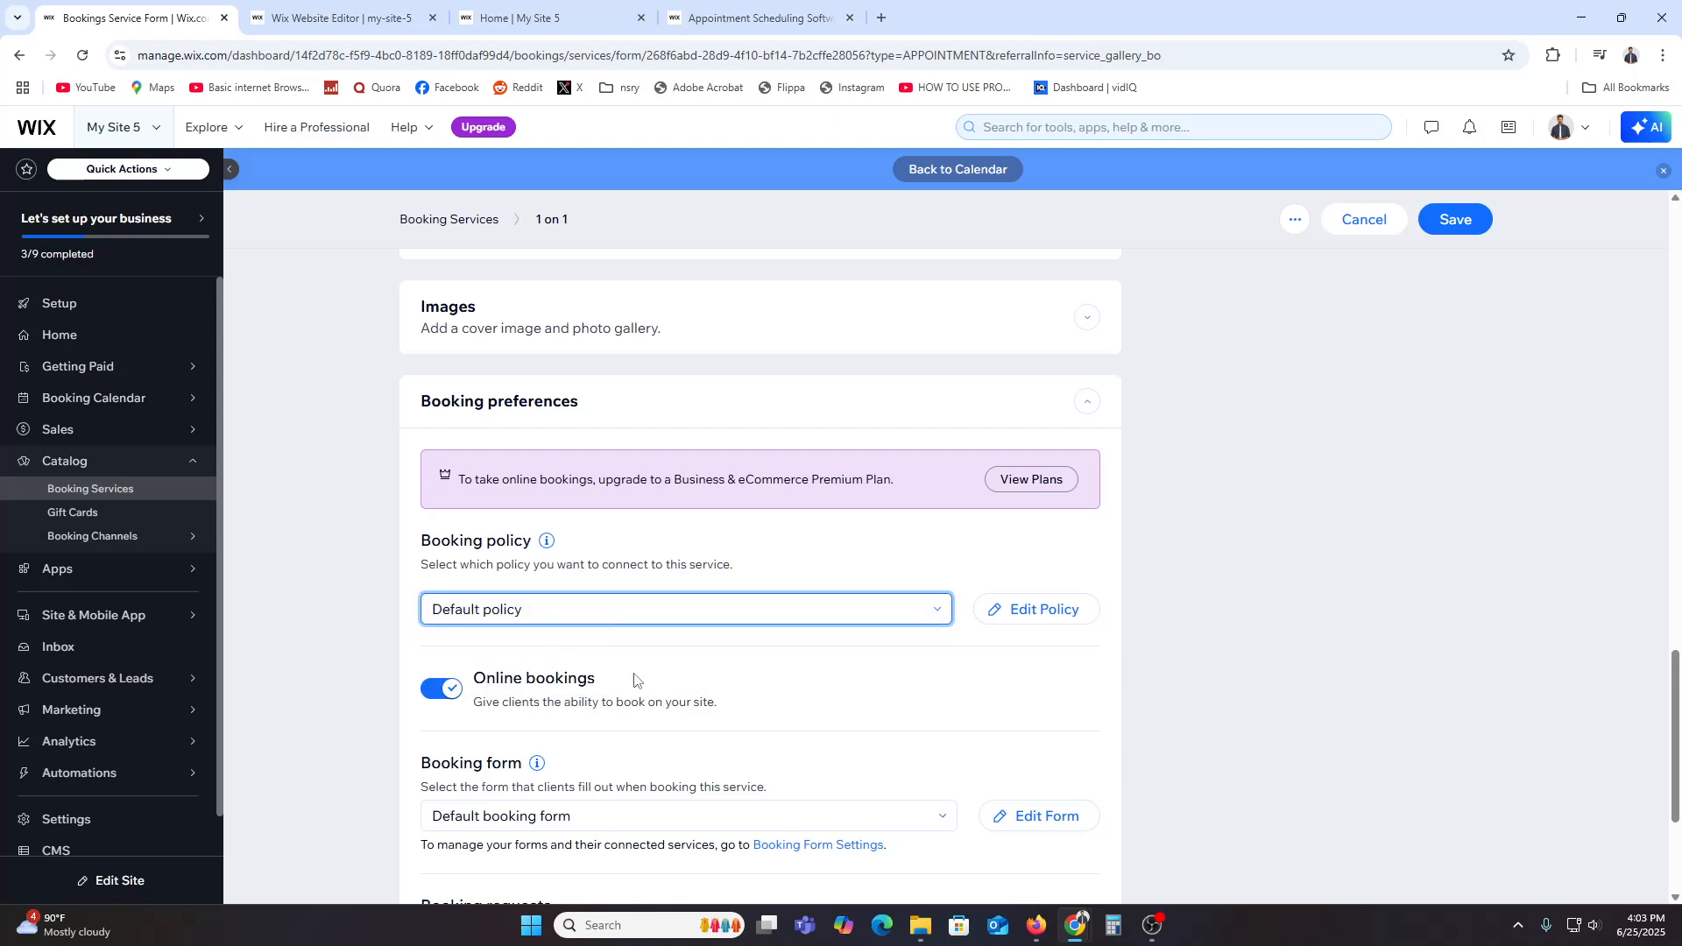
Step: Save the 1 on 1 service and dismiss the upgrade prompt
{"action": "scroll", "coordinate": [648, 681], "scroll_direction": "down", "scroll_amount": 3}
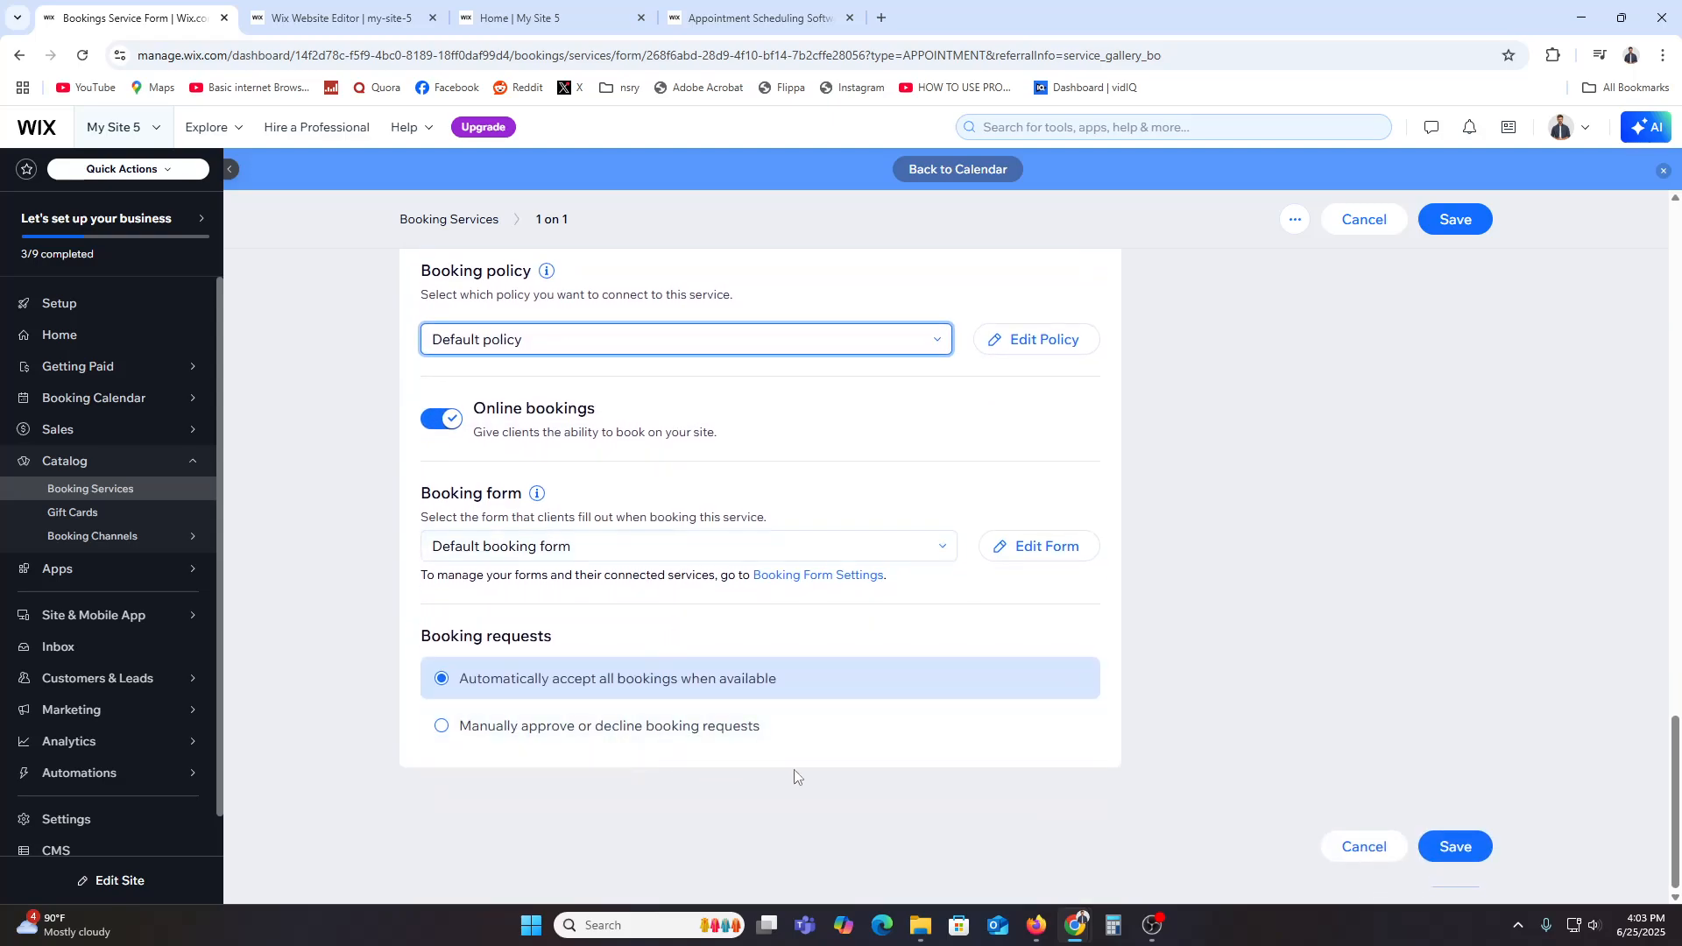
{"action": "left_click", "coordinate": [1482, 844]}
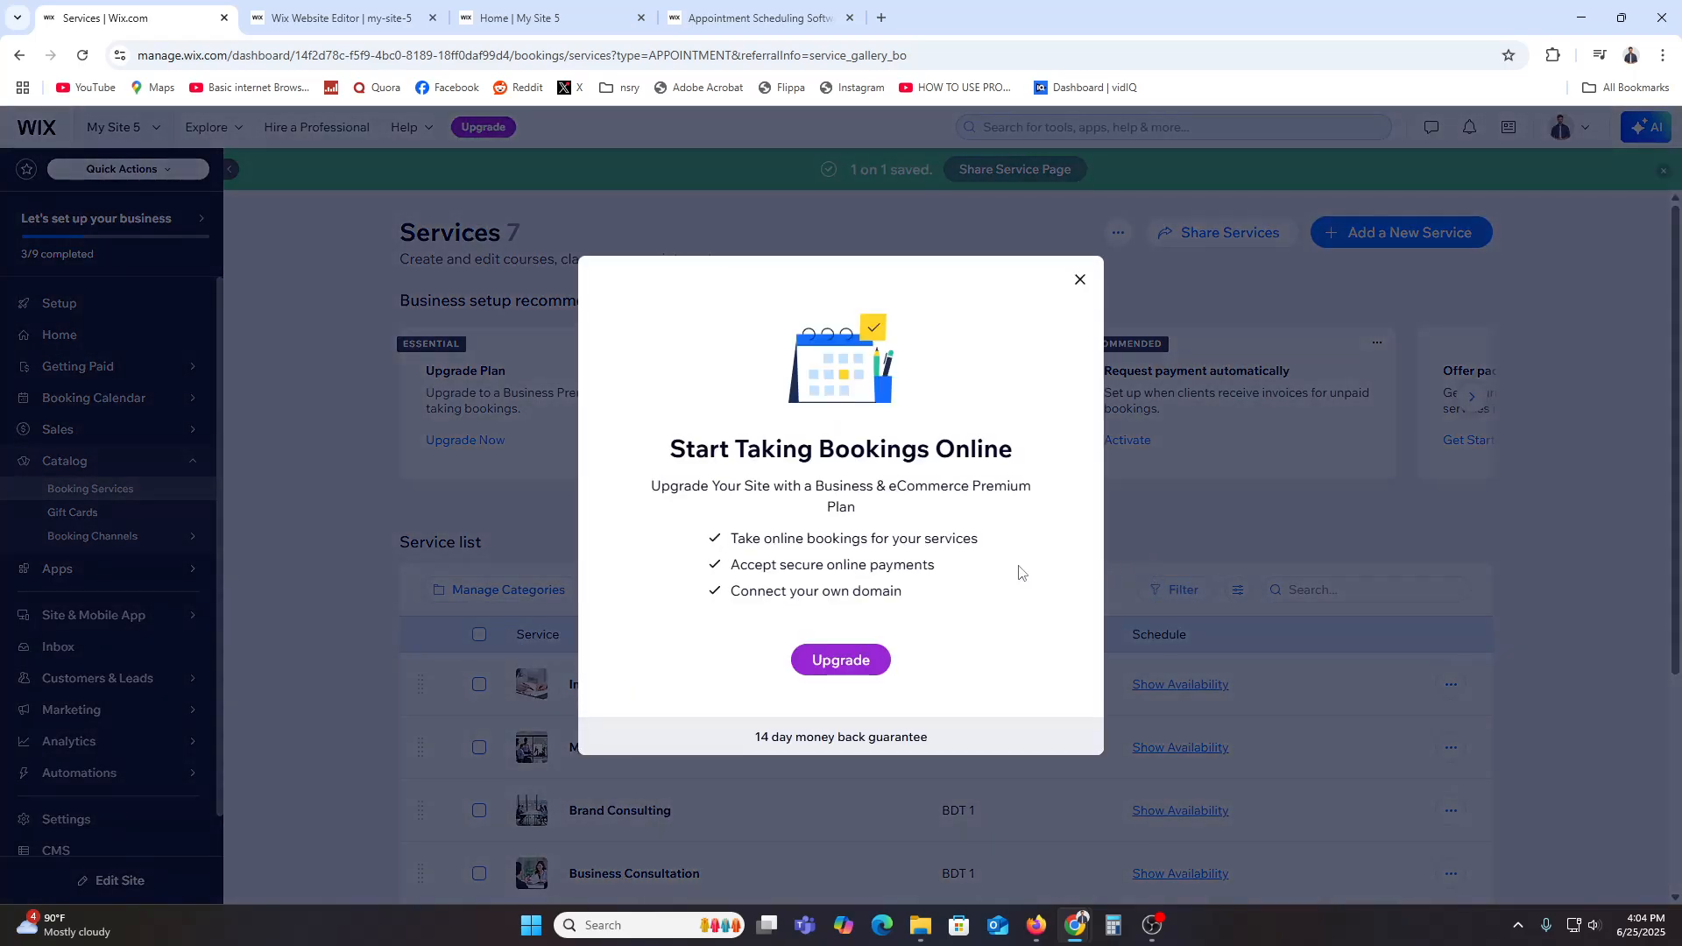
{"action": "left_click", "coordinate": [1078, 282]}
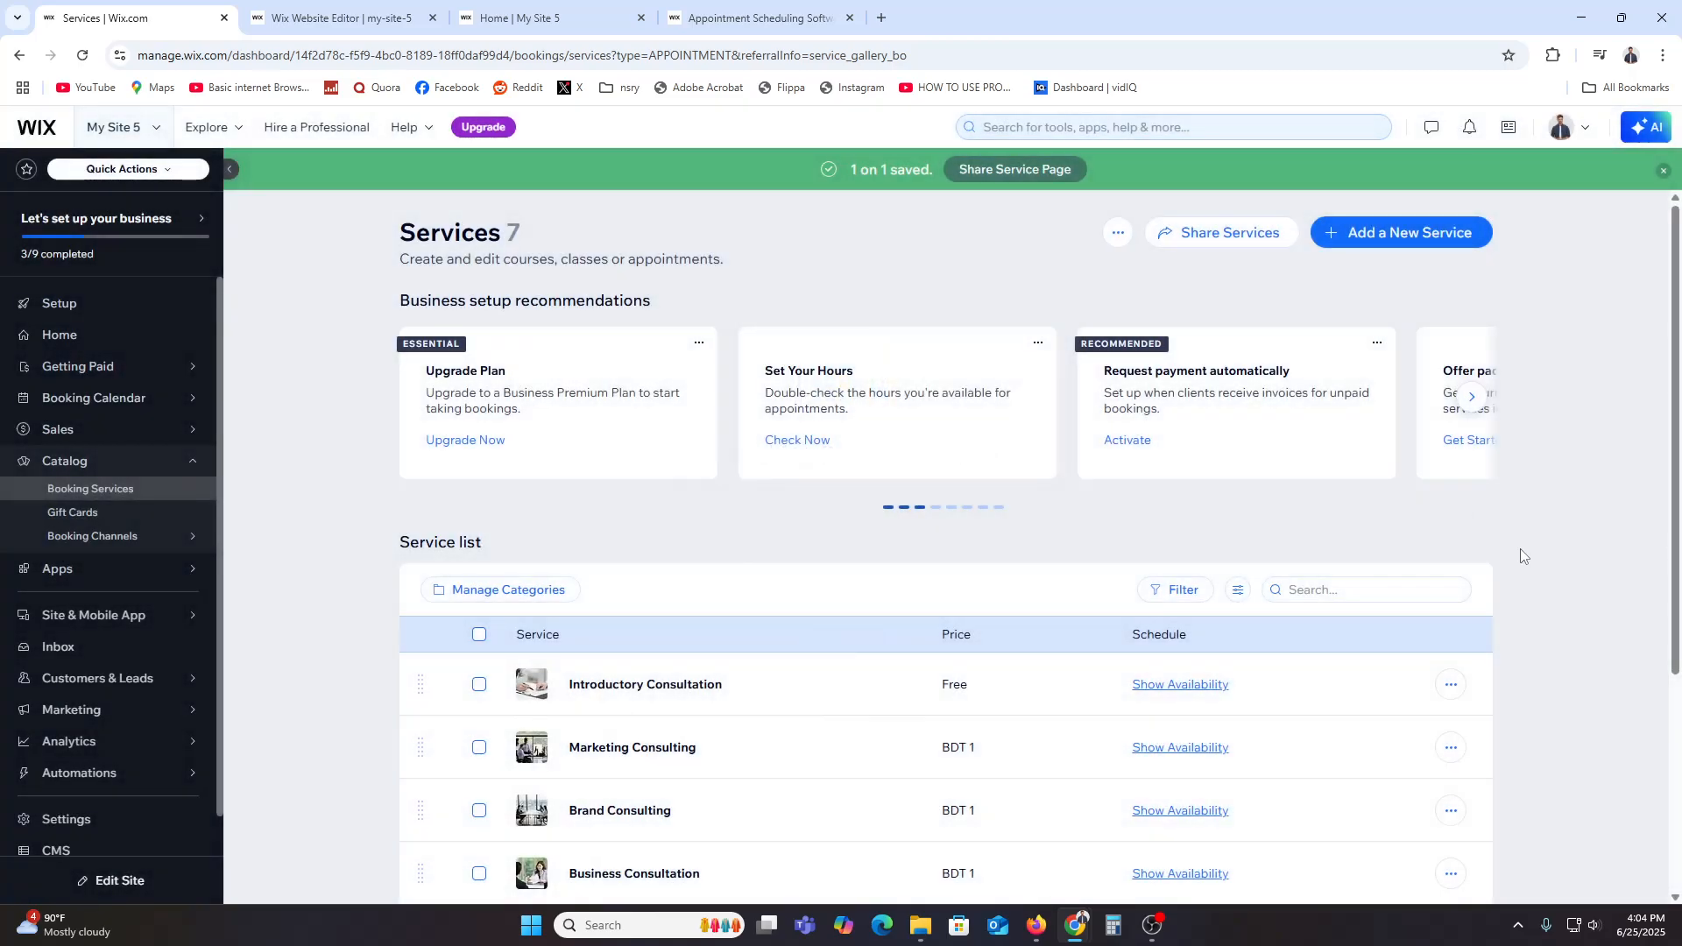
Step: View the Introductory Consultation's weekly availability in the services list
{"action": "scroll", "coordinate": [1521, 548], "scroll_direction": "down", "scroll_amount": 3}
{"action": "left_click", "coordinate": [1174, 423]}
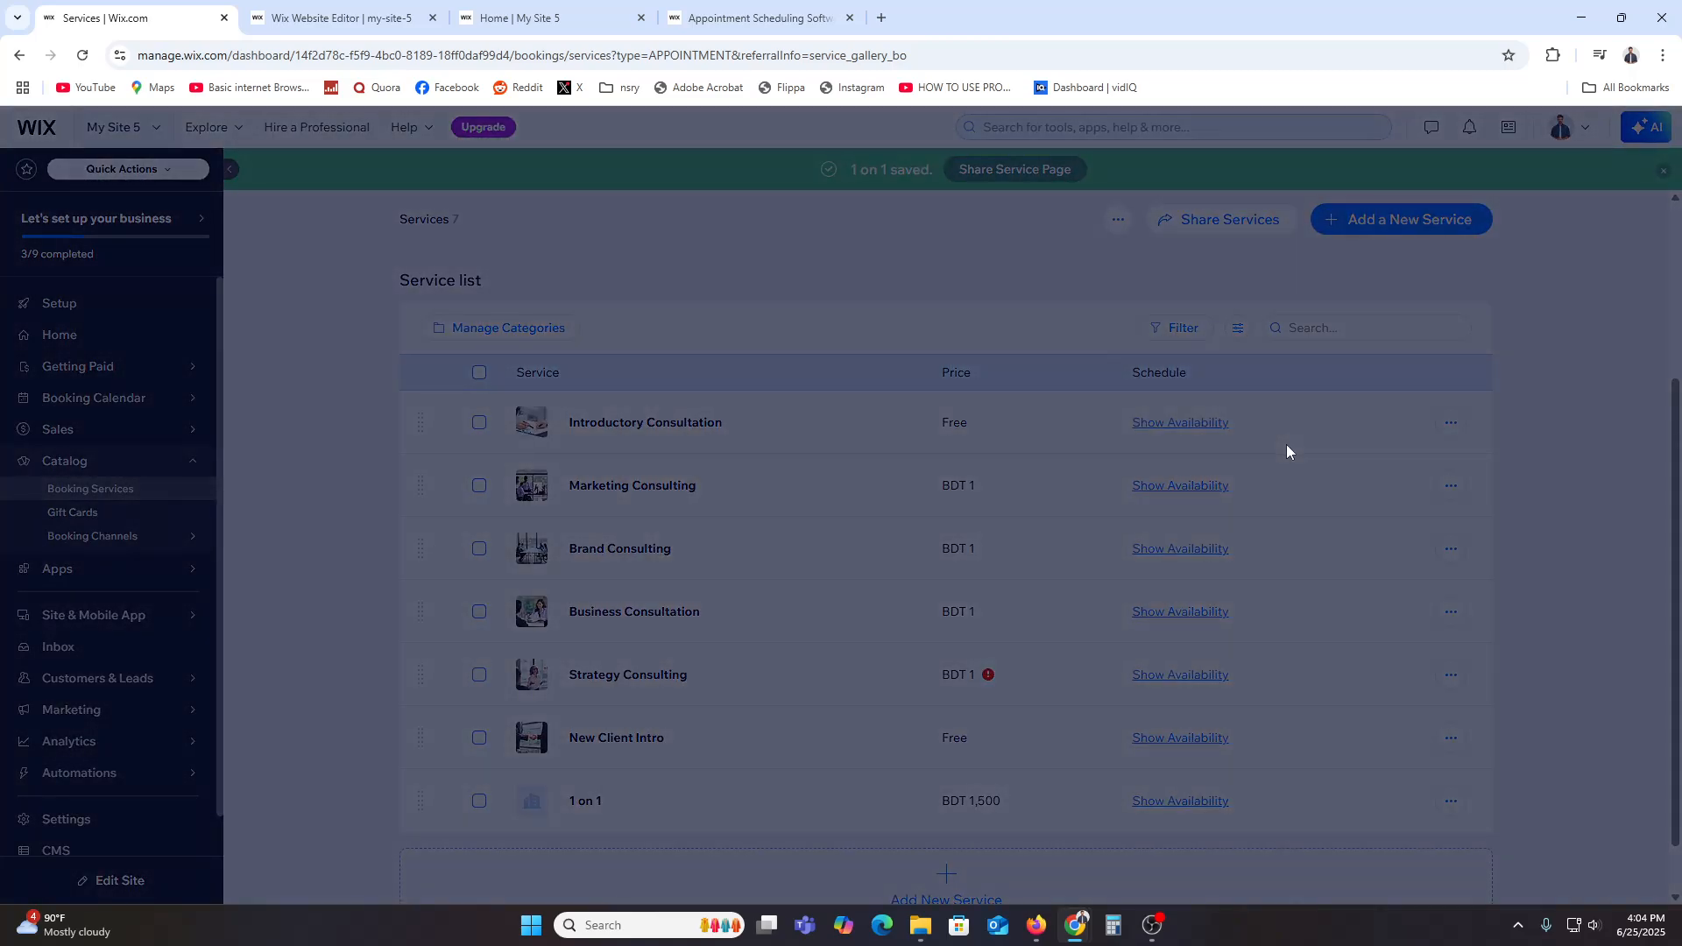
{"action": "scroll", "coordinate": [746, 537], "scroll_direction": "down", "scroll_amount": 2}
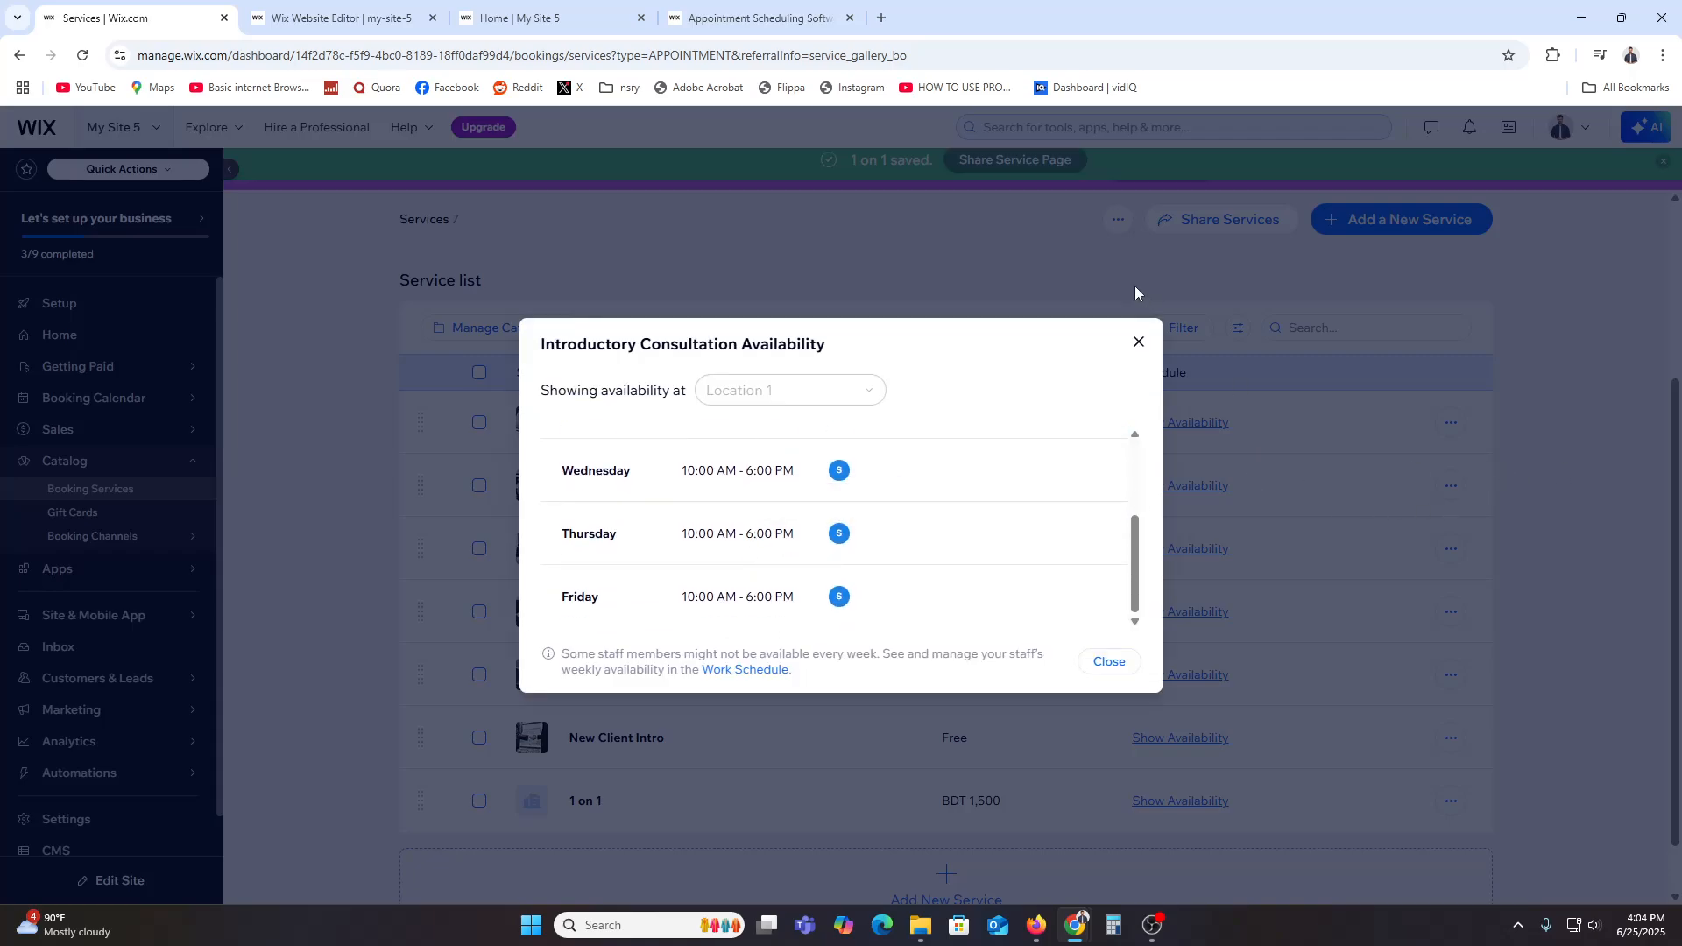
{"action": "left_click", "coordinate": [1138, 343]}
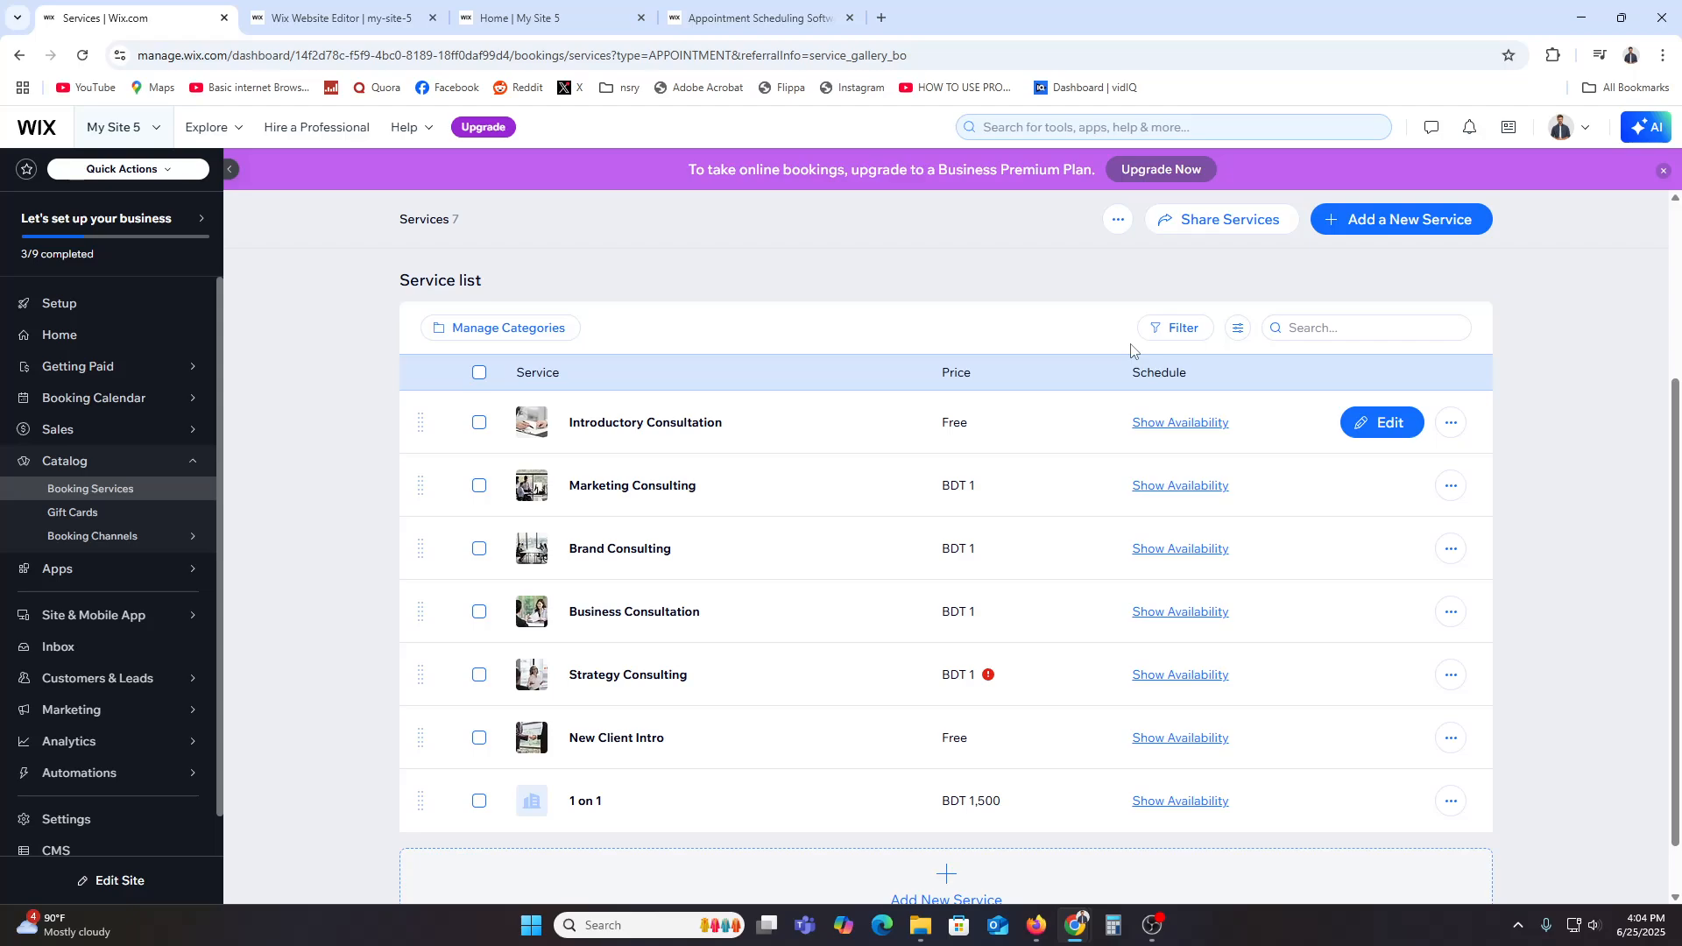
Step: Open the Booking Calendar and expand its session availability filter
{"action": "left_click", "coordinate": [98, 488]}
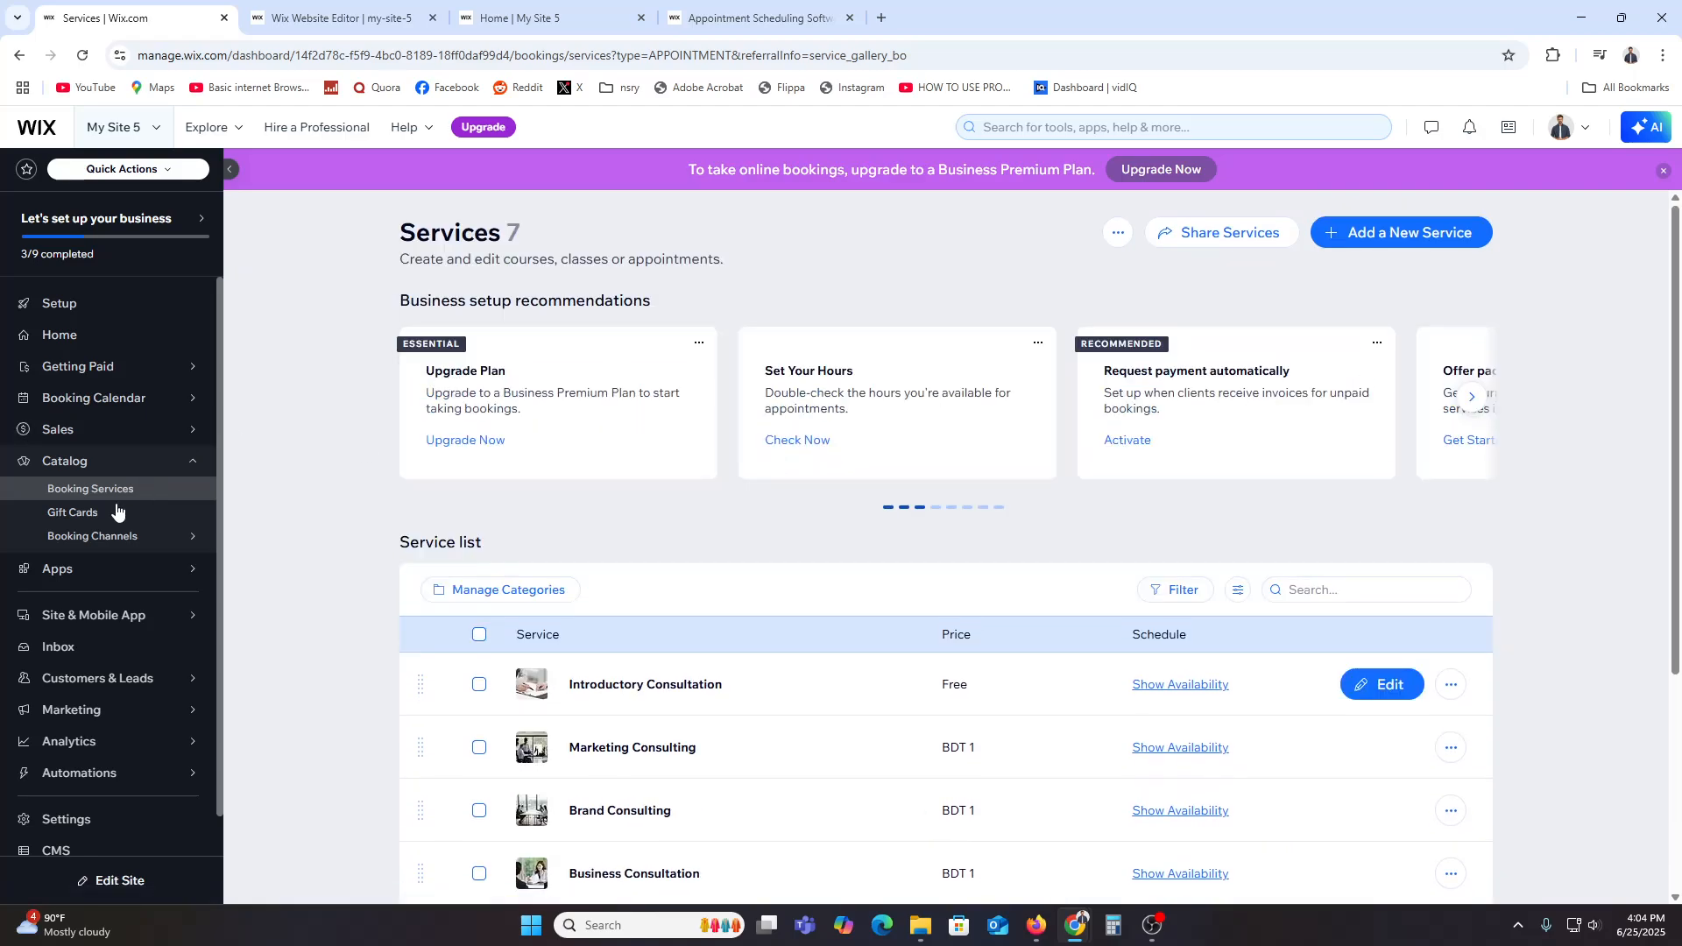
{"action": "left_click", "coordinate": [90, 399]}
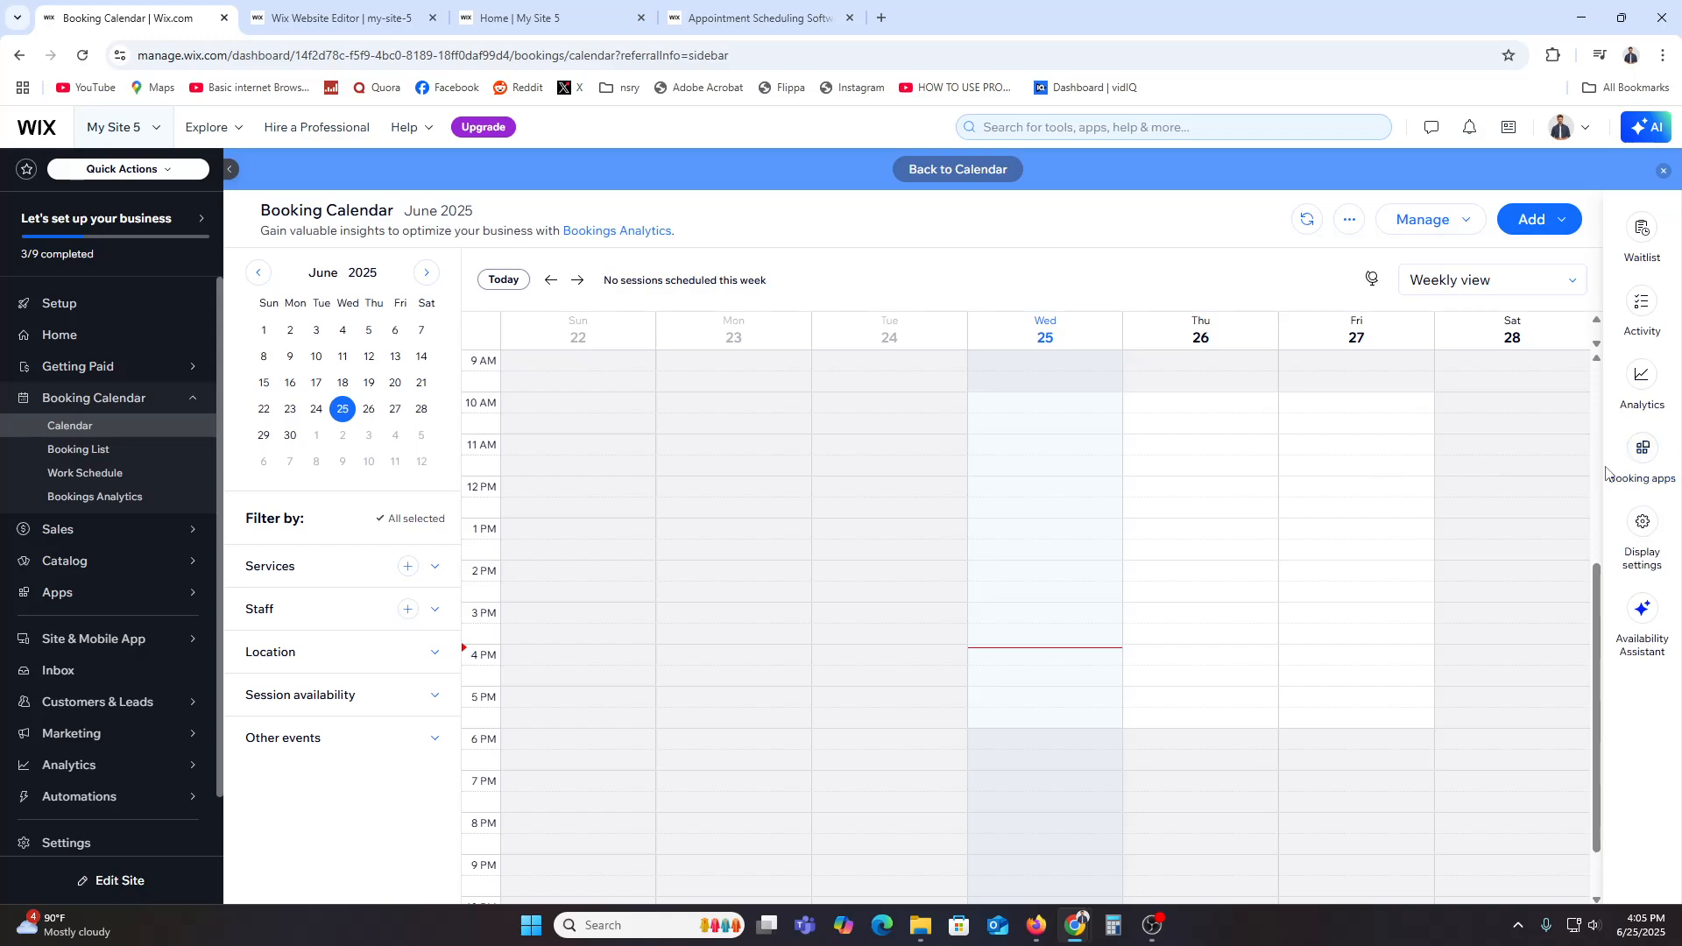
{"action": "left_click", "coordinate": [338, 696]}
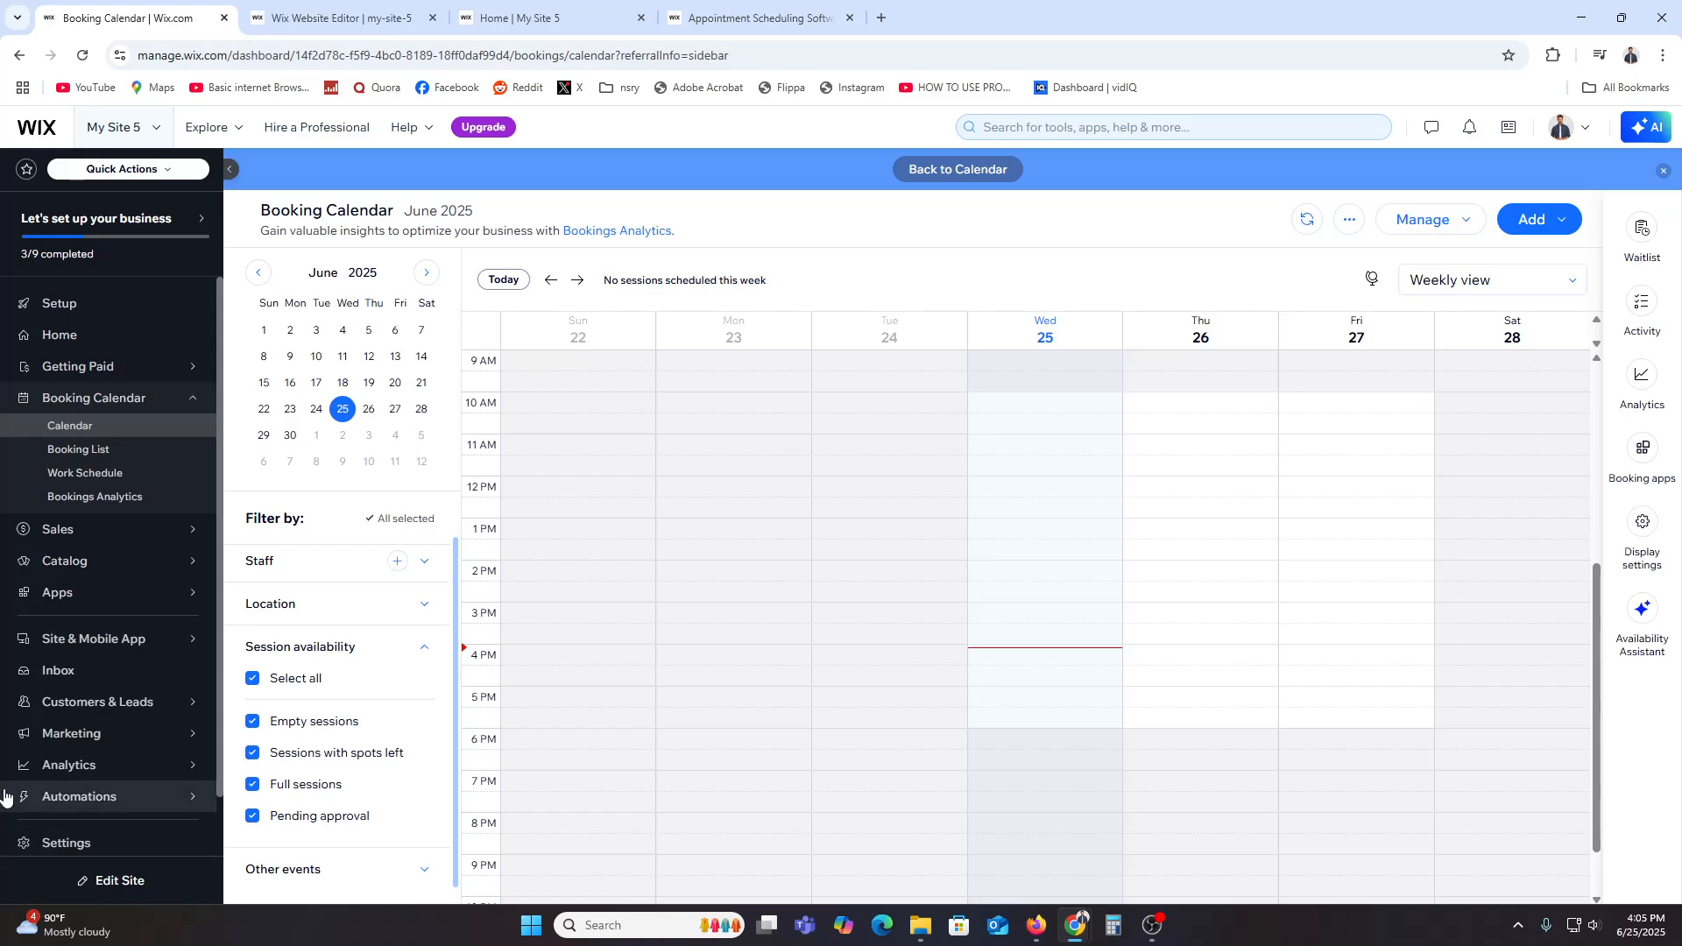
Step: Open the site settings and view the Accept Payments page
{"action": "left_click", "coordinate": [77, 843]}
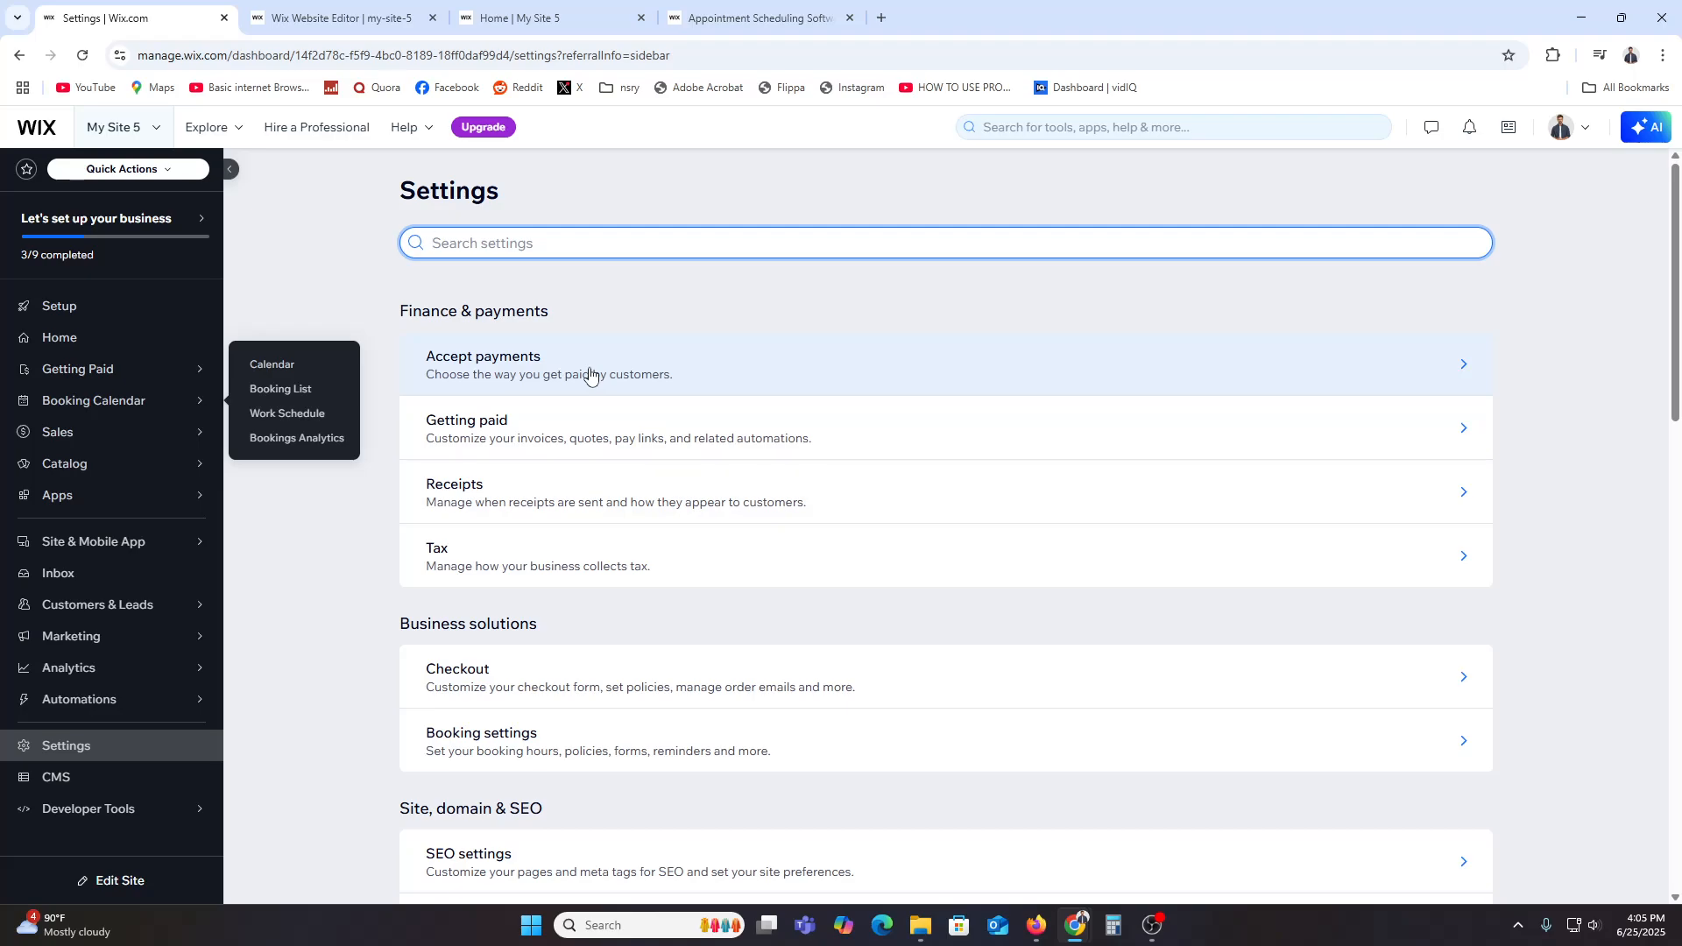
{"action": "left_click", "coordinate": [590, 375]}
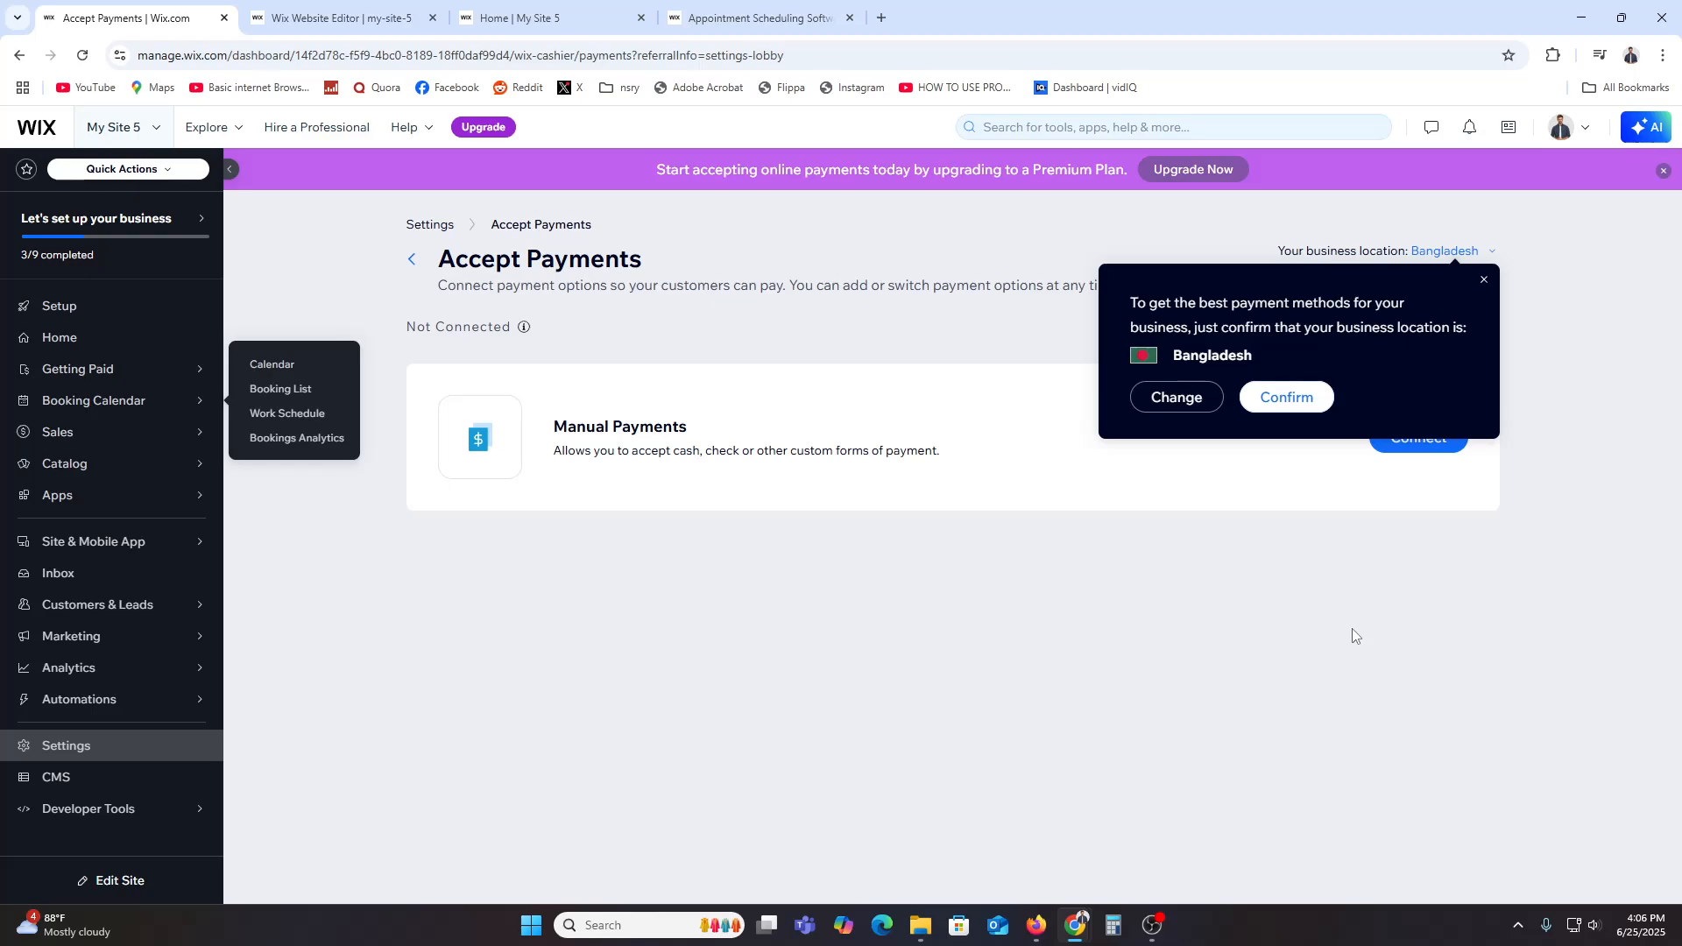
Step: Return to the settings list and open Notification Preferences
{"action": "left_click", "coordinate": [66, 746]}
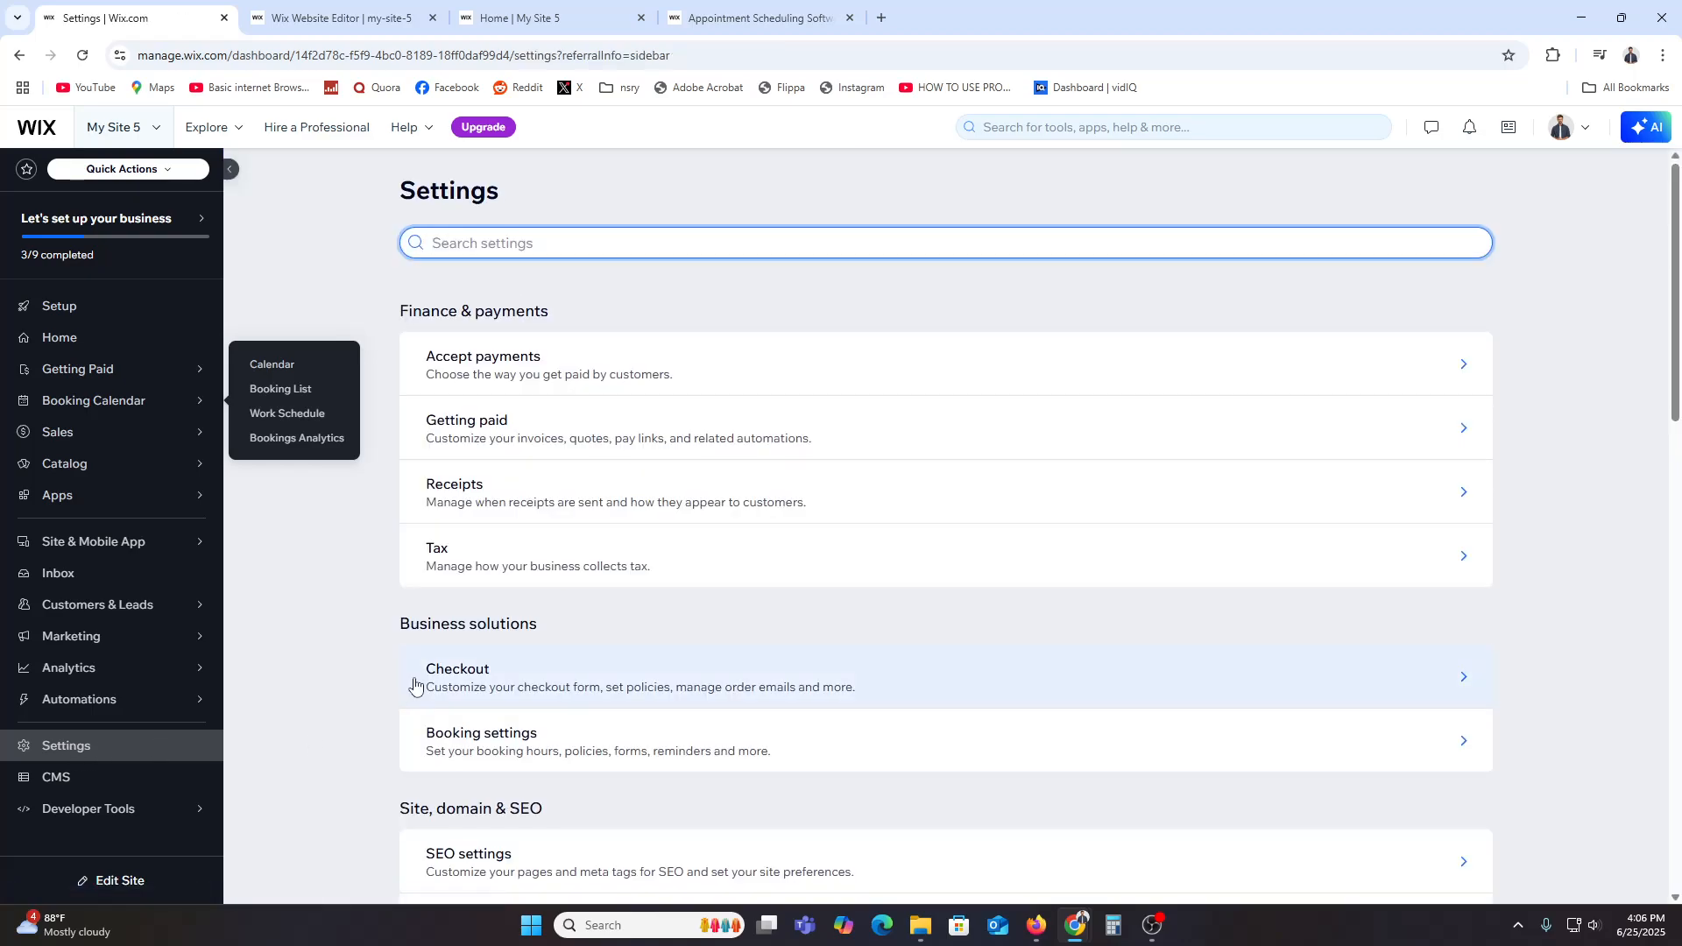
{"action": "scroll", "coordinate": [632, 677], "scroll_direction": "down", "scroll_amount": 4}
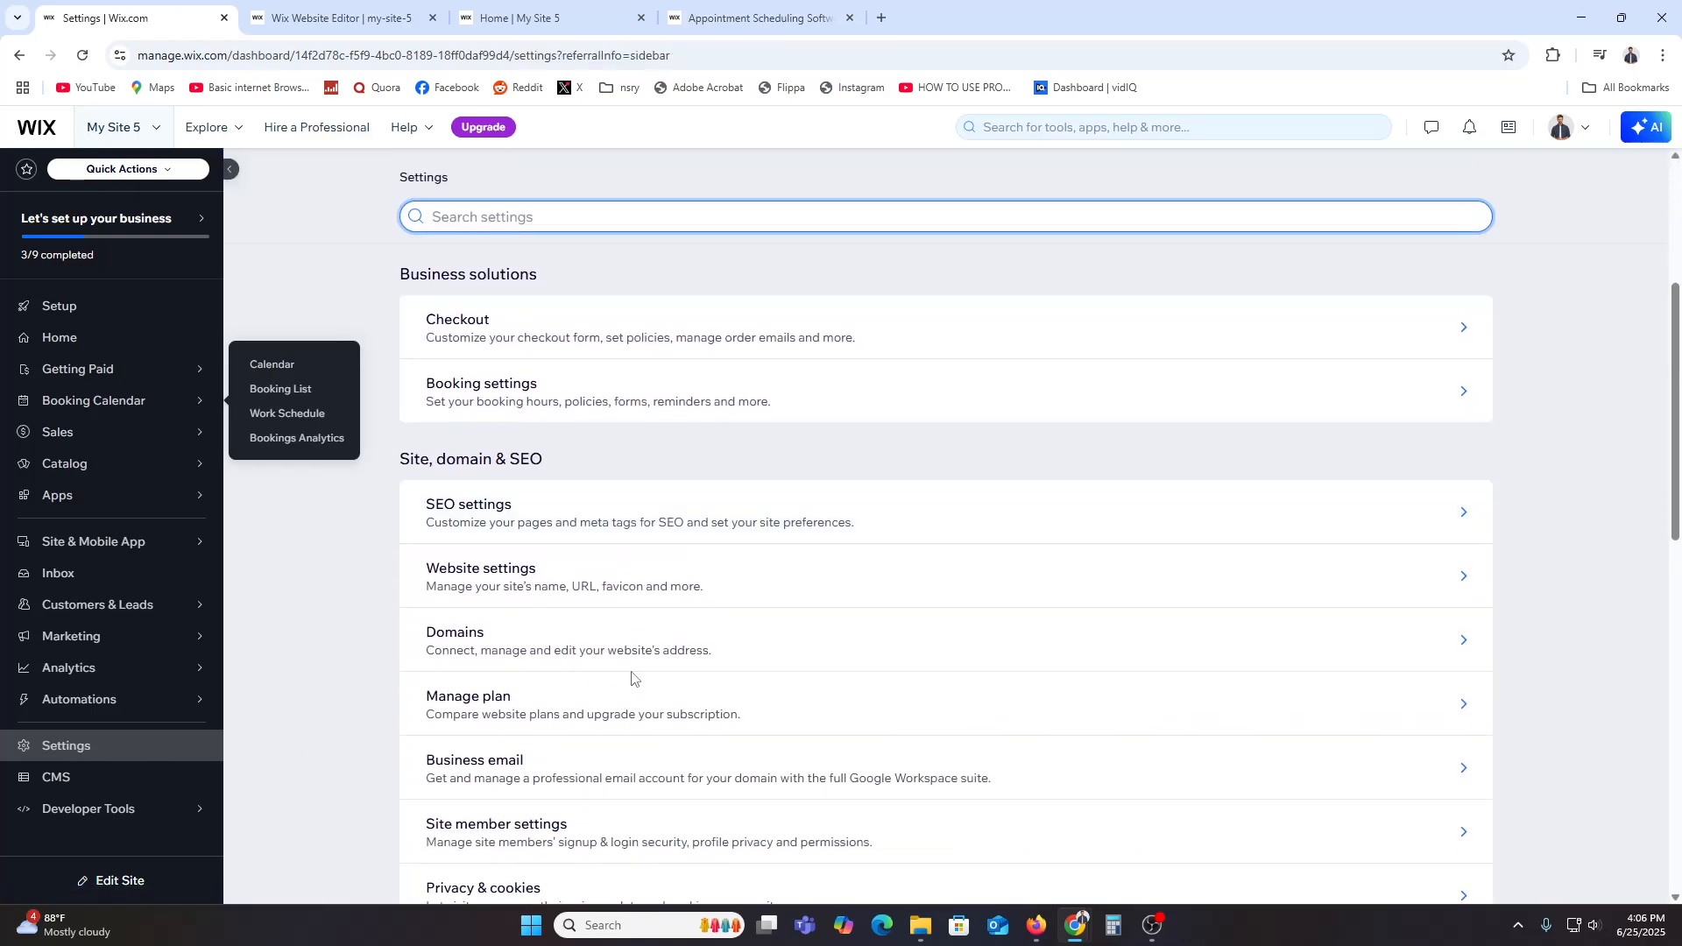
{"action": "scroll", "coordinate": [631, 679], "scroll_direction": "down", "scroll_amount": 8}
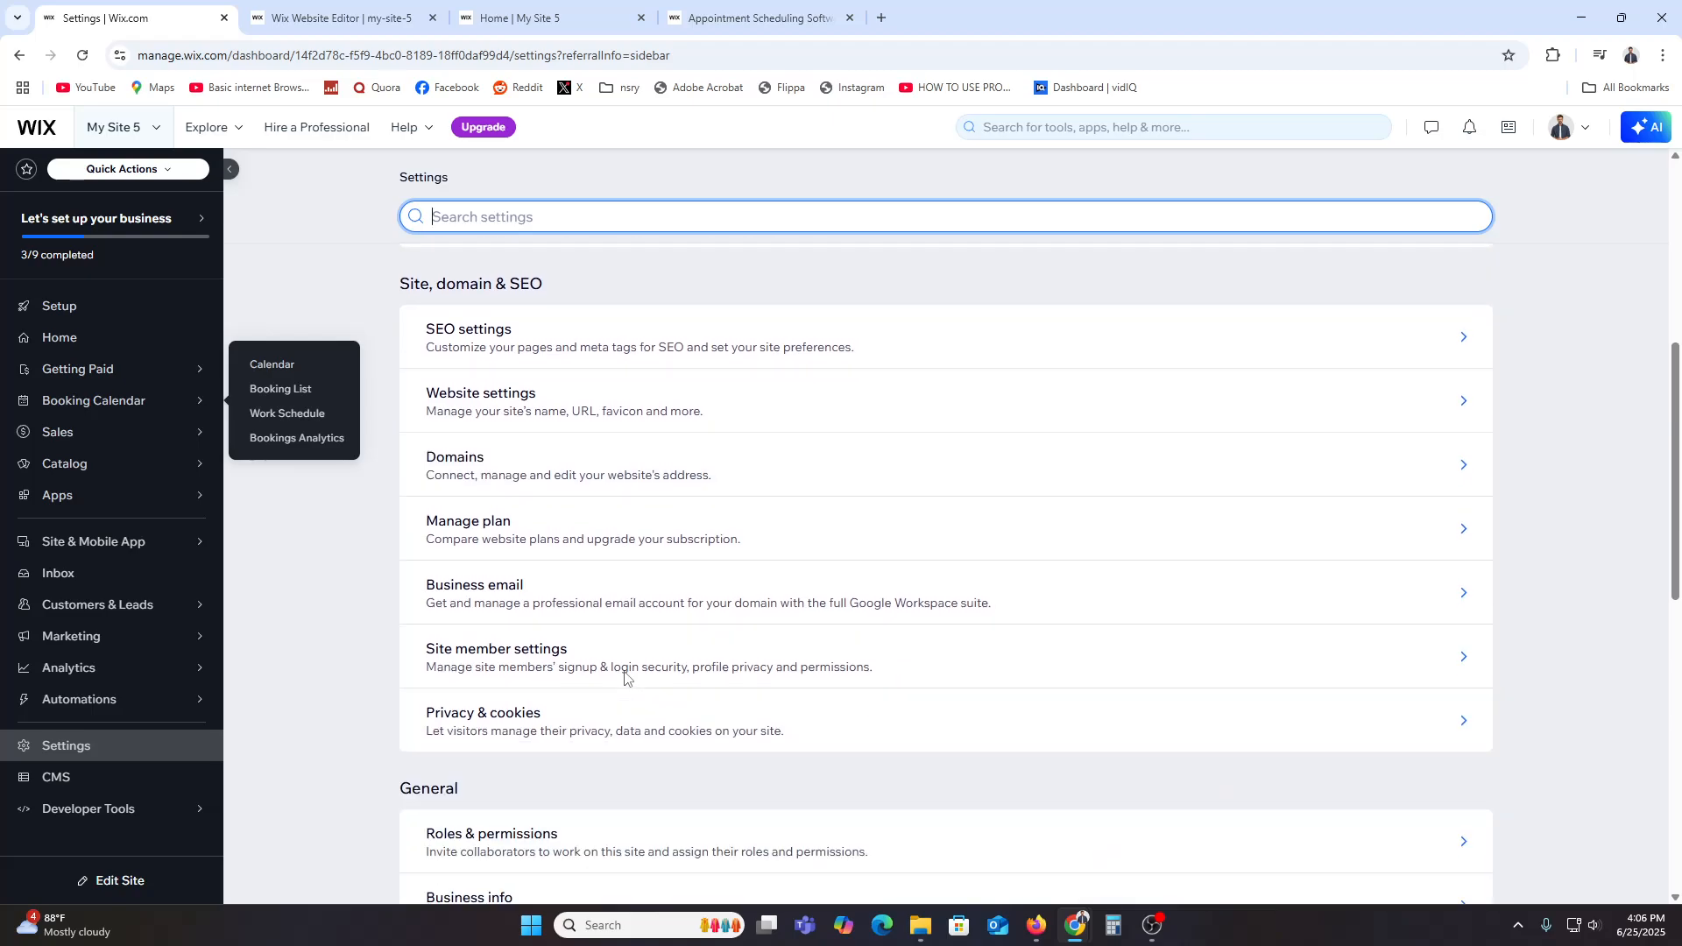
{"action": "scroll", "coordinate": [627, 682], "scroll_direction": "down", "scroll_amount": 4}
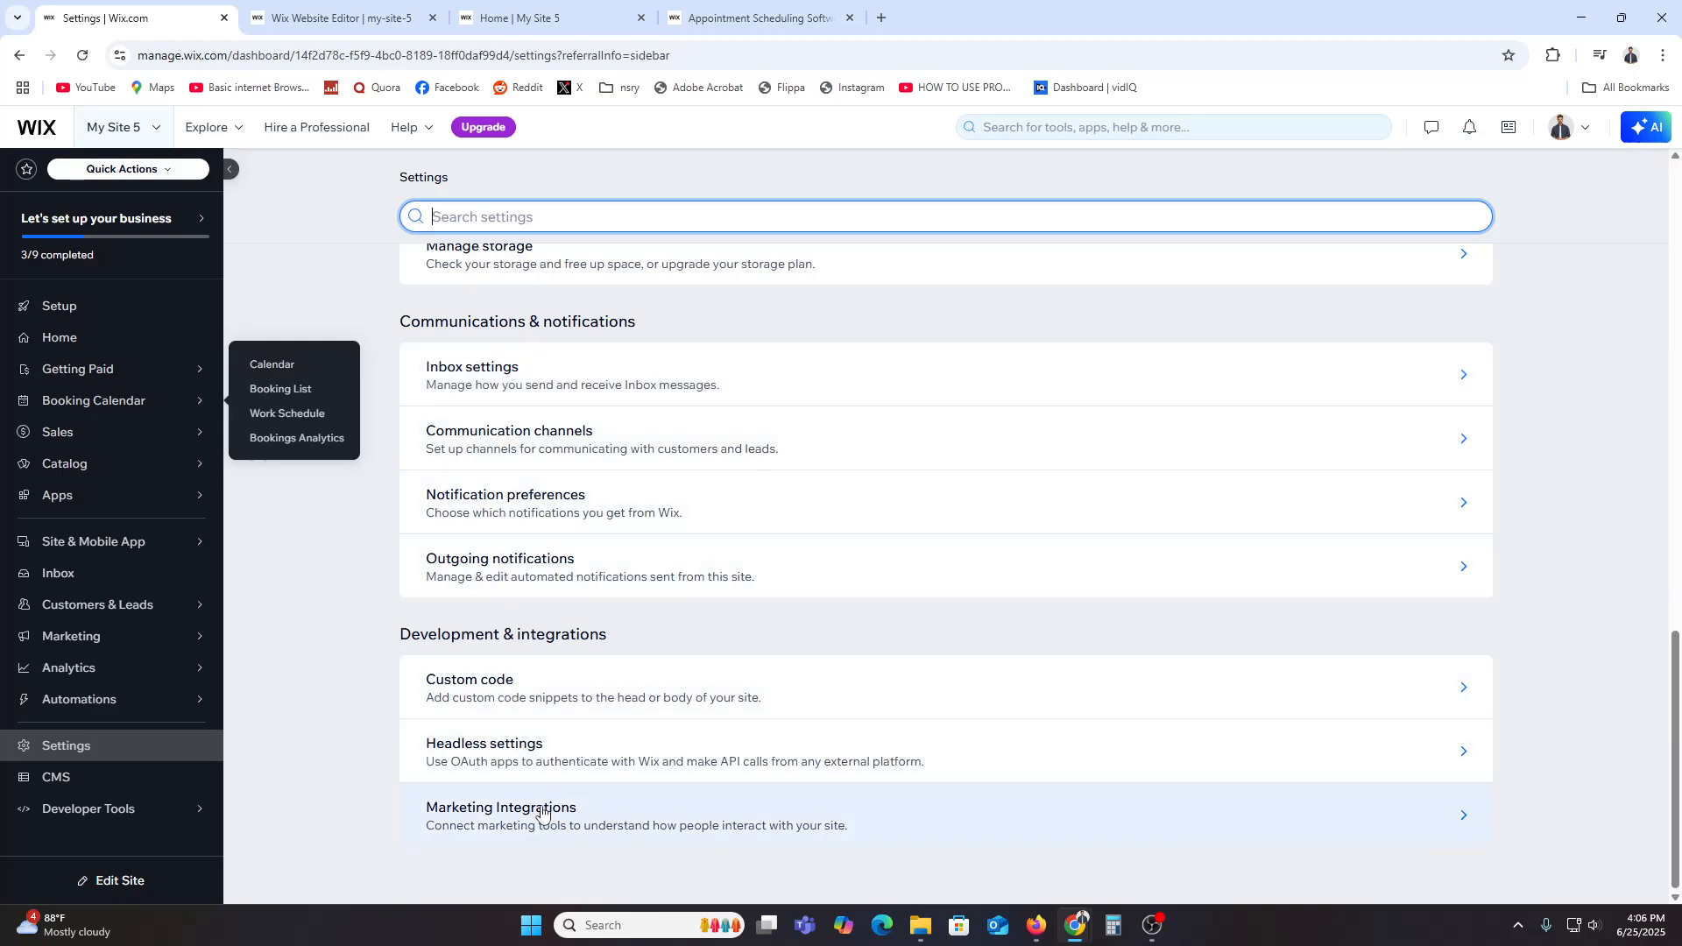
{"action": "left_click", "coordinate": [524, 510]}
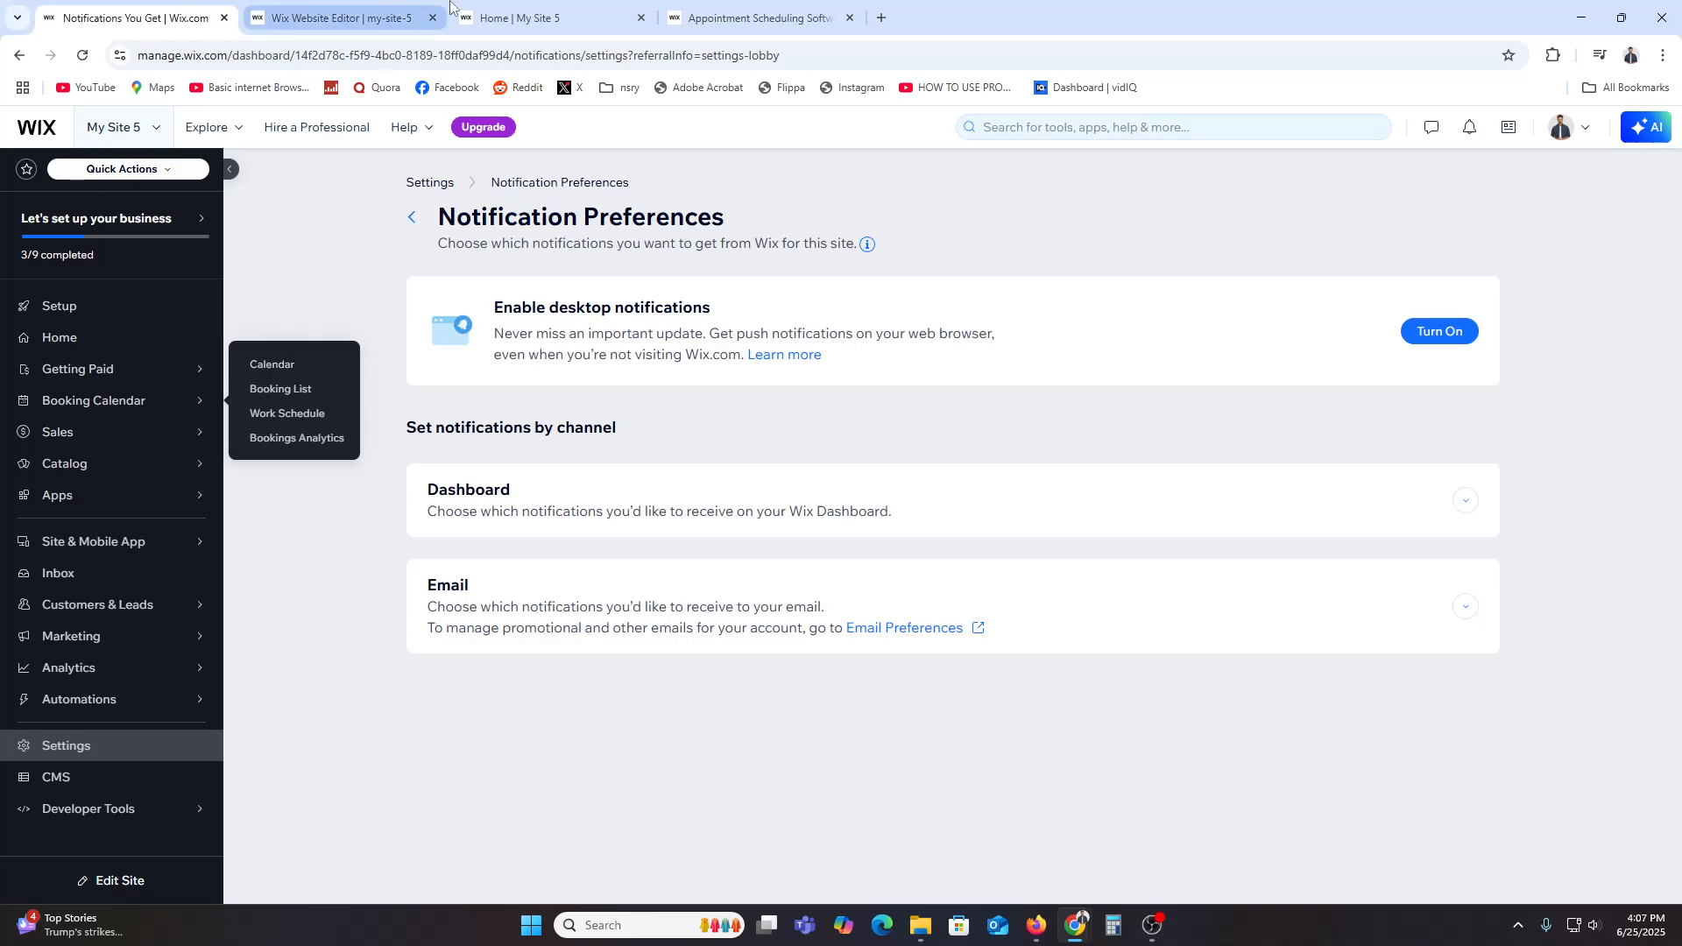
Step: Switch to the live site tab and then to the Wix Website Editor tab
{"action": "left_click", "coordinate": [513, 17]}
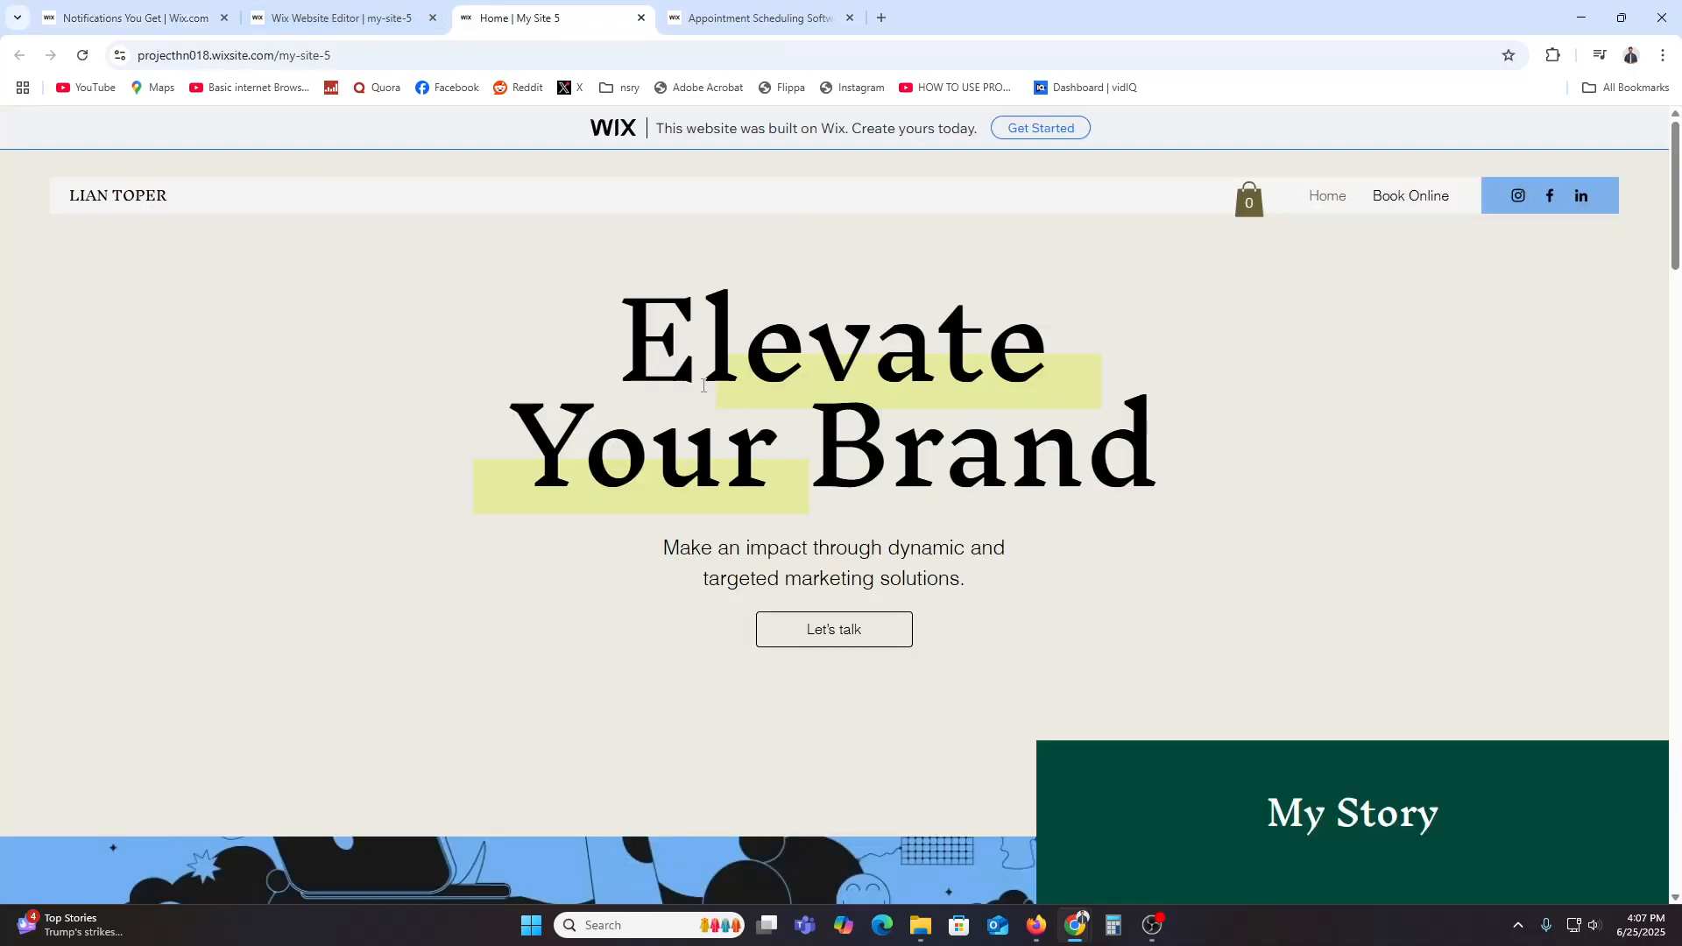
{"action": "left_click", "coordinate": [320, 7]}
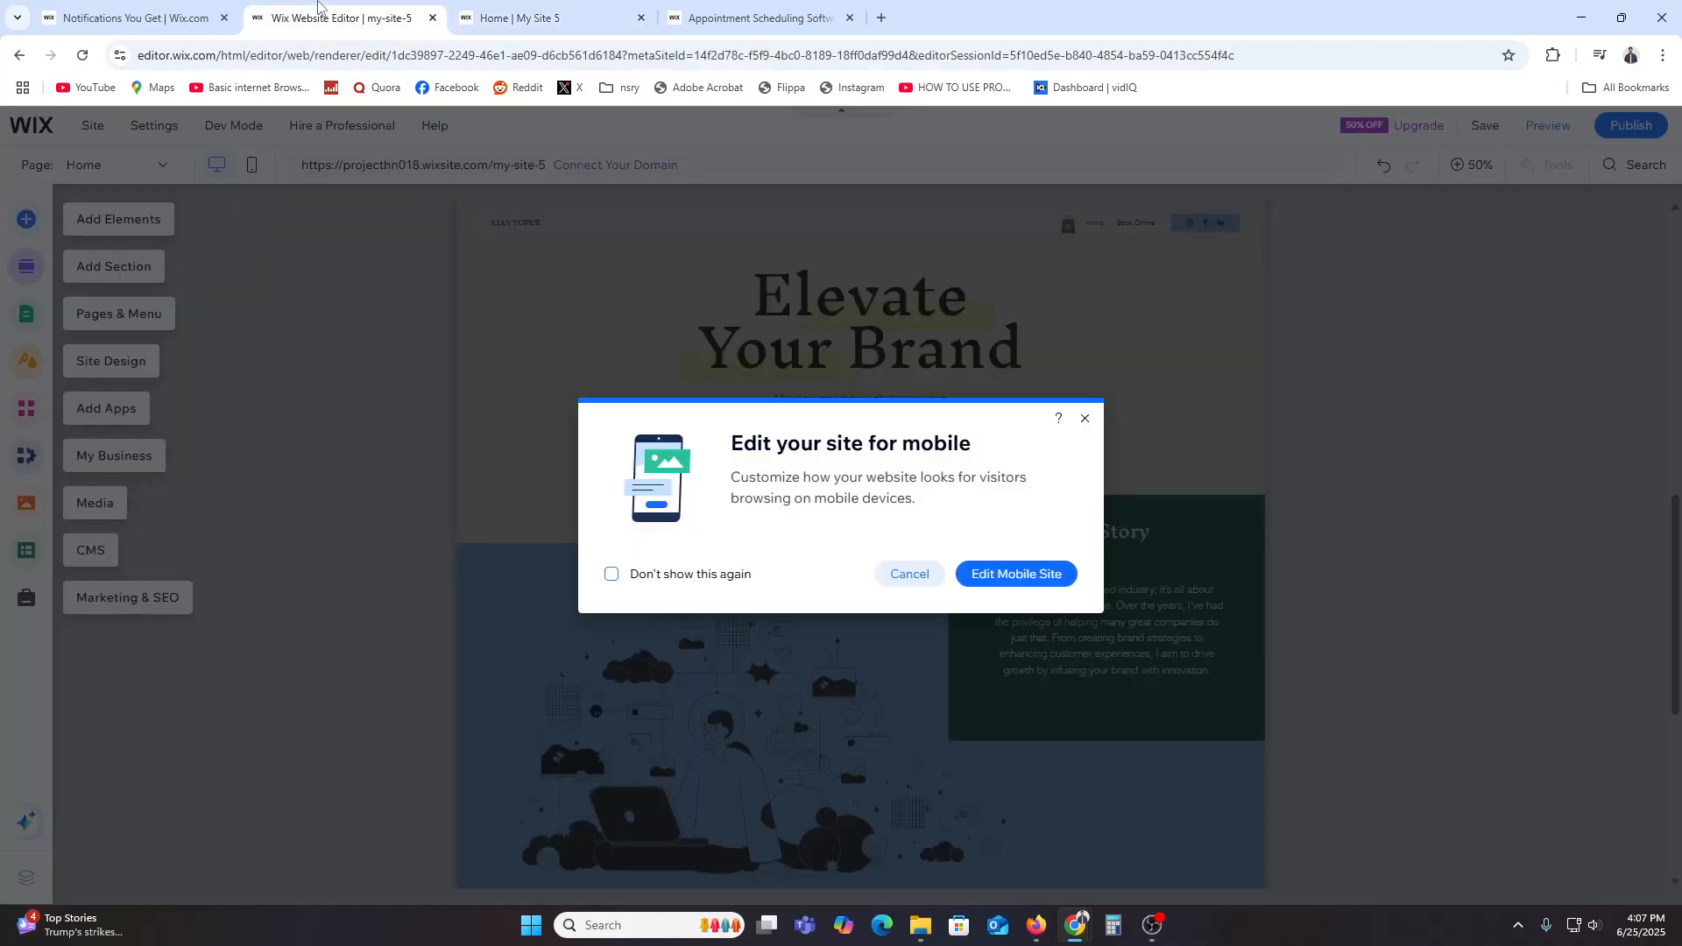
Step: Dismiss the mobile editing prompt and scroll through the home page in the editor
{"action": "left_click", "coordinate": [1085, 419]}
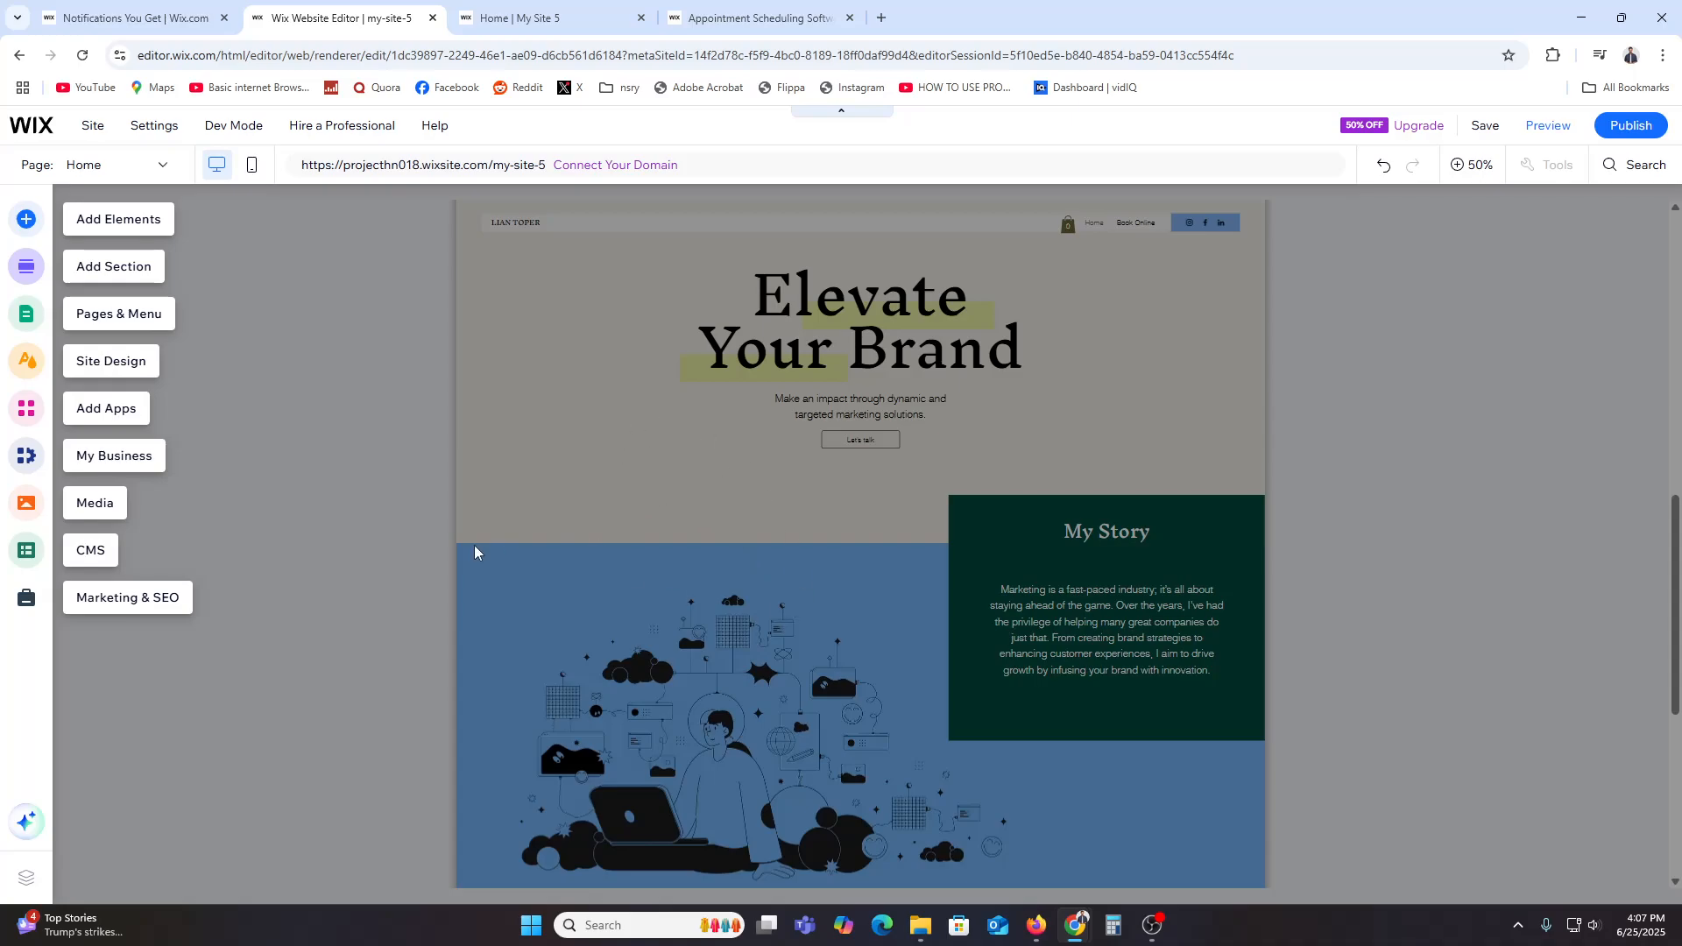
{"action": "left_click", "coordinate": [413, 567]}
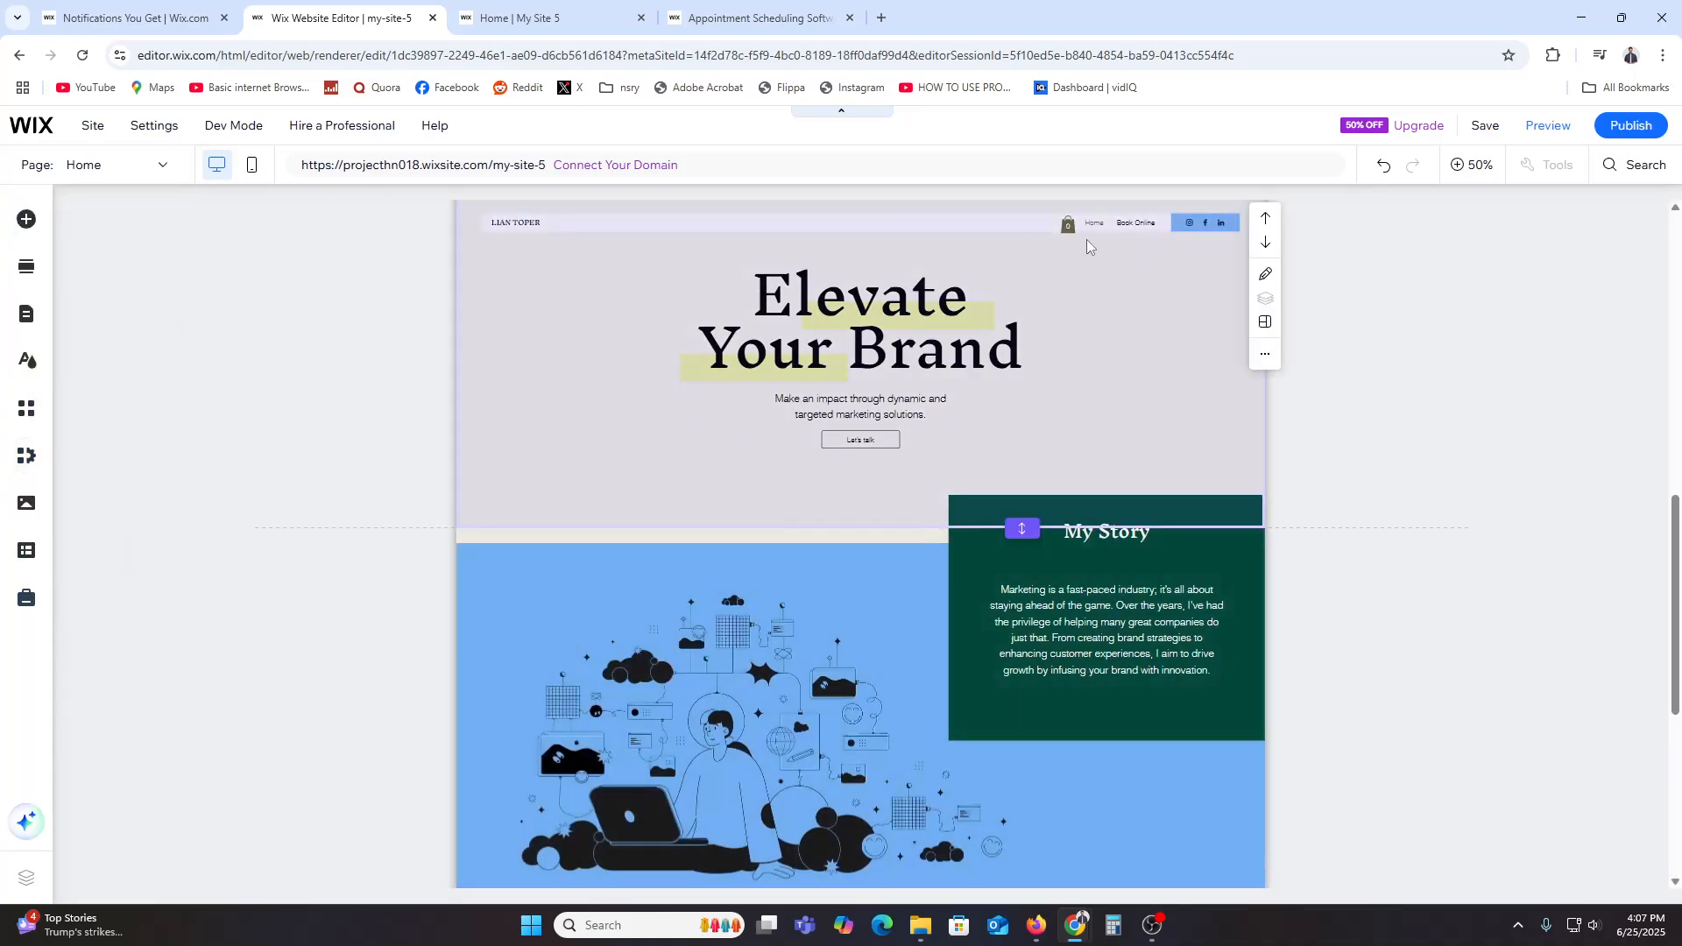
{"action": "scroll", "coordinate": [797, 701], "scroll_direction": "down", "scroll_amount": 10}
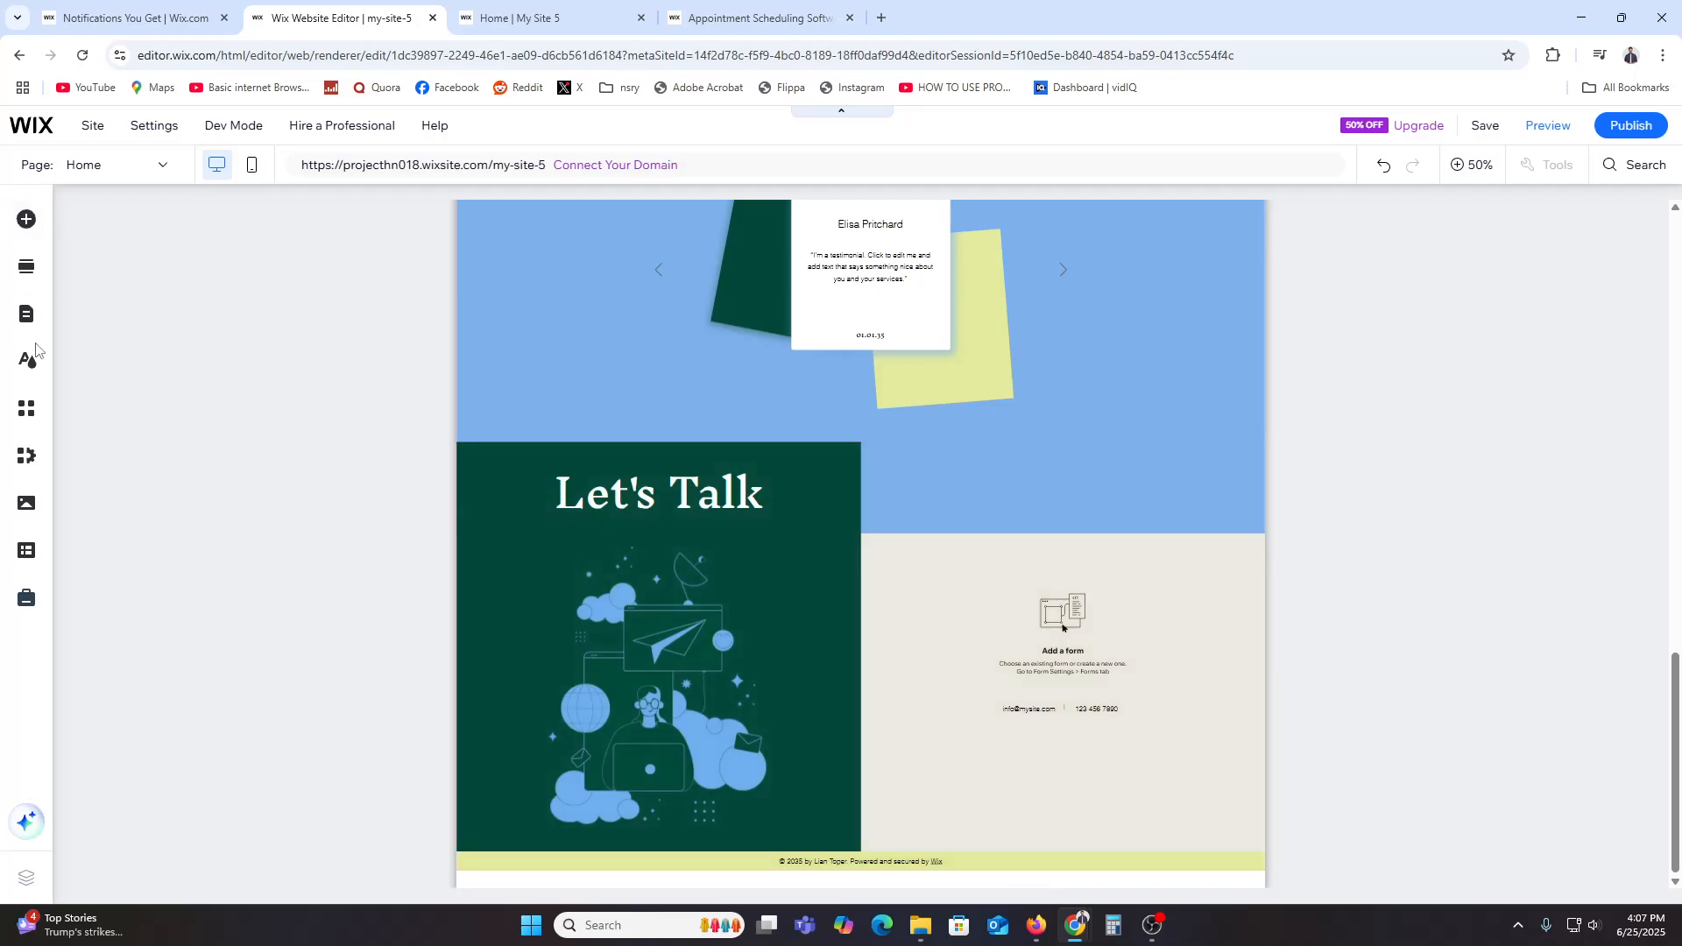
Step: Open the Bookings category of Add Elements and browse the available booking widgets
{"action": "left_click", "coordinate": [26, 219]}
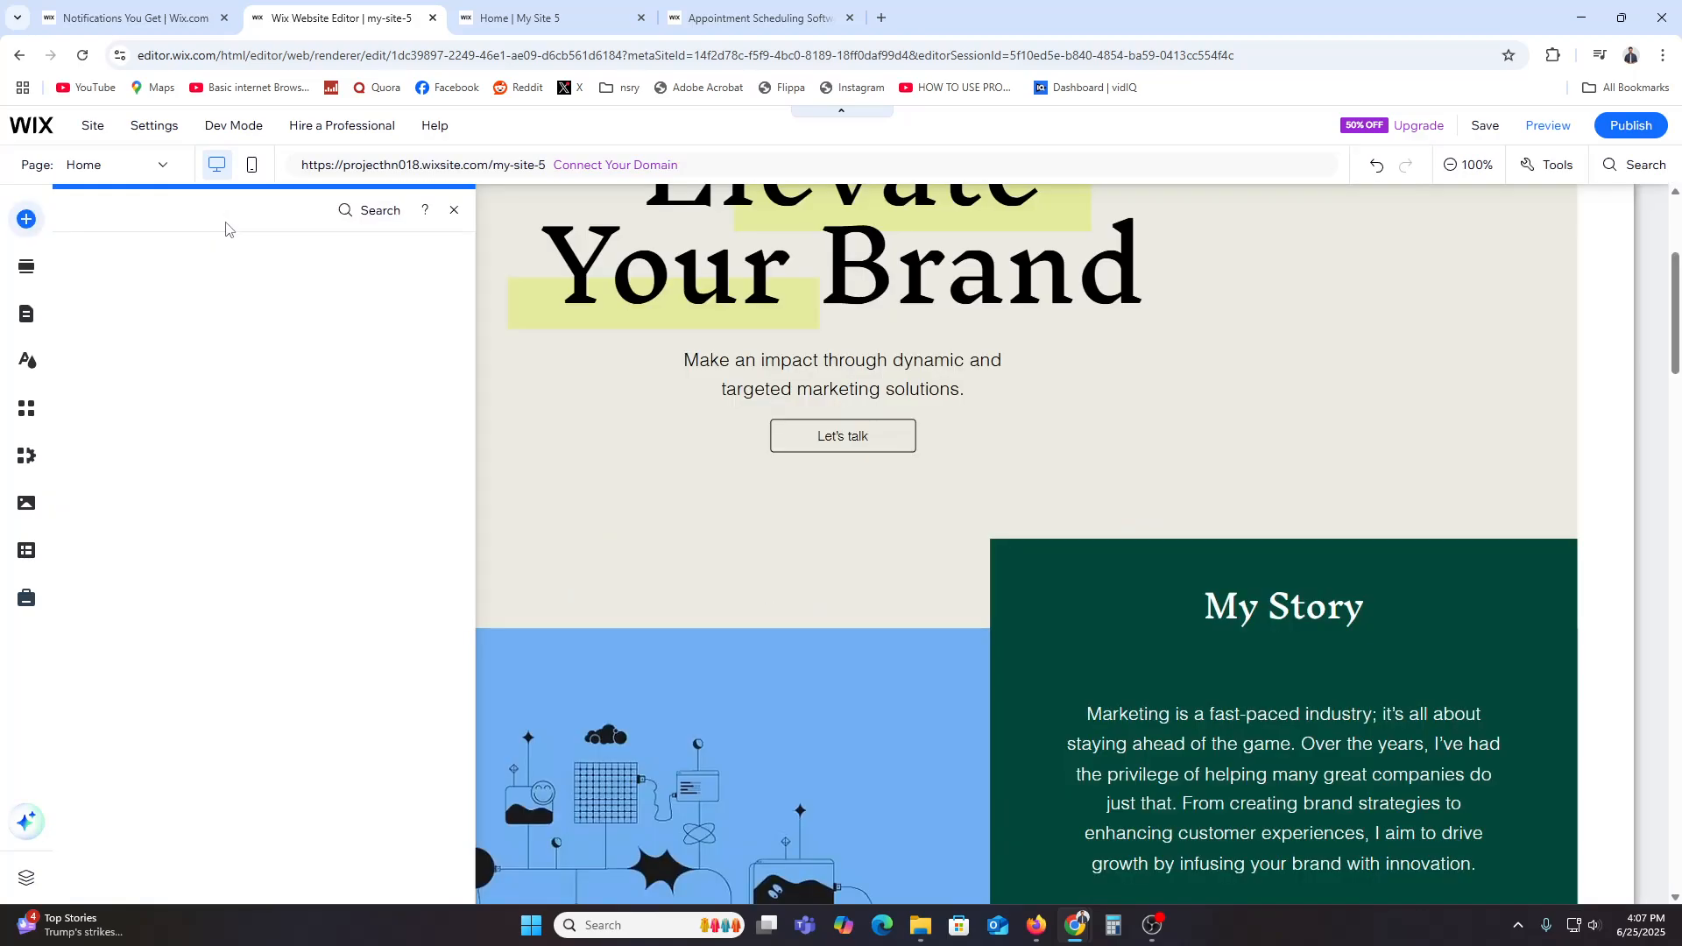
{"action": "left_click", "coordinate": [114, 602]}
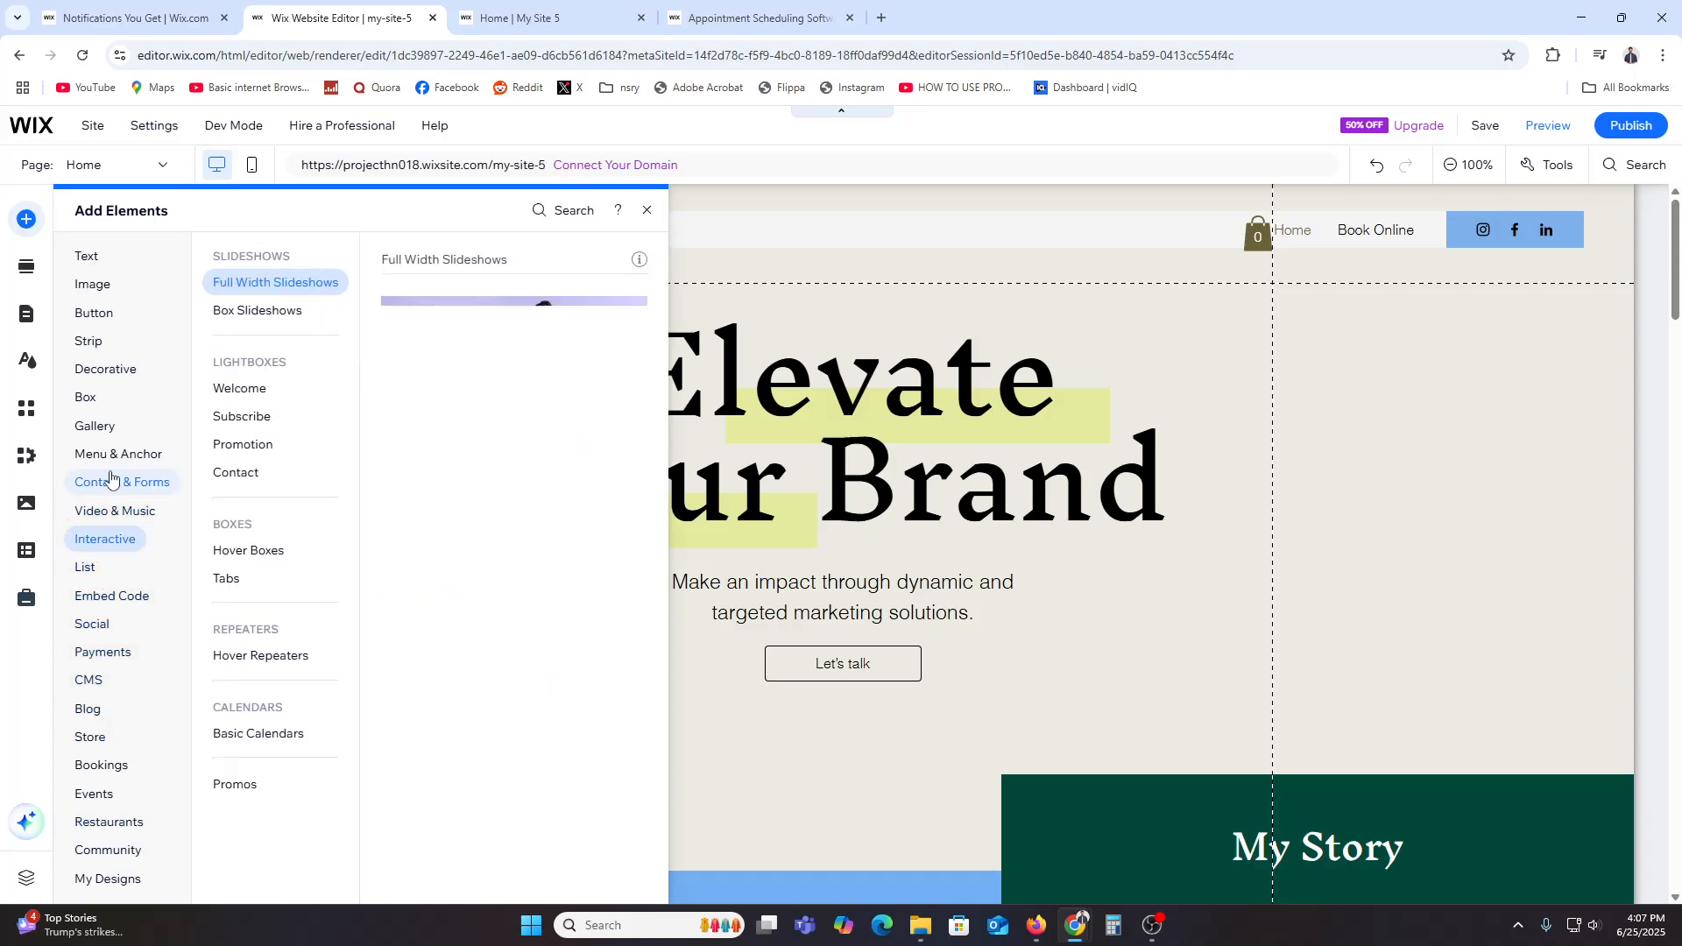
{"action": "scroll", "coordinate": [100, 666], "scroll_direction": "down", "scroll_amount": 2}
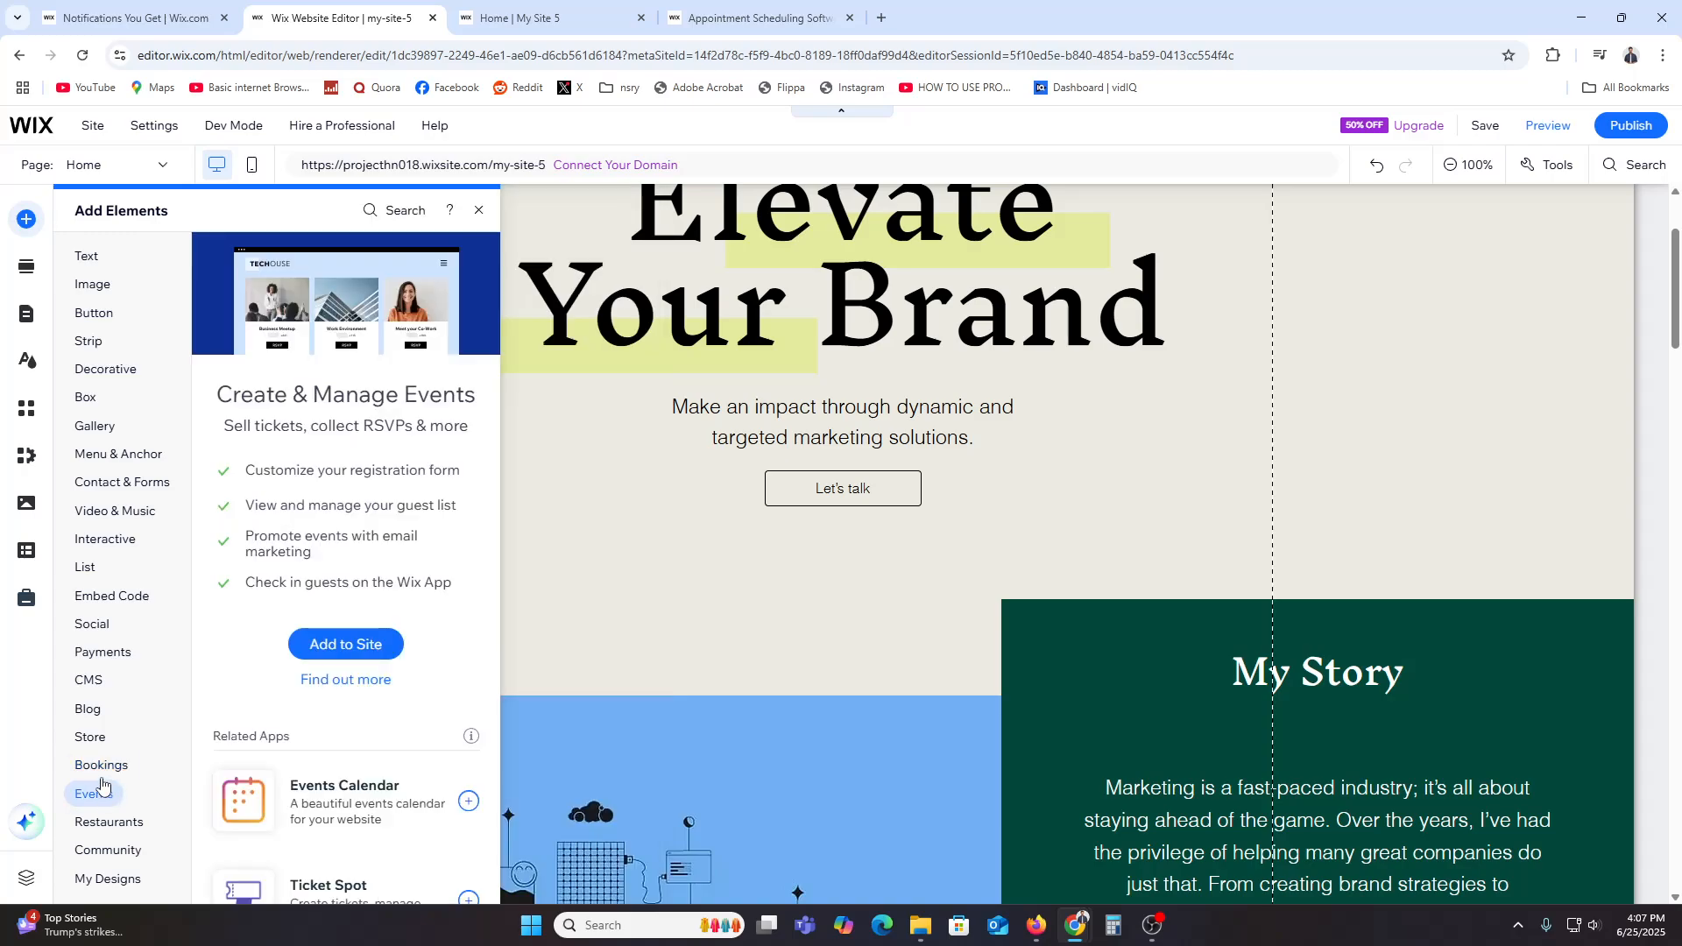
{"action": "left_click", "coordinate": [249, 346]}
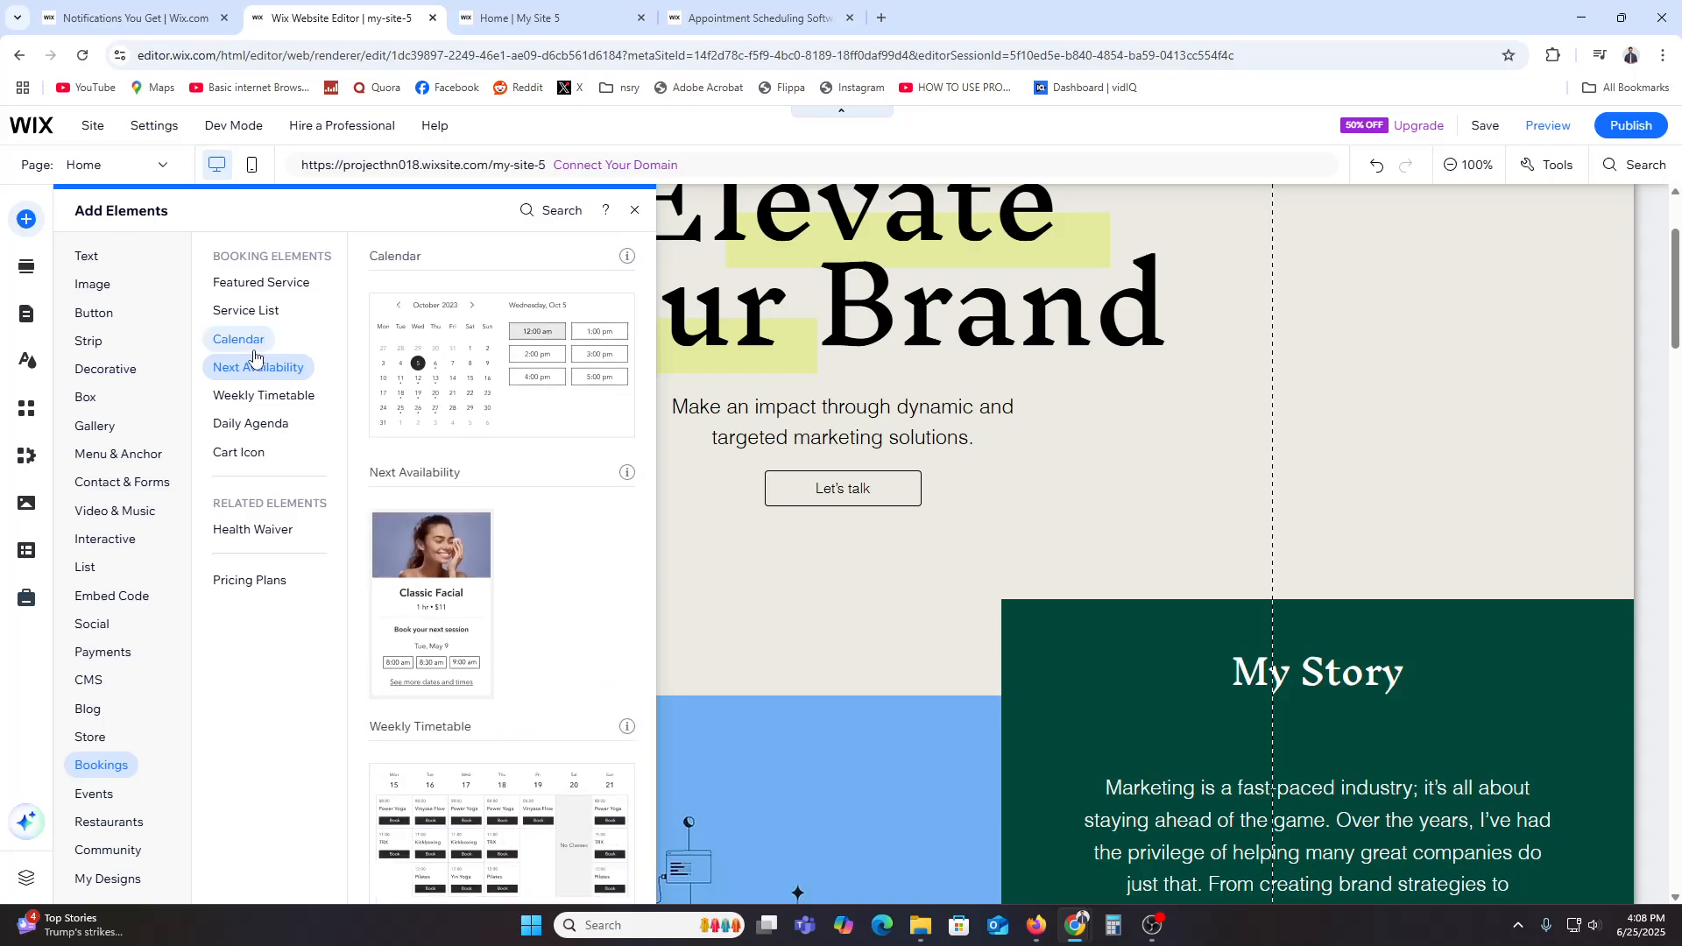
{"action": "left_click", "coordinate": [244, 311]}
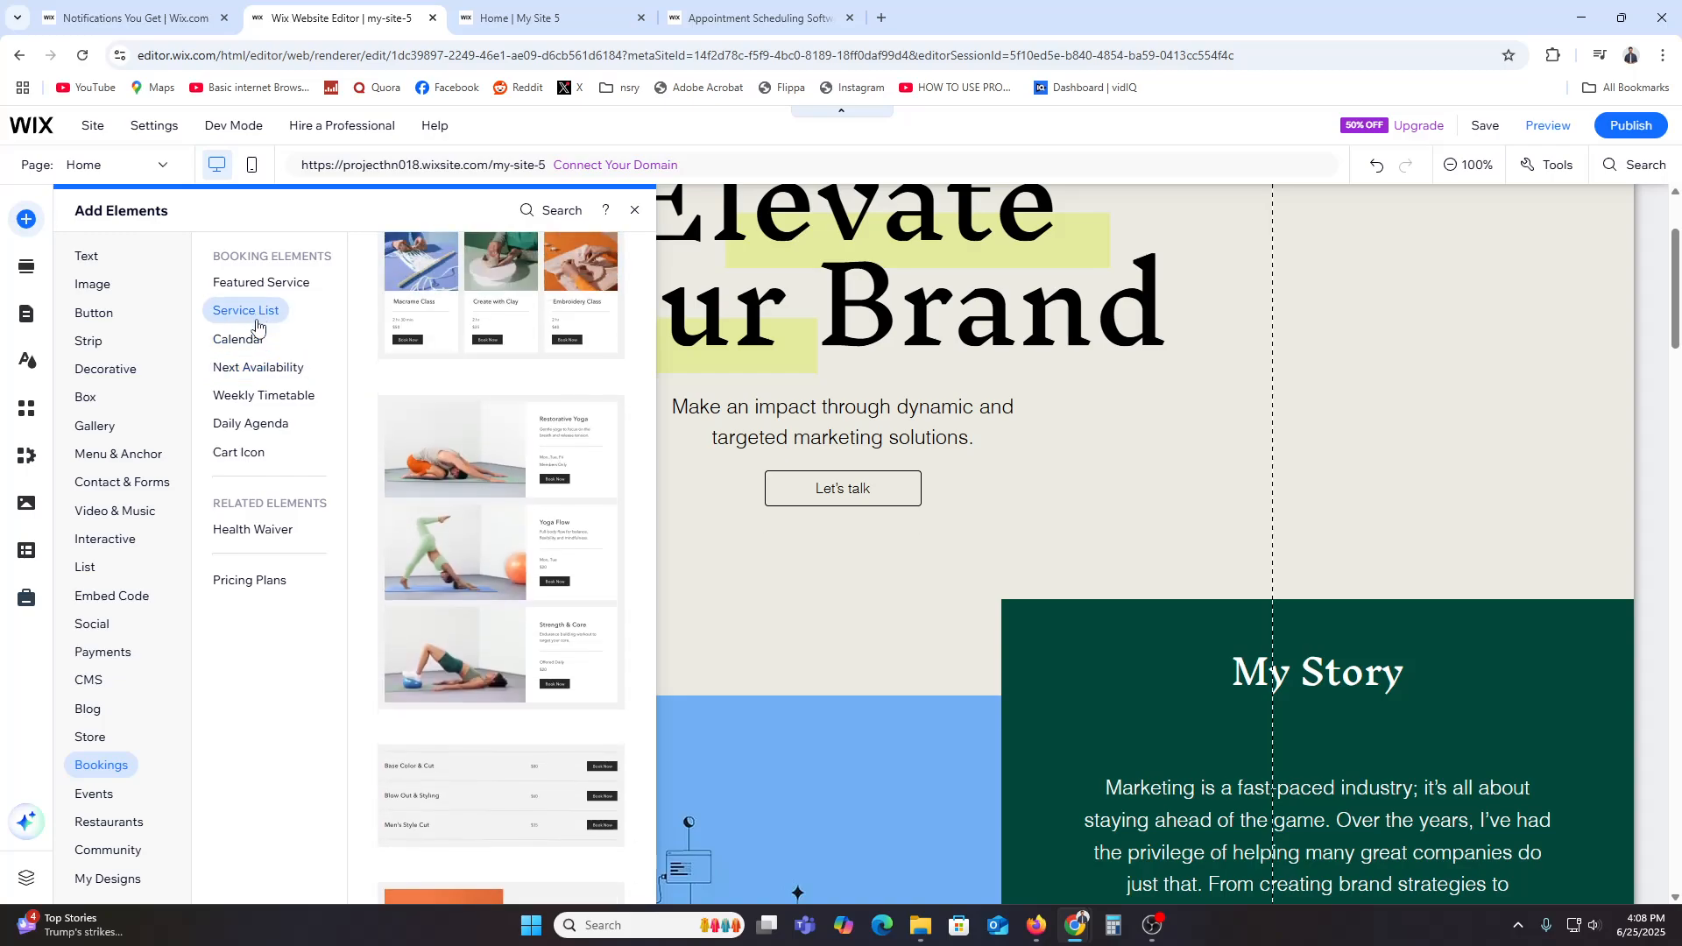
{"action": "left_click", "coordinate": [270, 375]}
{"action": "left_click", "coordinate": [270, 395]}
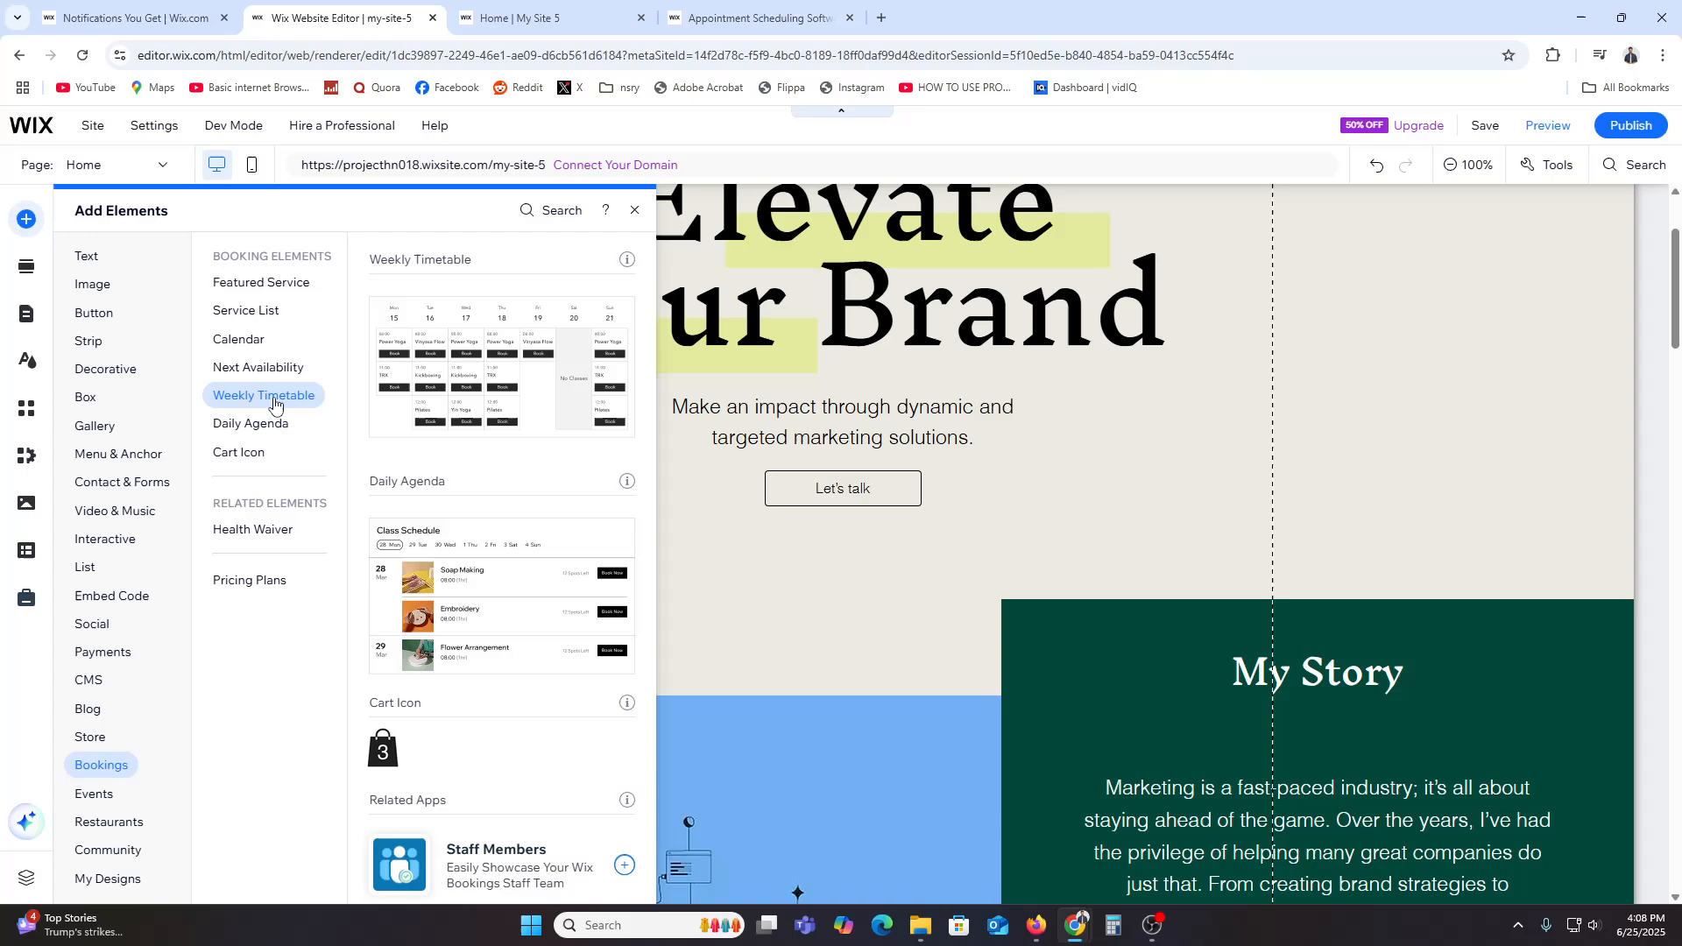
{"action": "left_click", "coordinate": [272, 427]}
{"action": "left_click", "coordinate": [273, 454]}
{"action": "left_click", "coordinate": [265, 369]}
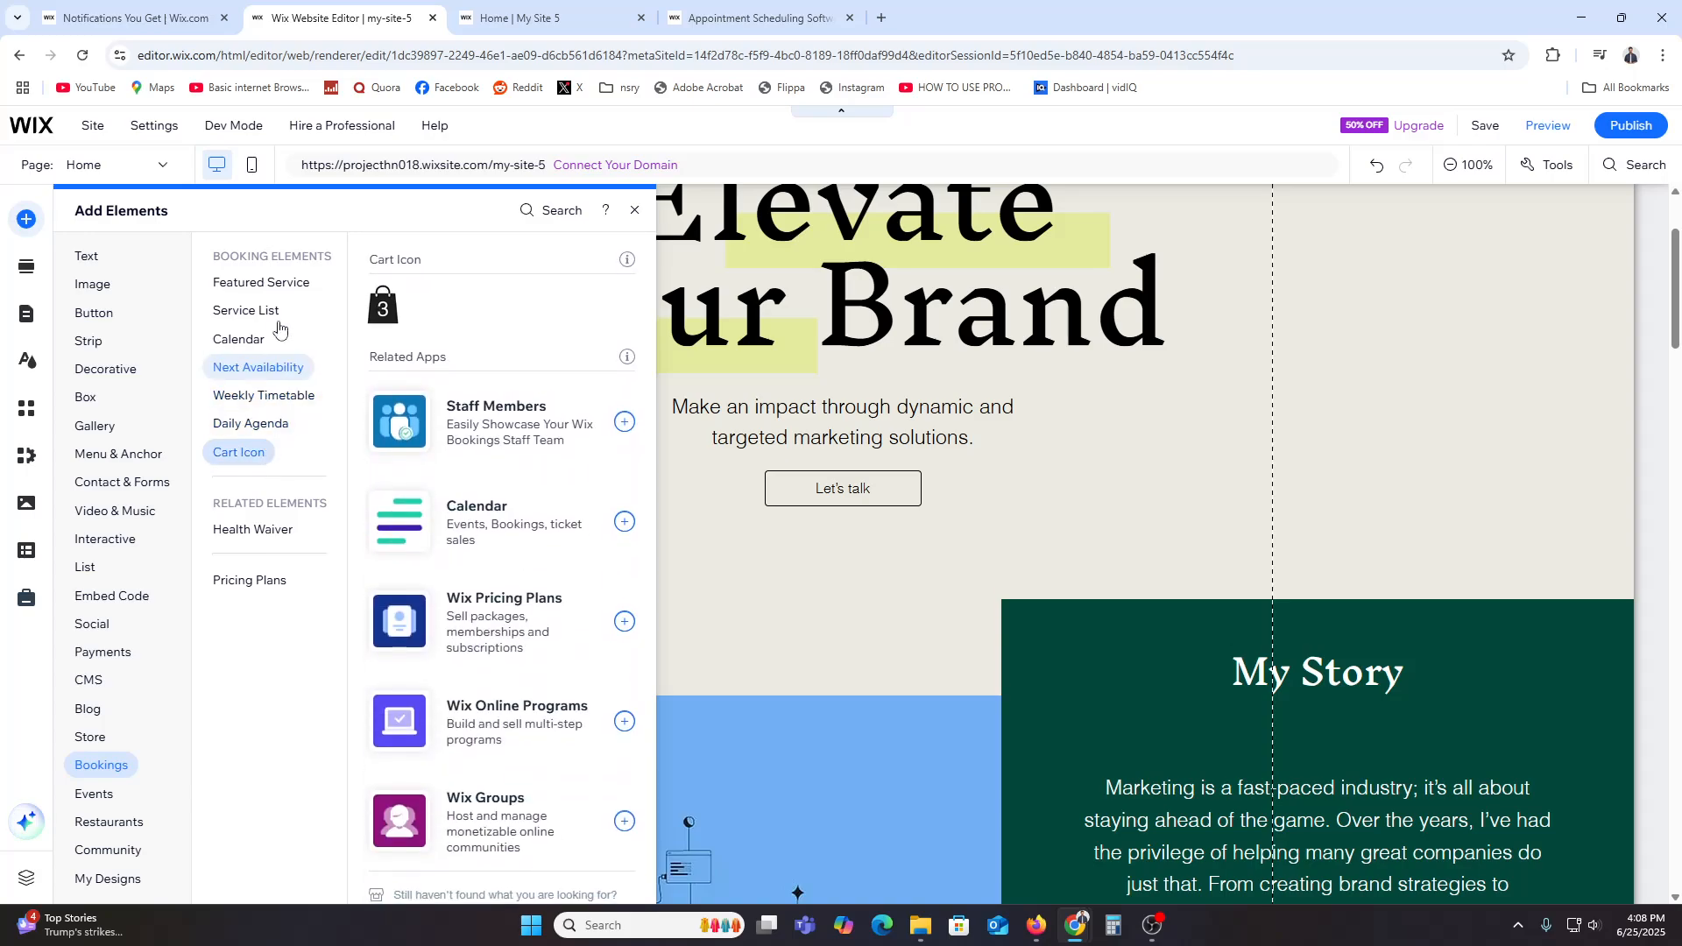
{"action": "left_click", "coordinate": [258, 311]}
{"action": "left_click", "coordinate": [275, 289]}
{"action": "left_click", "coordinate": [270, 313]}
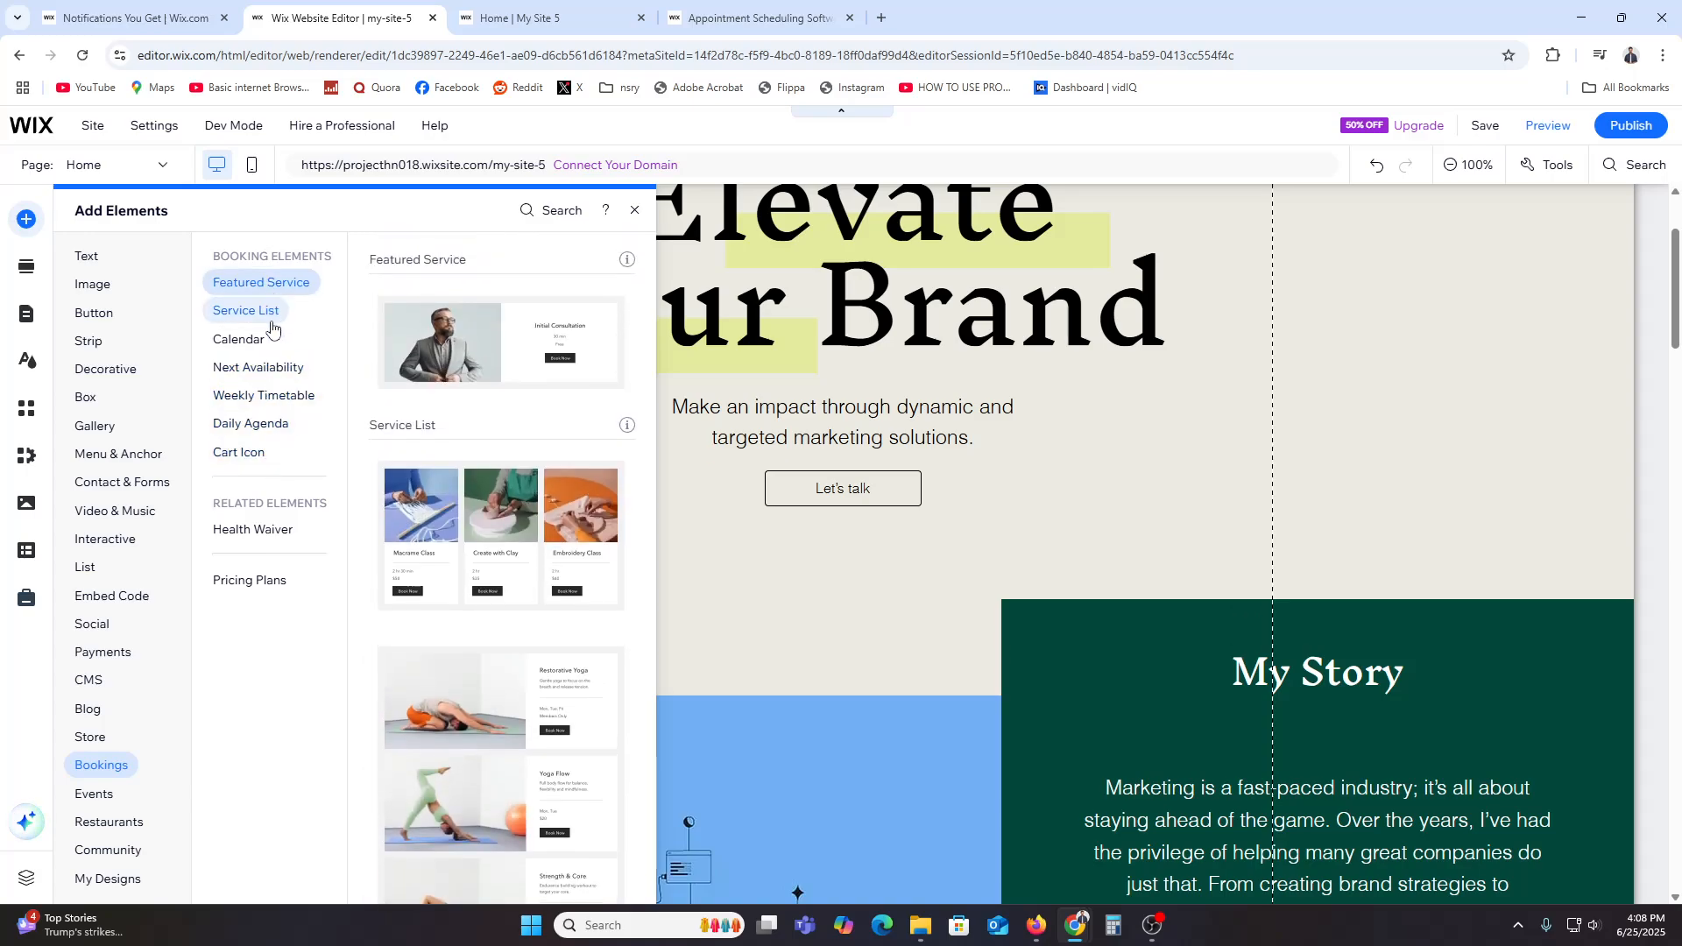
{"action": "left_click", "coordinate": [259, 339]}
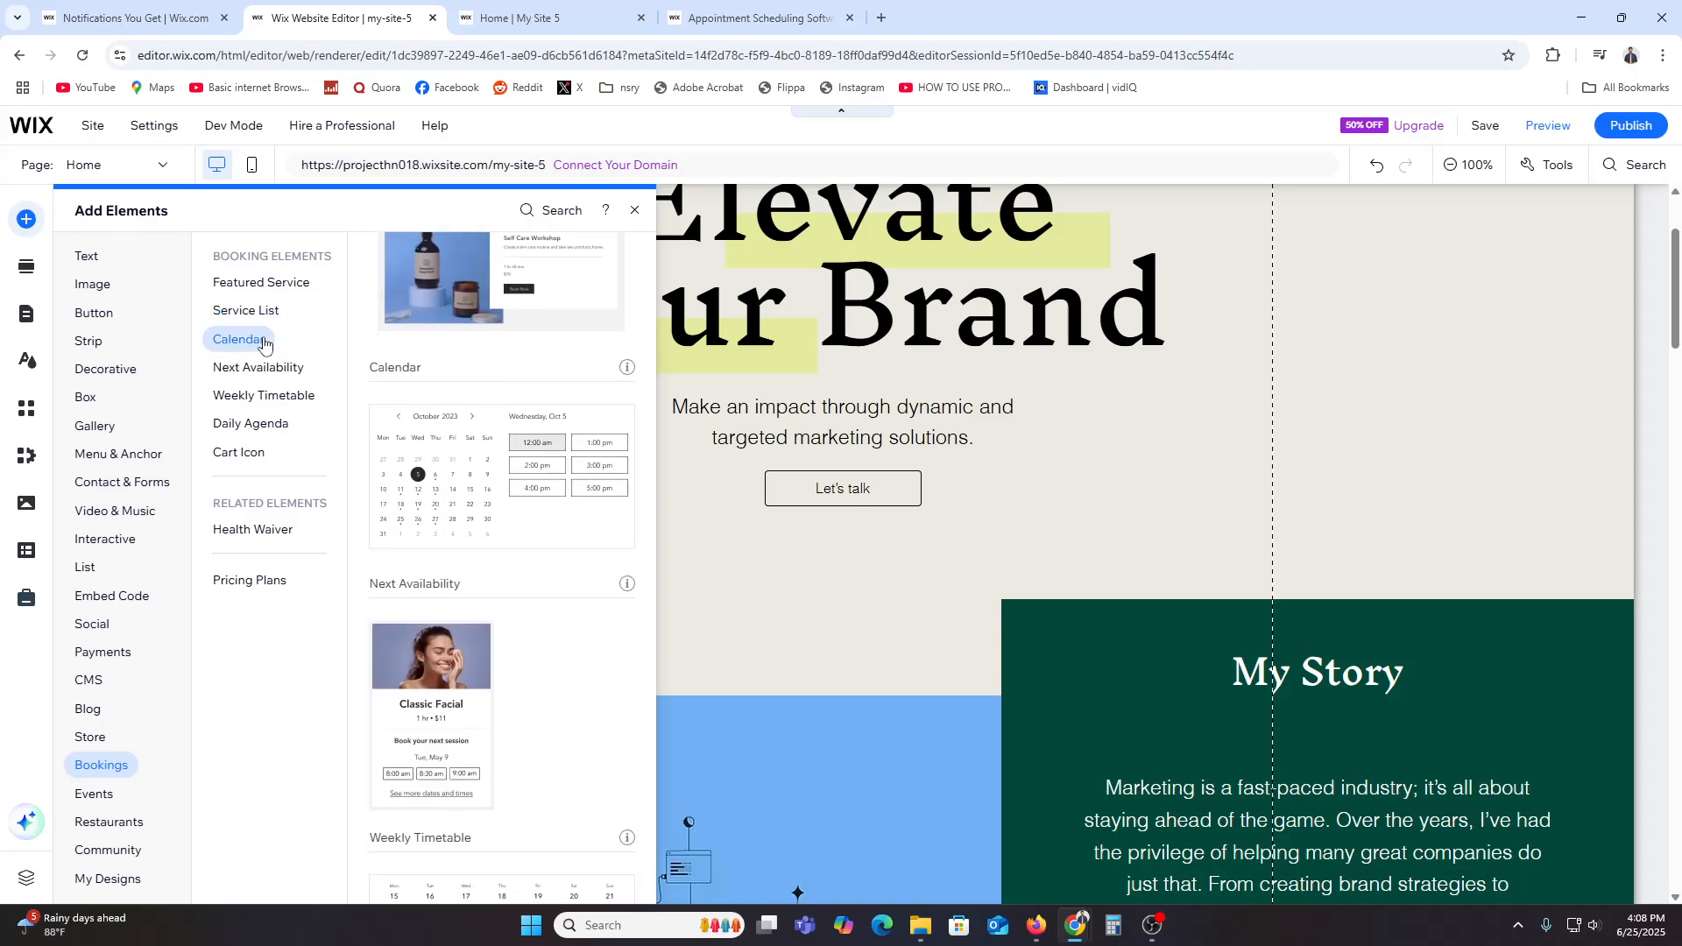
Step: Add the booking Calendar widget to the home page and move it to the top-left of the hero section
{"action": "left_click_drag", "start_coordinate": [984, 726], "coordinate": [1036, 711]}
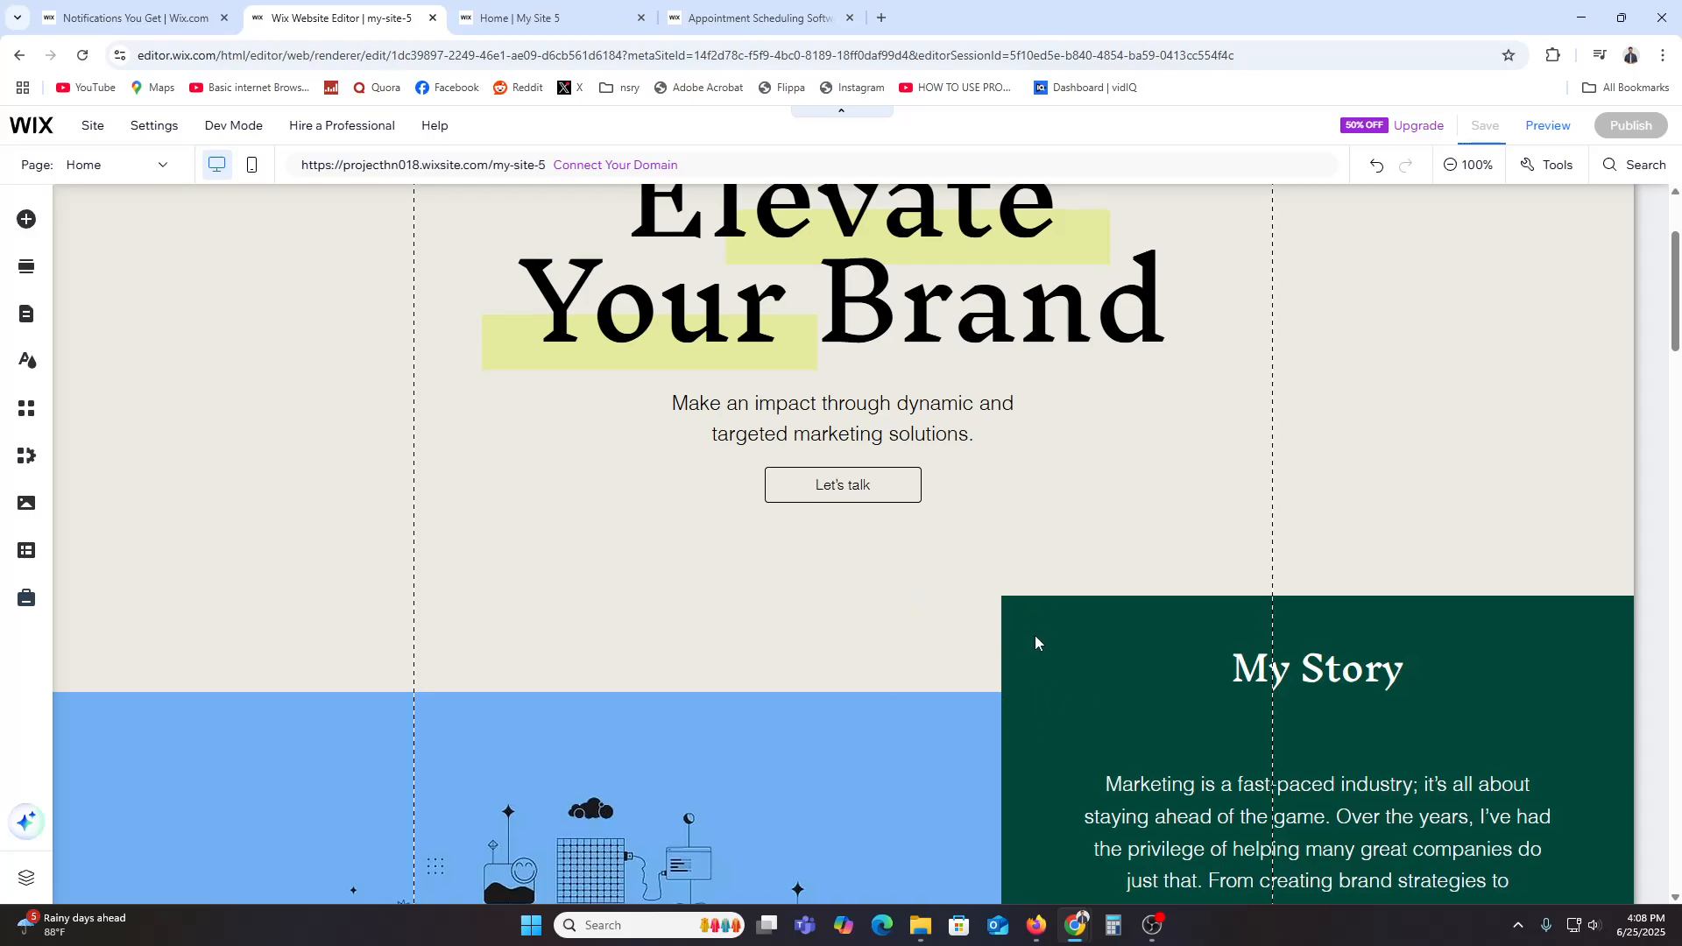
{"action": "scroll", "coordinate": [1035, 634], "scroll_direction": "down", "scroll_amount": 15}
{"action": "scroll", "coordinate": [1054, 728], "scroll_direction": "down", "scroll_amount": 15}
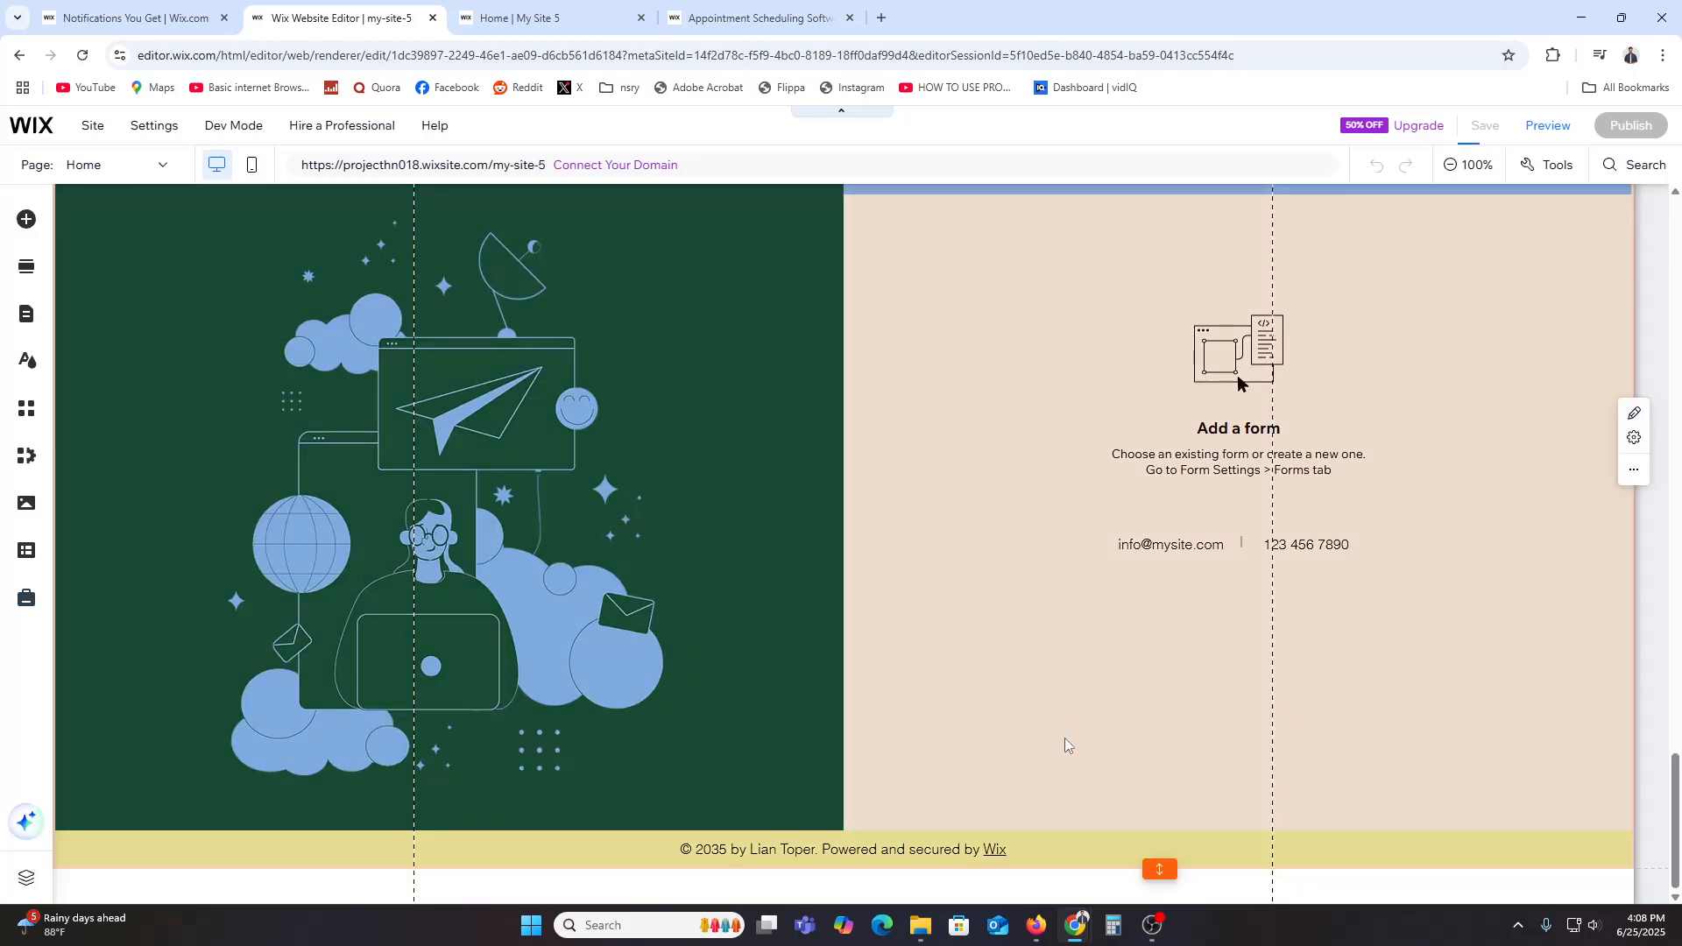
{"action": "left_click_drag", "start_coordinate": [1678, 813], "coordinate": [1679, 248]}
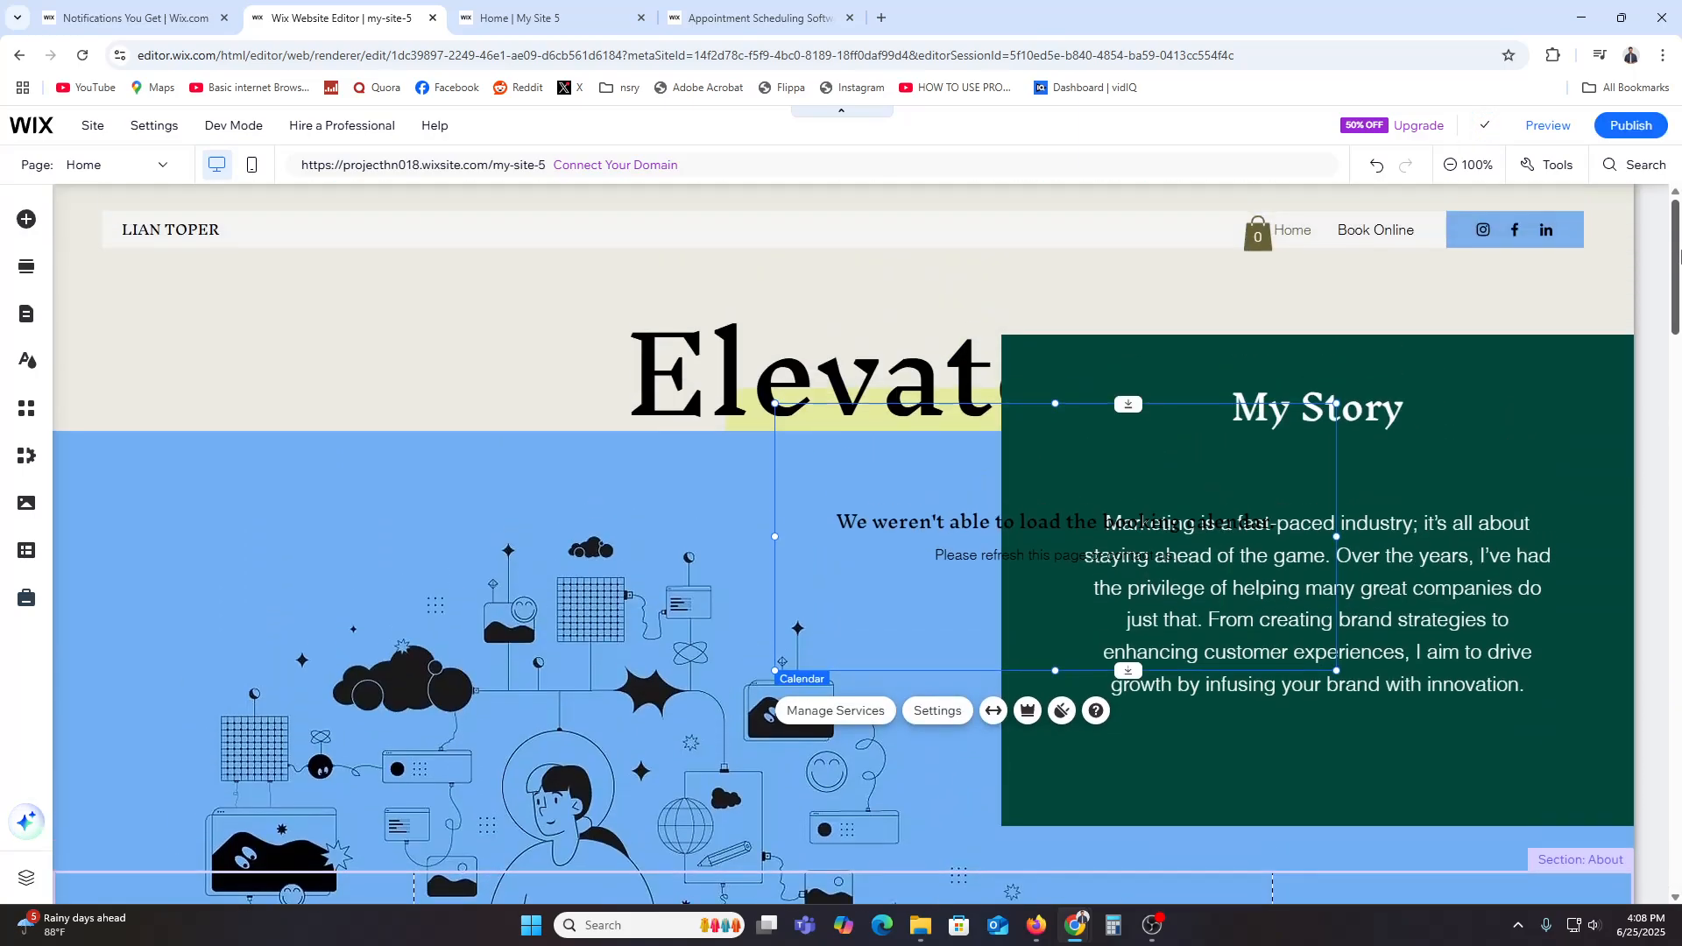
{"action": "left_click_drag", "start_coordinate": [923, 581], "coordinate": [262, 436]}
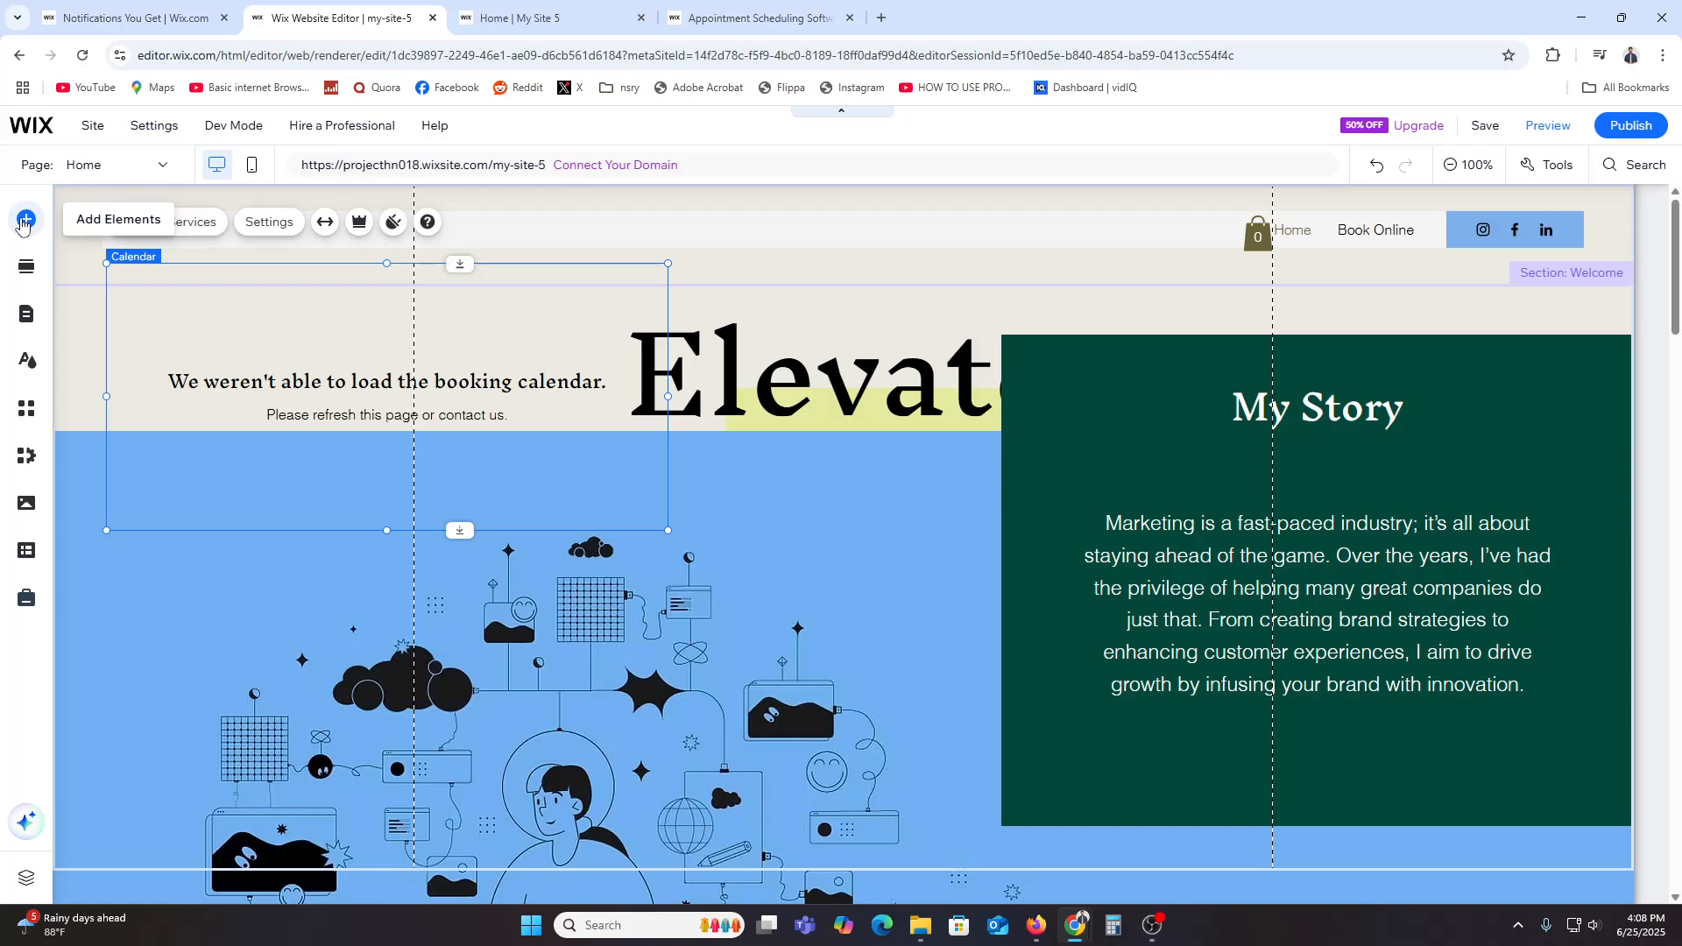
Step: Add a Featured Service booking widget to the top of the home page
{"action": "left_click", "coordinate": [35, 230]}
{"action": "left_click", "coordinate": [261, 282]}
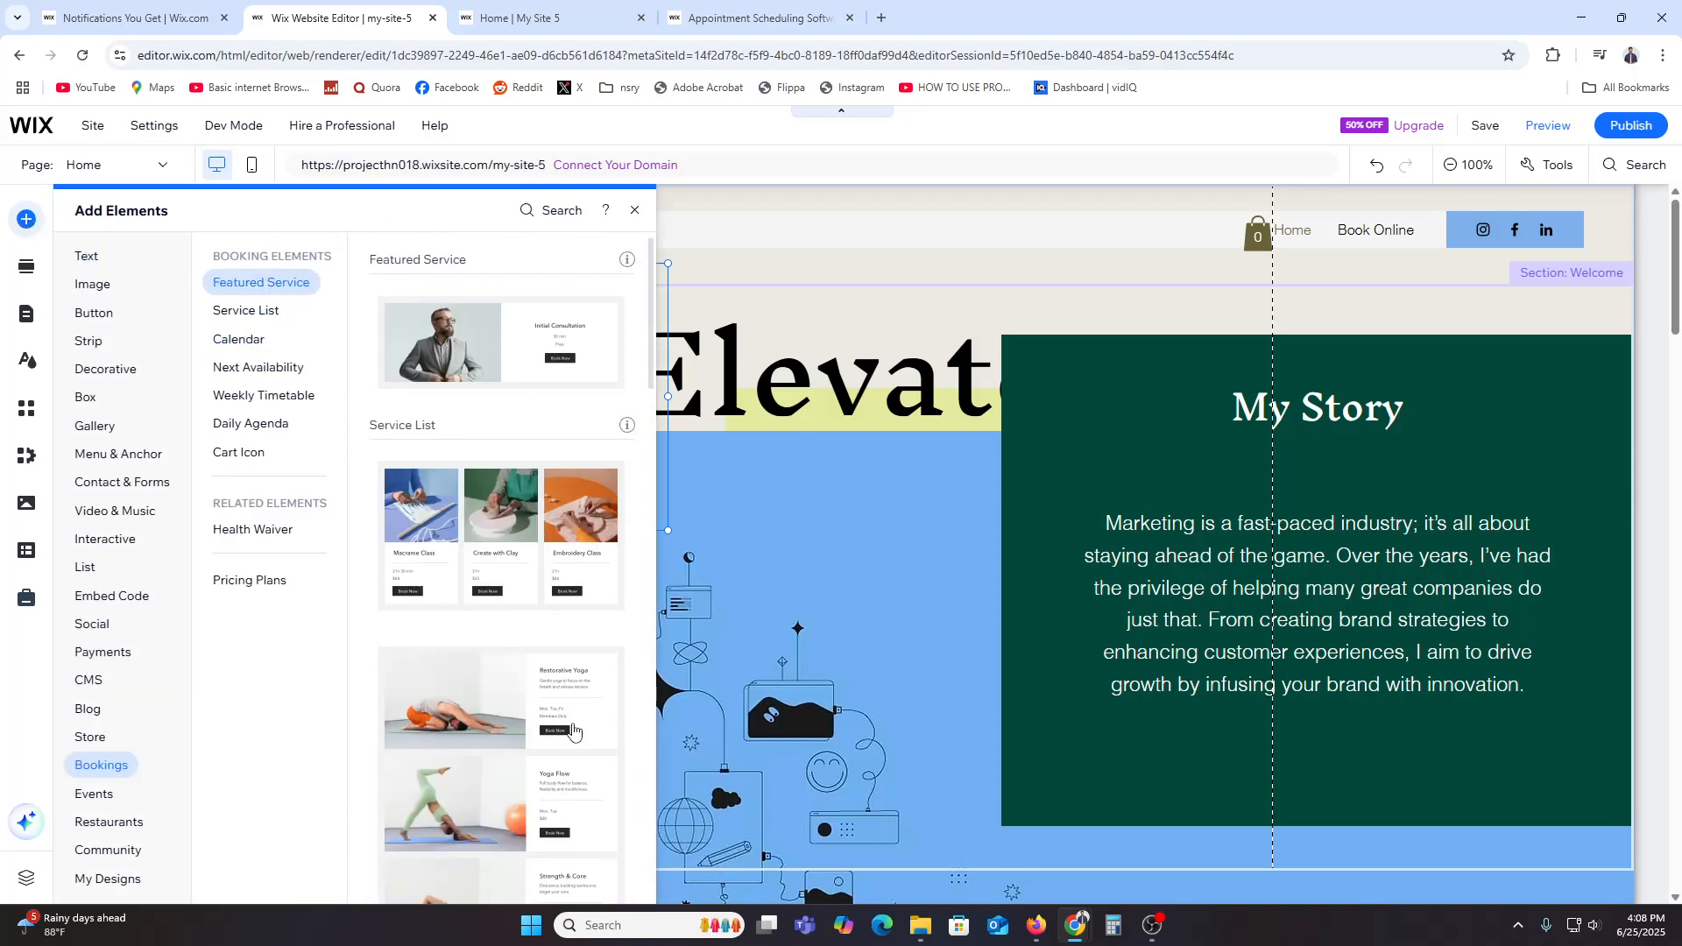
{"action": "left_click", "coordinate": [483, 333]}
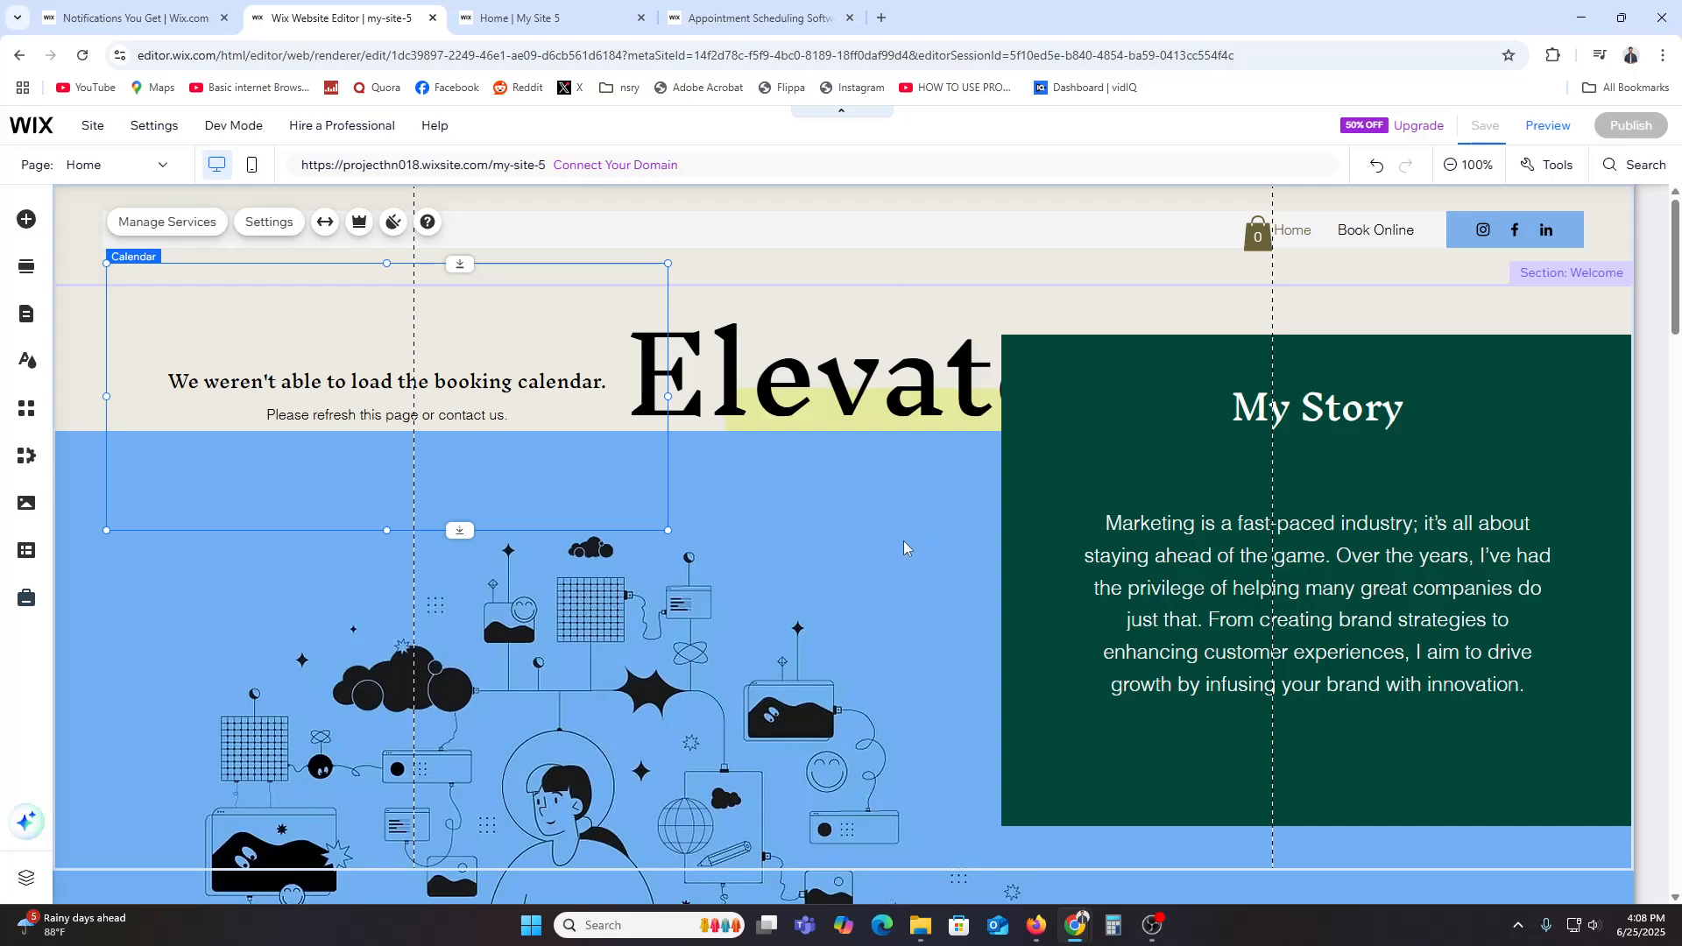
{"action": "scroll", "coordinate": [903, 541], "scroll_direction": "down", "scroll_amount": 3}
{"action": "scroll", "coordinate": [902, 542], "scroll_direction": "up", "scroll_amount": 3}
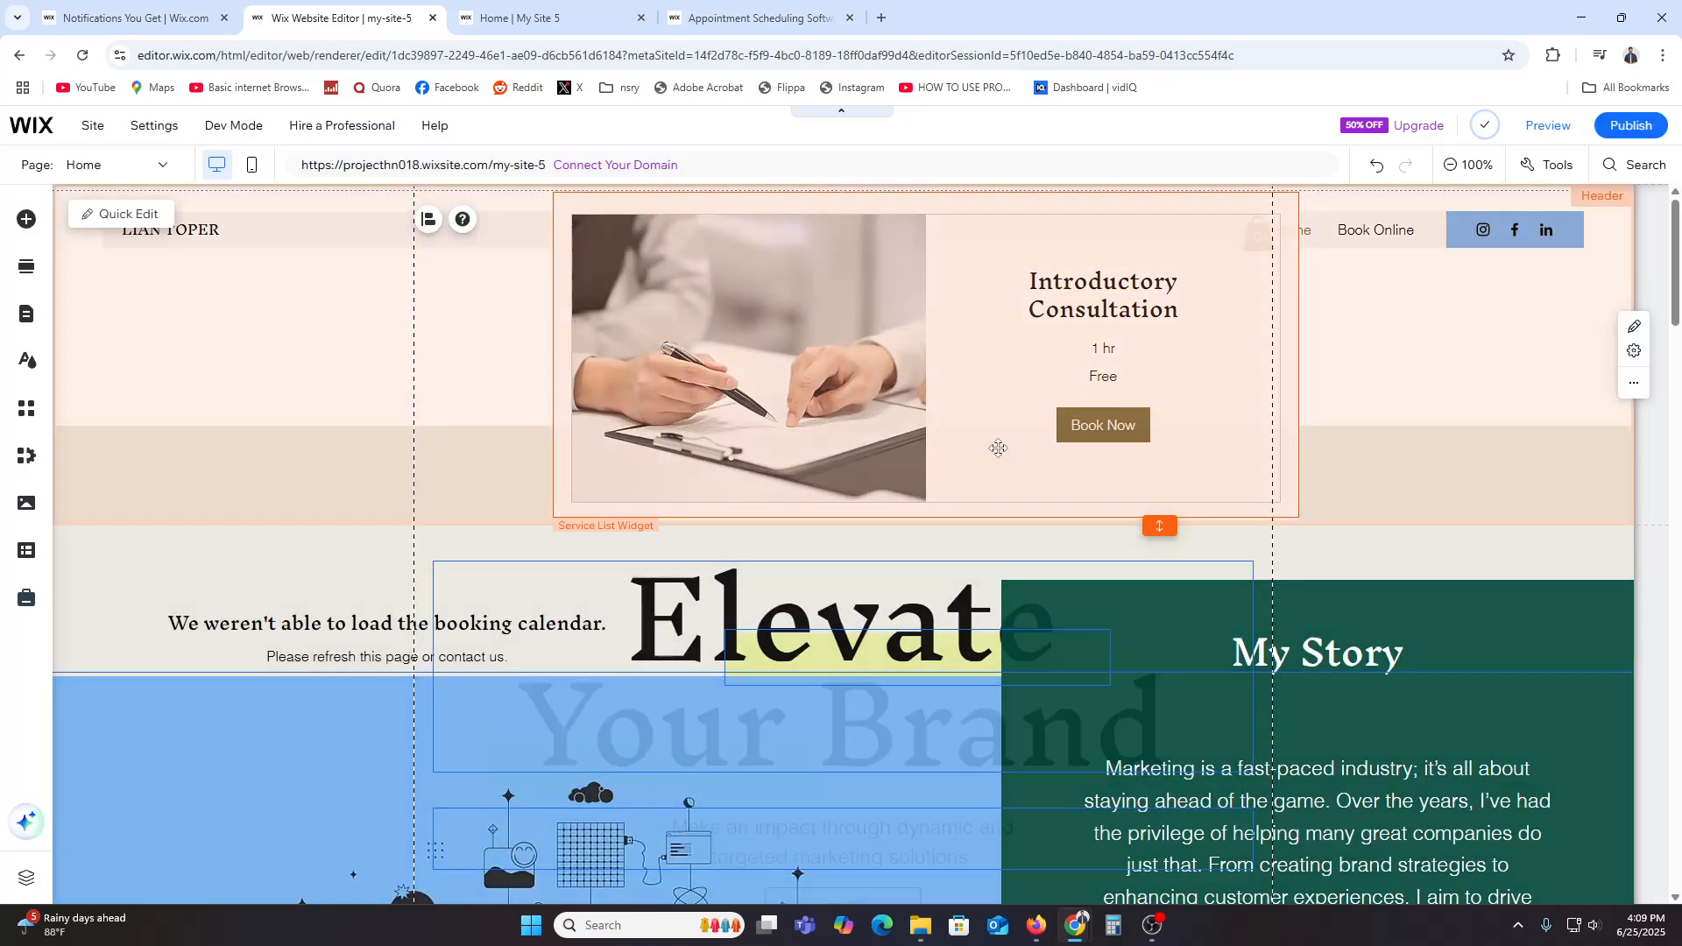
Step: Publish the site and open the live site from the confirmation
{"action": "left_click", "coordinate": [1634, 127]}
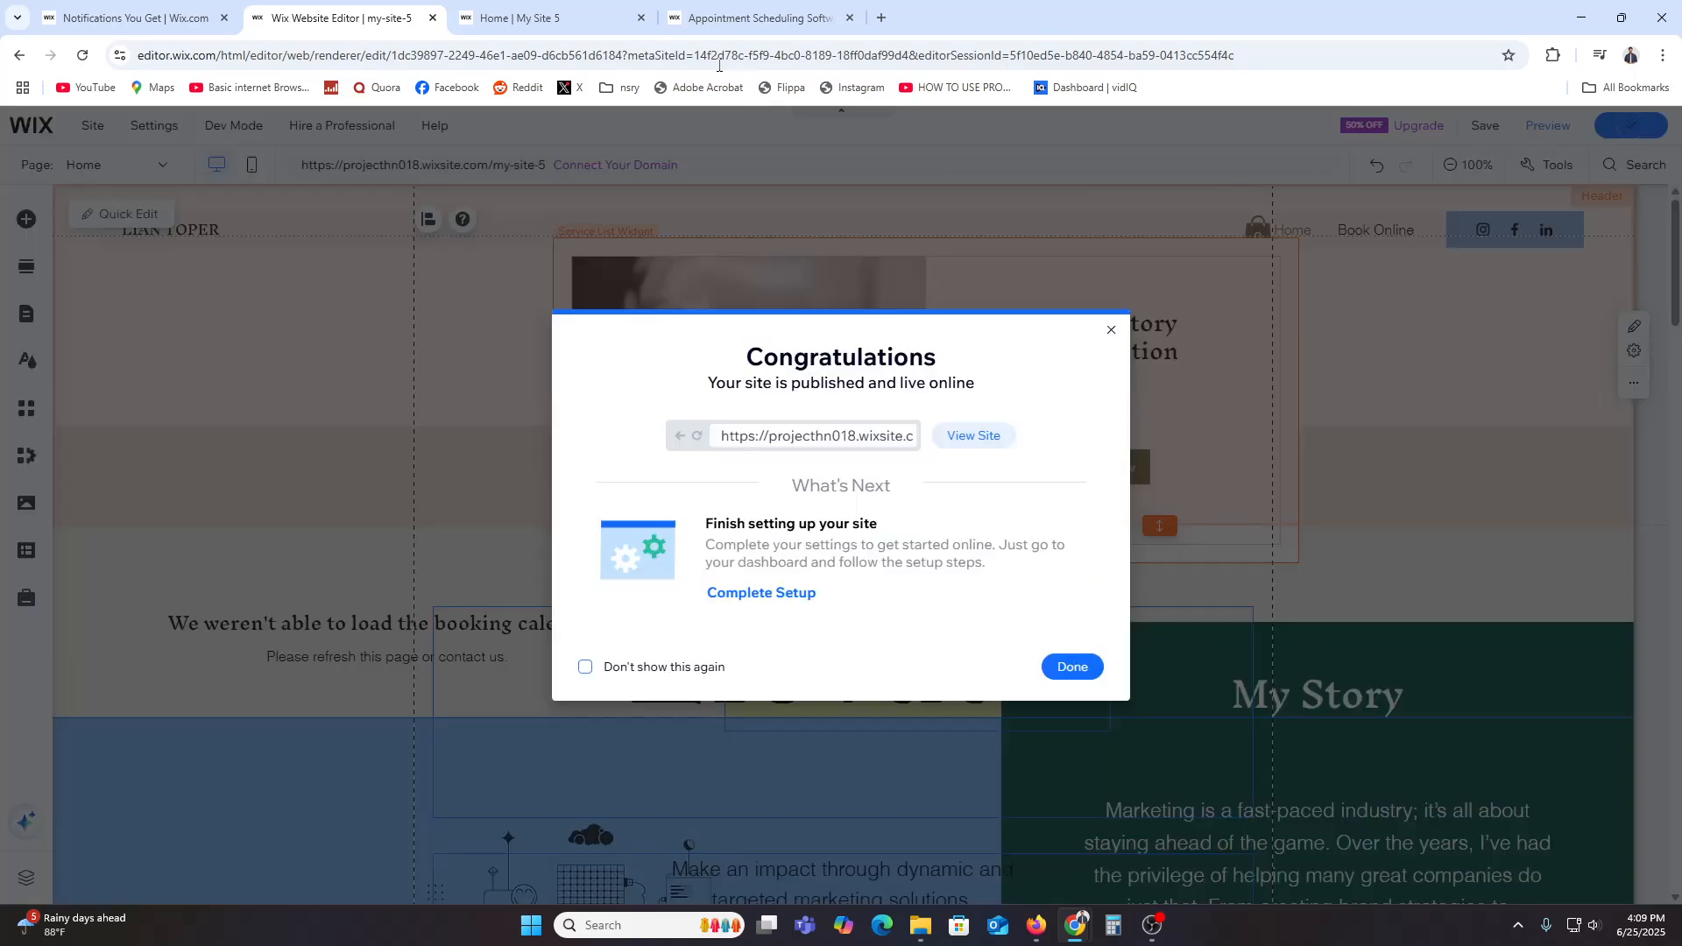
{"action": "left_click", "coordinate": [949, 433]}
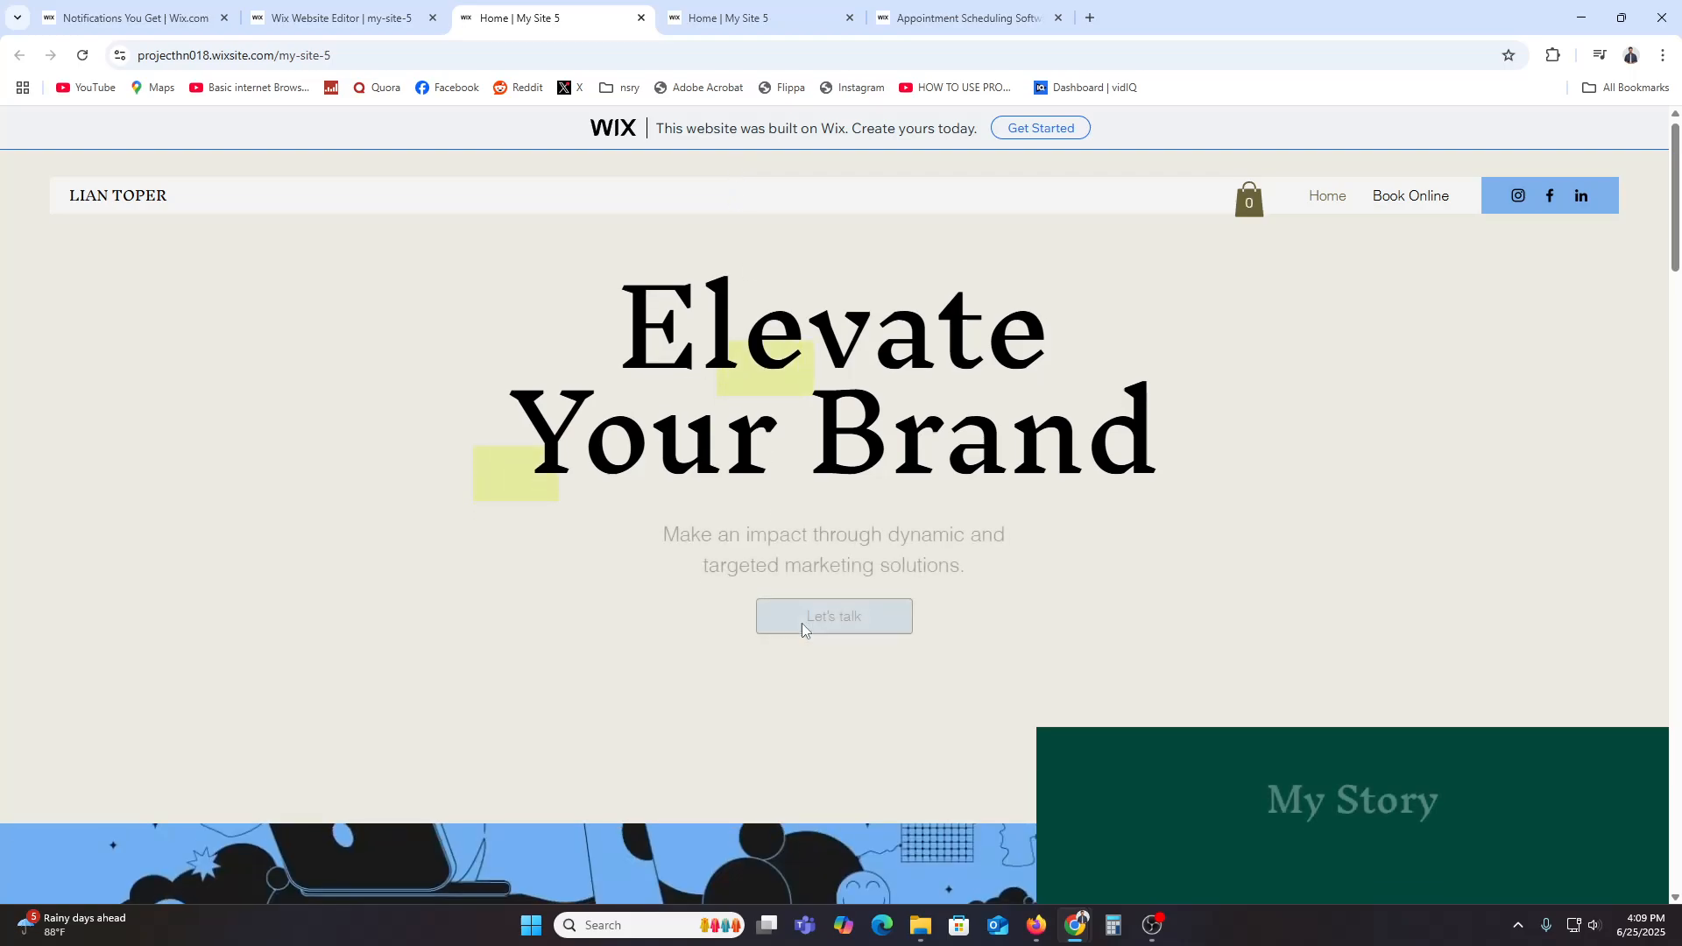
Step: Scroll through the published home page to review its sections
{"action": "scroll", "coordinate": [802, 623], "scroll_direction": "down", "scroll_amount": 10}
{"action": "scroll", "coordinate": [806, 646], "scroll_direction": "down", "scroll_amount": 15}
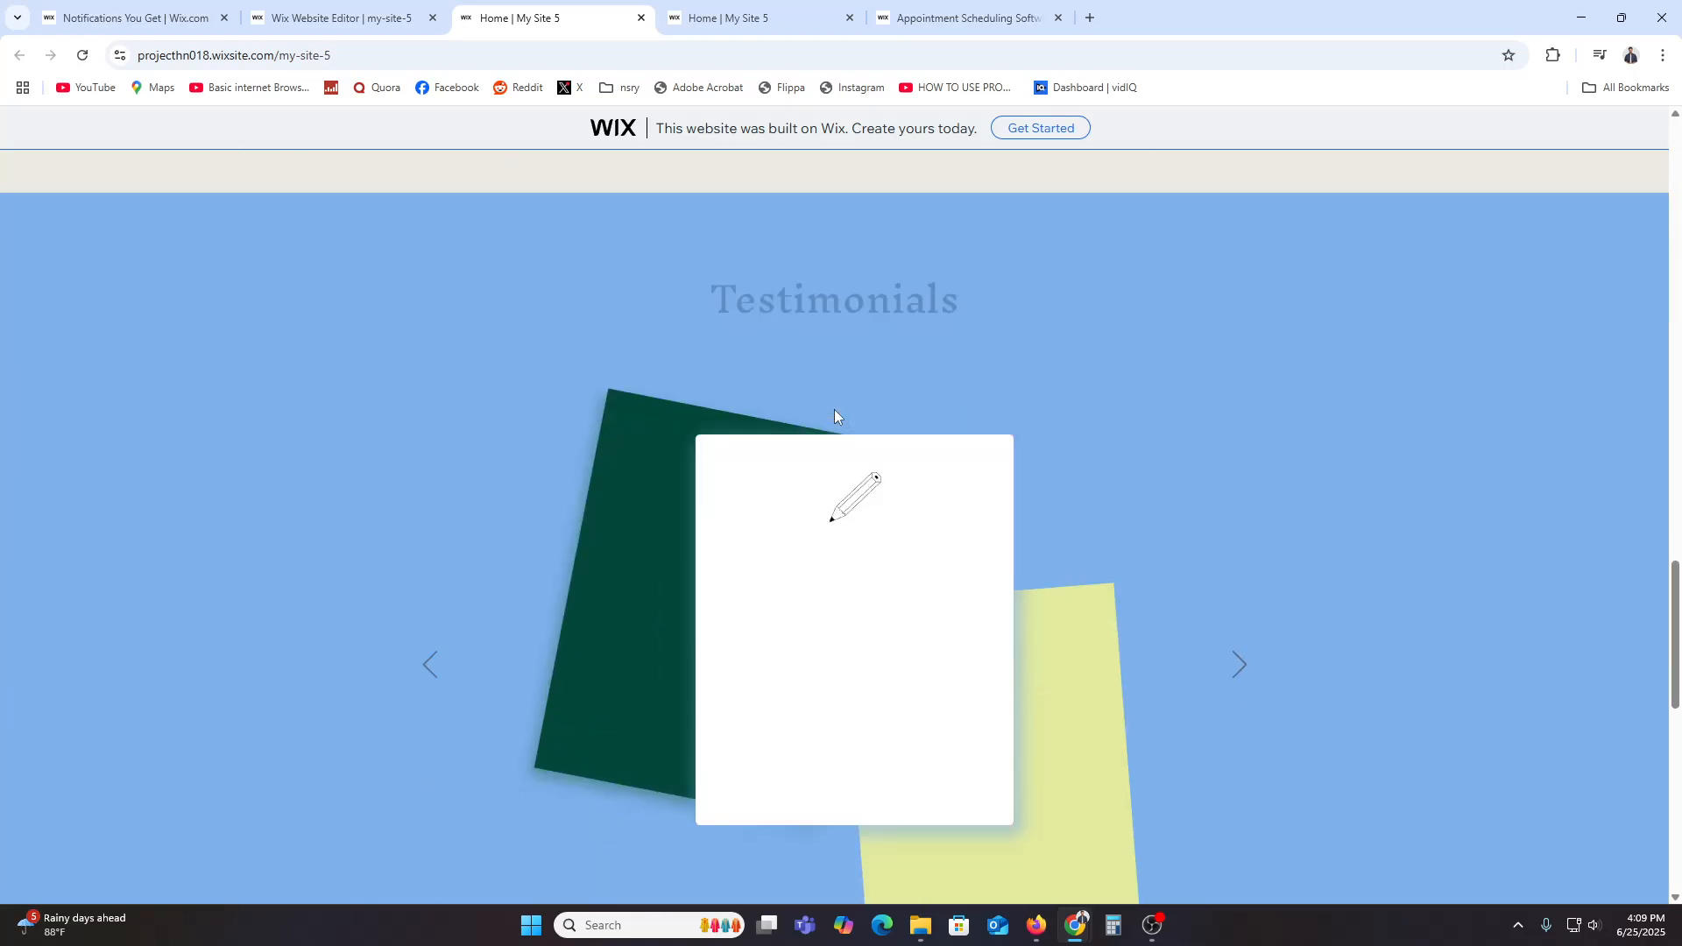
{"action": "scroll", "coordinate": [834, 417], "scroll_direction": "down", "scroll_amount": 3}
{"action": "scroll", "coordinate": [894, 397], "scroll_direction": "up", "scroll_amount": 15}
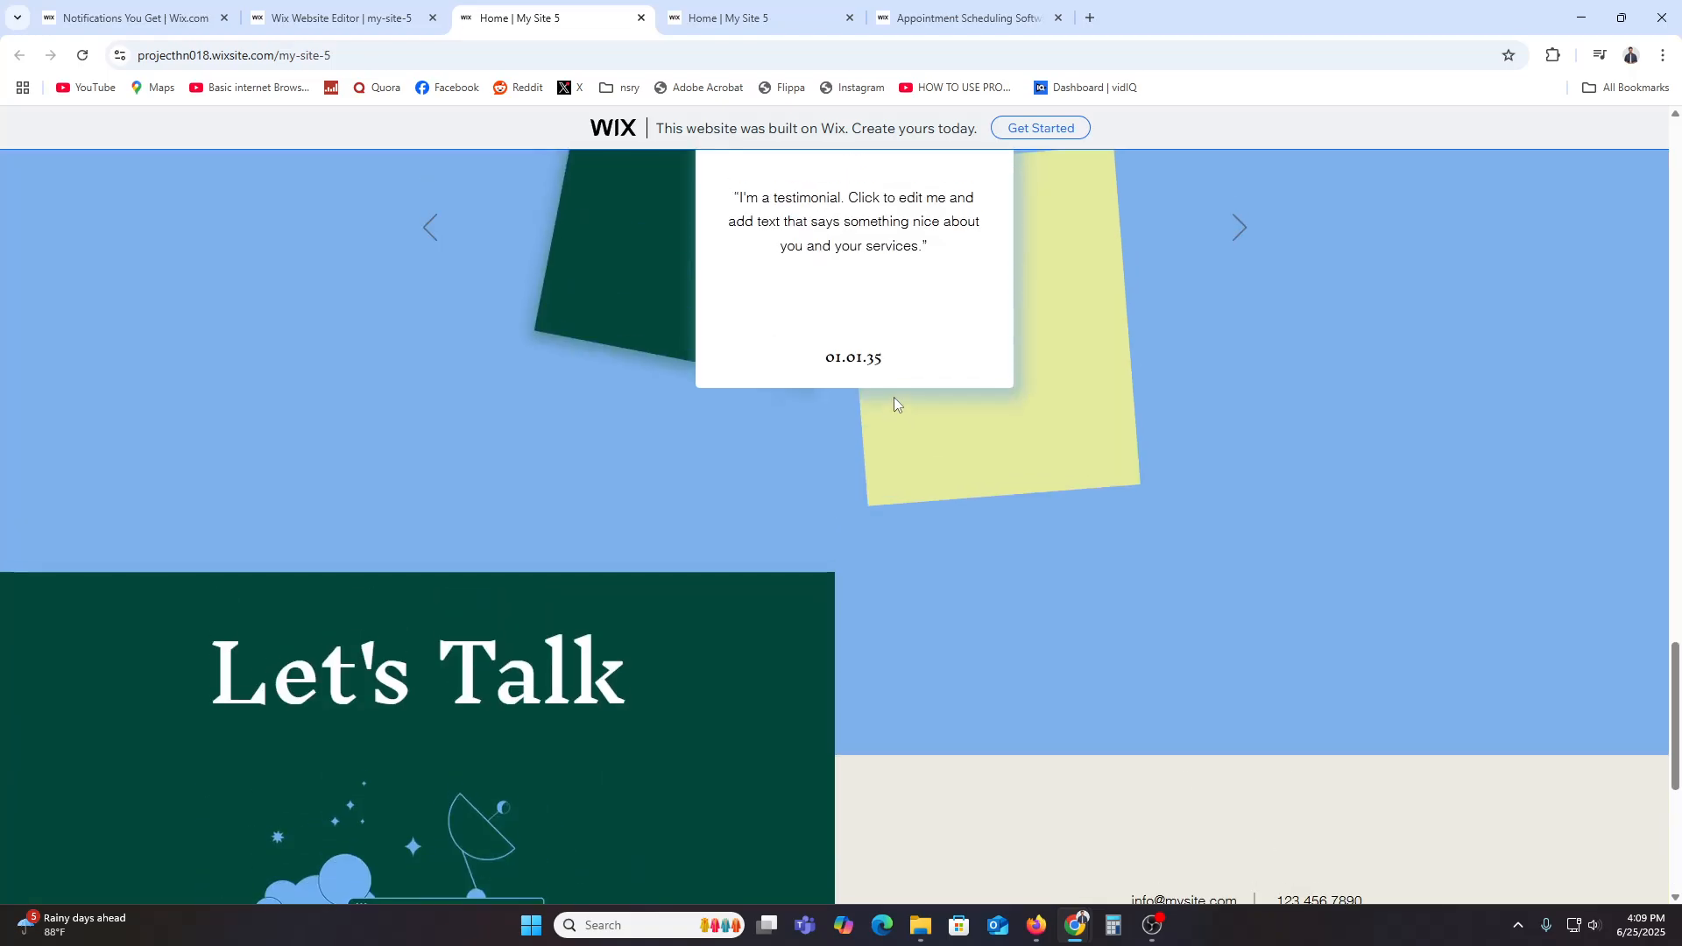
{"action": "scroll", "coordinate": [897, 403], "scroll_direction": "up", "scroll_amount": 10}
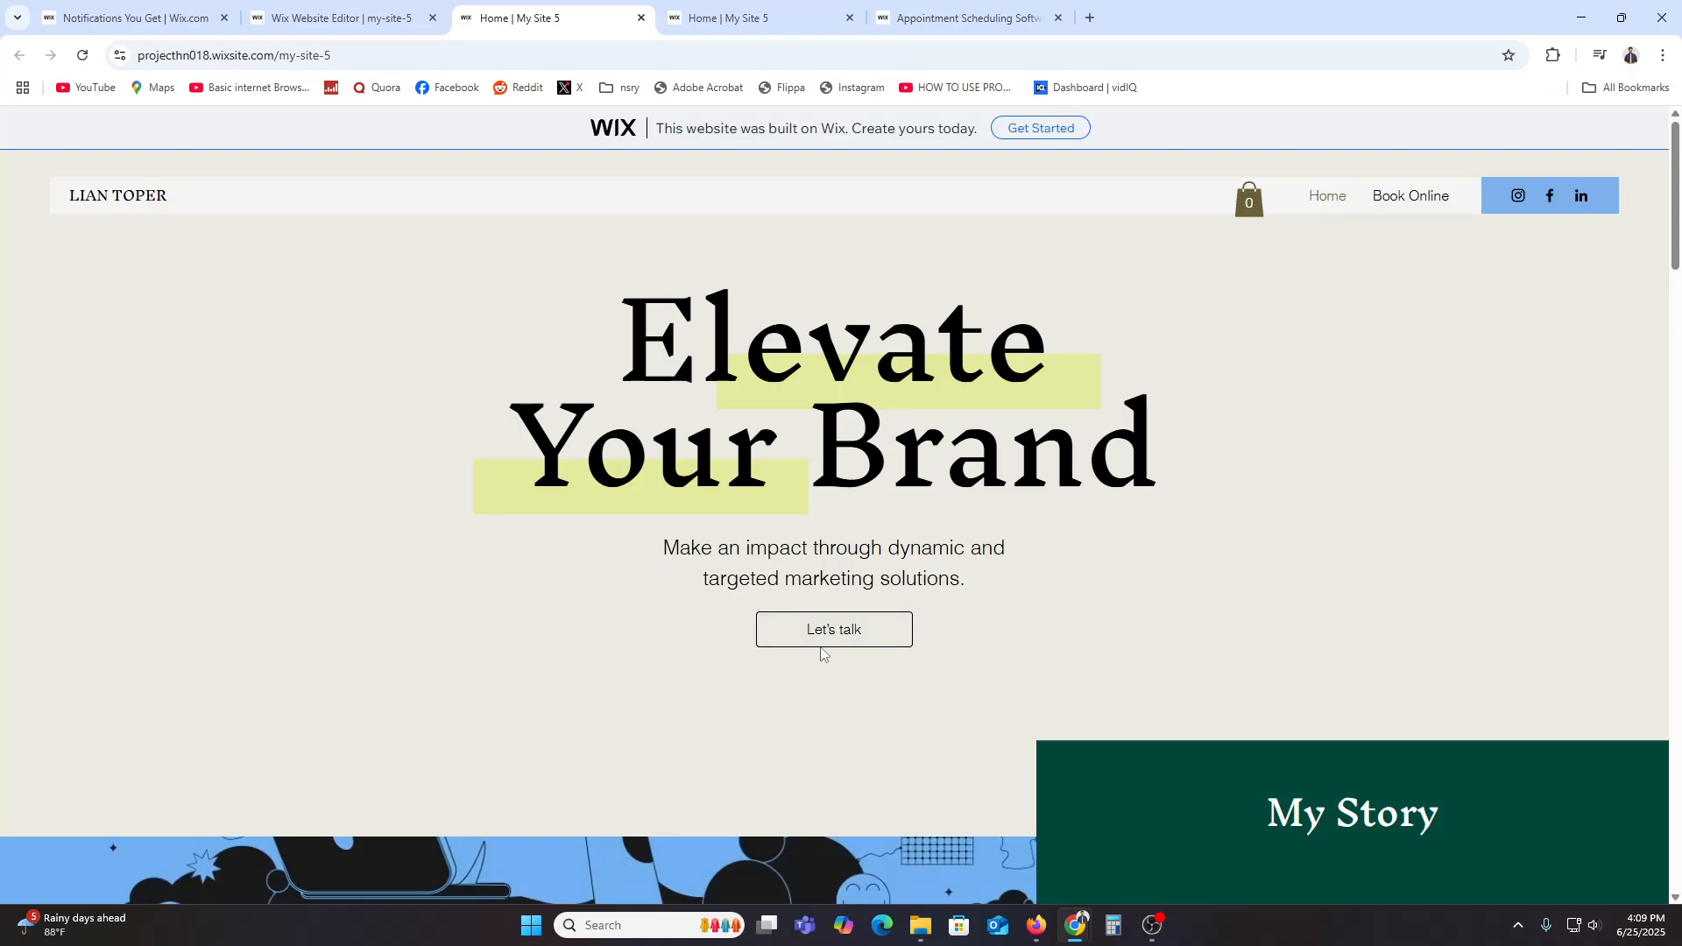
{"action": "scroll", "coordinate": [834, 640], "scroll_direction": "down", "scroll_amount": 8}
{"action": "scroll", "coordinate": [833, 634], "scroll_direction": "down", "scroll_amount": 12}
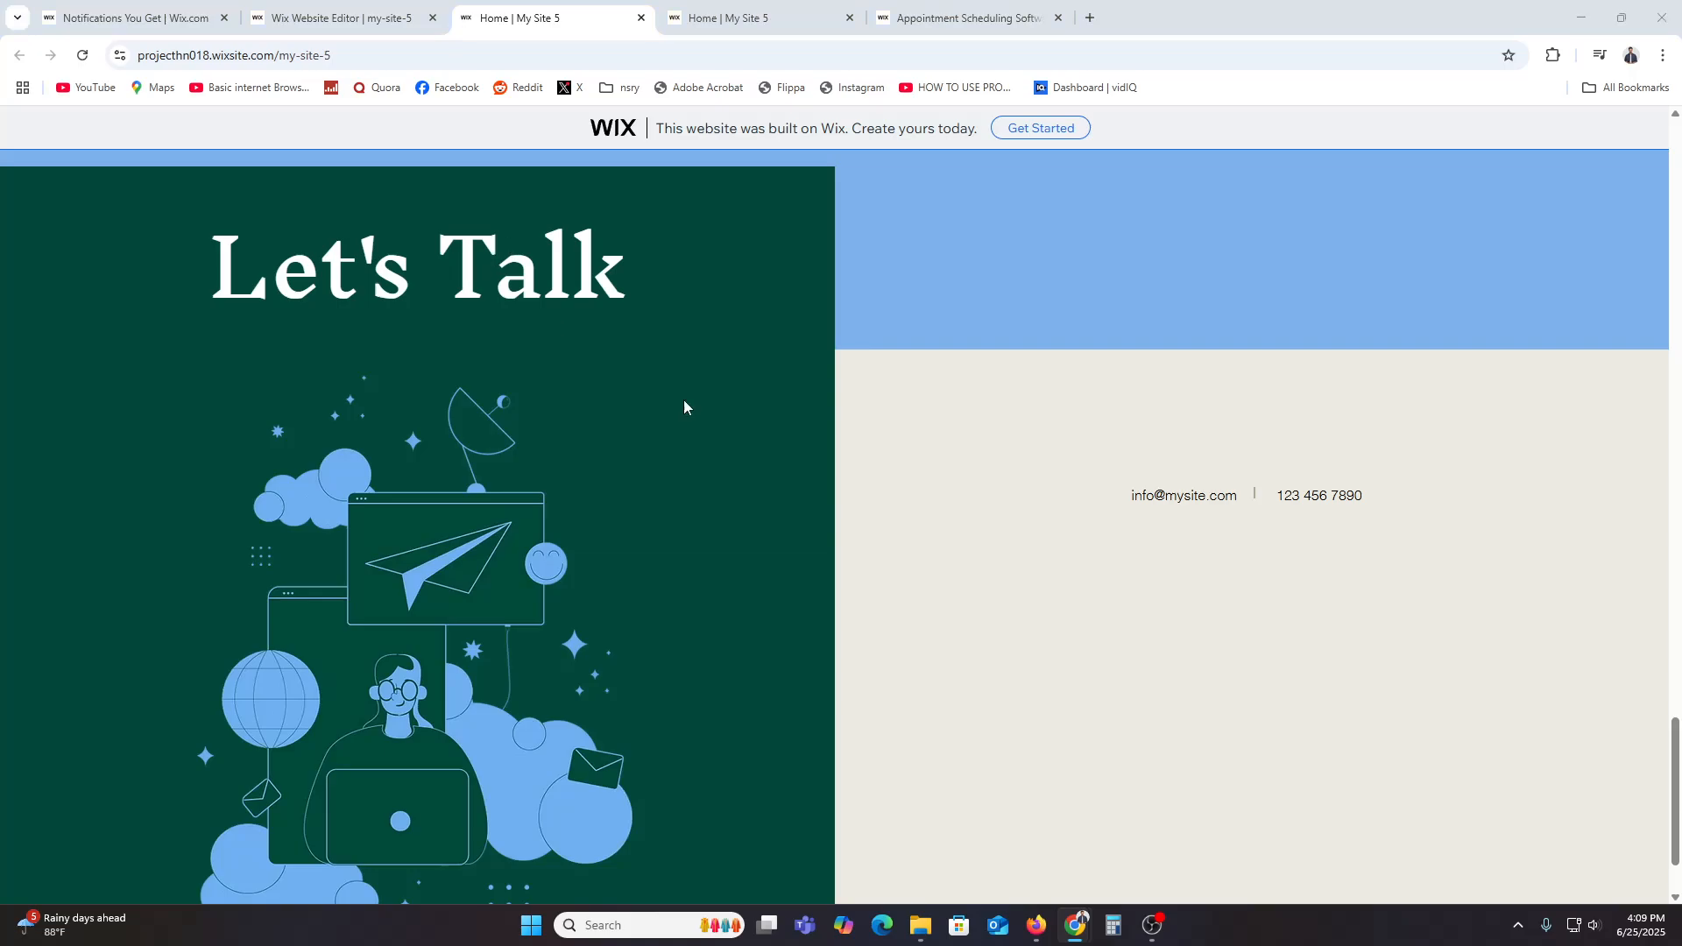
{"action": "scroll", "coordinate": [771, 647], "scroll_direction": "up", "scroll_amount": 8}
{"action": "scroll", "coordinate": [901, 628], "scroll_direction": "up", "scroll_amount": 4}
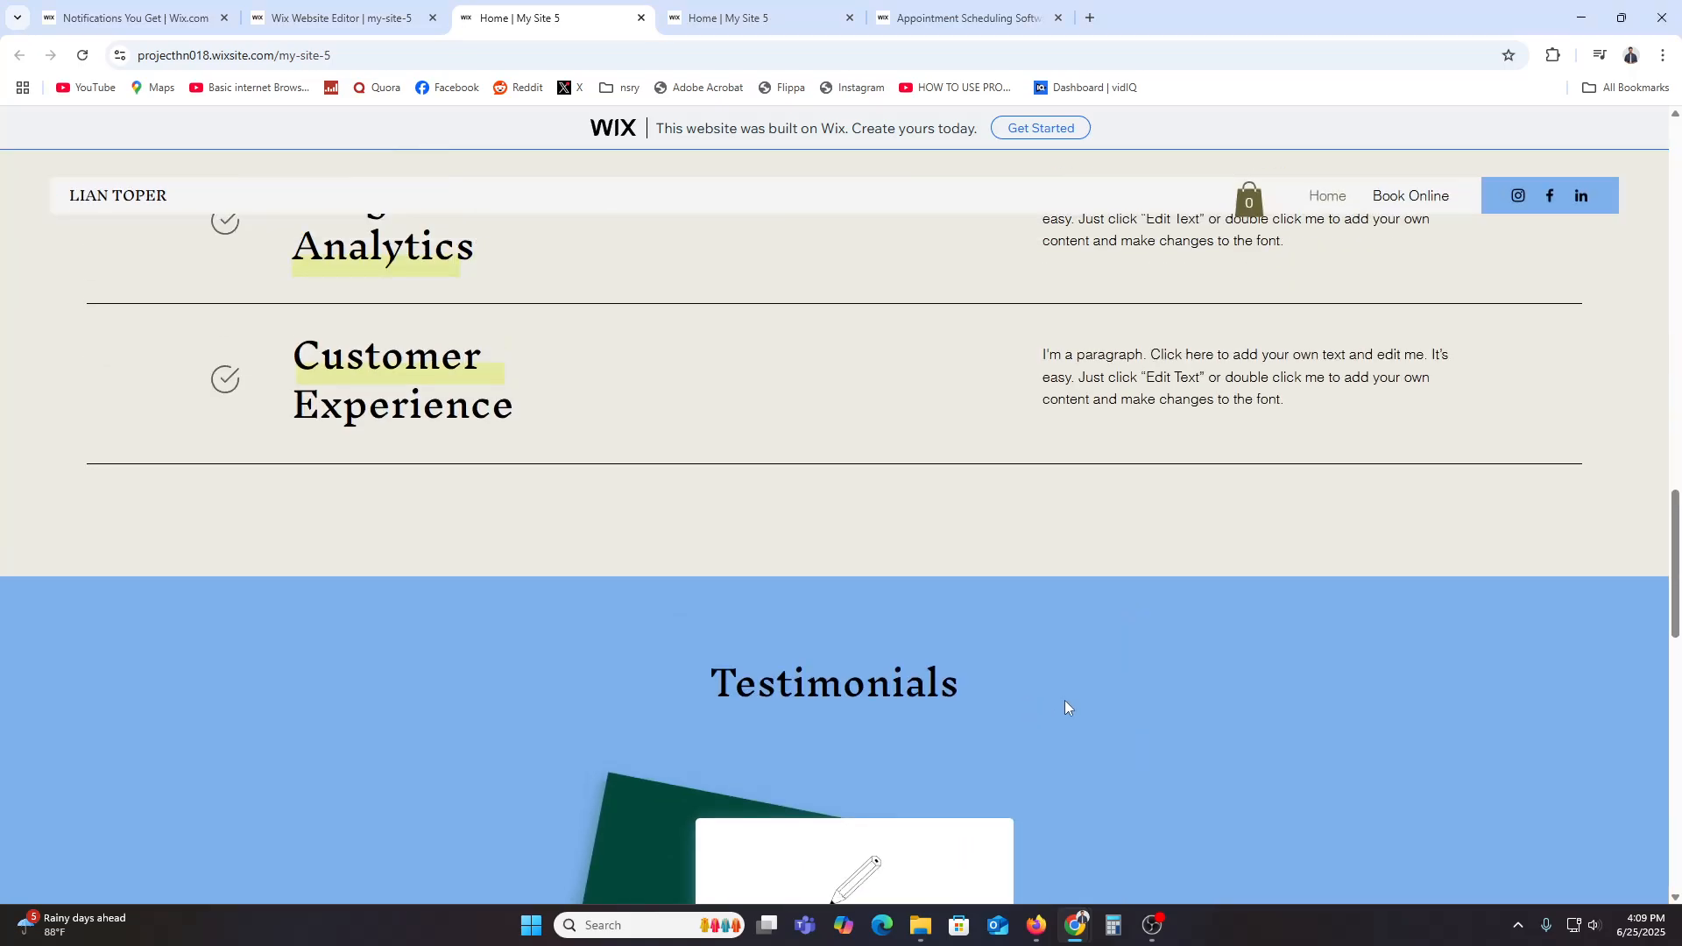
{"action": "scroll", "coordinate": [1067, 703], "scroll_direction": "down", "scroll_amount": 5}
{"action": "scroll", "coordinate": [1161, 638], "scroll_direction": "up", "scroll_amount": 10}
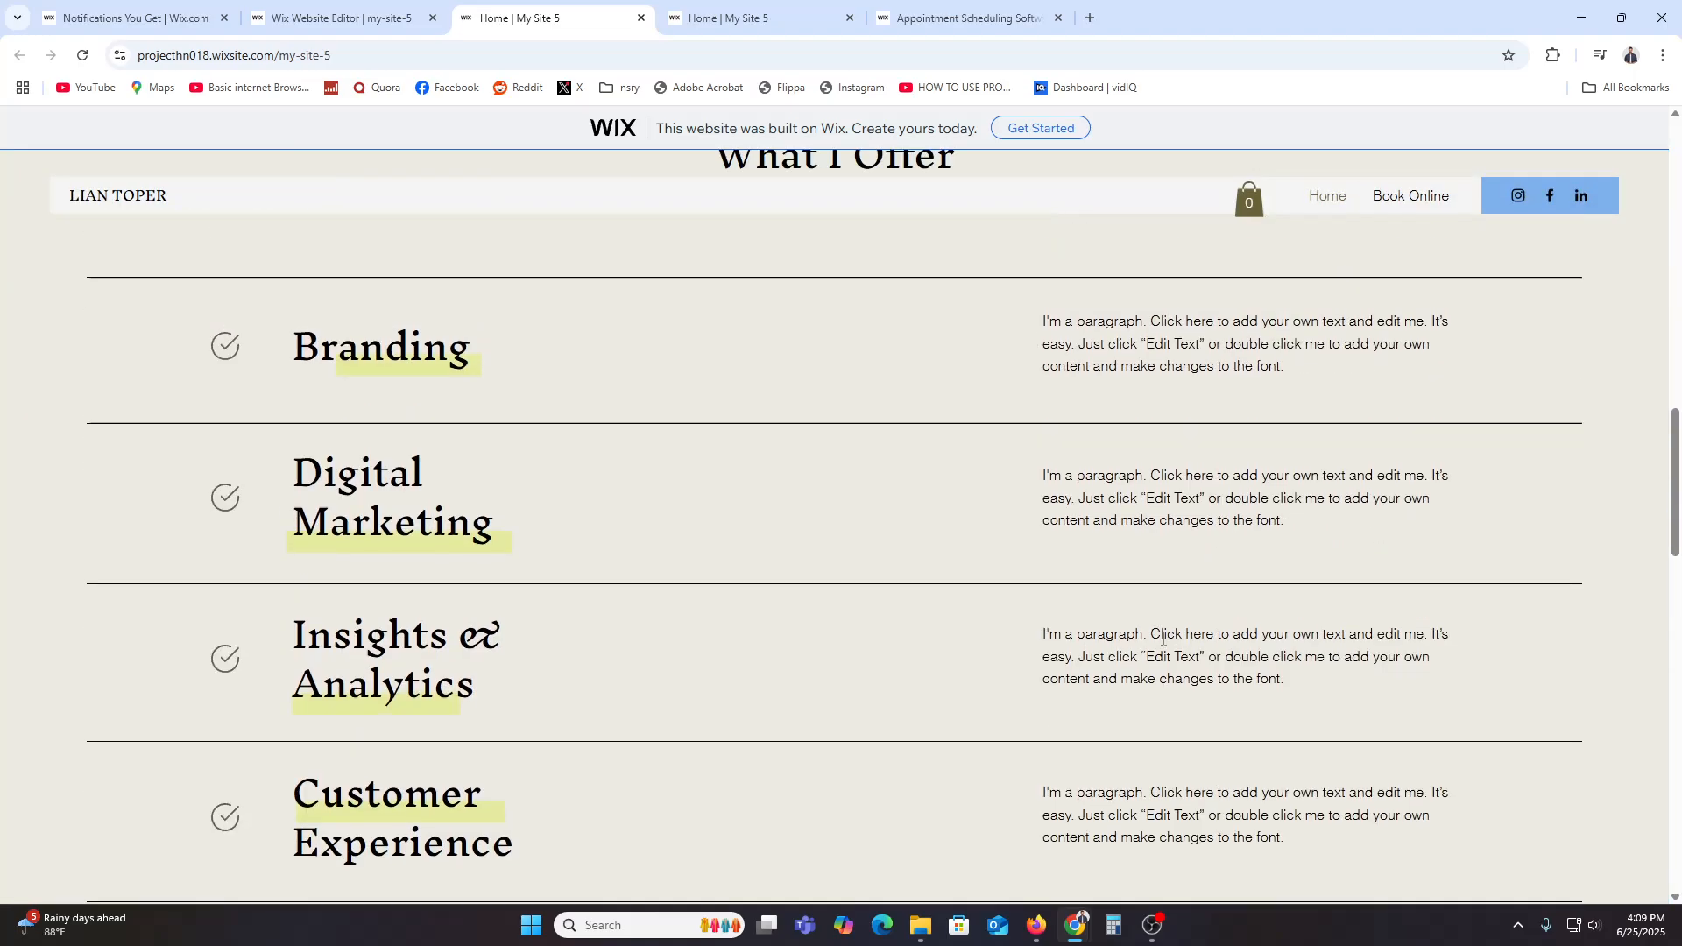
{"action": "scroll", "coordinate": [1163, 638], "scroll_direction": "up", "scroll_amount": 10}
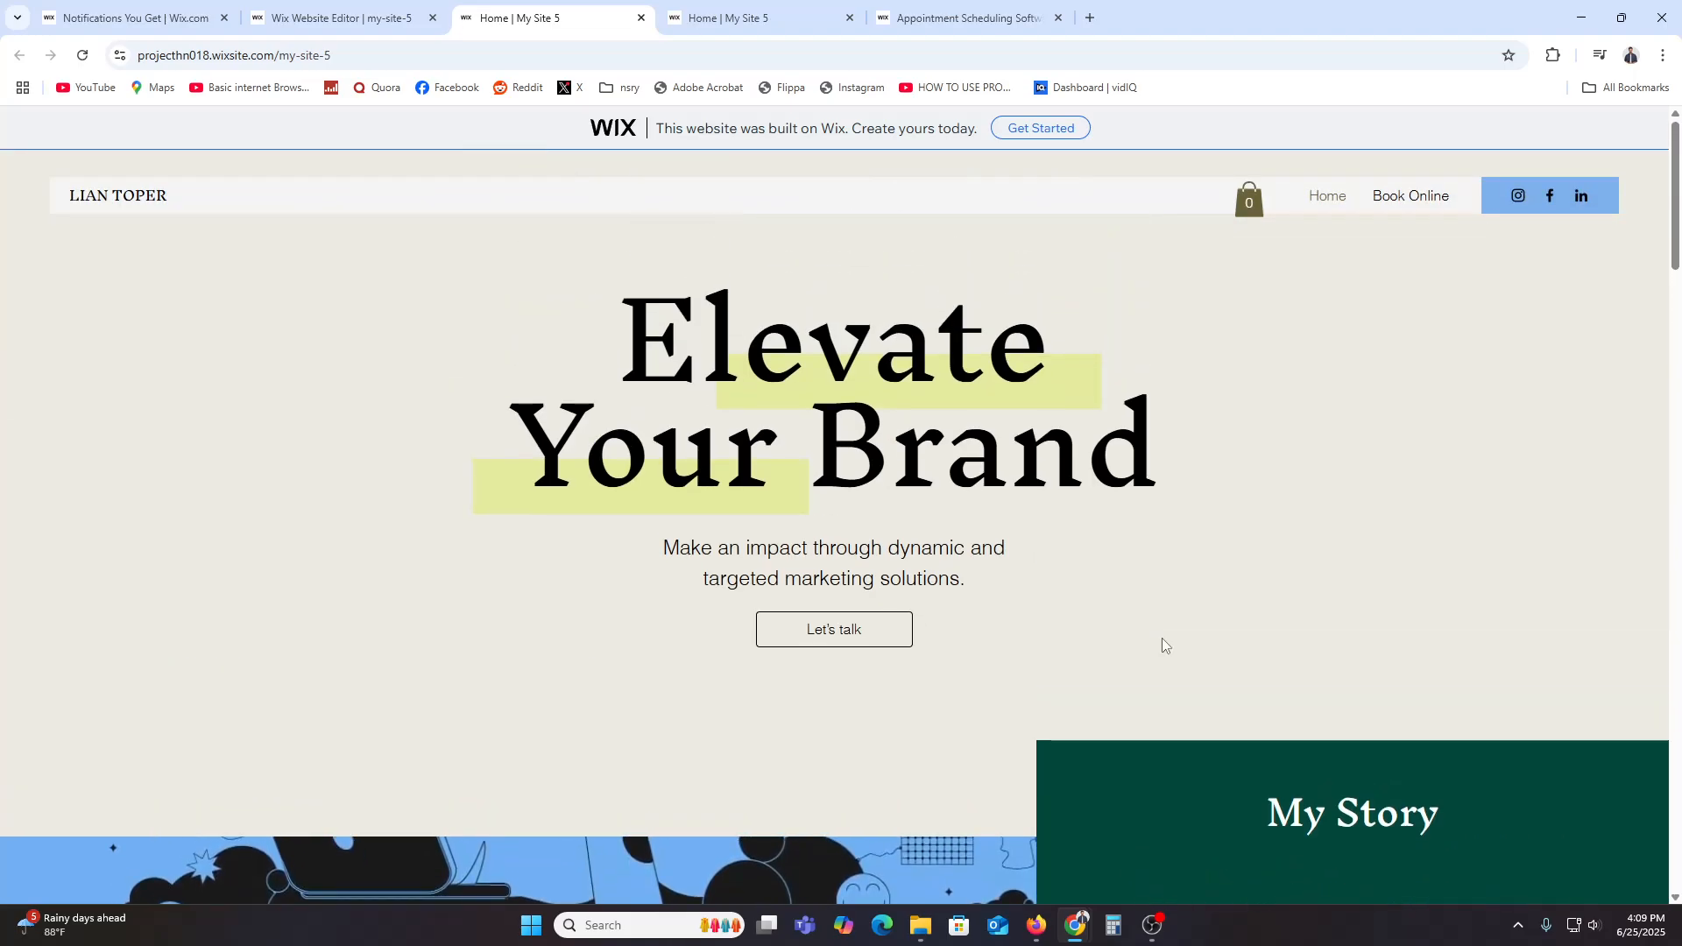
Step: Return to the editor, close the publish confirmation, and adjust the Featured Service widget's placement
{"action": "left_click", "coordinate": [381, 19]}
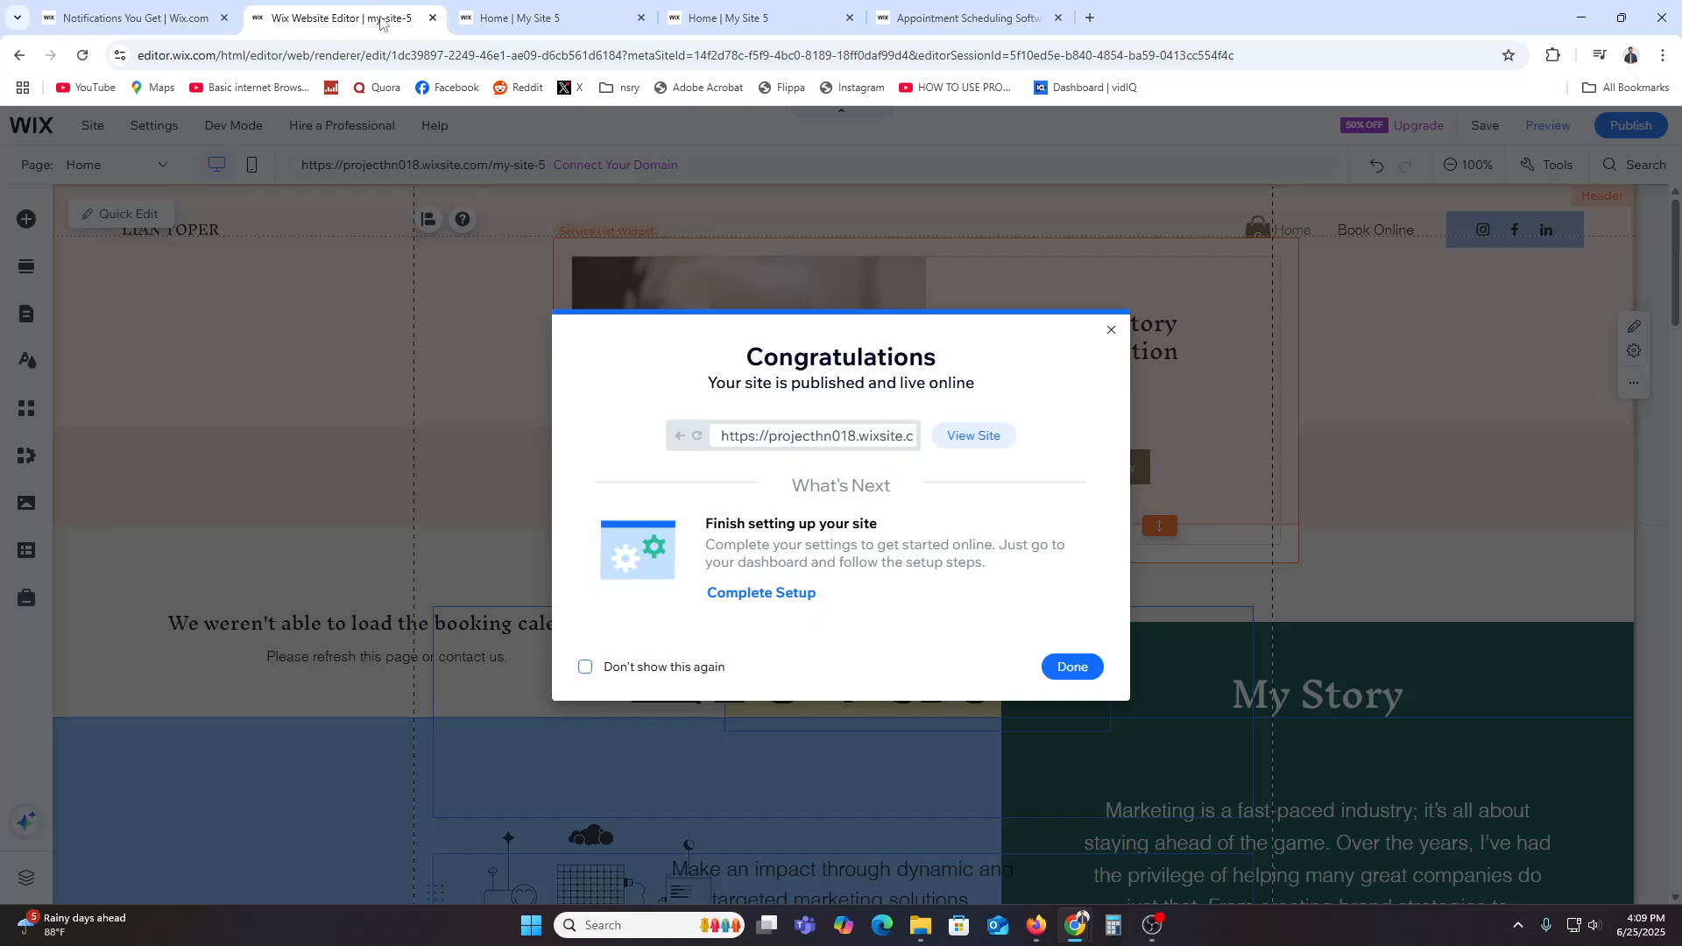
{"action": "left_click", "coordinate": [1111, 337]}
{"action": "left_click_drag", "start_coordinate": [935, 481], "coordinate": [1522, 691]}
{"action": "scroll", "coordinate": [1523, 691], "scroll_direction": "down", "scroll_amount": 4}
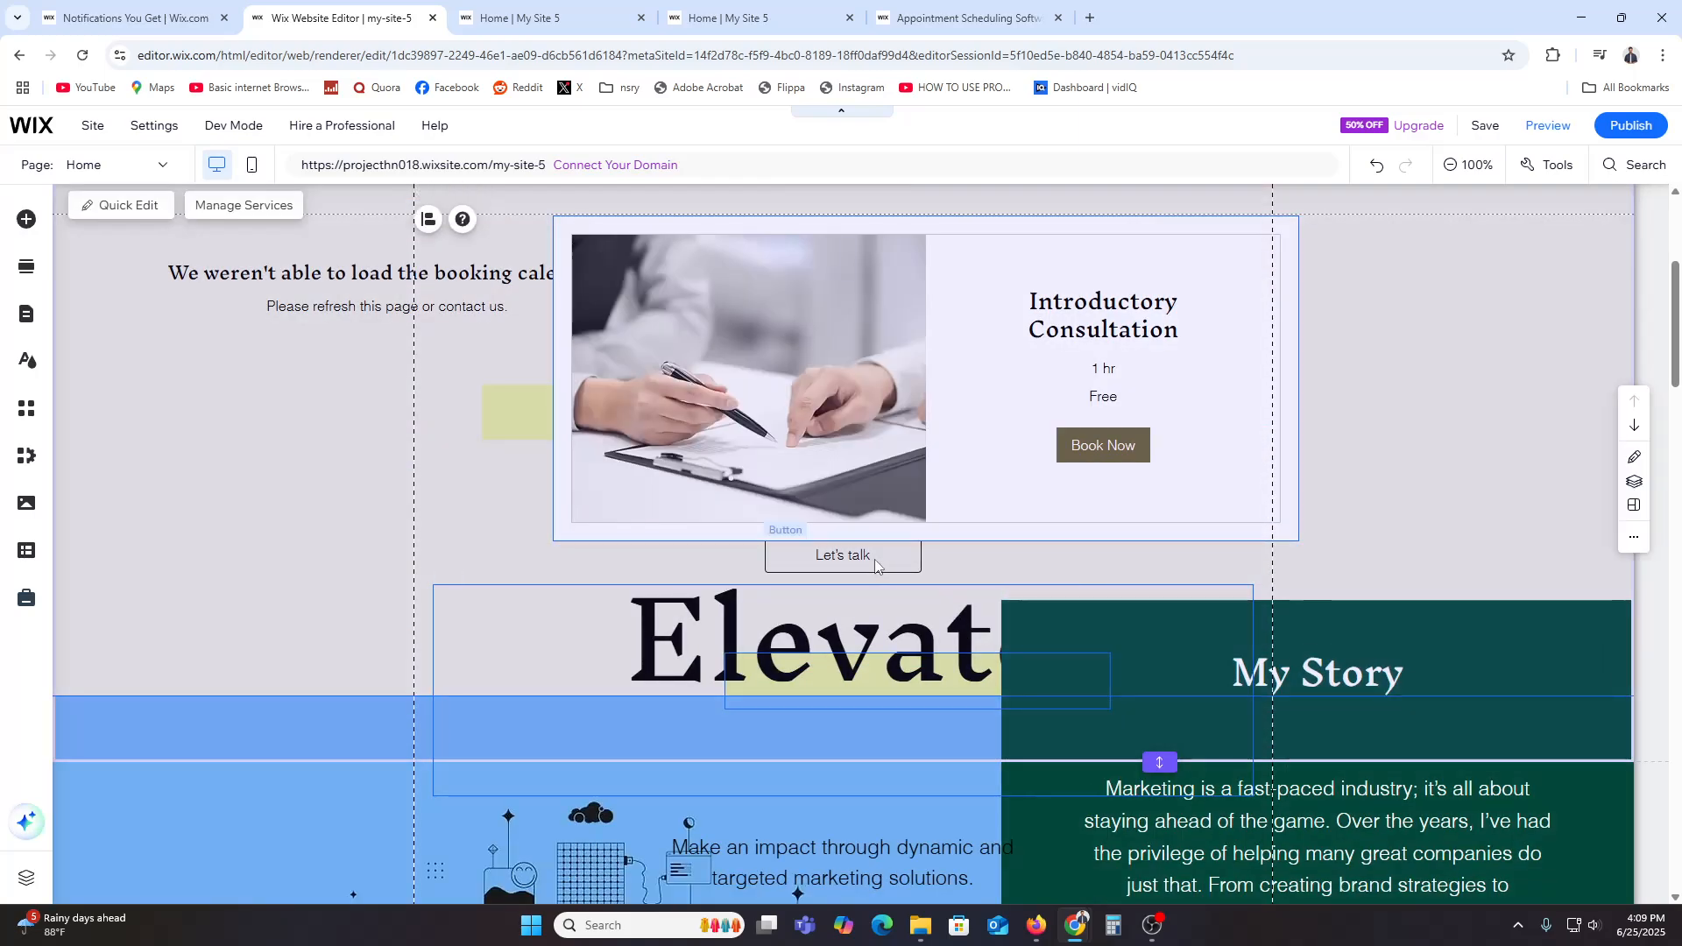
{"action": "left_click", "coordinate": [1047, 580]}
{"action": "scroll", "coordinate": [1502, 627], "scroll_direction": "up", "scroll_amount": 4}
{"action": "scroll", "coordinate": [1502, 627], "scroll_direction": "down", "scroll_amount": 4}
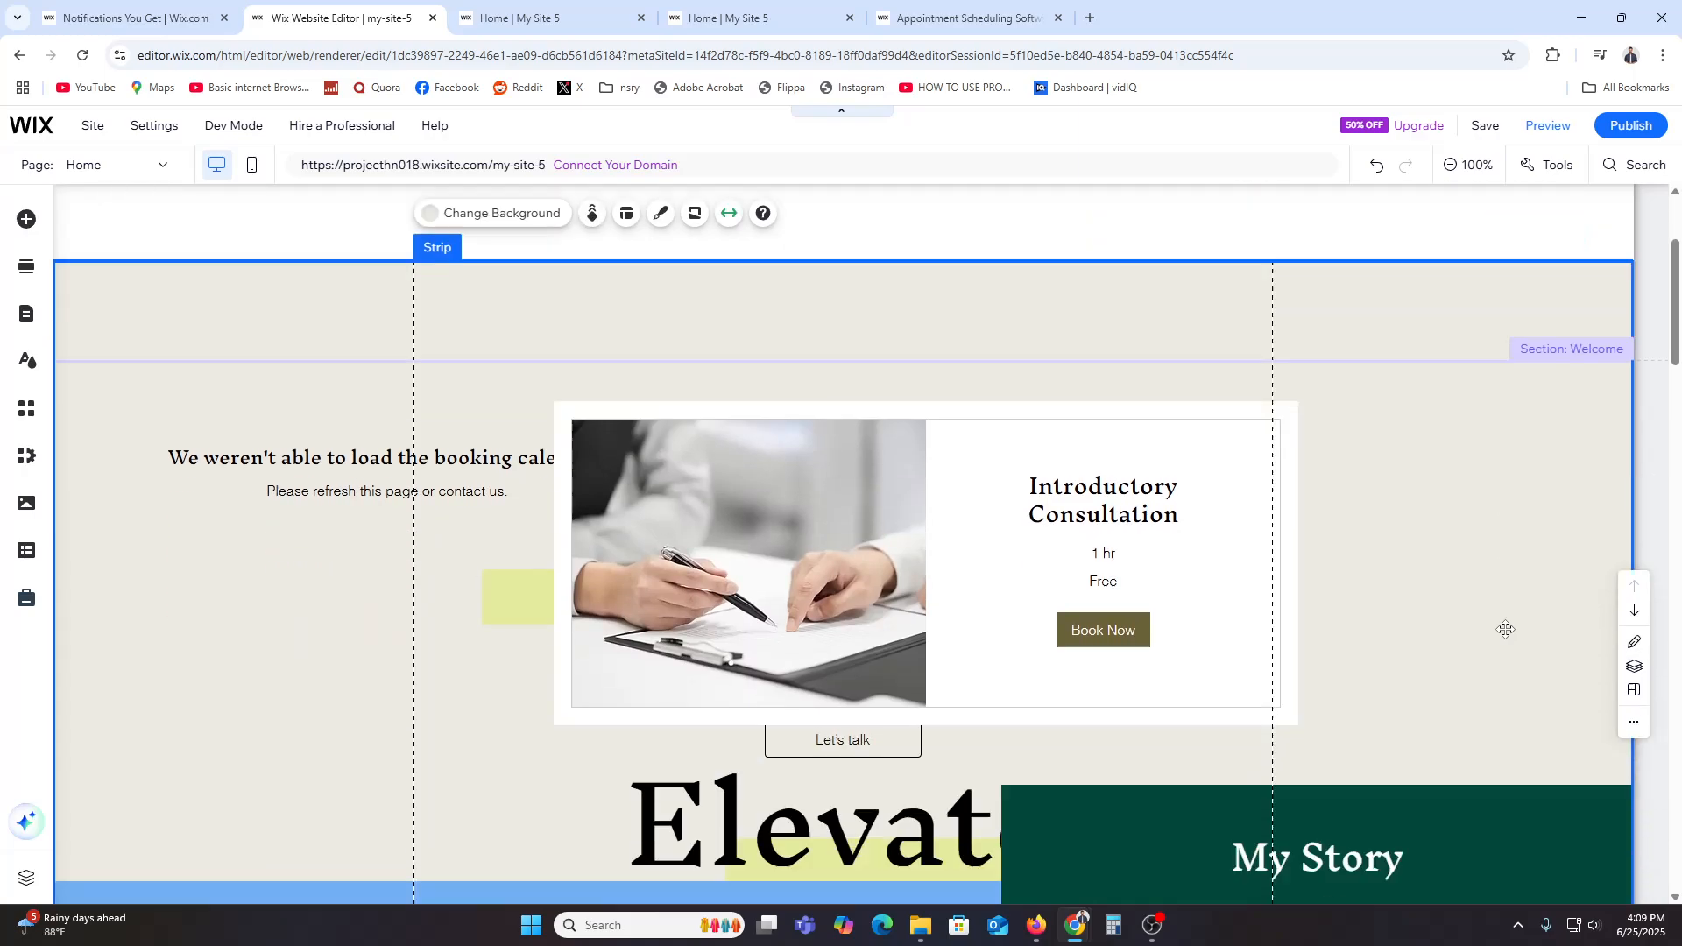
{"action": "left_click", "coordinate": [984, 575]}
{"action": "left_click_drag", "start_coordinate": [984, 575], "coordinate": [982, 569]}
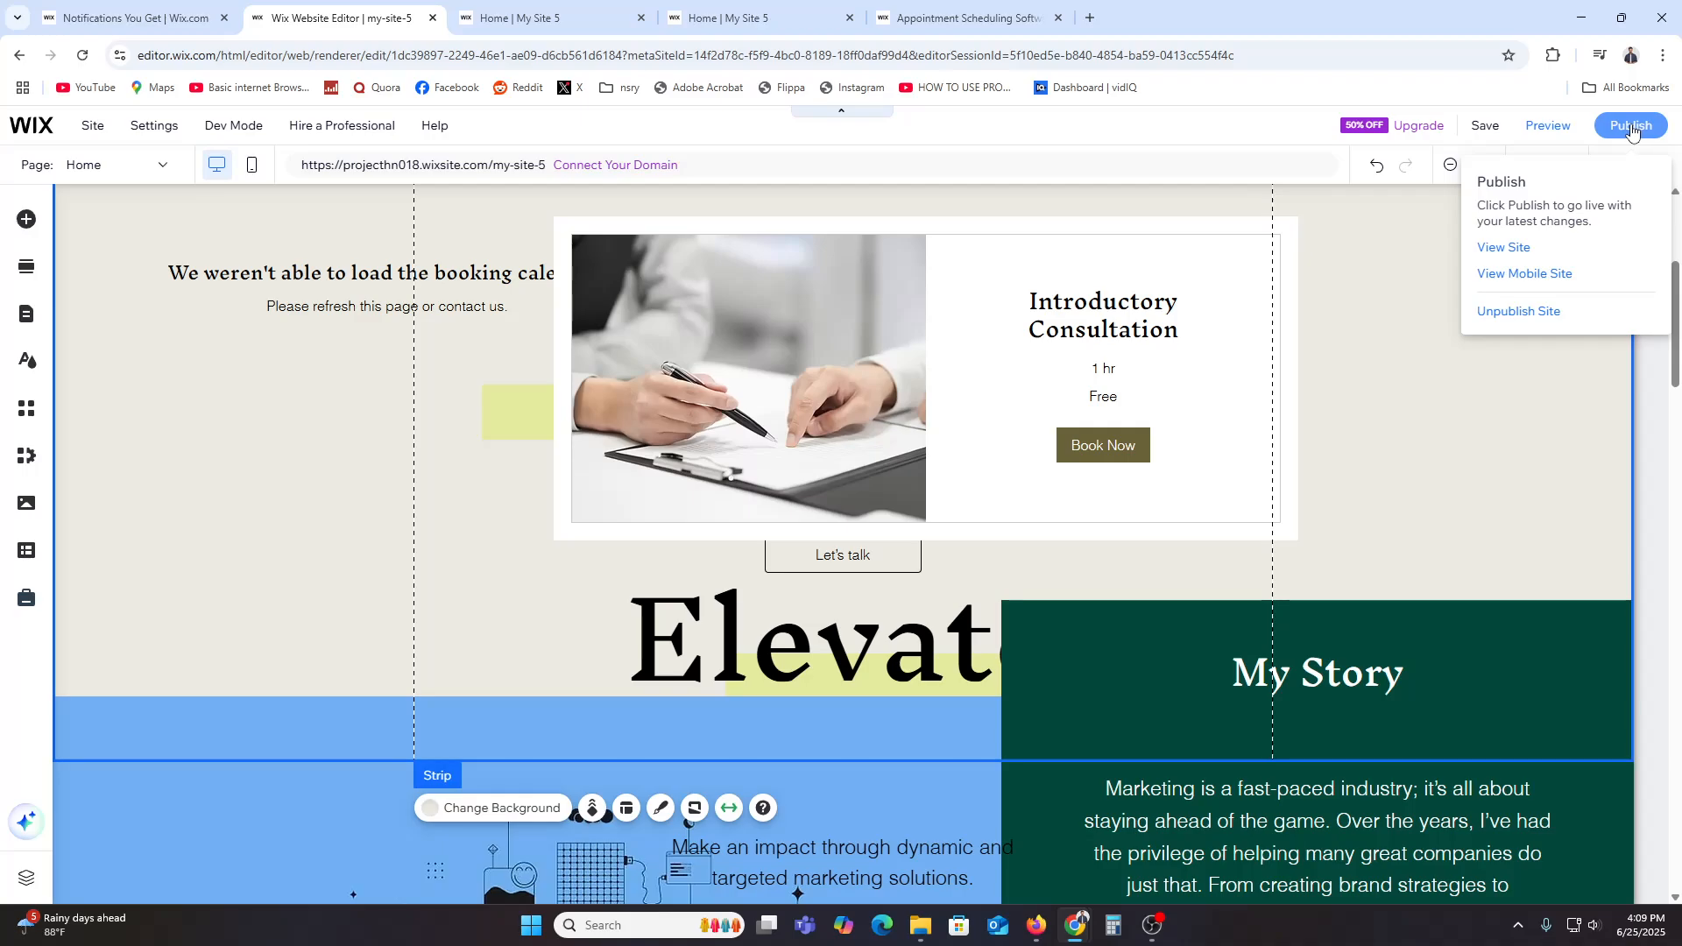
Step: Republish the site and open it in Preview mode
{"action": "left_click", "coordinate": [1632, 127]}
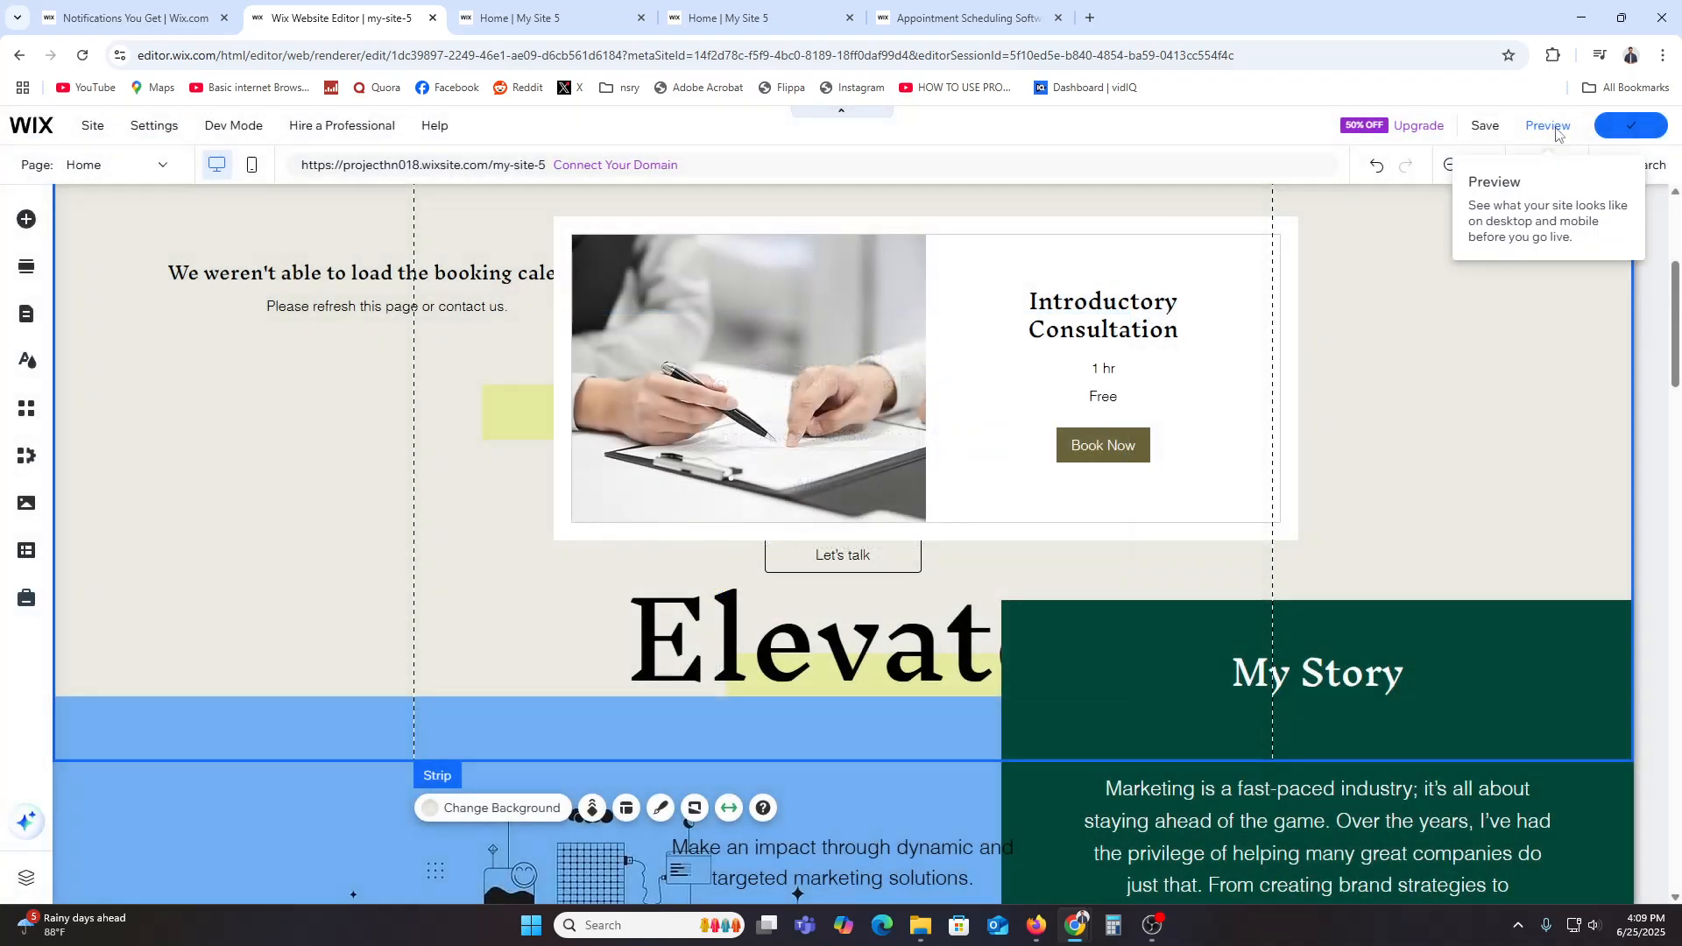
{"action": "left_click", "coordinate": [1549, 126]}
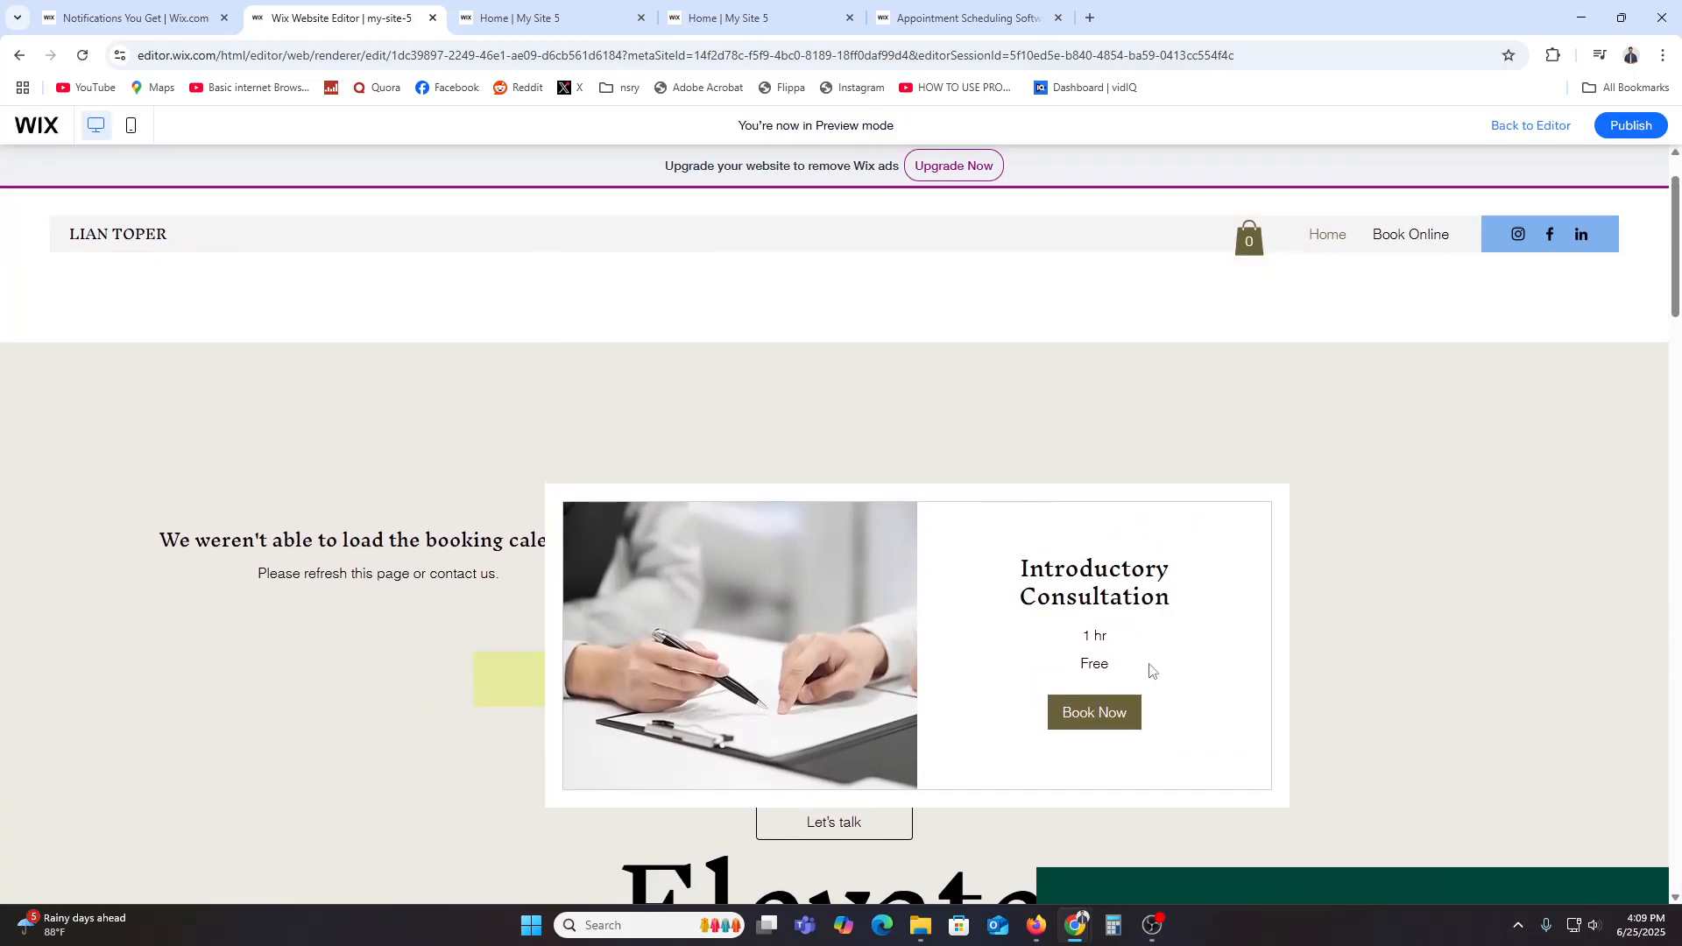
Step: Try booking the Introductory Consultation in preview for June 26 at 12:30 pm, then close the upgrade prompt
{"action": "left_click", "coordinate": [1101, 722]}
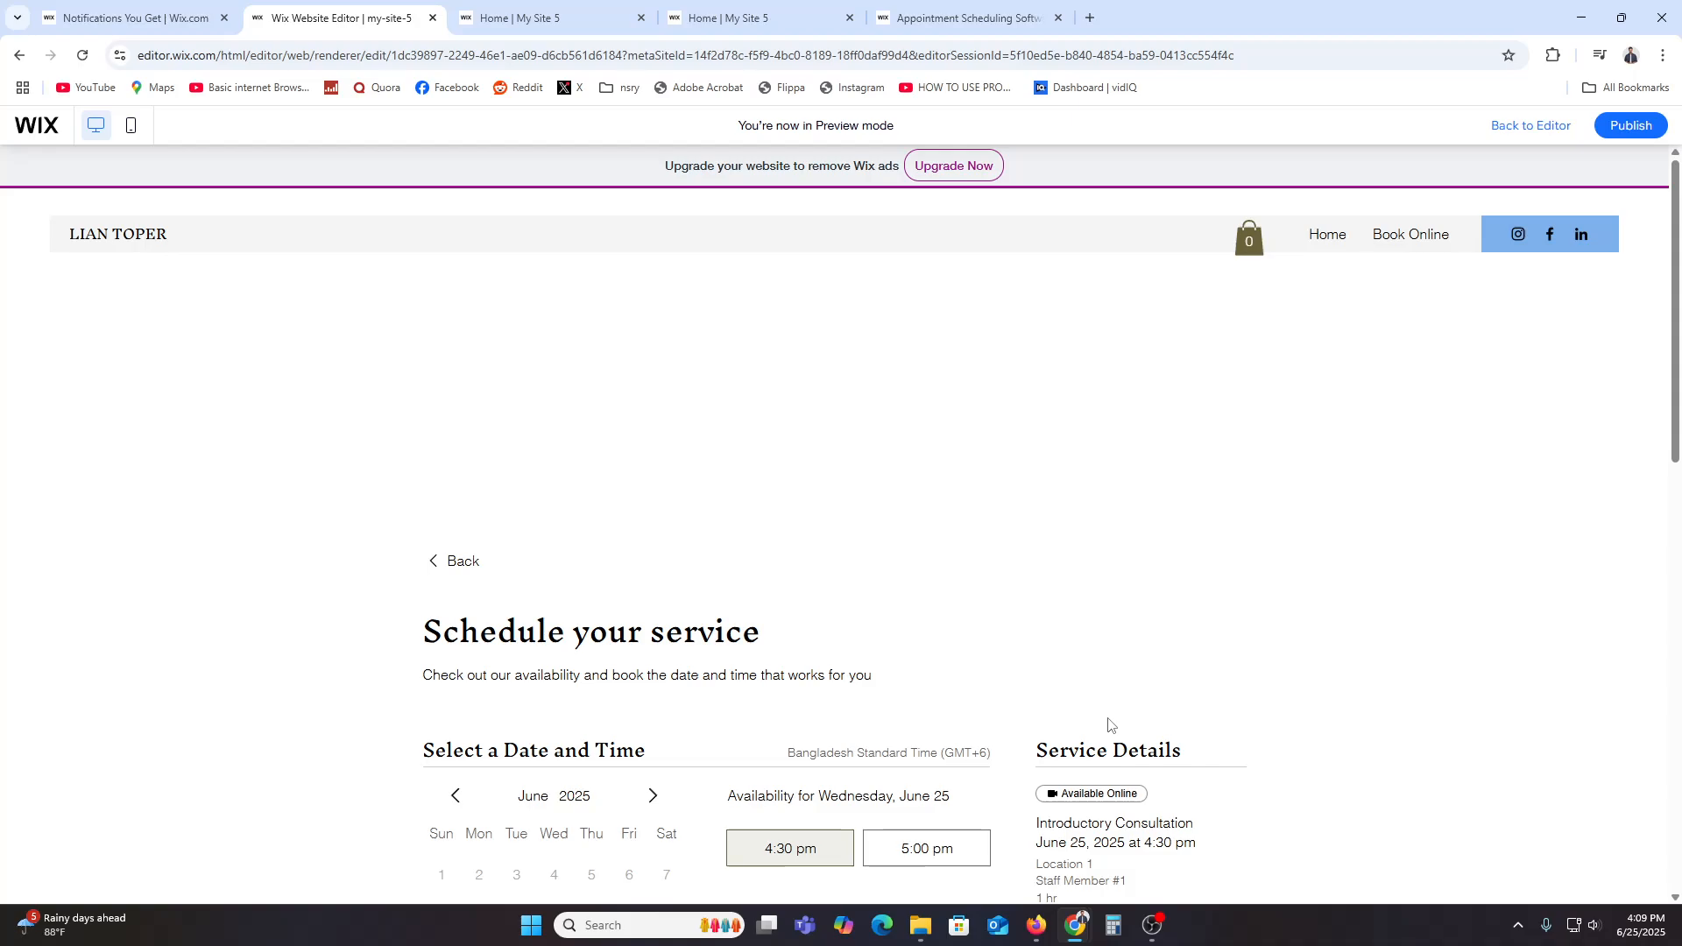
{"action": "scroll", "coordinate": [659, 491], "scroll_direction": "down", "scroll_amount": 5}
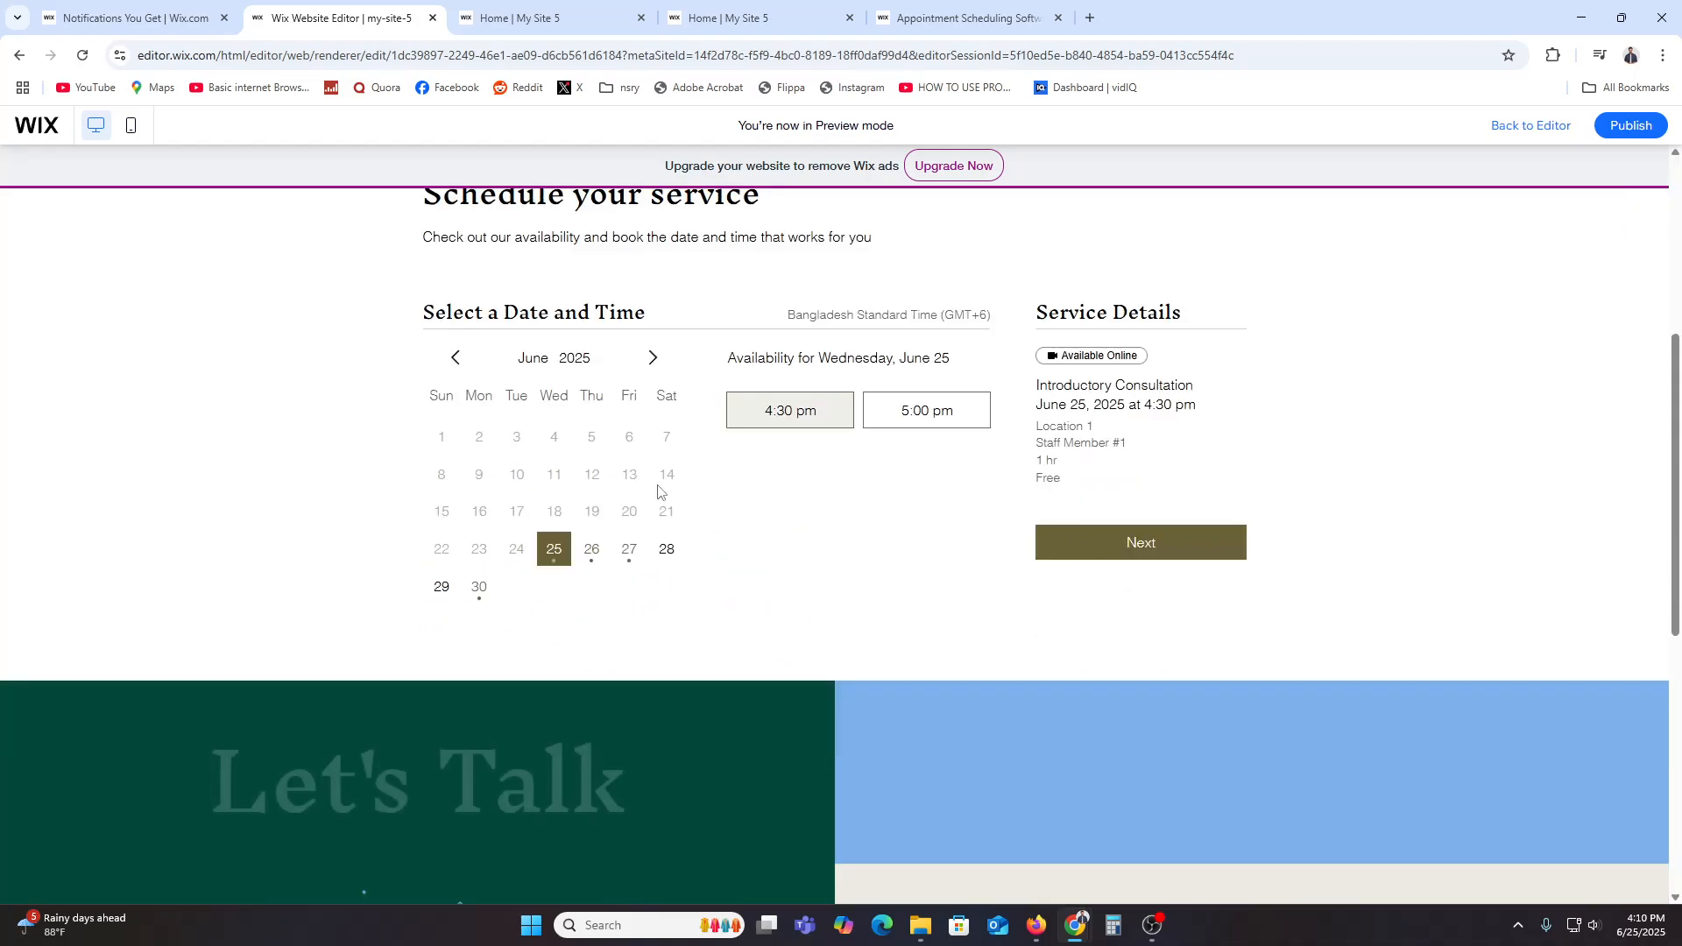
{"action": "left_click", "coordinate": [592, 552]}
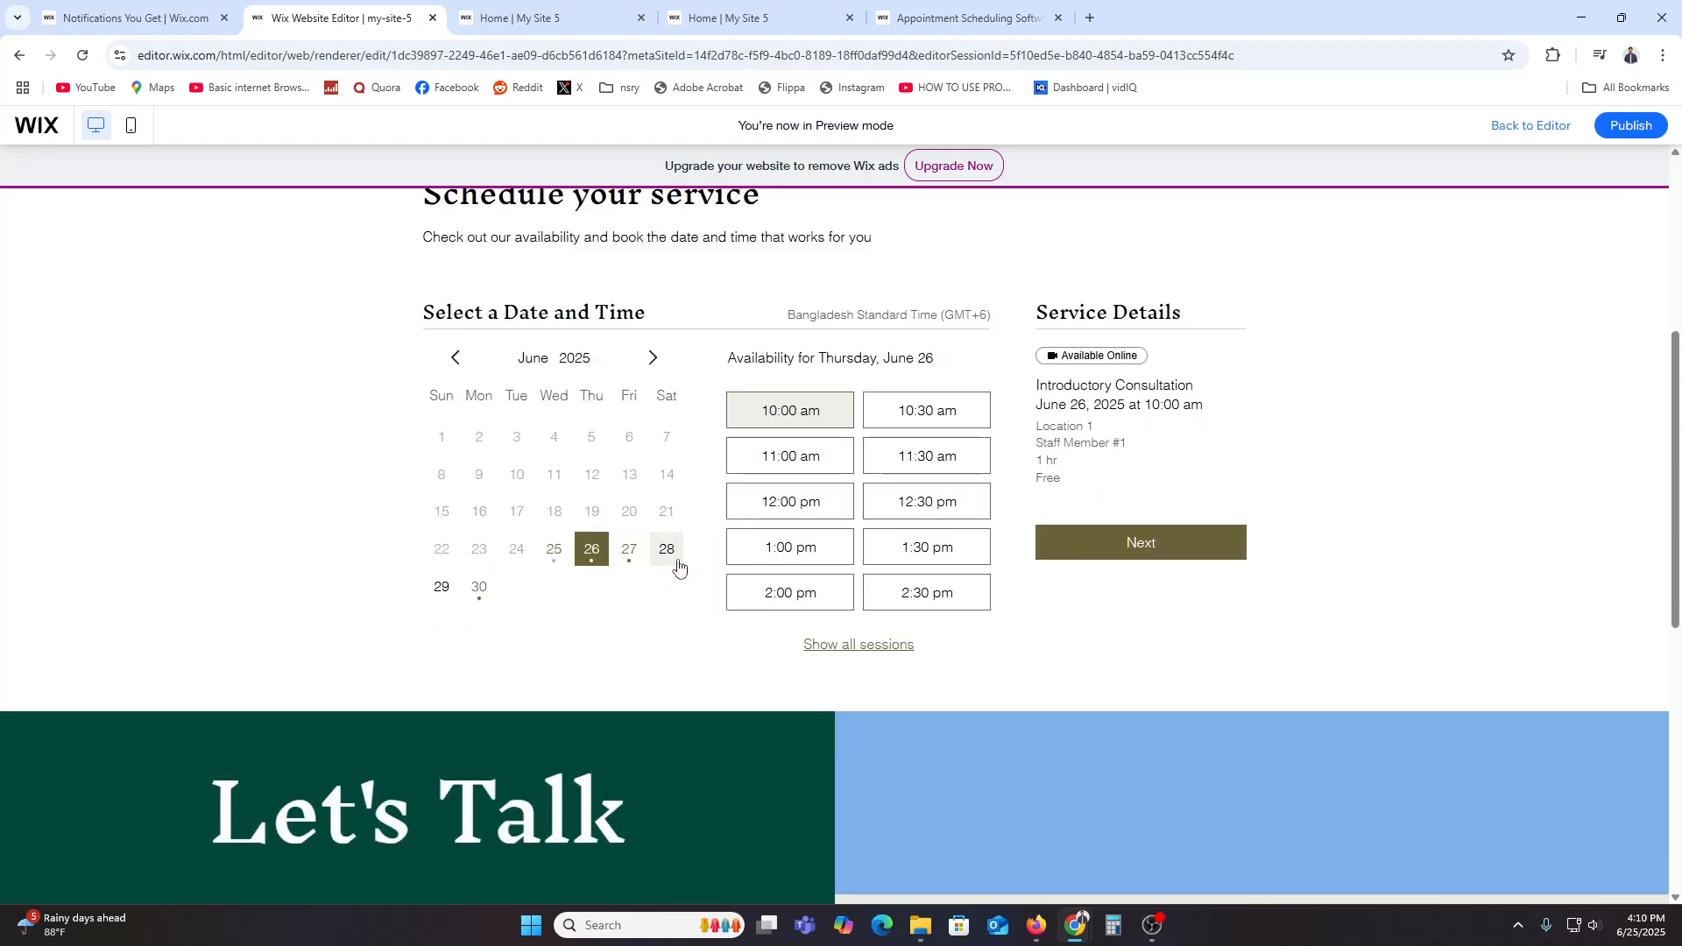
{"action": "left_click", "coordinate": [929, 506]}
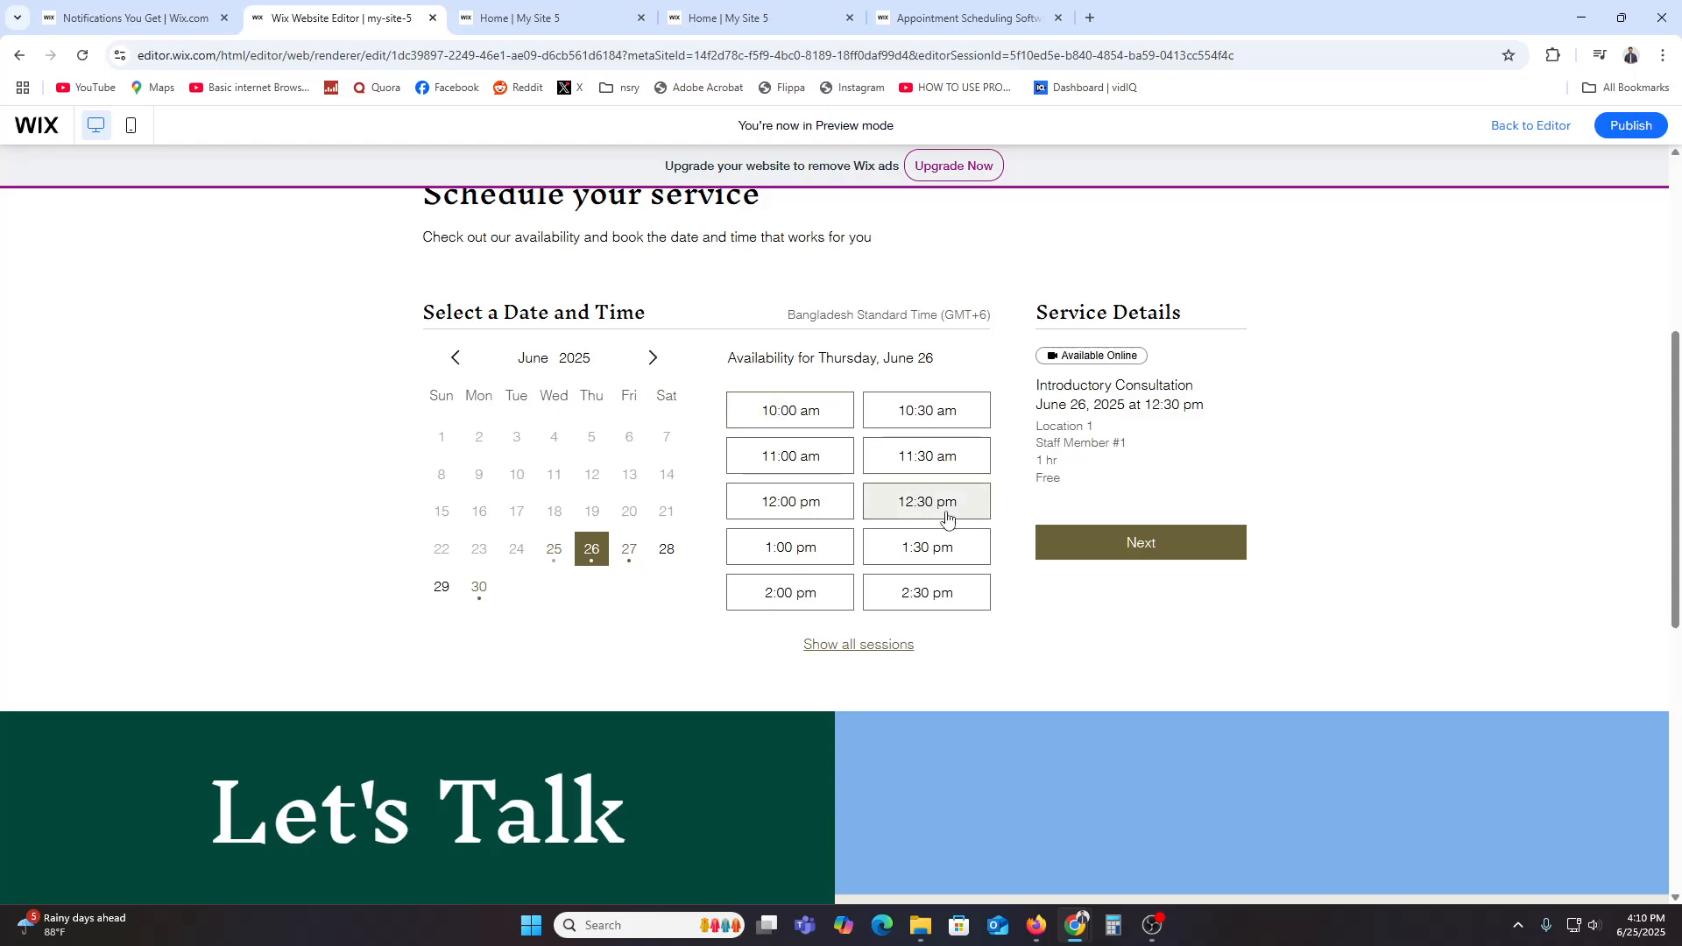
{"action": "left_click", "coordinate": [1175, 561]}
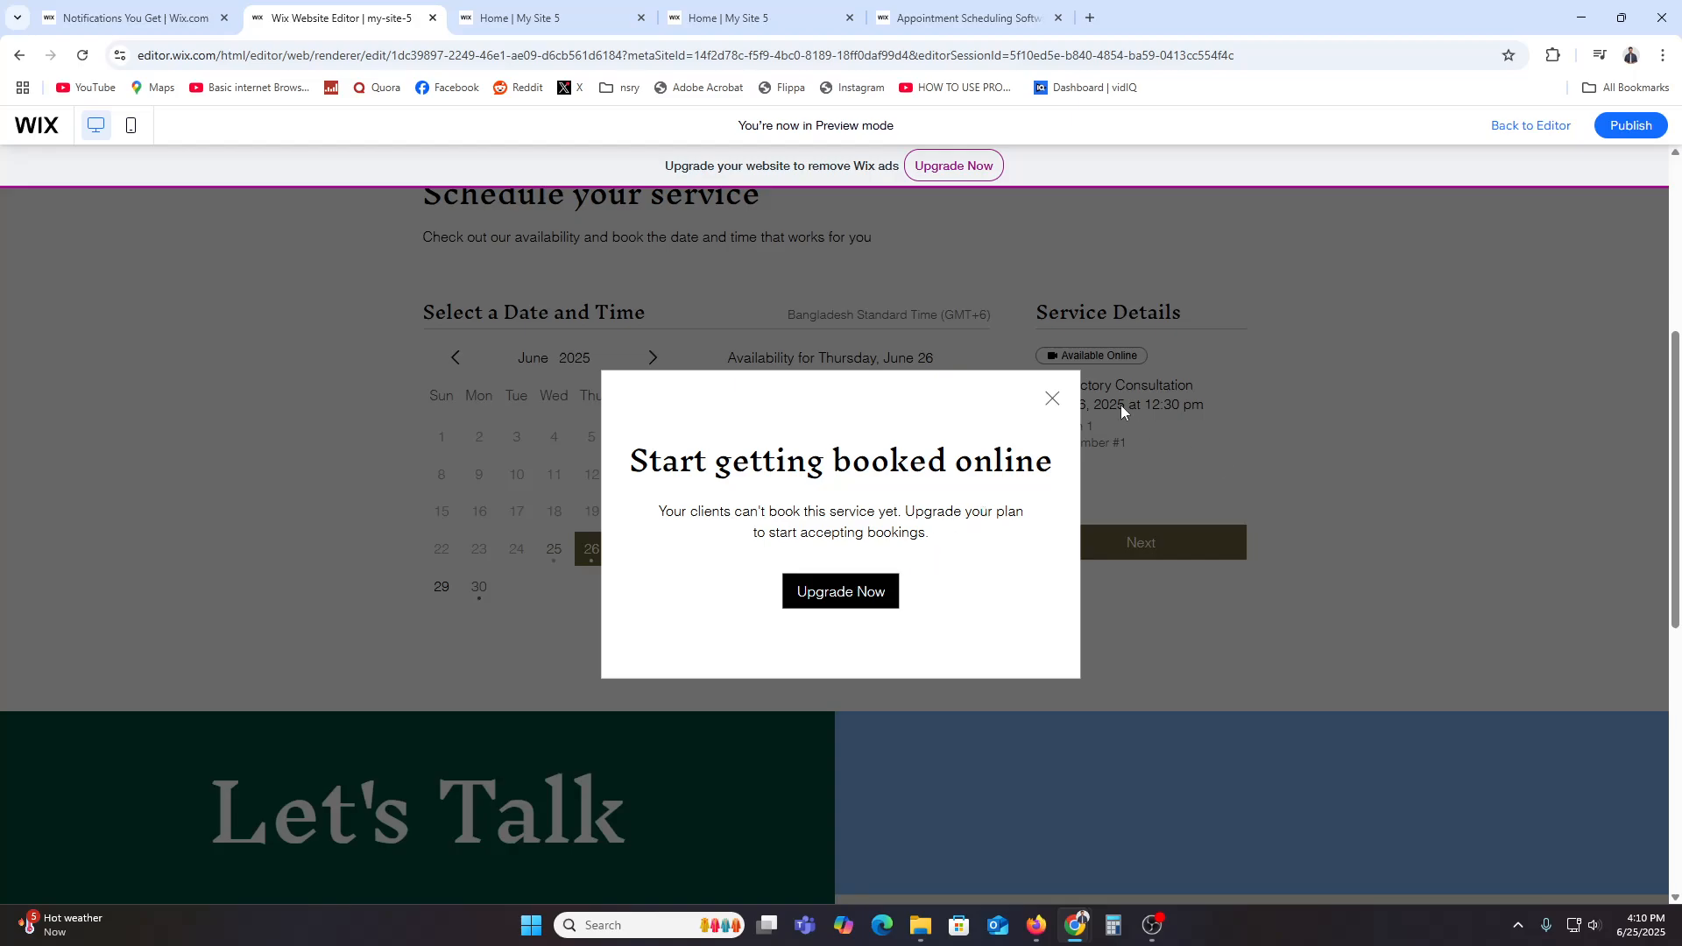
{"action": "left_click", "coordinate": [1050, 400]}
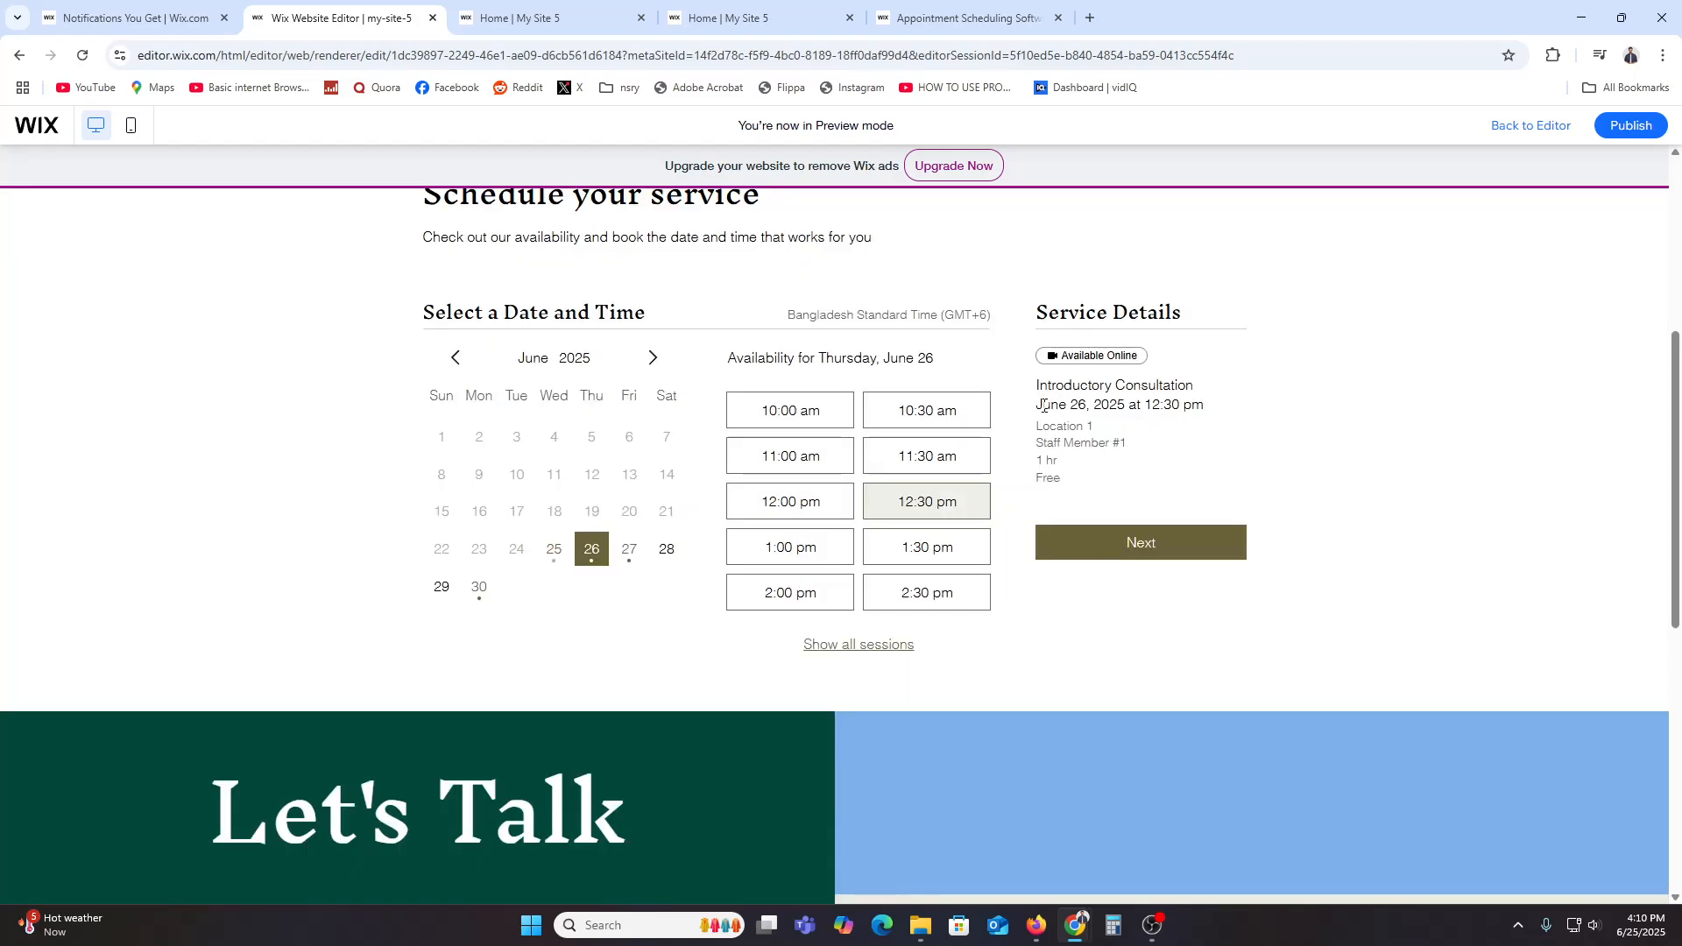